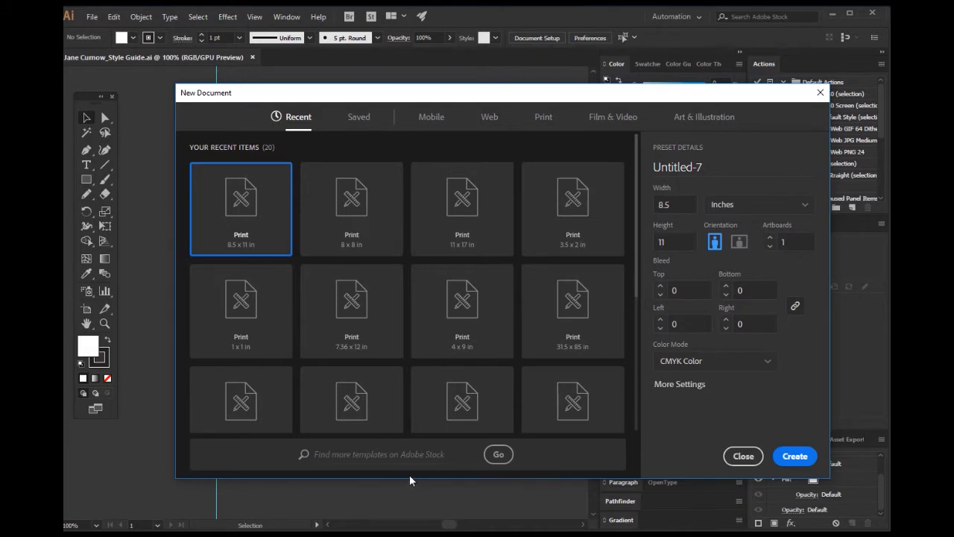
Switch to the Word document Freebie In One Day and review its pages, images and section headings from the cover onward
click(639, 534)
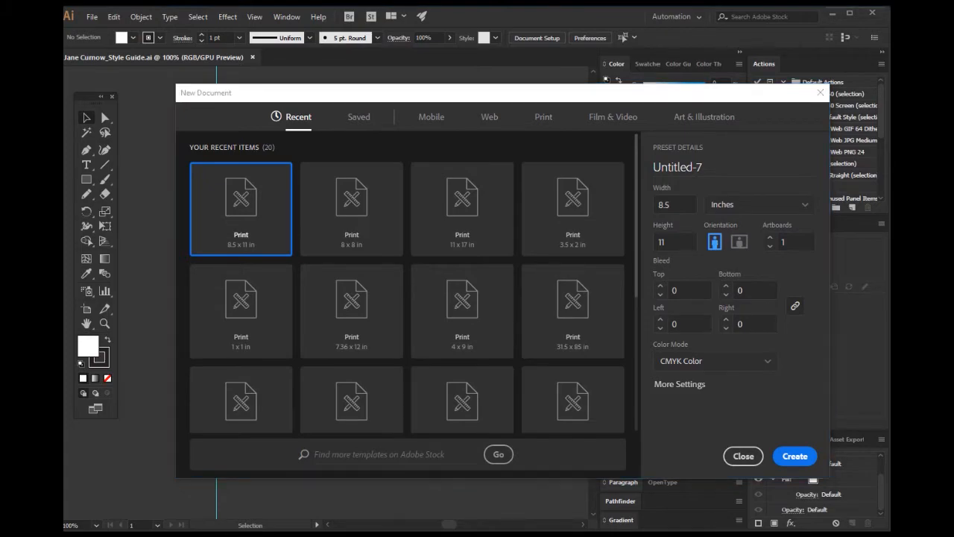
drag(730, 37, 655, 22)
scroll(649, 224, up, 10)
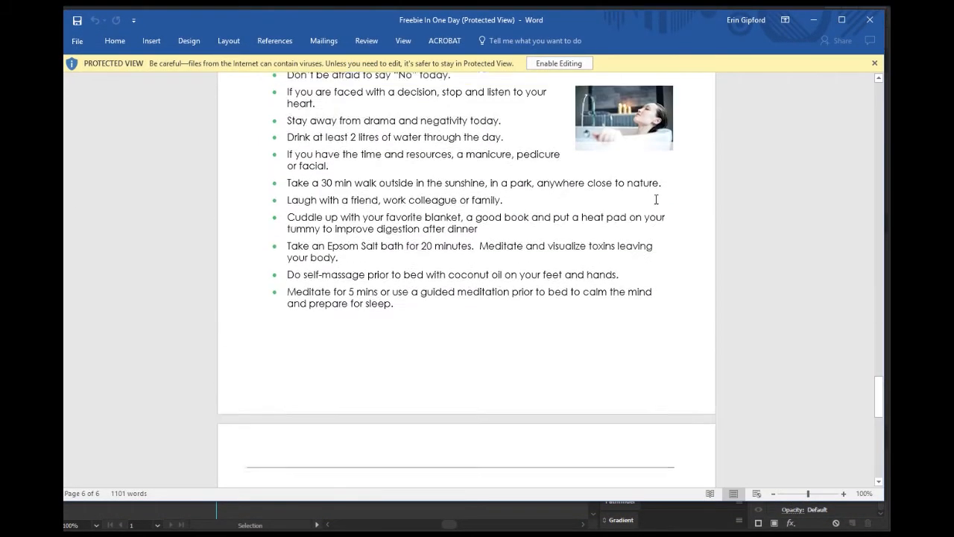
drag(878, 342, 805, 113)
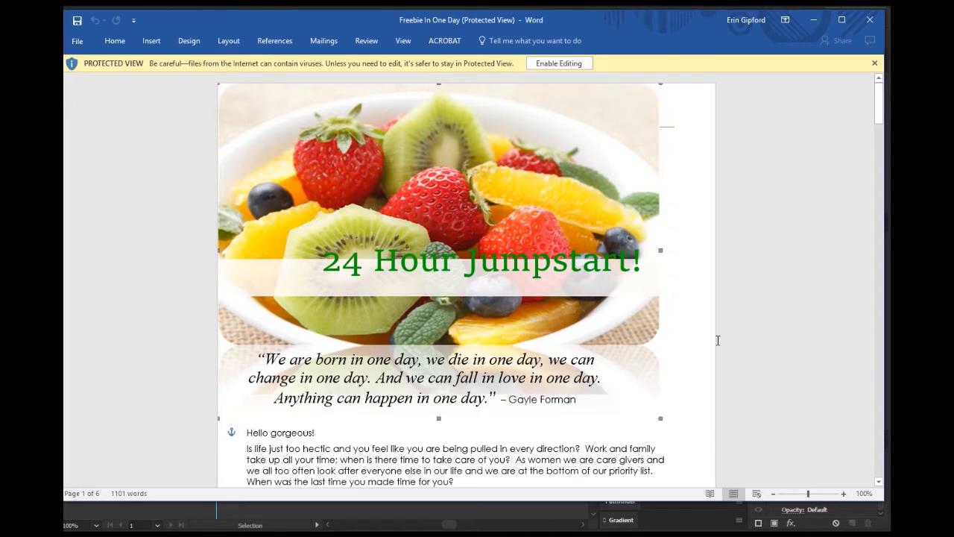
scroll(716, 343, down, 8)
scroll(717, 340, down, 15)
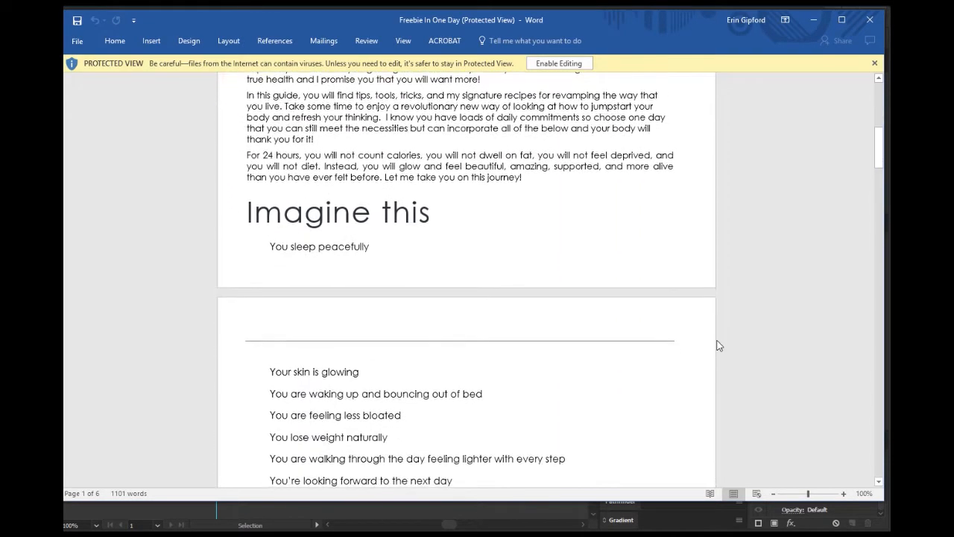
scroll(715, 336, down, 15)
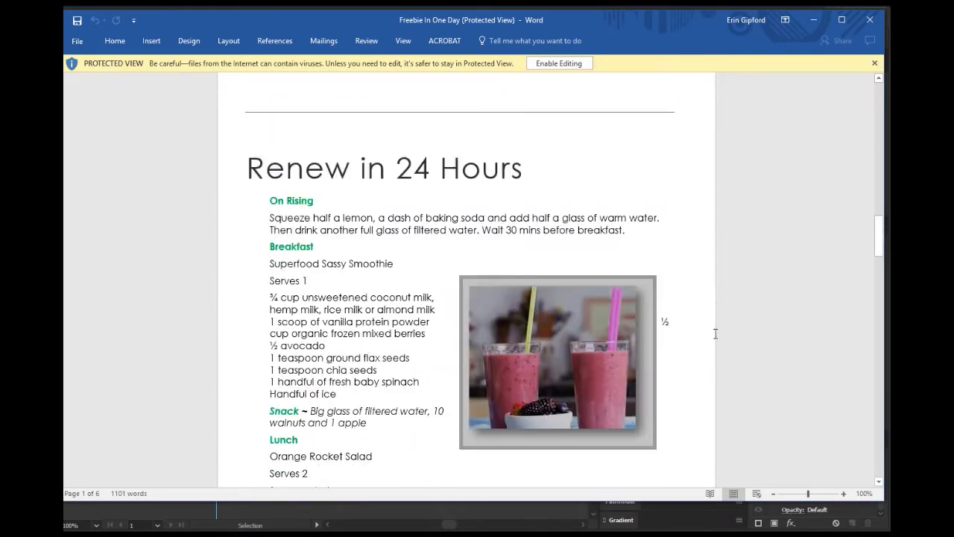
scroll(714, 337, down, 15)
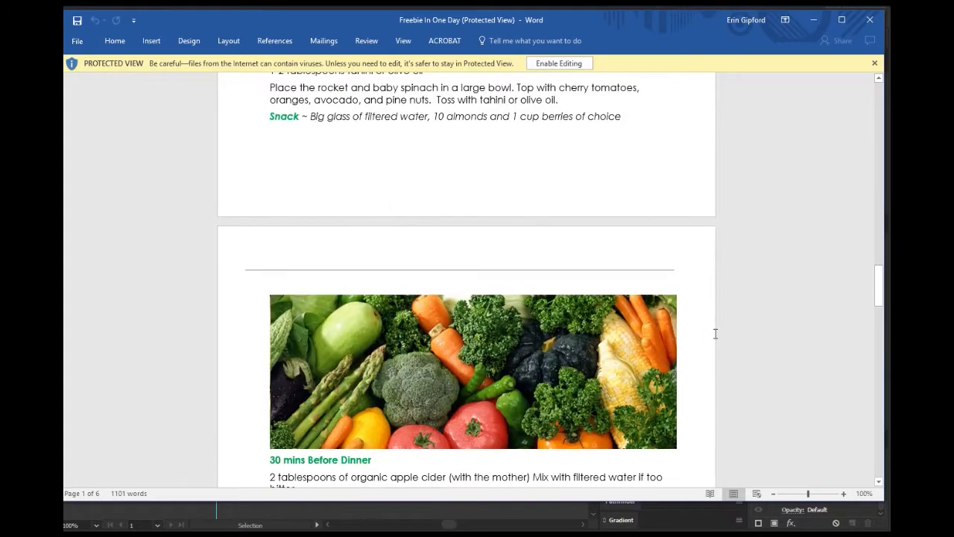
scroll(714, 333, up, 18)
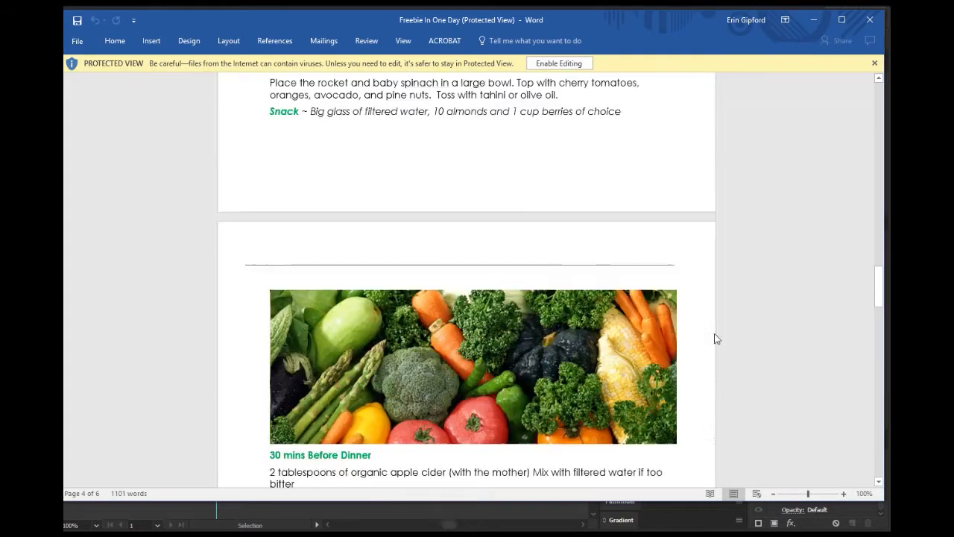
scroll(715, 333, up, 15)
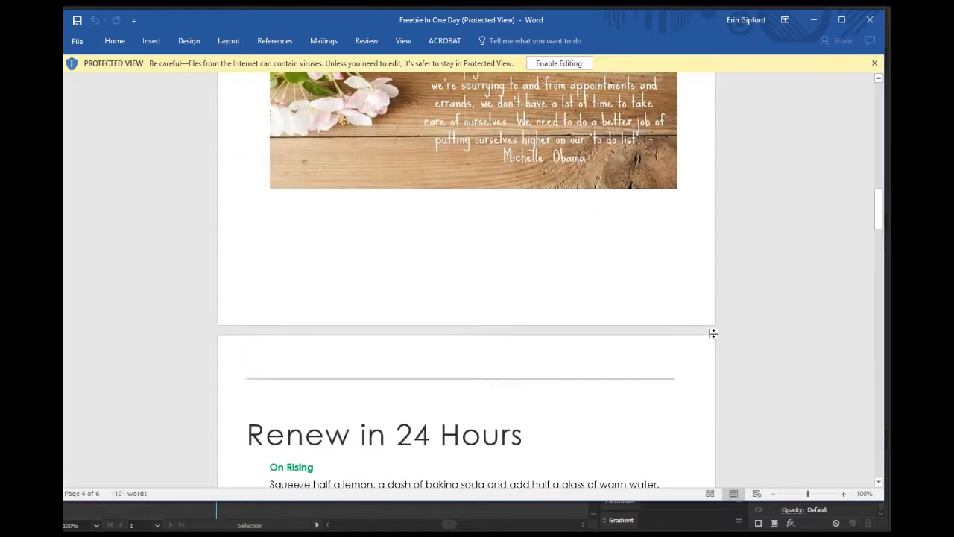
scroll(715, 337, up, 12)
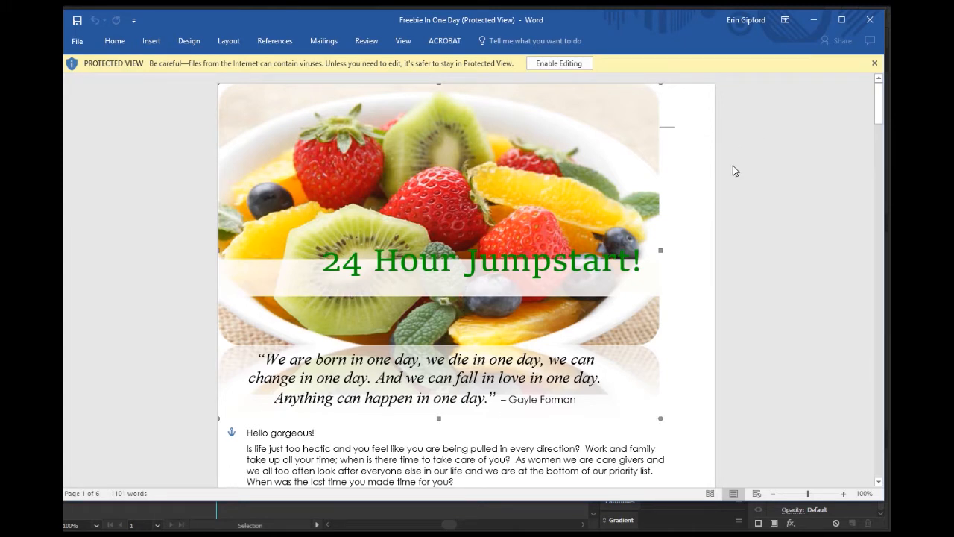
click(813, 19)
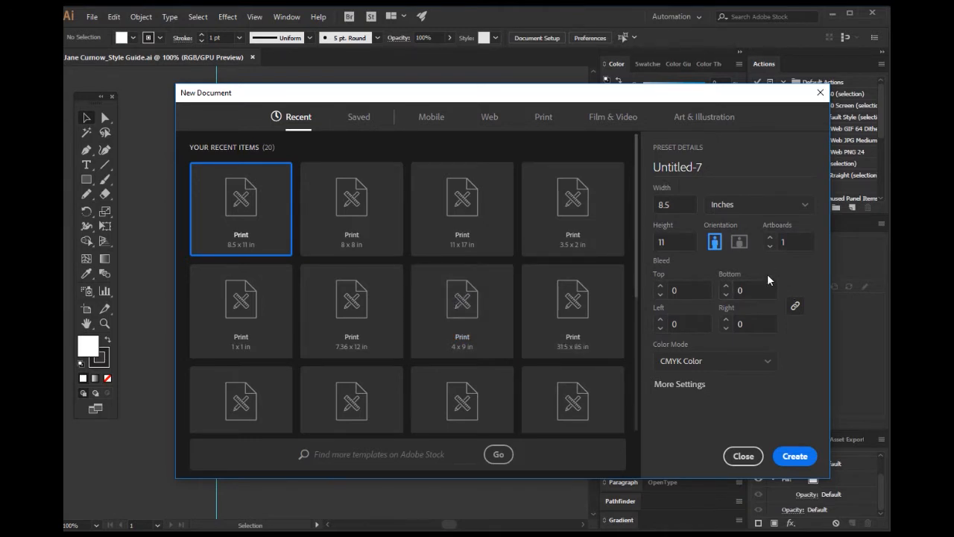
Create an 8.5 x 11 inch portrait document with 6 artboards in RGB Color mode
click(769, 238)
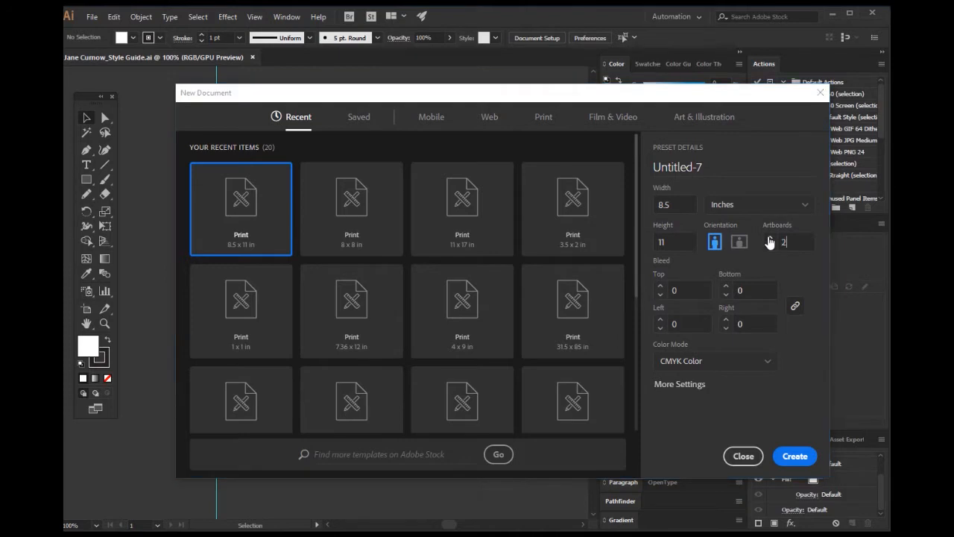
click(769, 238)
click(769, 238)
click(769, 237)
click(769, 239)
click(668, 363)
click(674, 381)
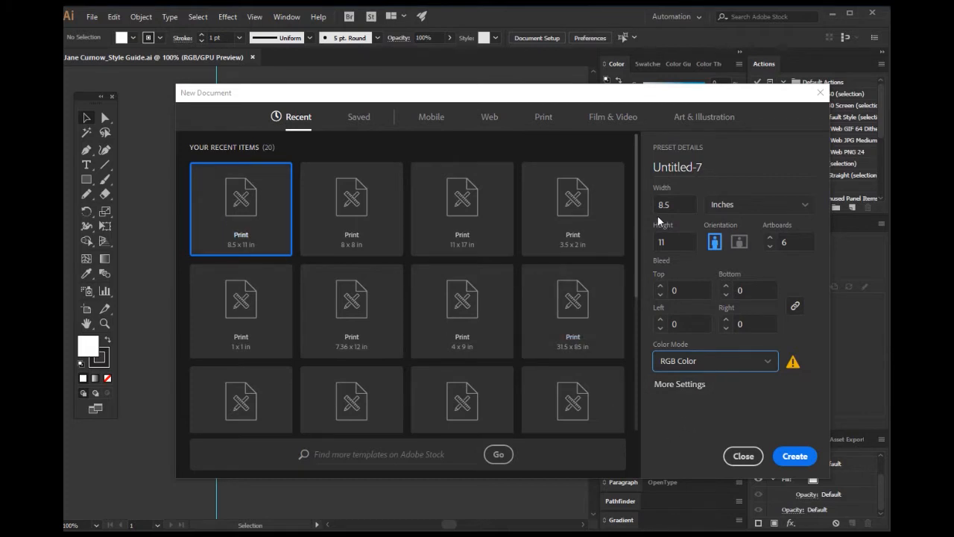
click(794, 458)
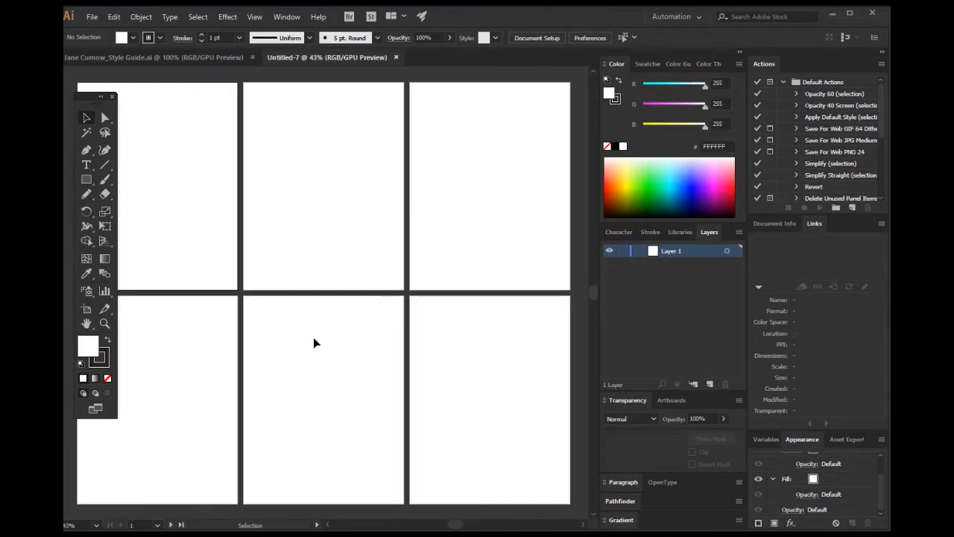
Zoom in on the first artboard and check the cover page layout in the Word document
click(105, 322)
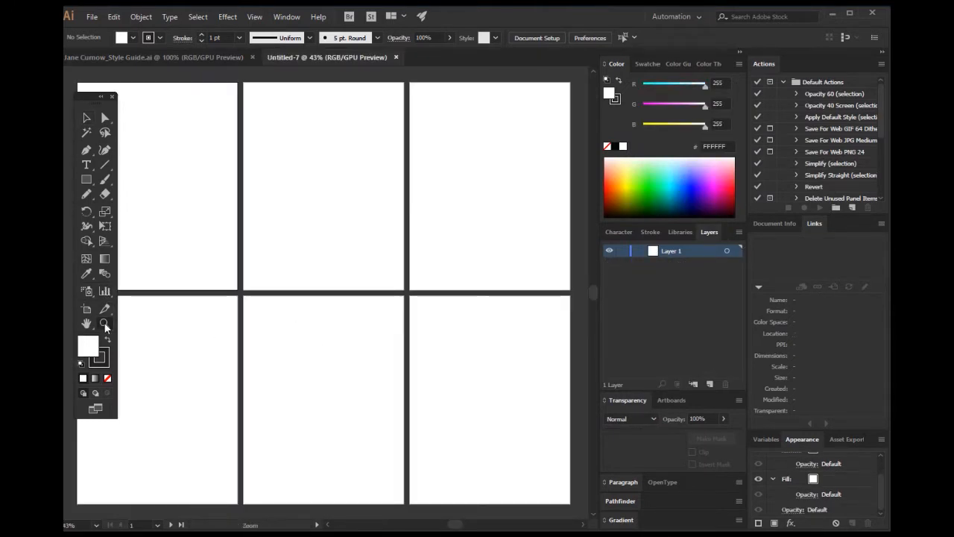
key(ctrl+minus)
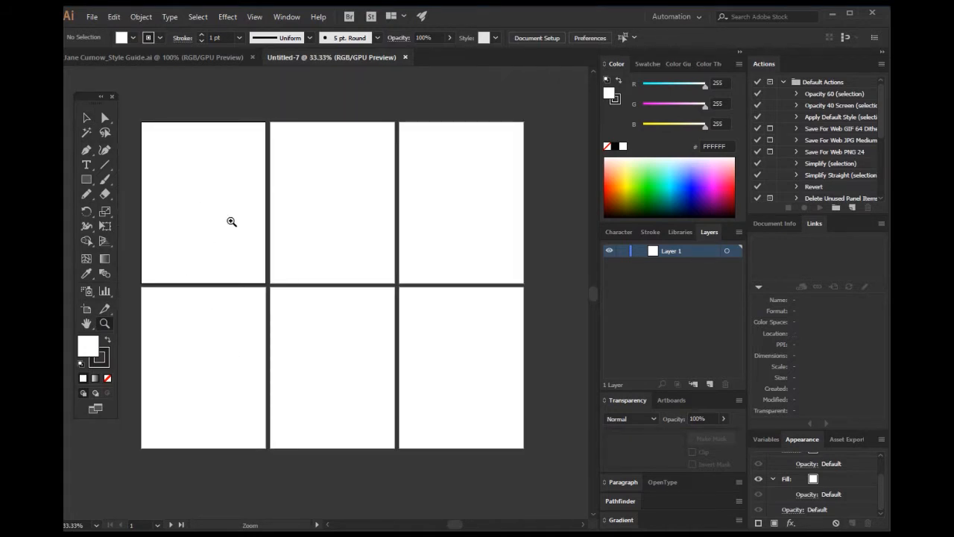
click(183, 181)
click(403, 352)
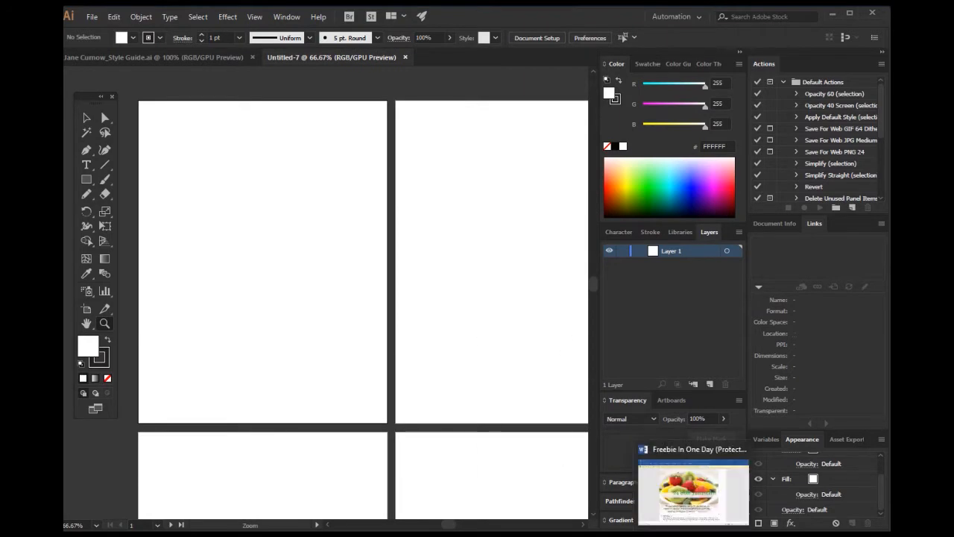
click(692, 532)
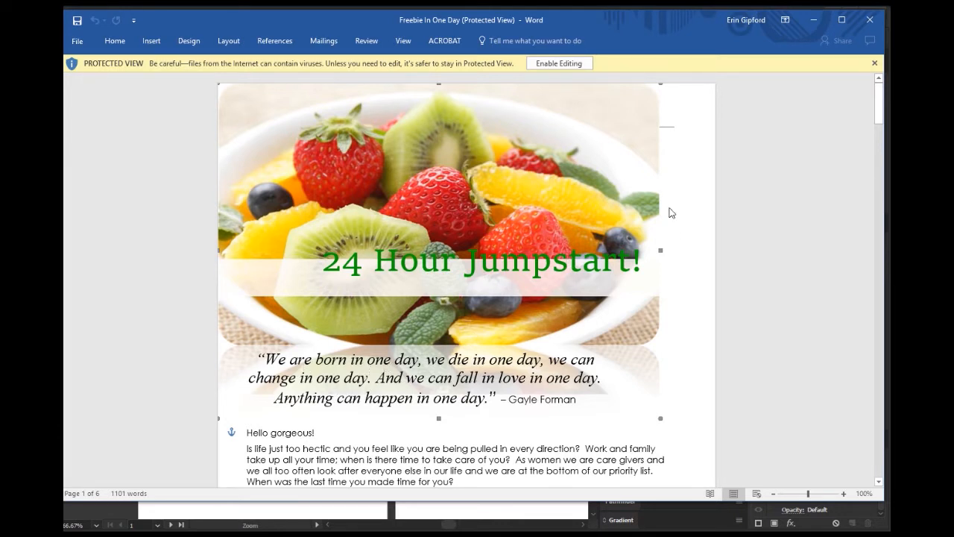
click(813, 21)
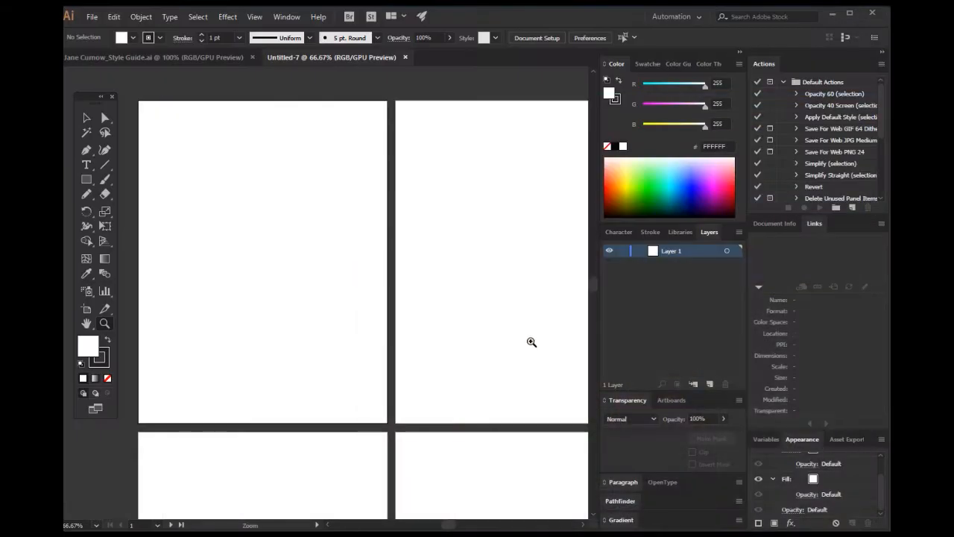
Place the fruit salad image from the client's named library onto the first artboard
click(679, 231)
click(702, 254)
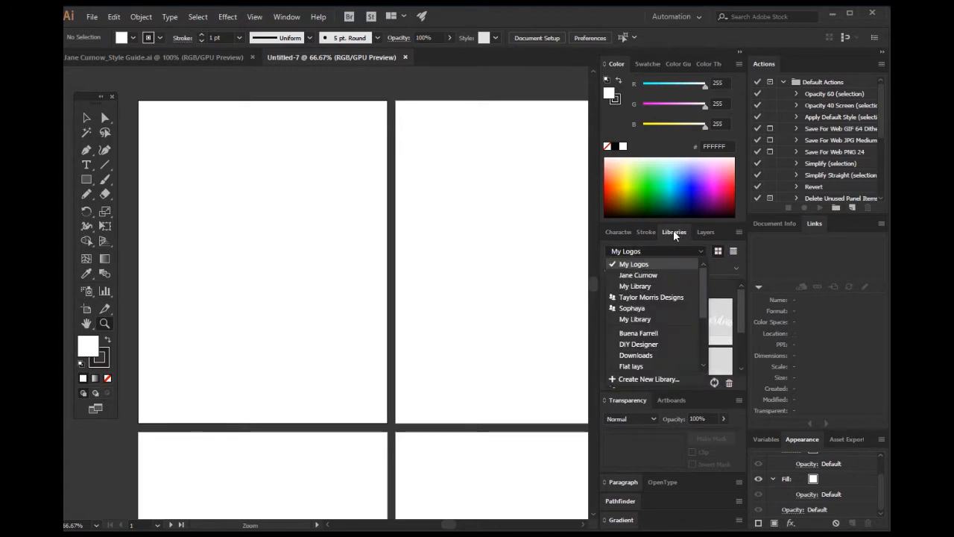
click(638, 275)
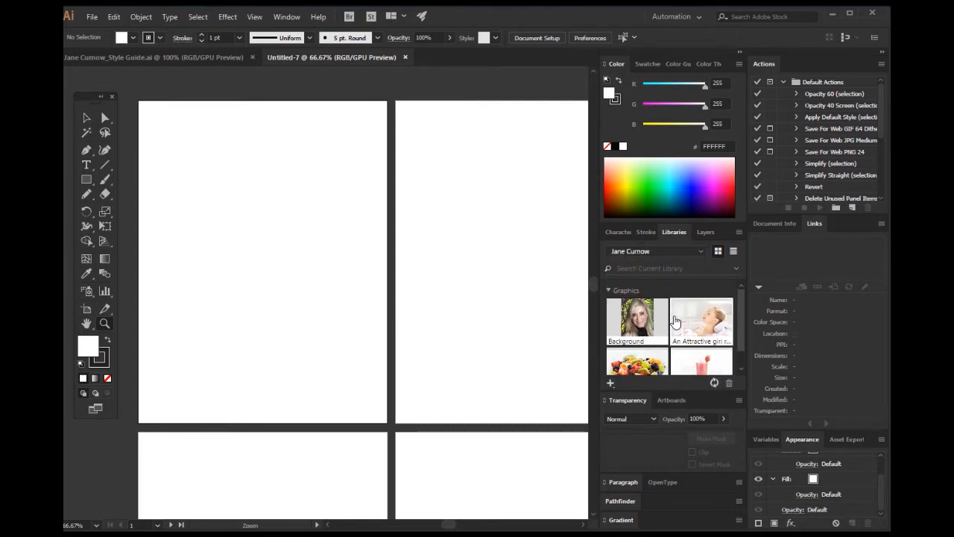
scroll(674, 326, down, 1)
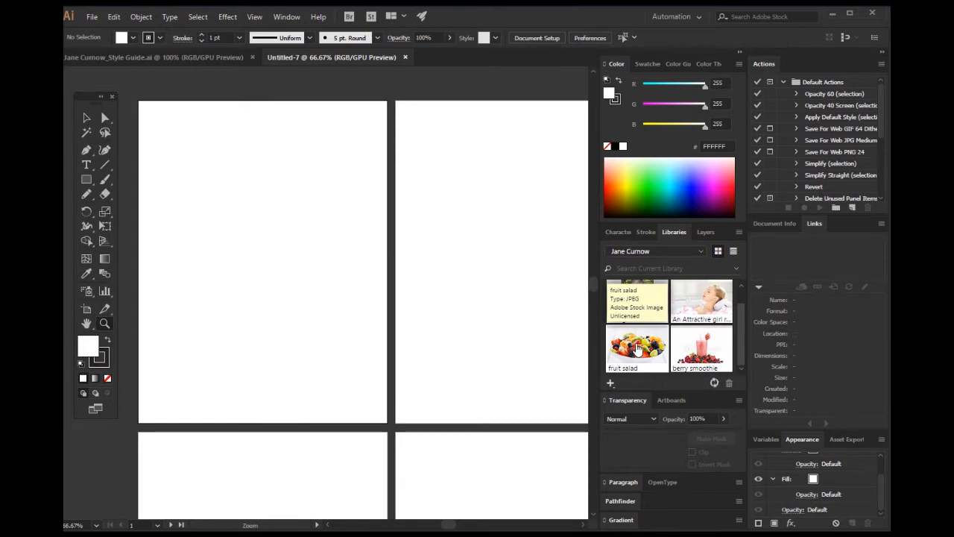
drag(637, 351, 246, 200)
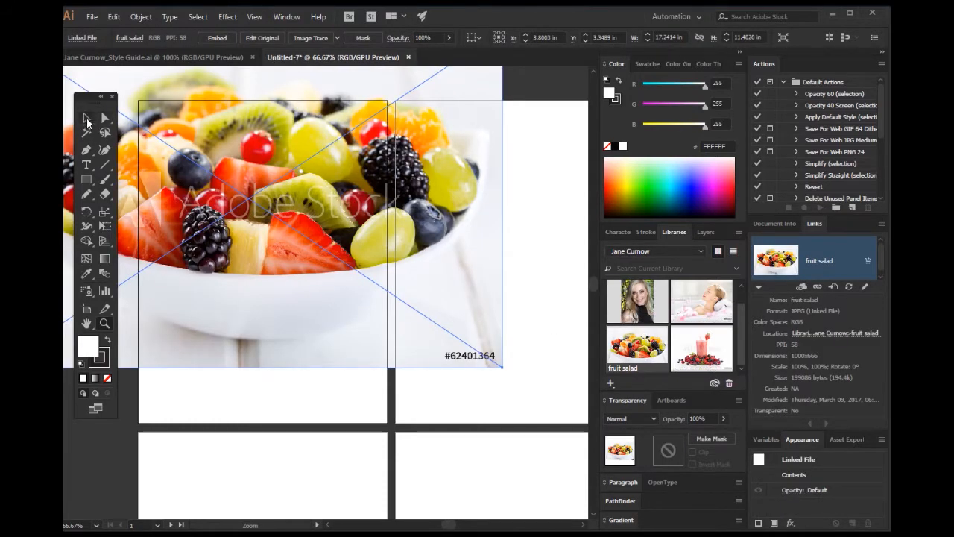
Scale the fruit salad image to about 8.68 x 5.78 in and position it across the top of the first artboard
click(87, 117)
drag(328, 250, 397, 298)
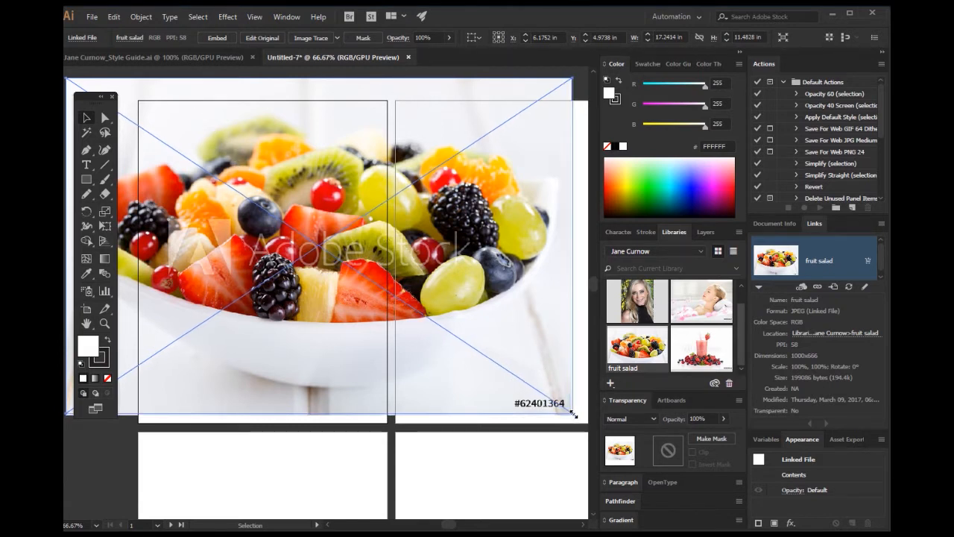
drag(574, 414, 247, 198)
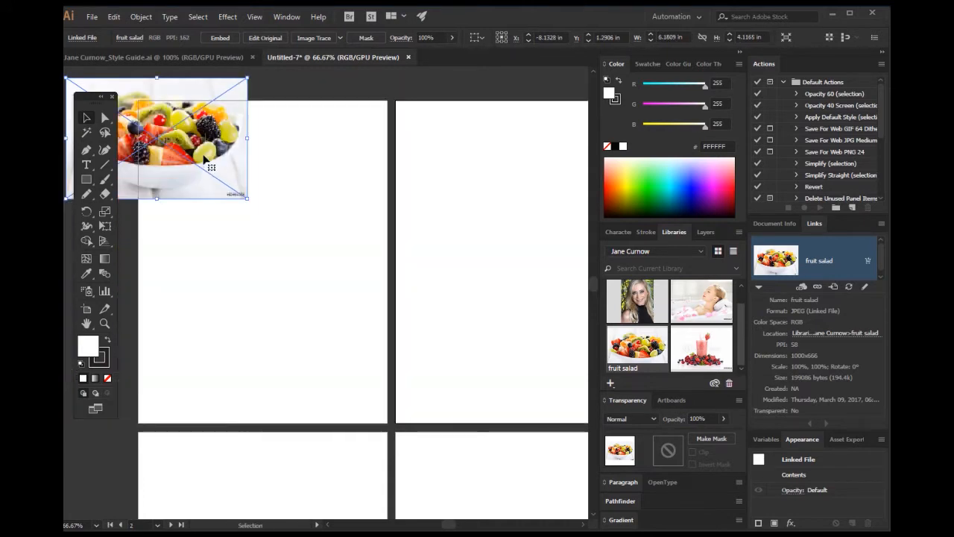
drag(202, 154, 316, 202)
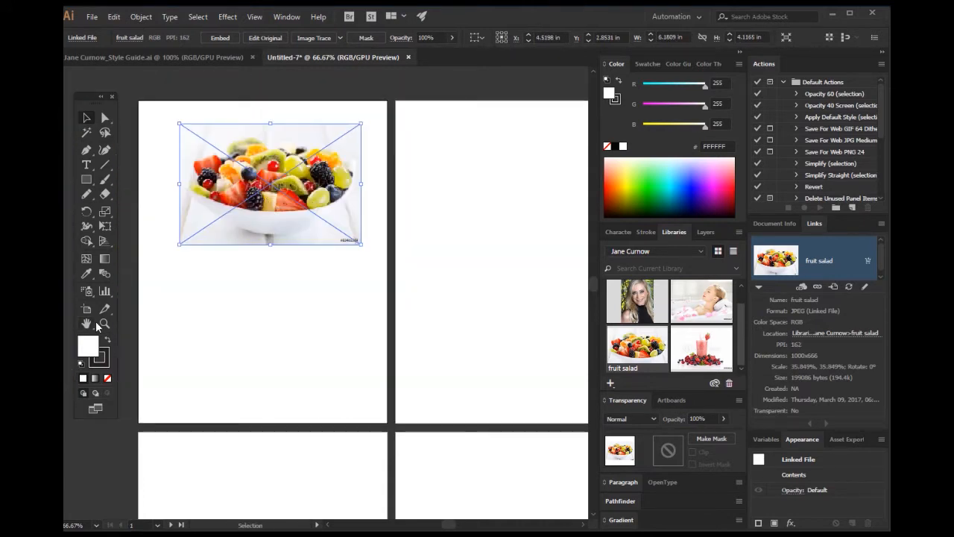
drag(226, 171, 181, 146)
drag(316, 216, 401, 266)
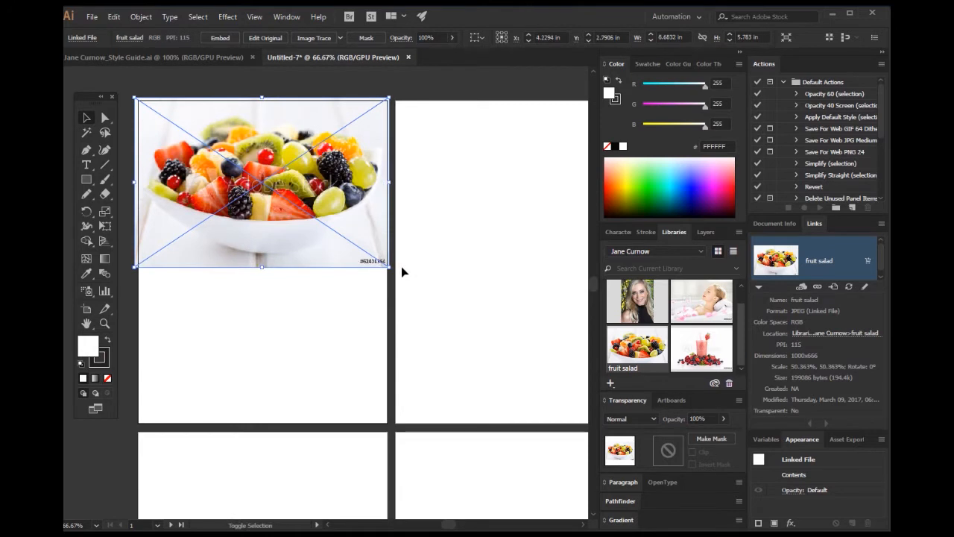
click(273, 92)
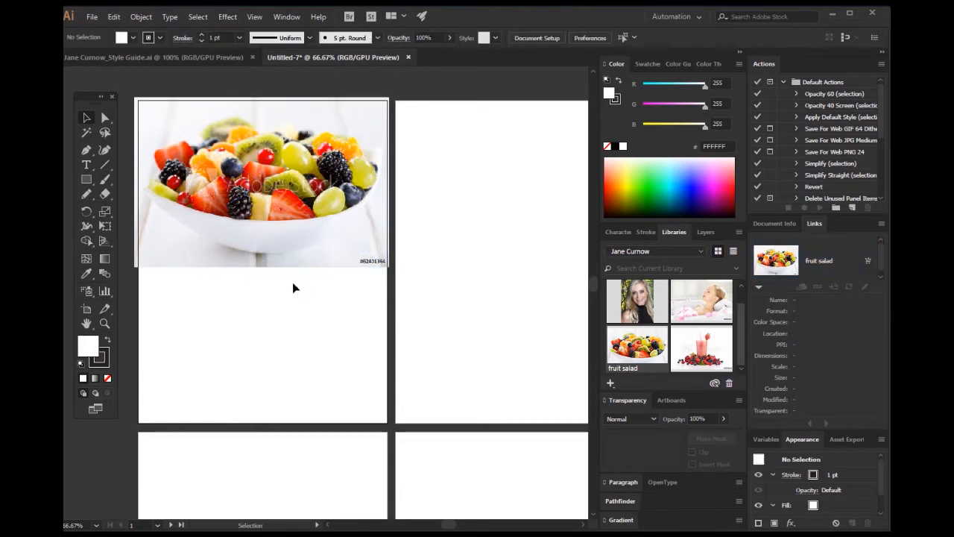
Copy the cover title "24 Hour Jumpstart!" from the Word document and return to the Illustrator layout
key(alt+Tab)
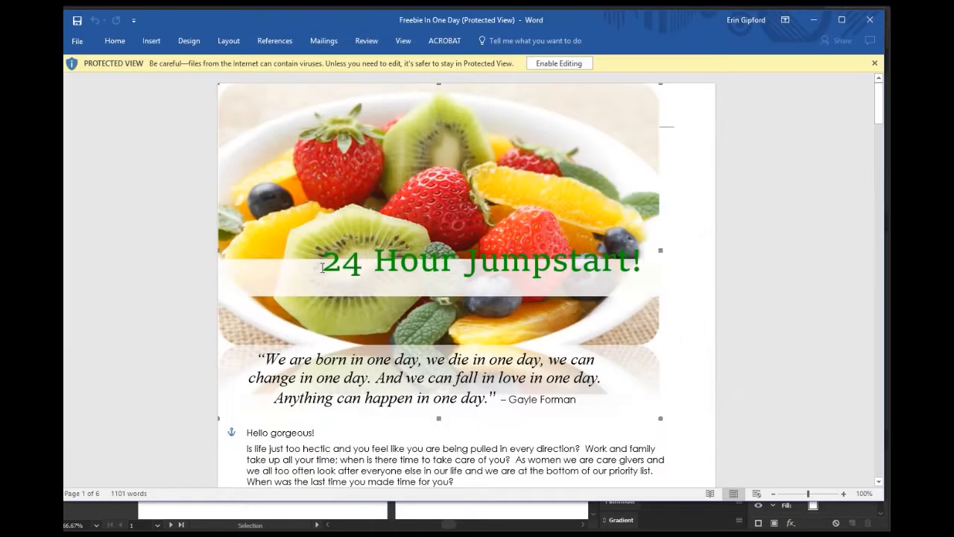
click(313, 266)
drag(341, 262, 644, 261)
key(ctrl+c)
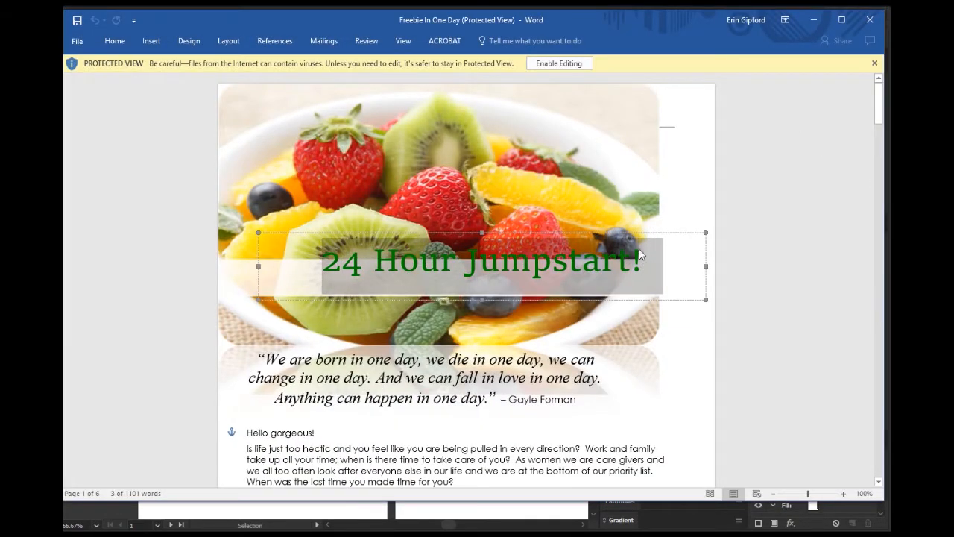
click(813, 19)
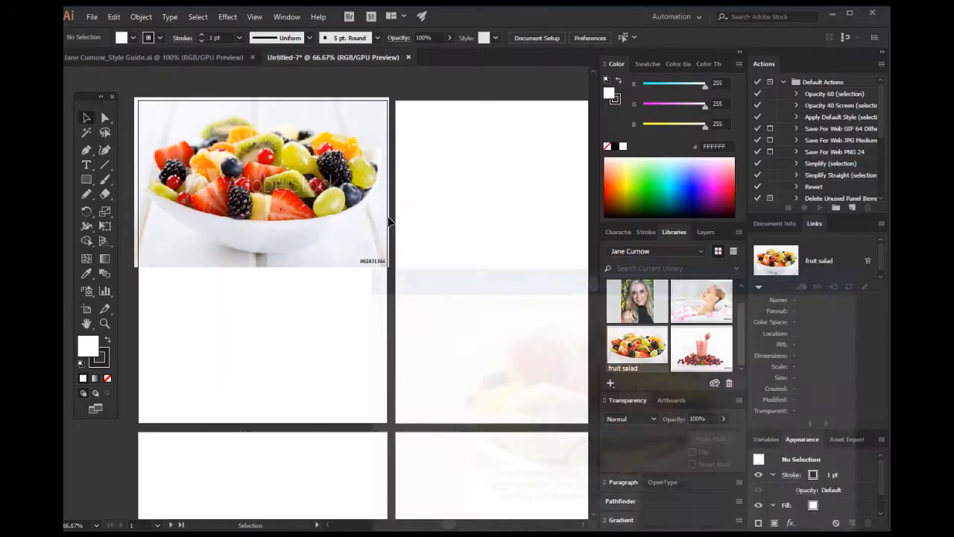
click(86, 163)
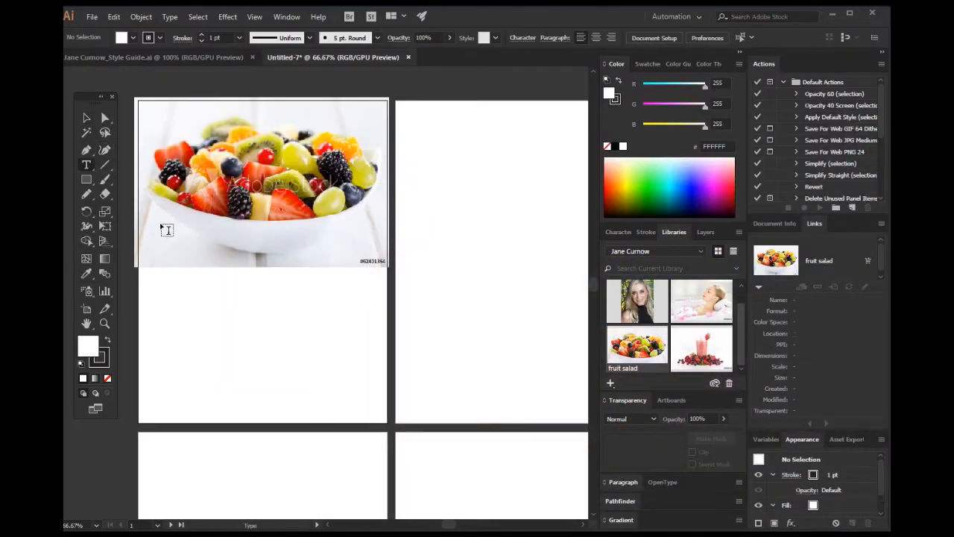
drag(153, 221, 376, 255)
key(ctrl+v)
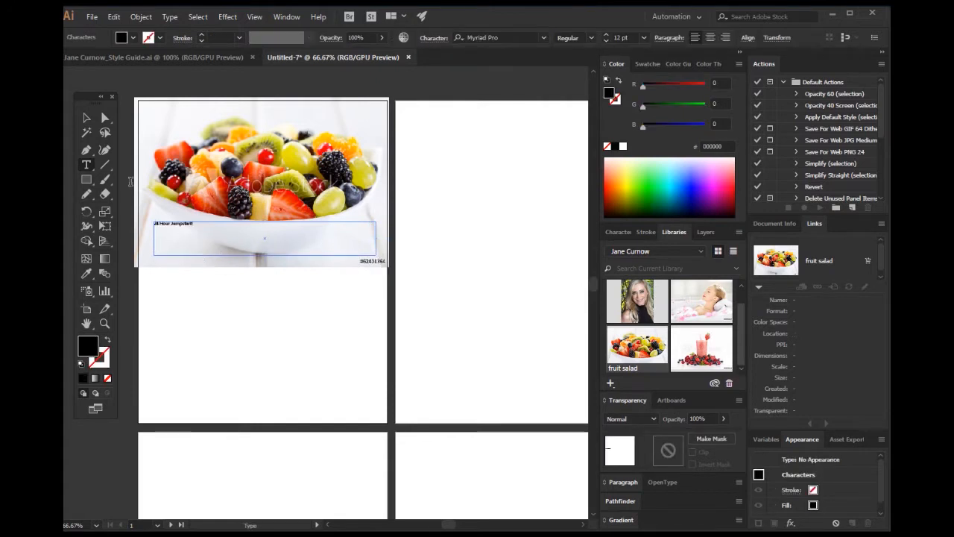
click(86, 117)
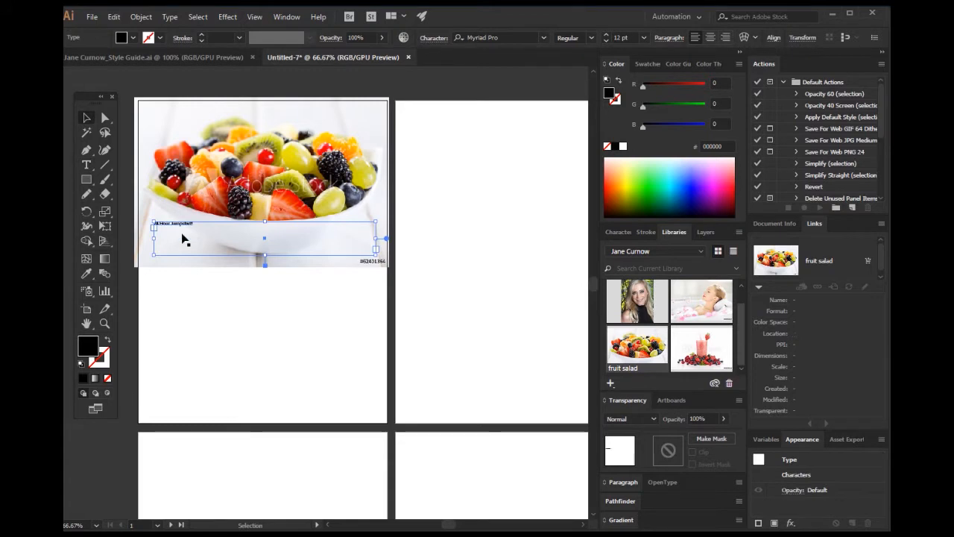
key(Delete)
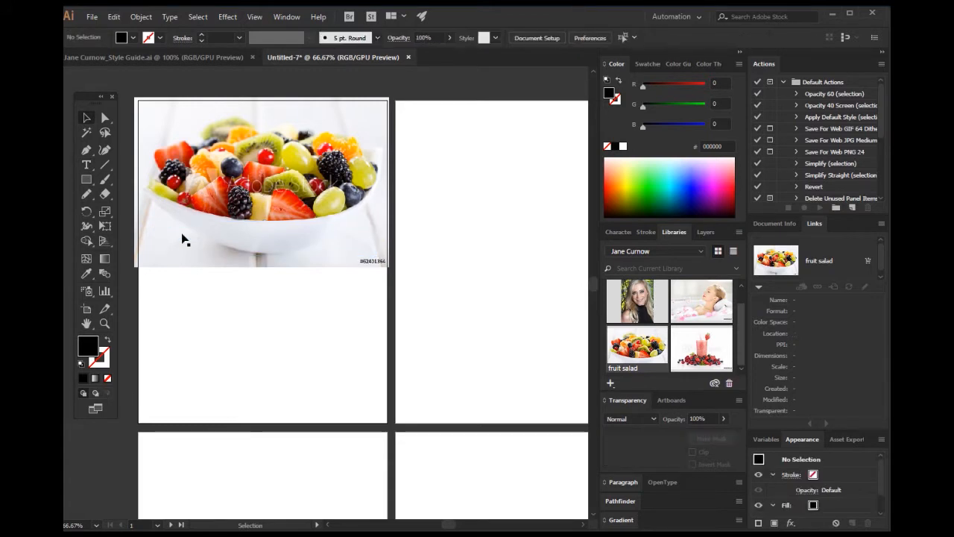
Add the title "24 Hour Jumpstart!" over the fruit salad image and scale it to about 56.8 pt across the bowl's base
click(87, 168)
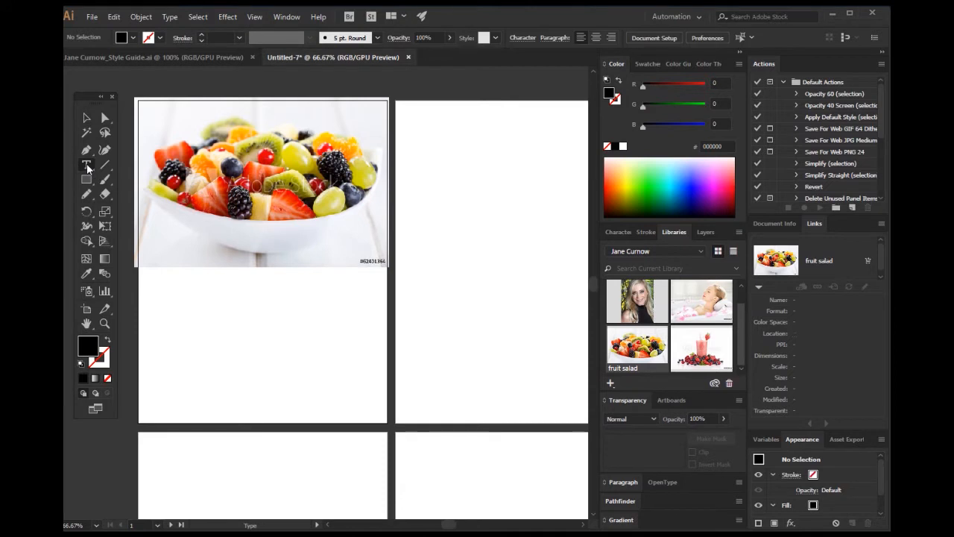
click(173, 245)
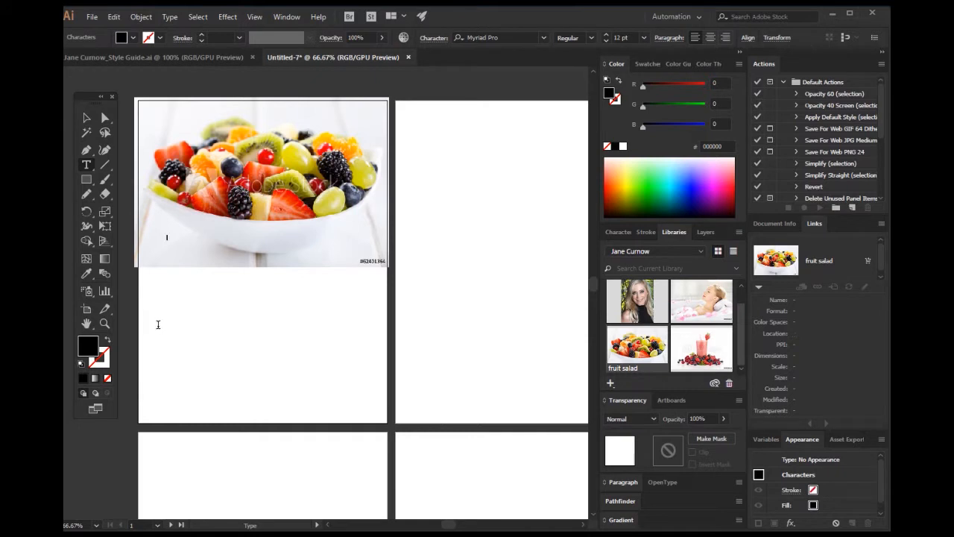
text(24 Hour Jumpstart!)
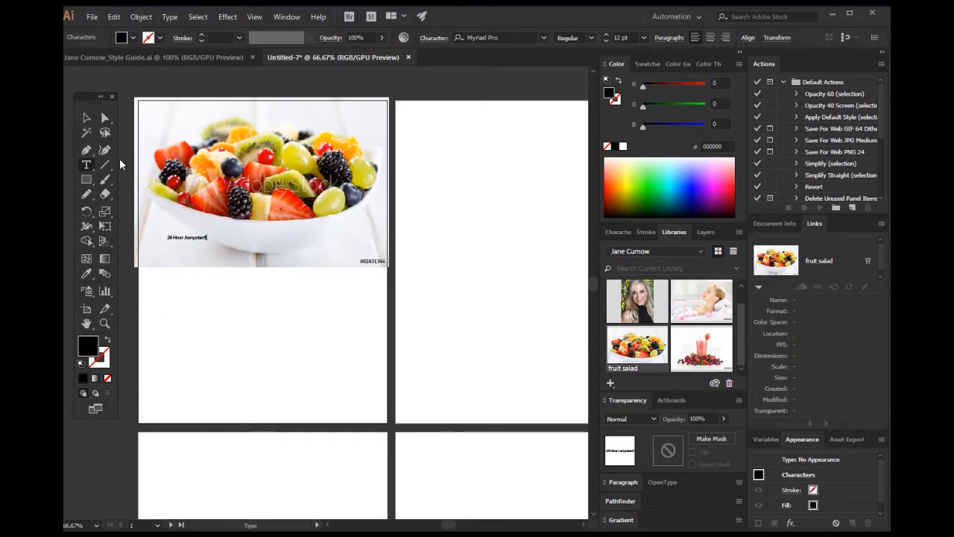
click(87, 120)
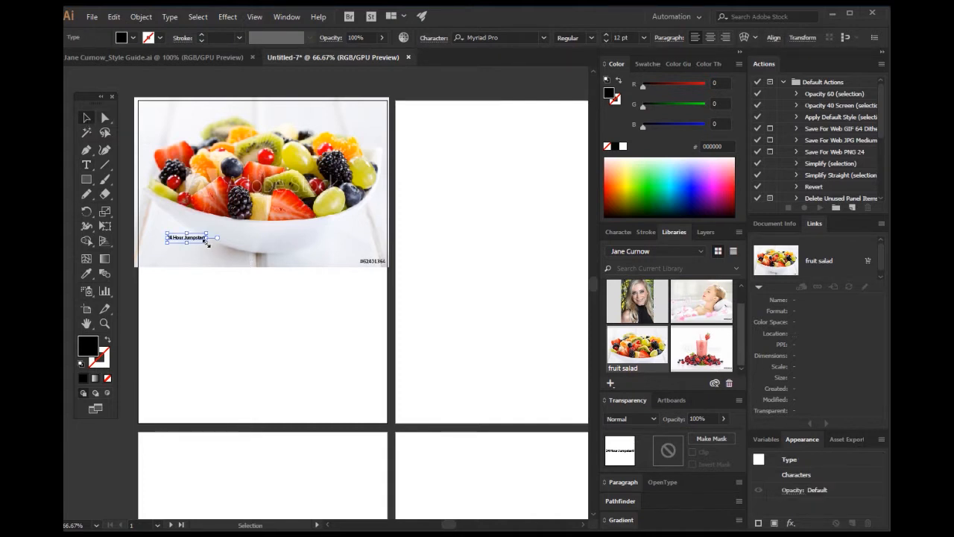
drag(206, 242, 352, 292)
drag(307, 262, 313, 247)
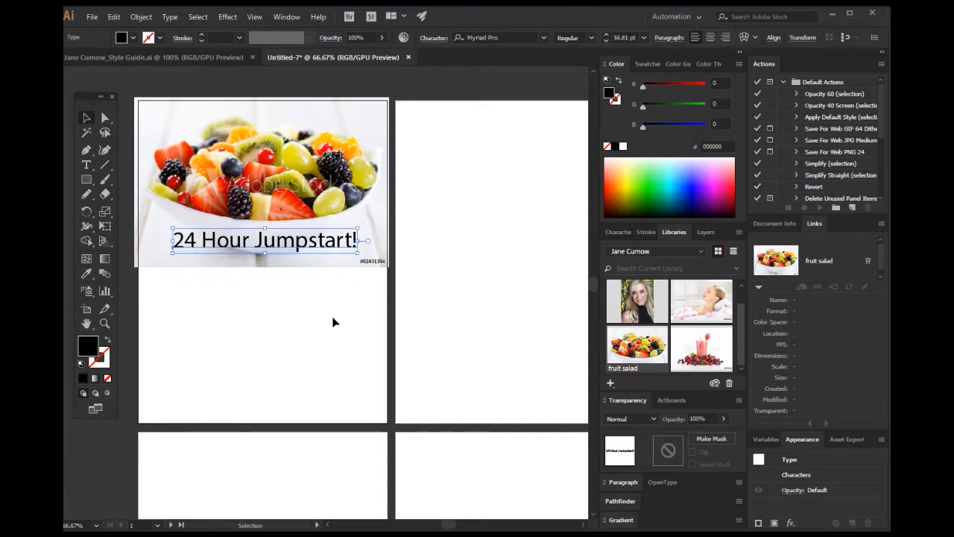
Copy the main logo and the website title and body font samples from the client's style guide document
click(178, 58)
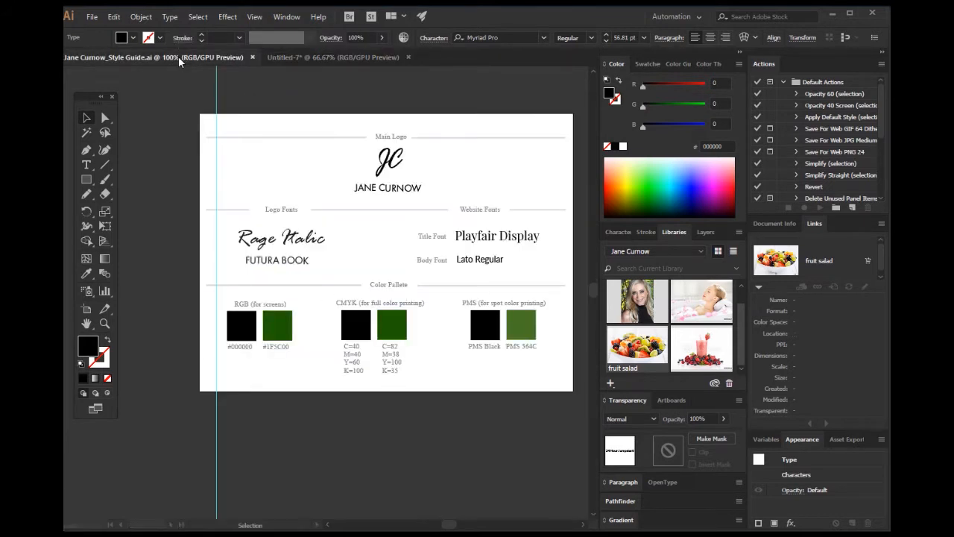
click(87, 324)
drag(262, 155, 198, 137)
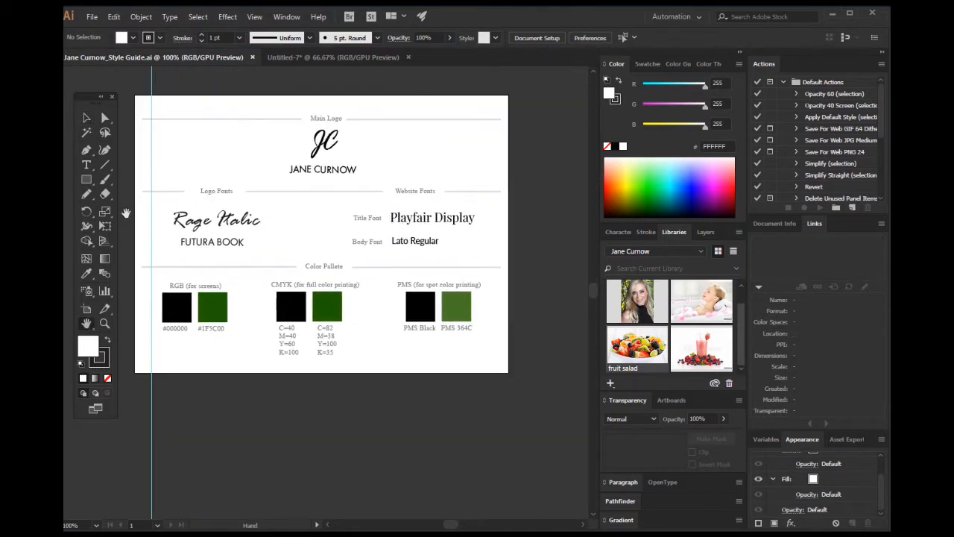
click(88, 118)
drag(342, 208, 484, 252)
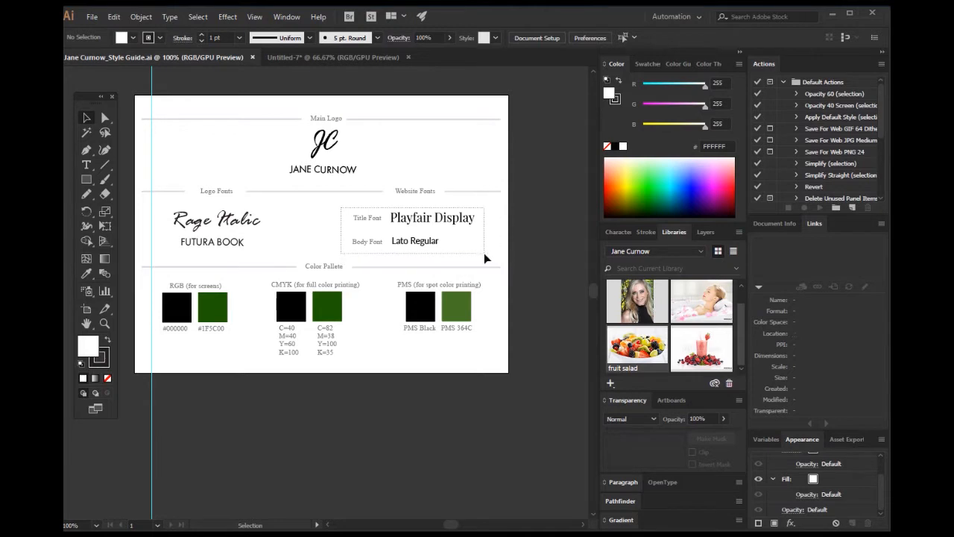
drag(283, 142, 366, 177)
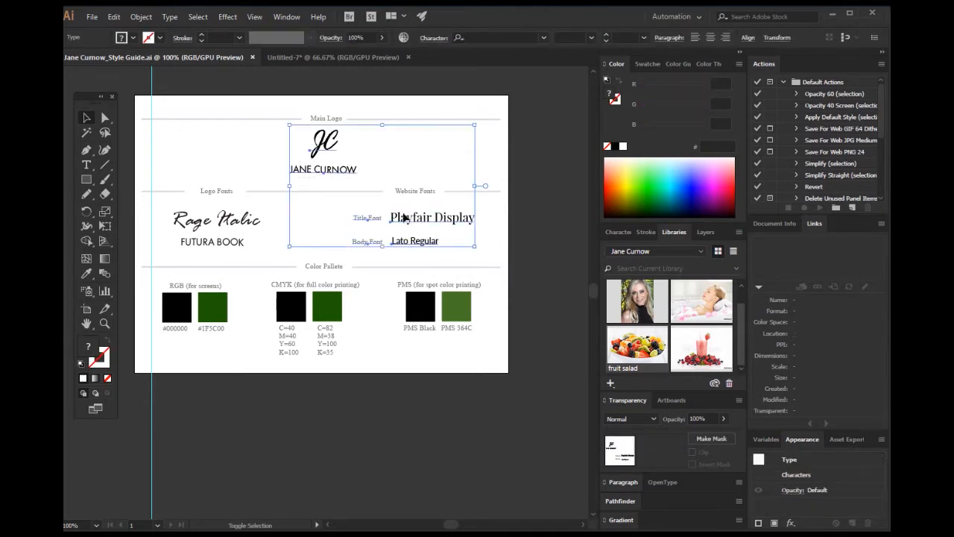
key(ctrl+c)
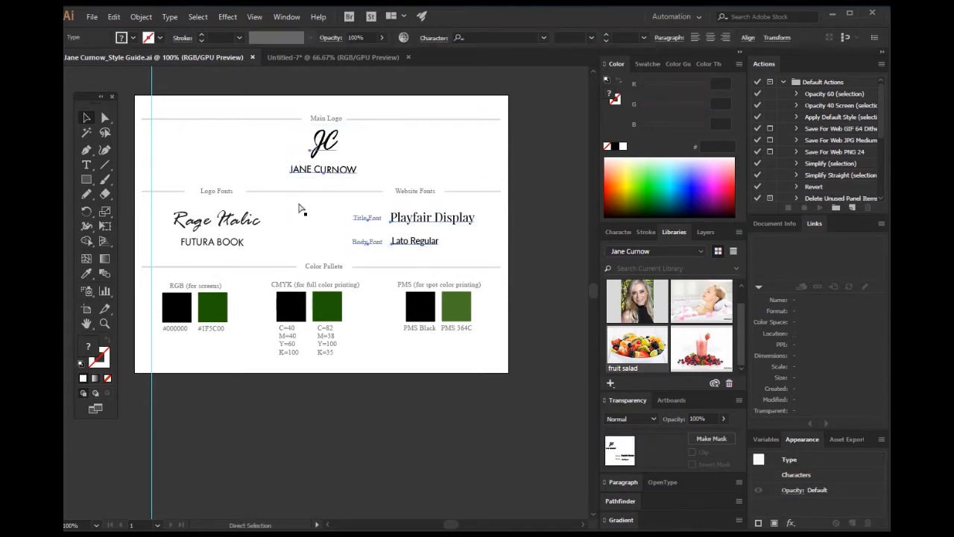
Paste the logo and font samples into the guide layout and arrange them side by side above the first artboard
click(345, 57)
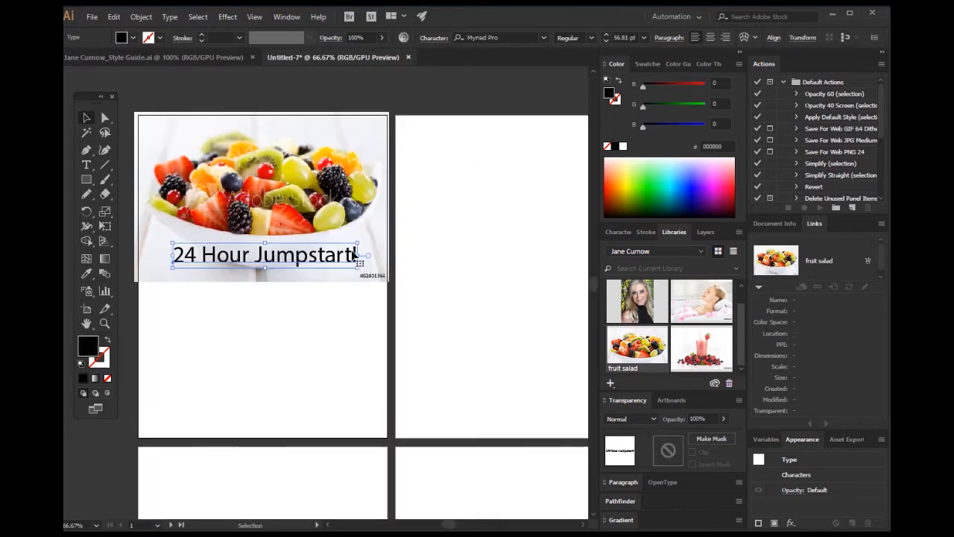
scroll(347, 258, up, 5)
key(ctrl+v)
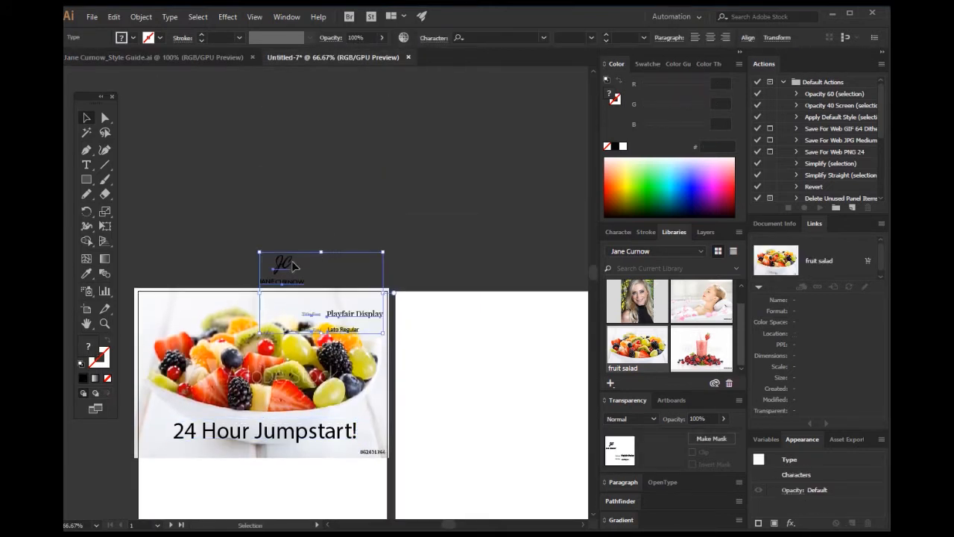
drag(291, 272, 188, 234)
click(202, 187)
click(272, 187)
Set the cover title's font to Playfair Display Regular to match the style guide's title font
key(h)
drag(183, 331, 176, 203)
key(v)
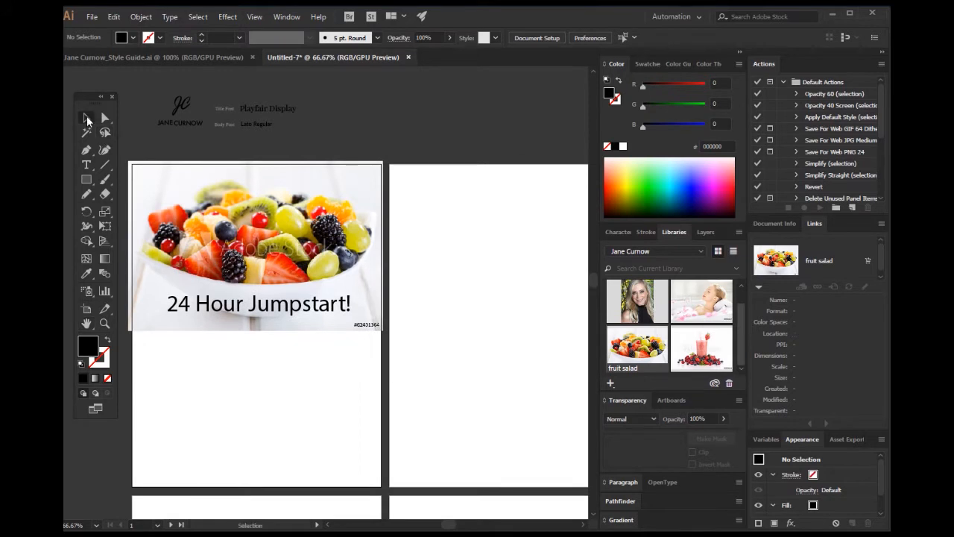
click(239, 313)
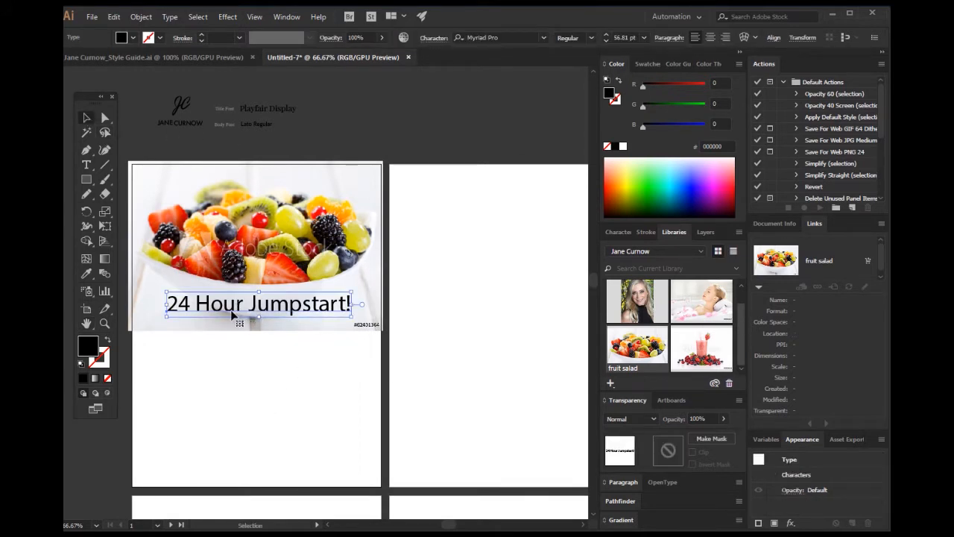
click(87, 274)
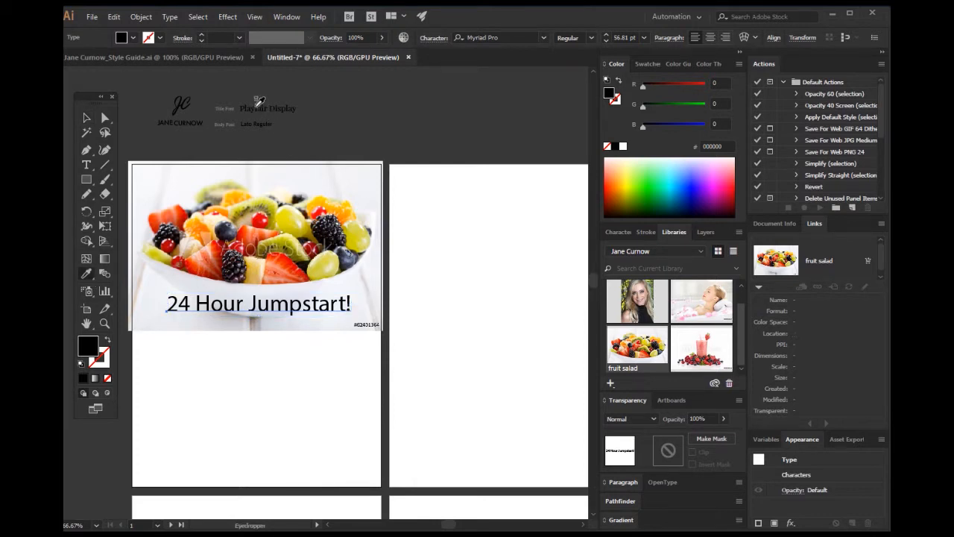
click(88, 118)
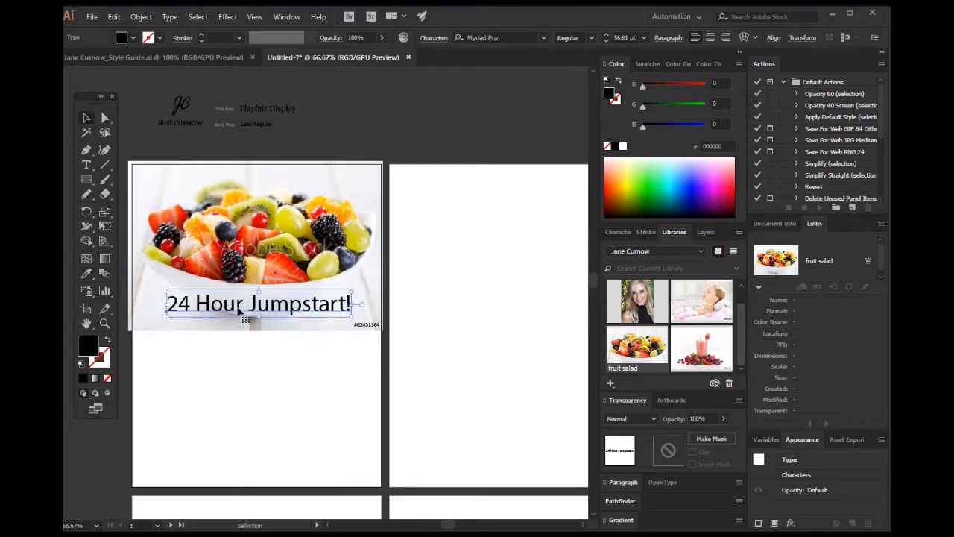
click(503, 37)
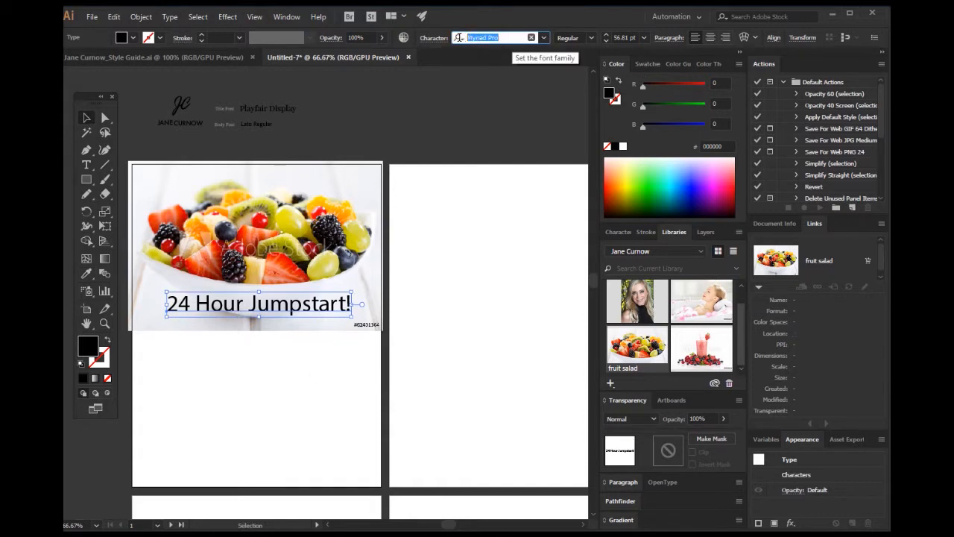
text(play)
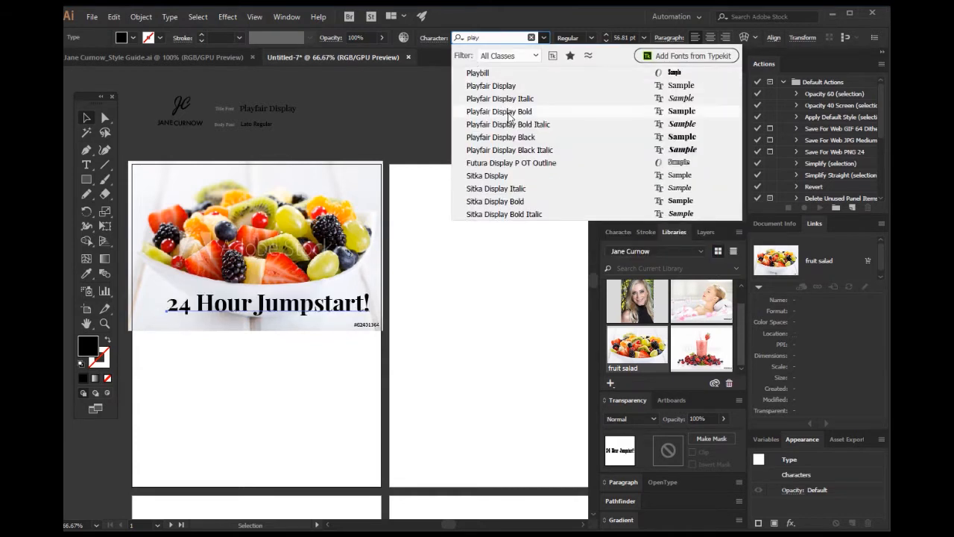
click(505, 88)
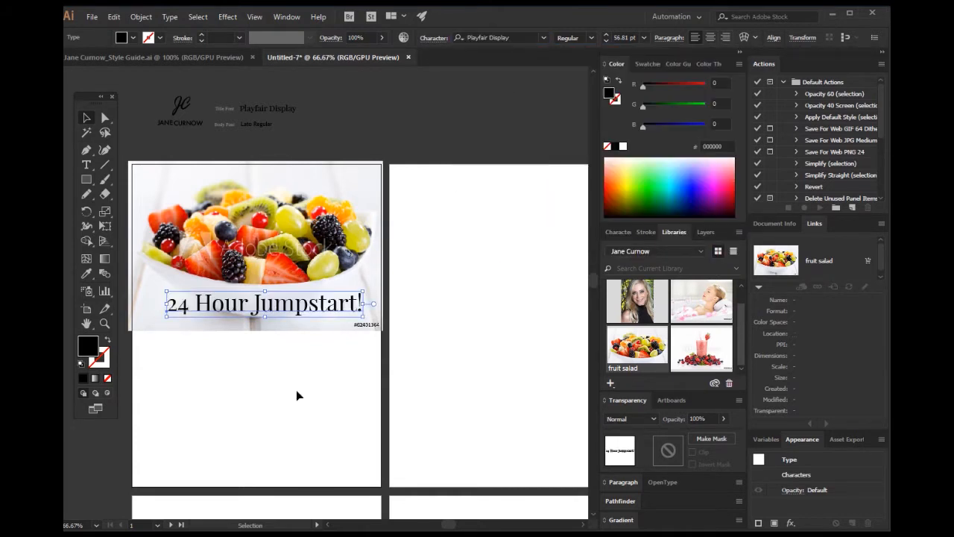
Enlarge the cover title to about 62.2 pt and center it across the width of the first artboard
triple_click(281, 313)
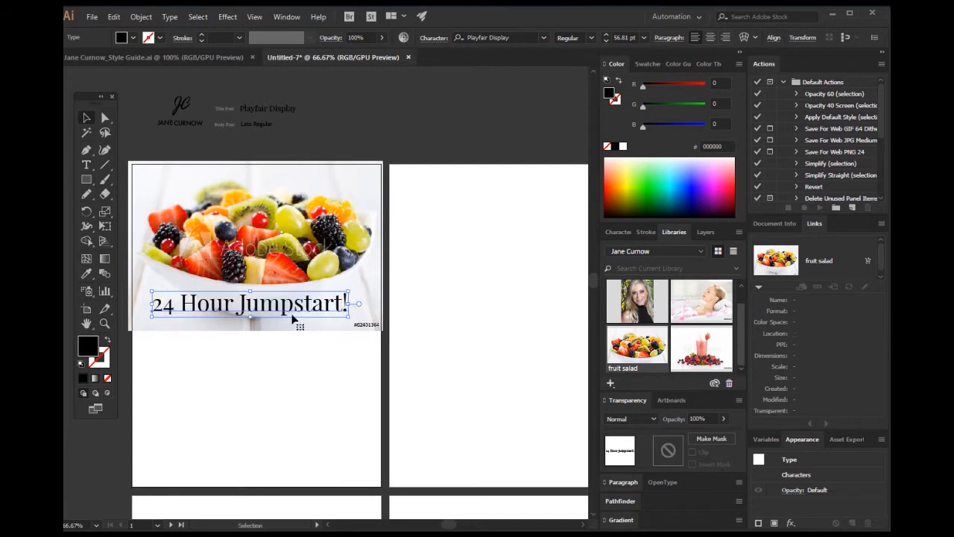
drag(354, 322, 366, 325)
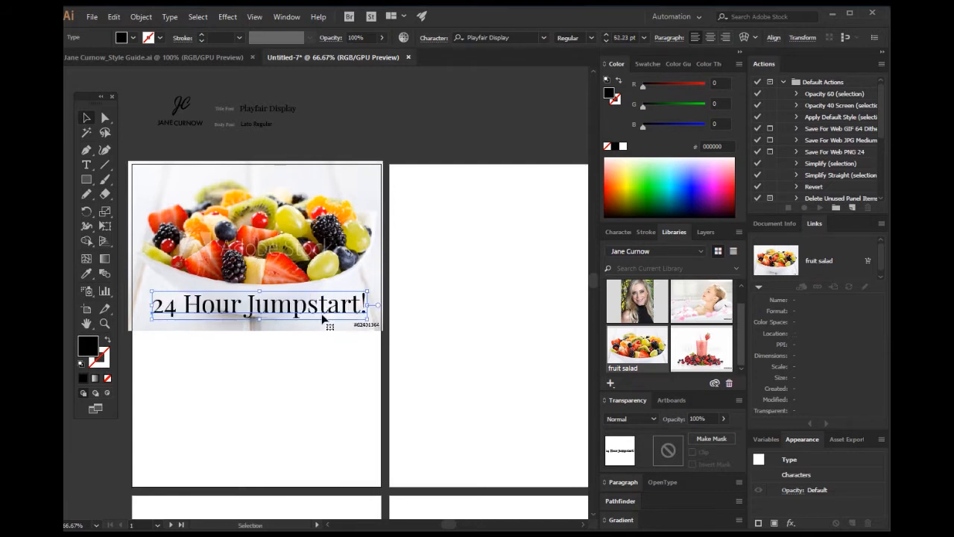
click(308, 366)
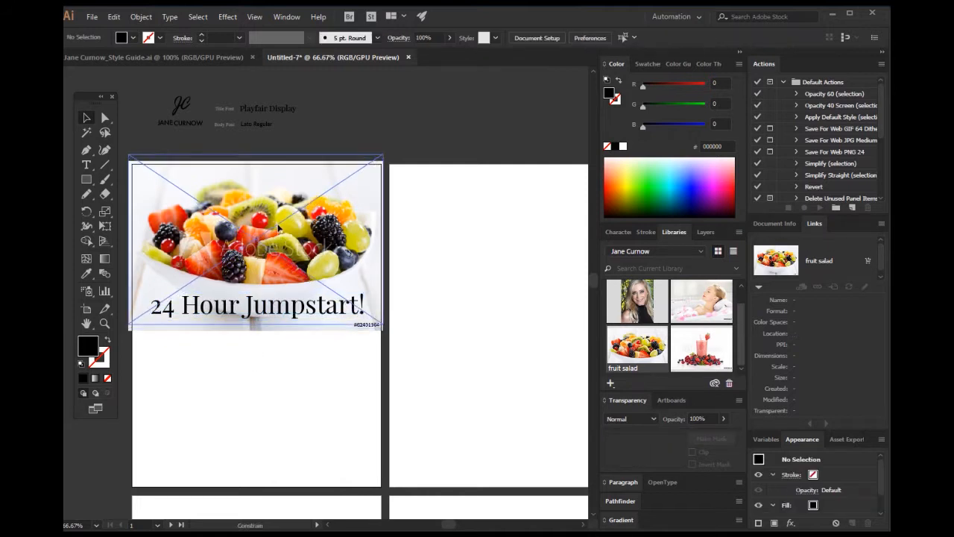
Move the fruit salad image slightly up past the artboard's top edge and raise the title to sit over the bowl's base
click(280, 226)
click(282, 361)
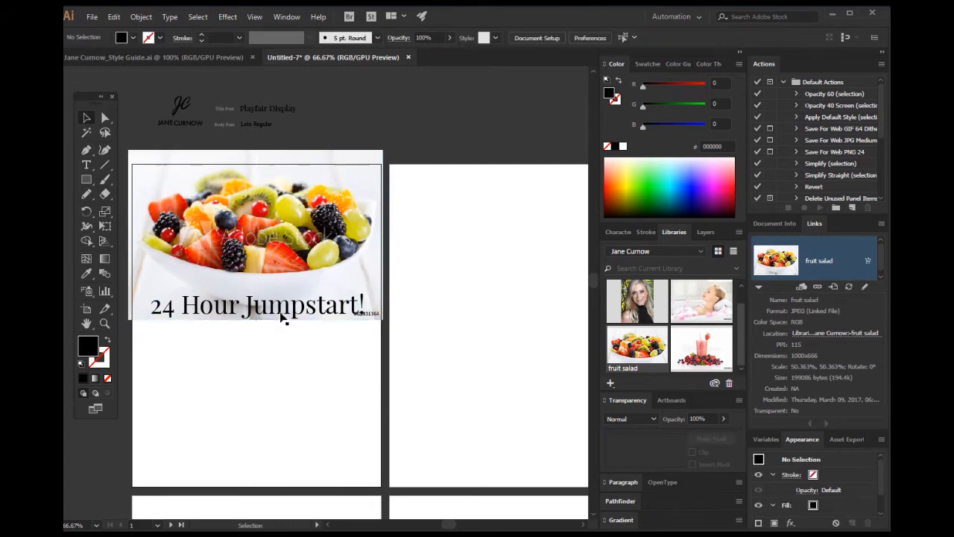
drag(277, 317, 275, 304)
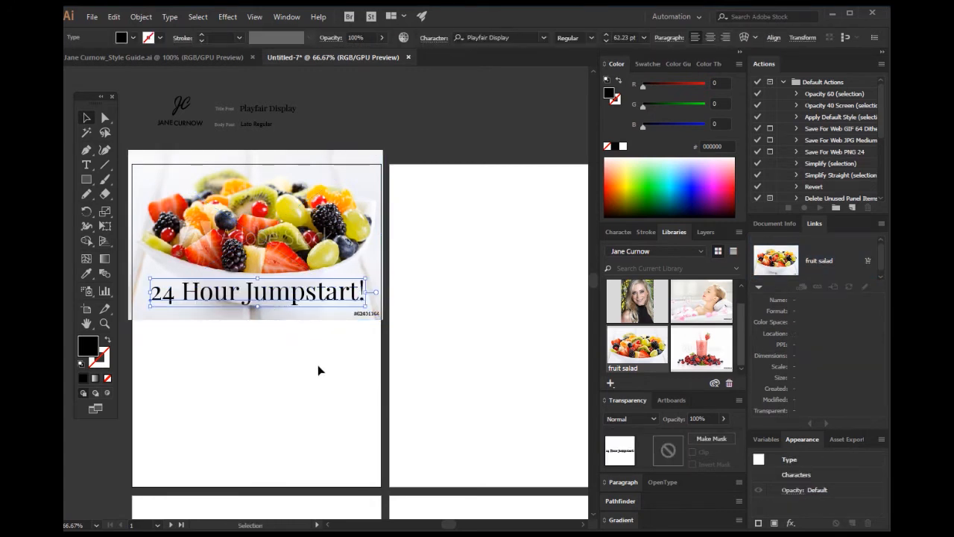
click(353, 345)
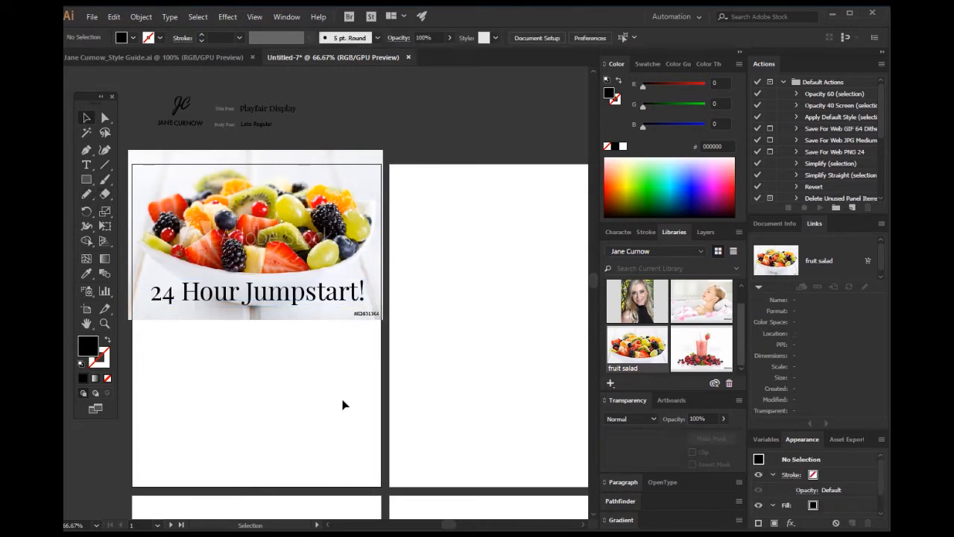
Draw a filled rectangle about 8.58 x 5.10 in over the image, spanning the artboard width and excluding the image's bottom strip
click(86, 177)
click(86, 322)
drag(143, 338, 173, 330)
click(87, 180)
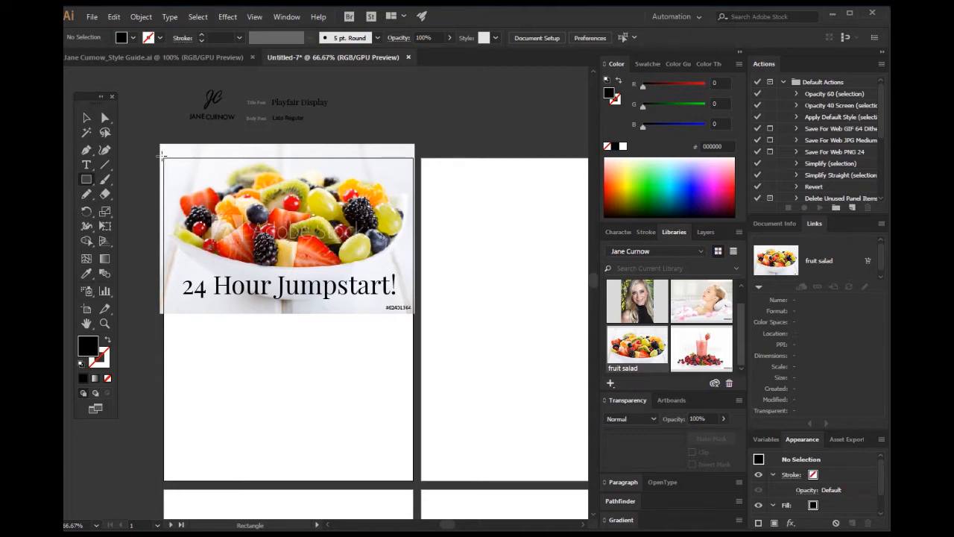
drag(163, 157, 415, 307)
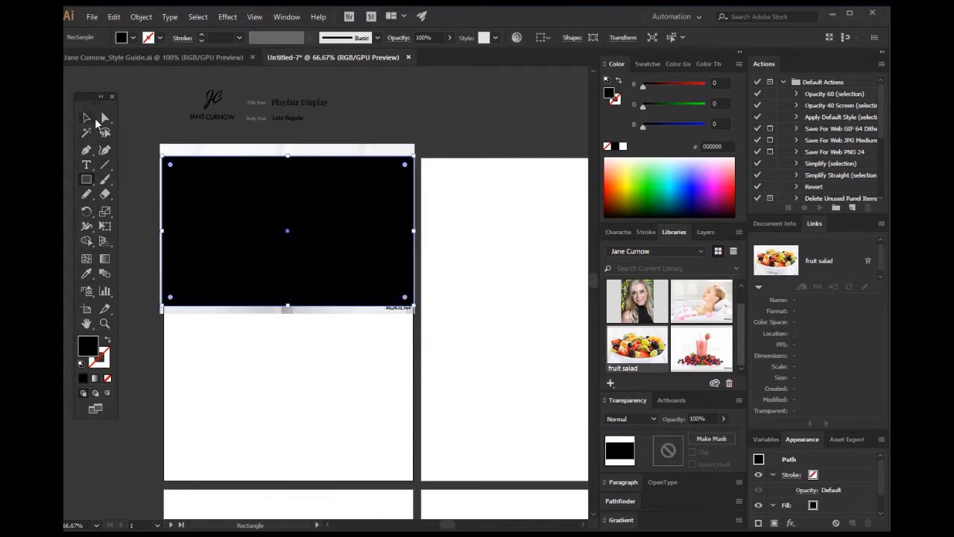
Crop the fruit salad image to the rectangle with a clipping mask
click(87, 118)
shift+click(196, 153)
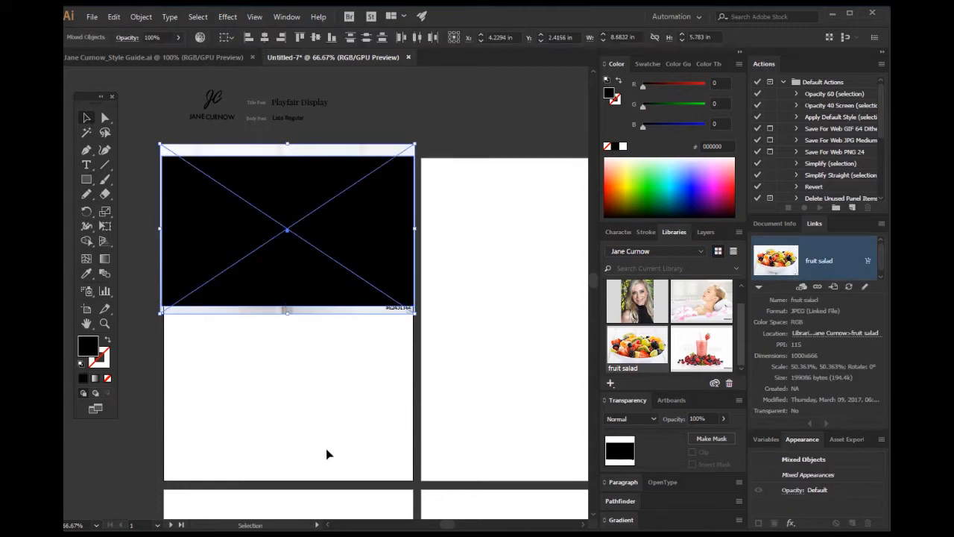
click(141, 17)
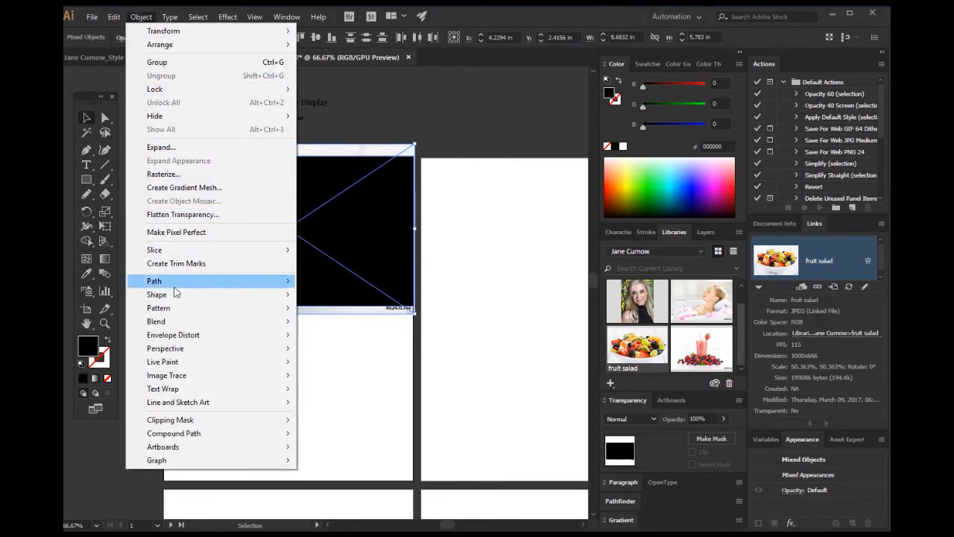
mouse_move(199, 424)
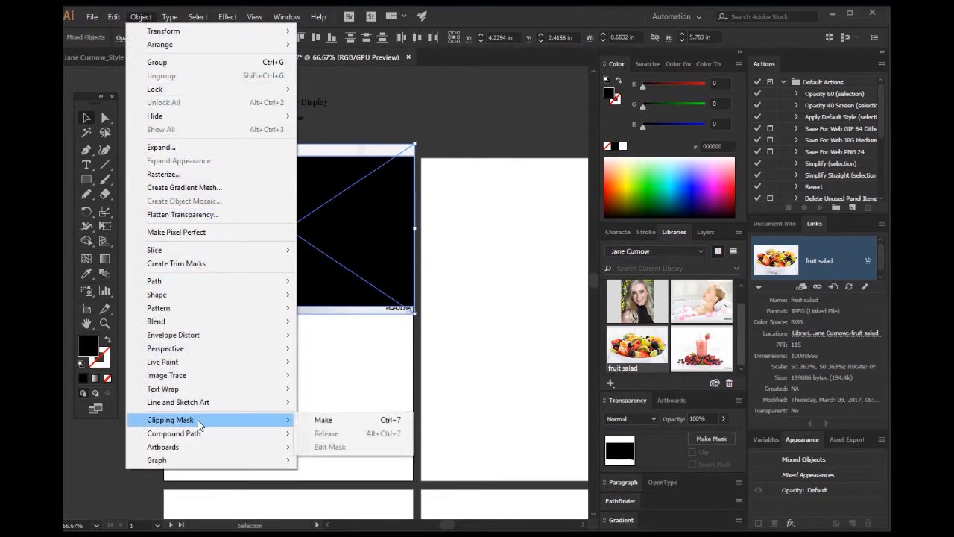
click(322, 420)
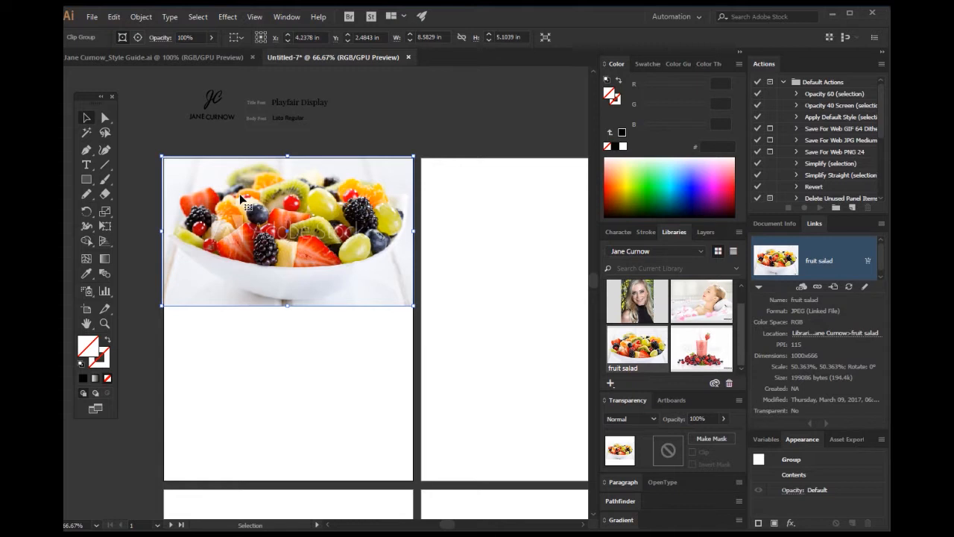
Send the clipped fruit salad image to the back, behind the cover title, and deselect it
key(ctrl+y)
key(ctrl+y)
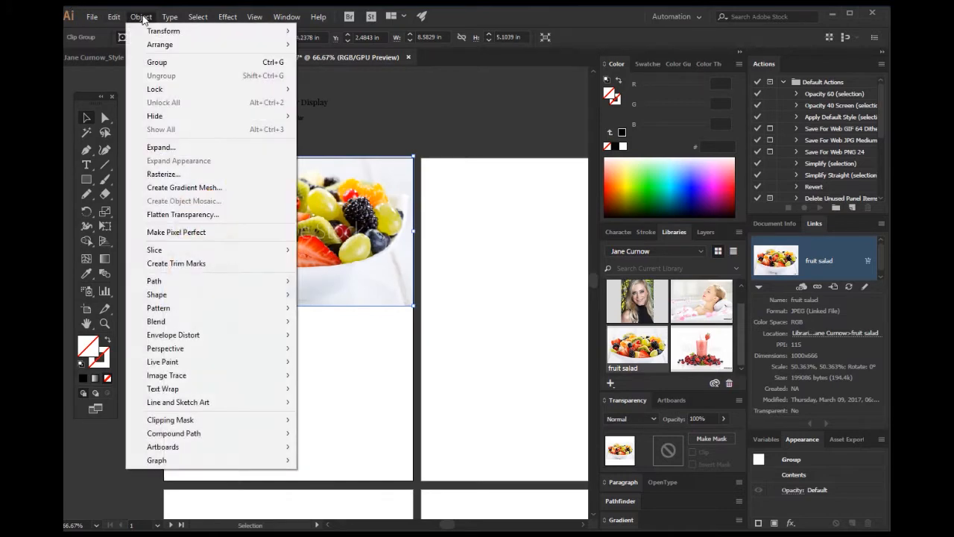
click(142, 17)
mouse_move(167, 52)
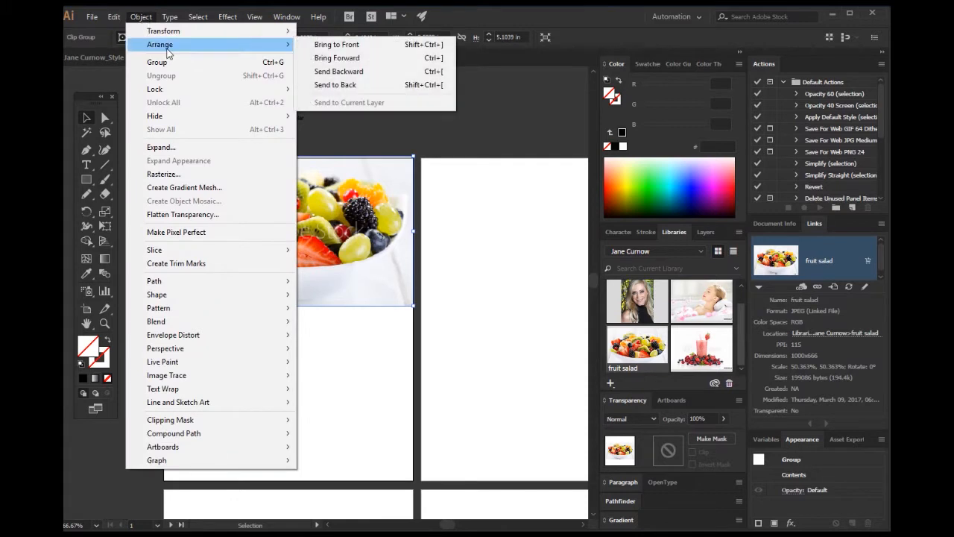
click(337, 85)
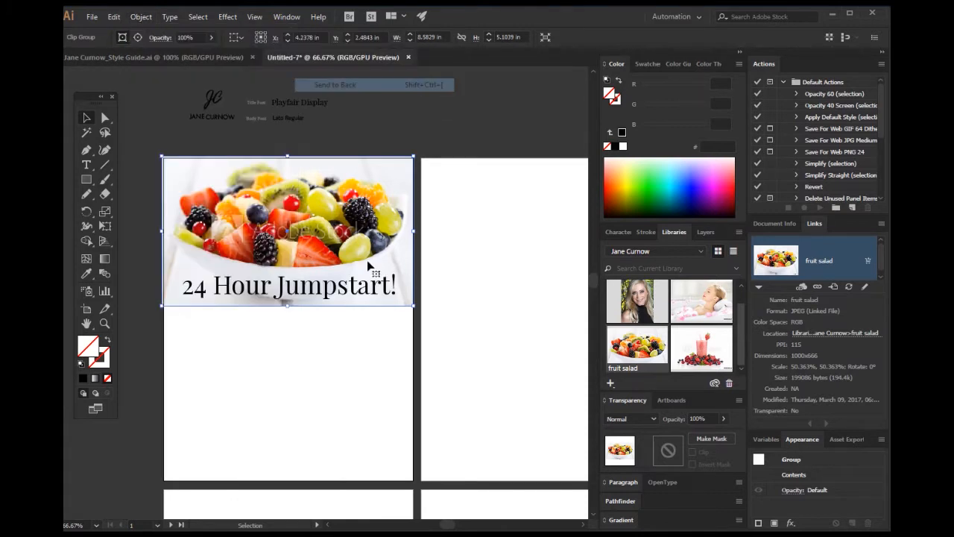
click(353, 375)
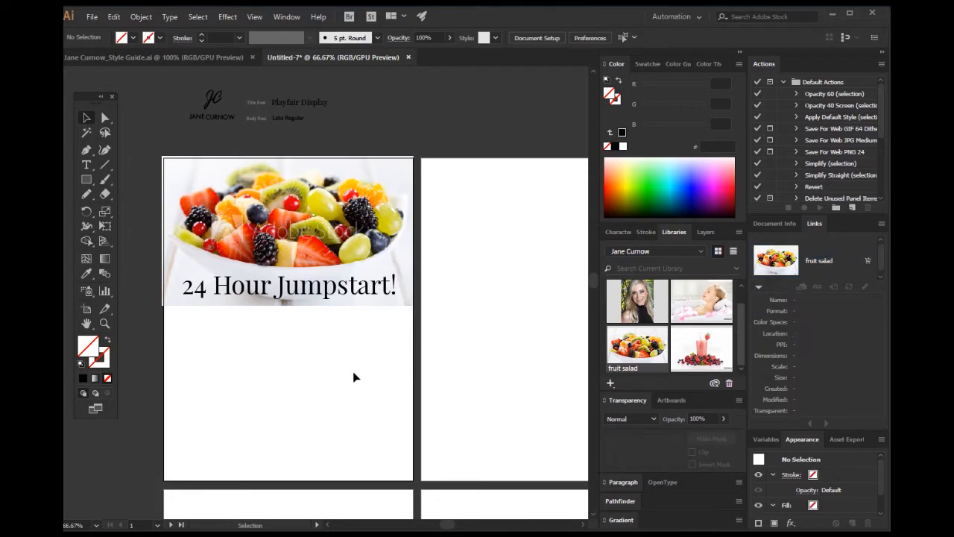
Make a copy of the black JC logo, fill it white, and park it above the cover artboard beside the font labels
scroll(298, 355, down, 1)
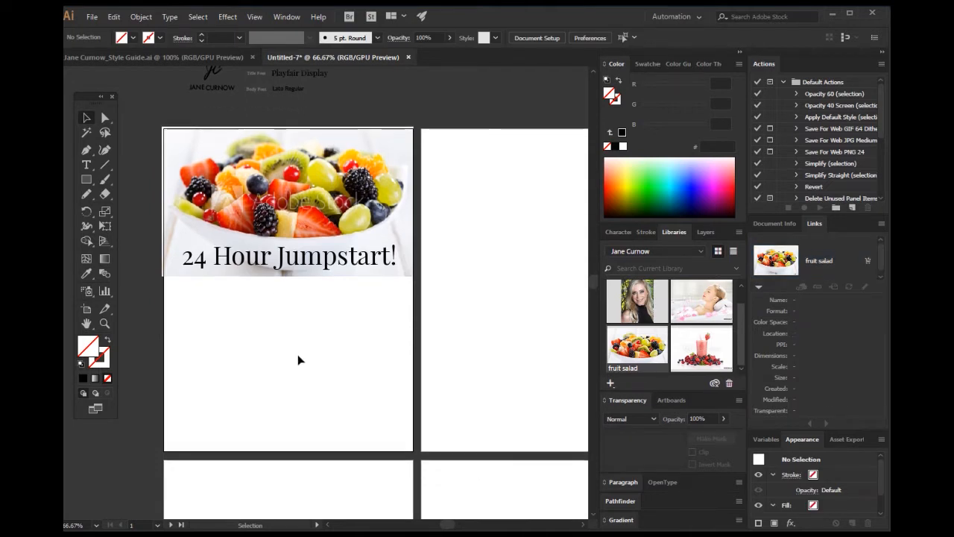
scroll(298, 354, up, 1)
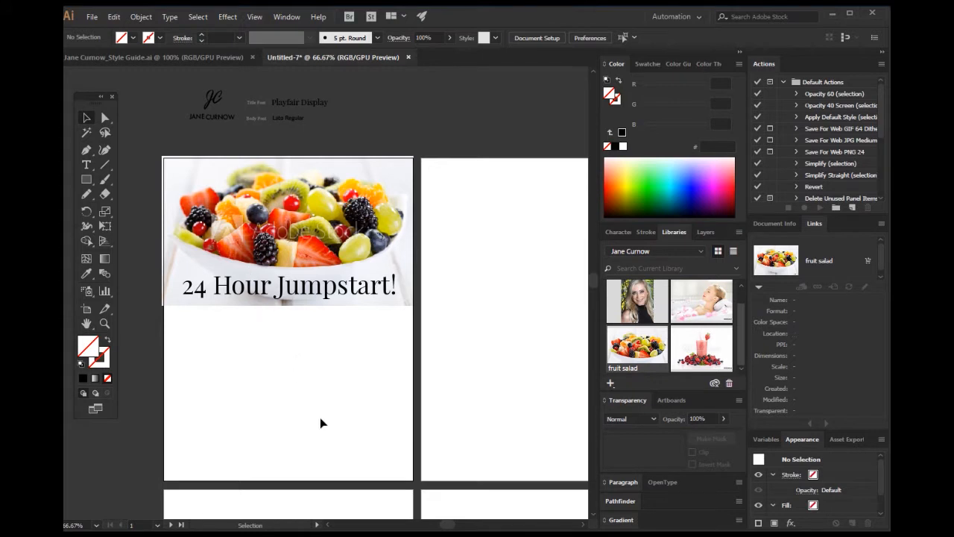
scroll(323, 423, down, 2)
scroll(317, 418, up, 2)
drag(176, 82, 311, 251)
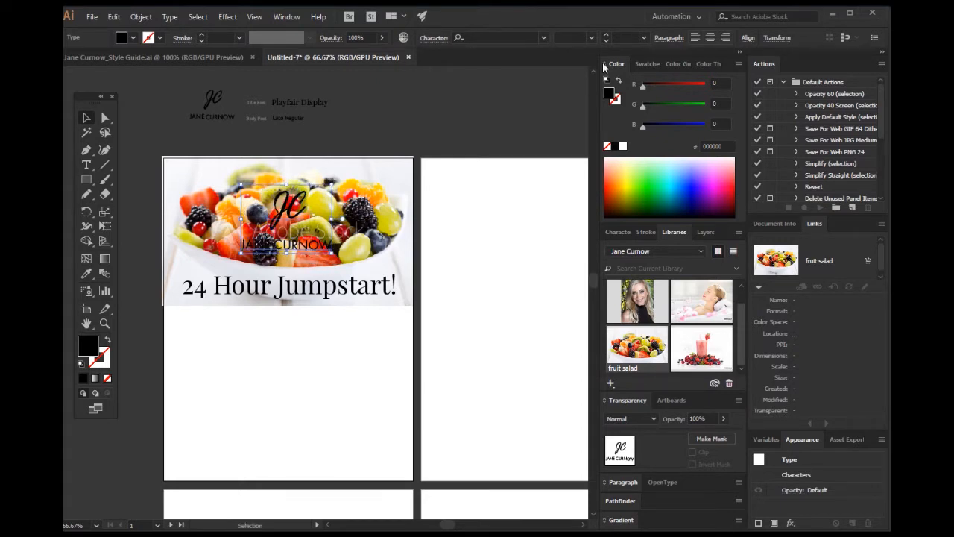
click(624, 146)
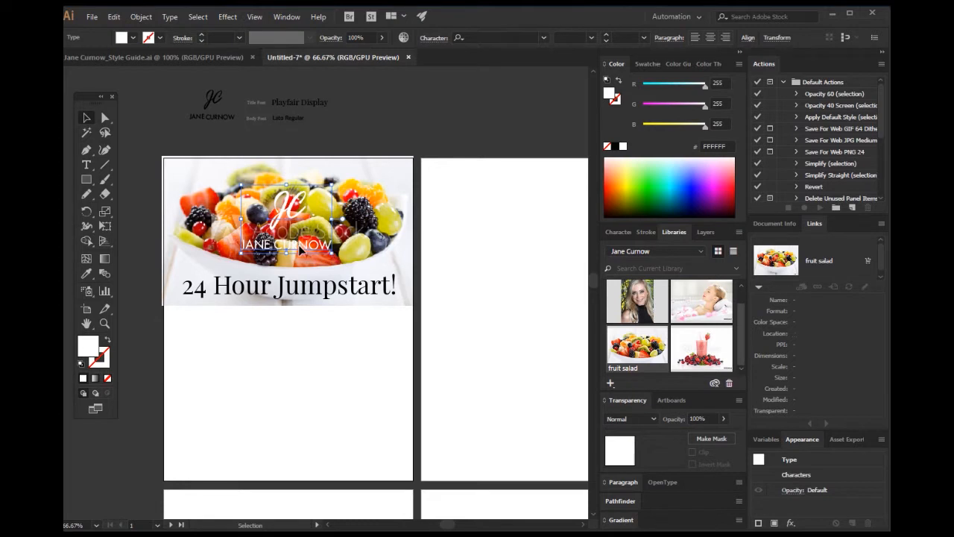
drag(332, 253, 366, 119)
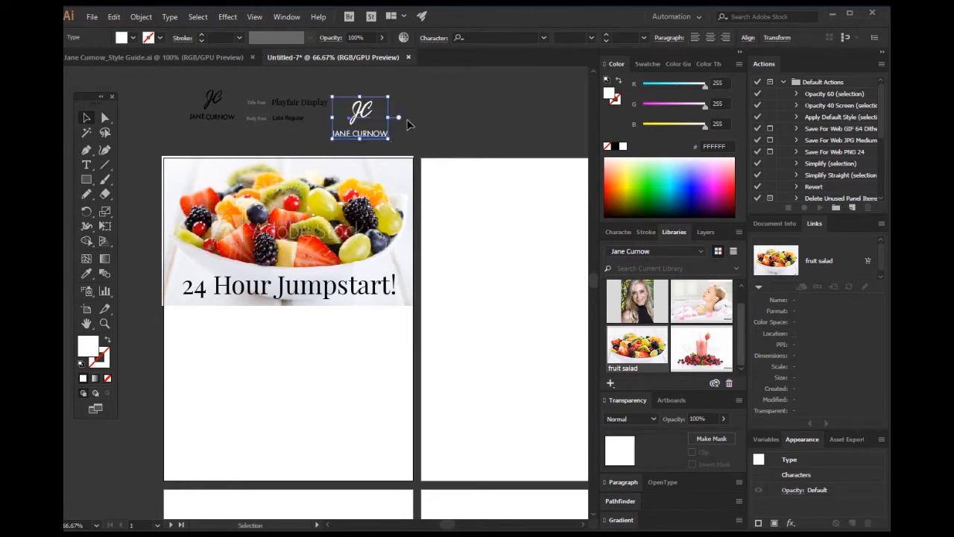
click(415, 125)
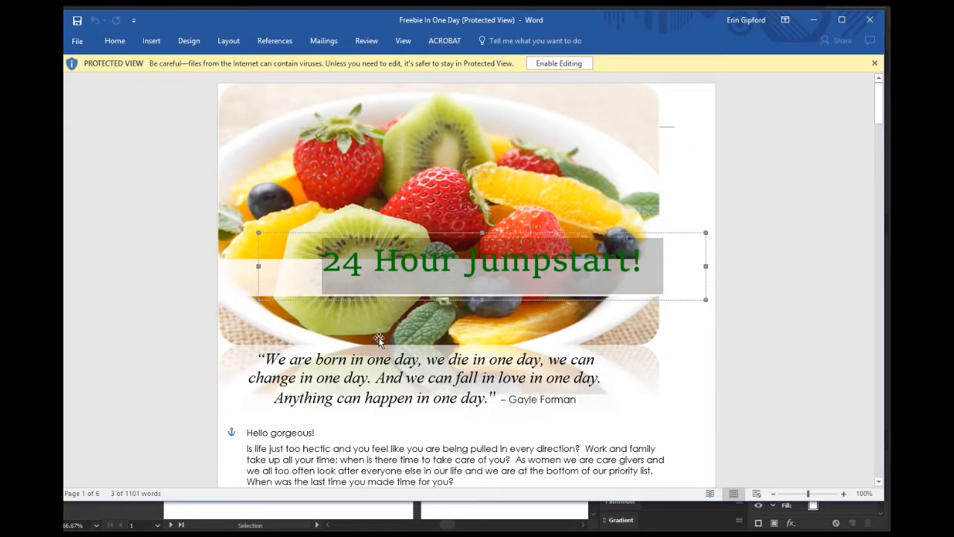
Copy the italic quote with its attribution from the first page of the Word guide and return to the Illustrator document
scroll(378, 337, down, 3)
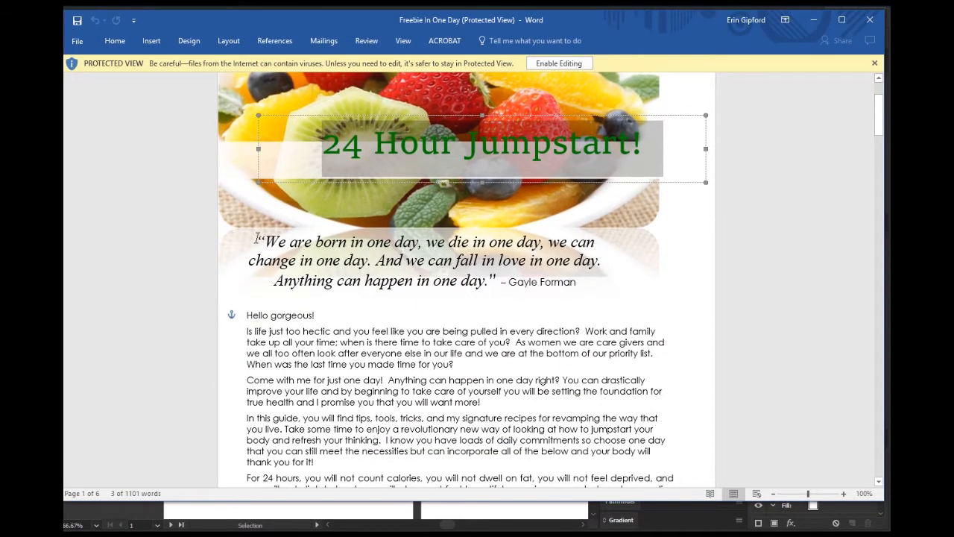
drag(257, 238, 588, 294)
key(ctrl+c)
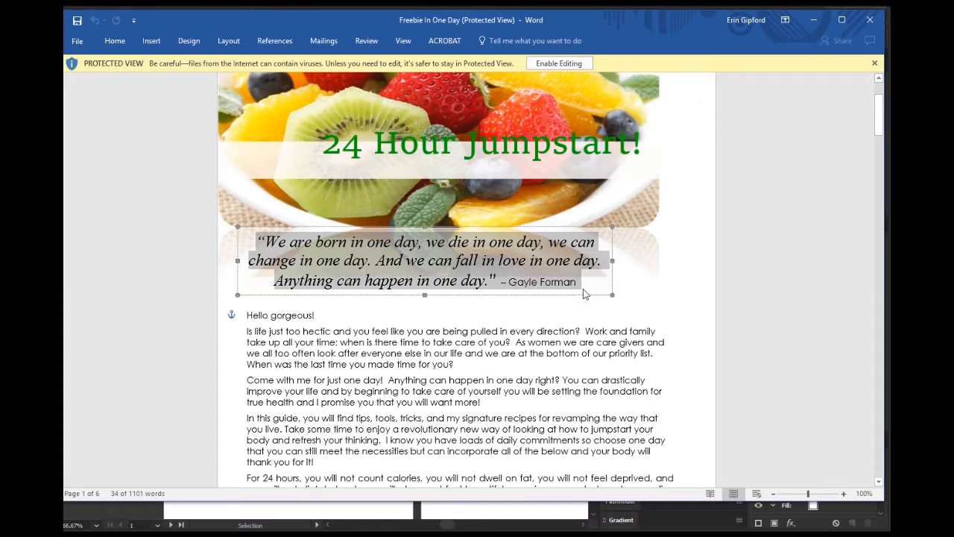
click(813, 20)
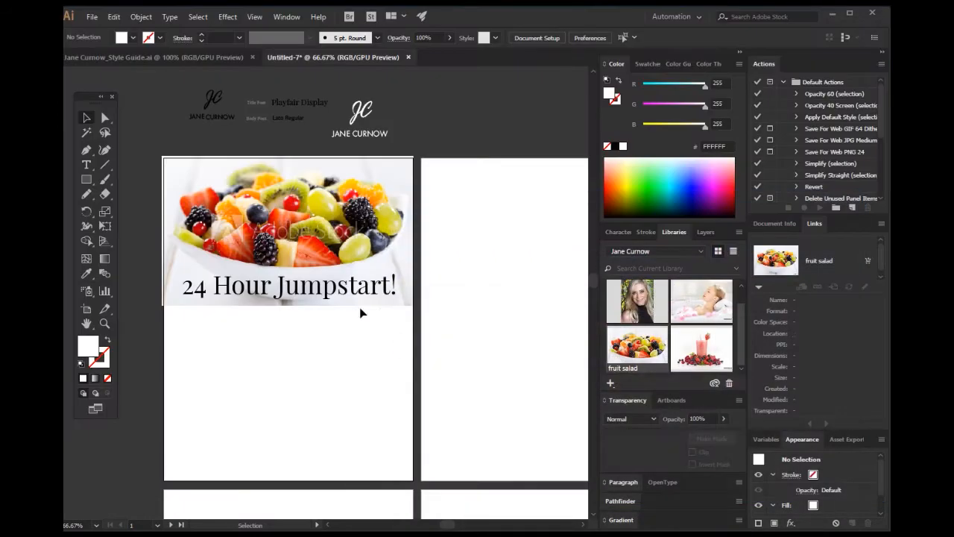
Draw a wide text box just beneath the cover image and paste the copied quote into it
scroll(303, 315, down, 2)
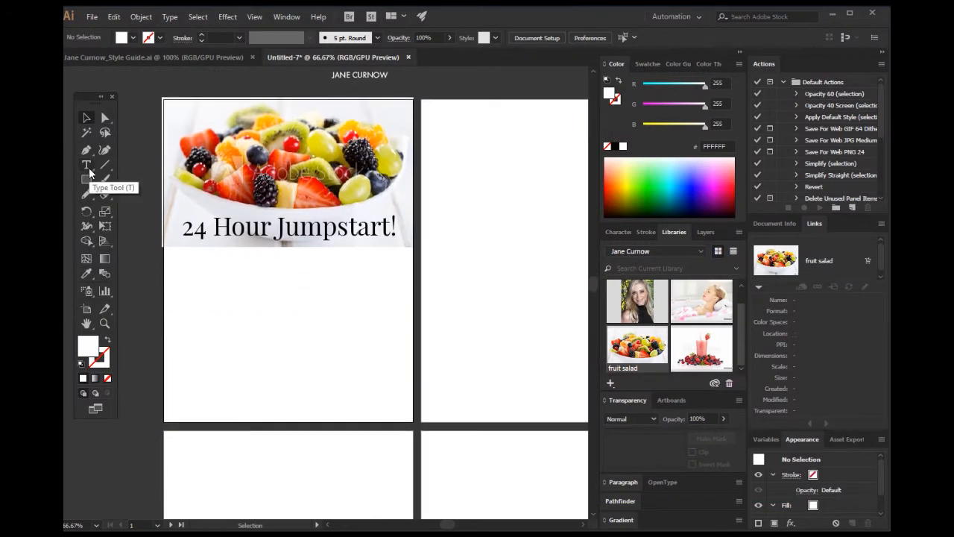
click(86, 165)
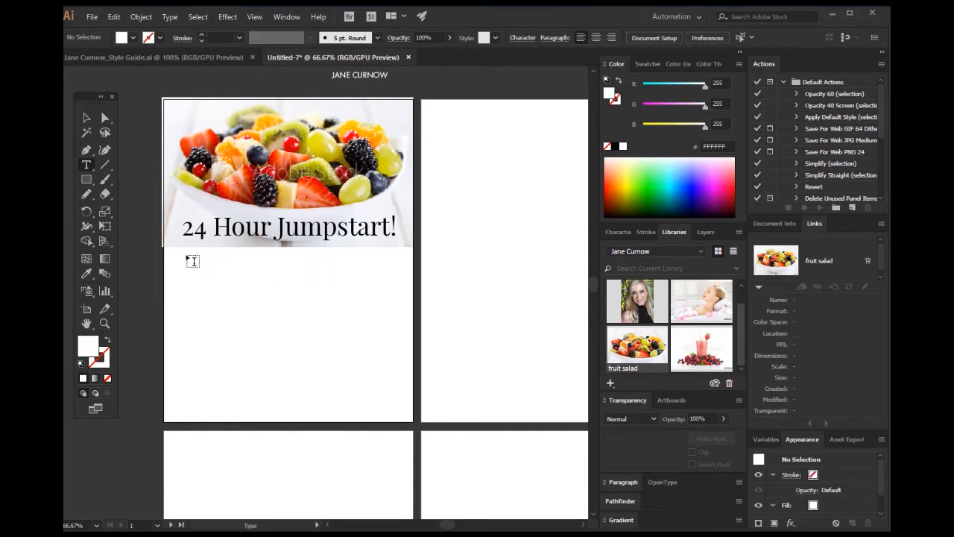
drag(185, 254, 396, 287)
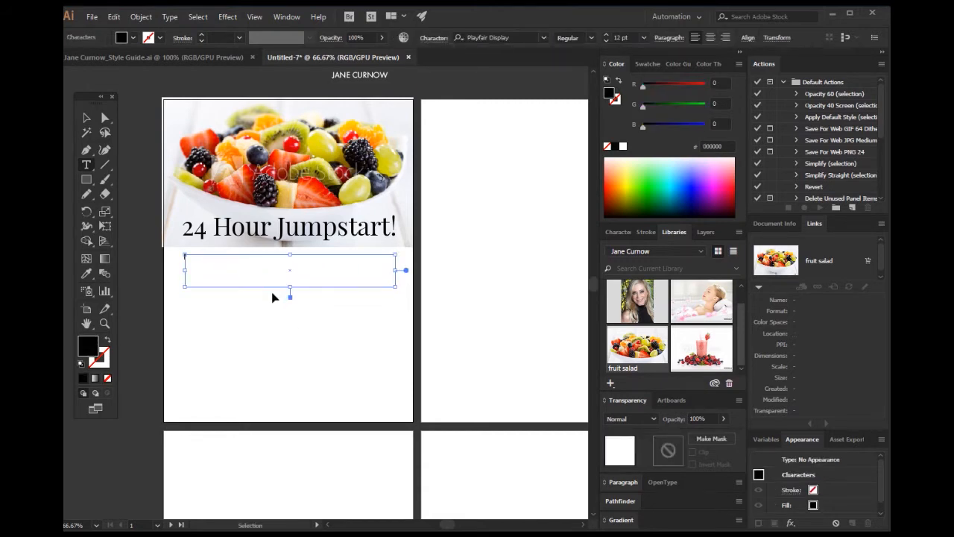
key(ctrl+v)
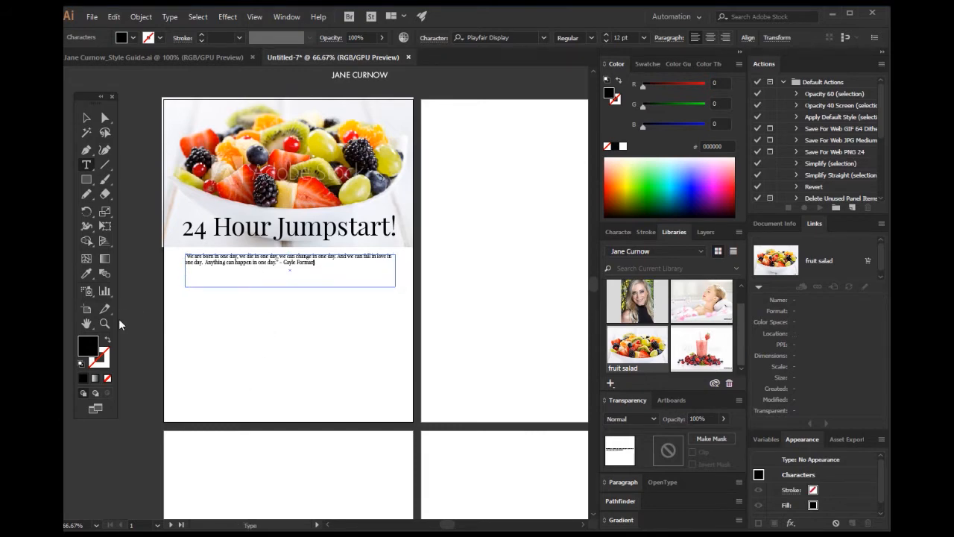
Narrow the quote's text box from its right edge so the text wraps onto three lines
click(105, 323)
click(307, 257)
click(255, 316)
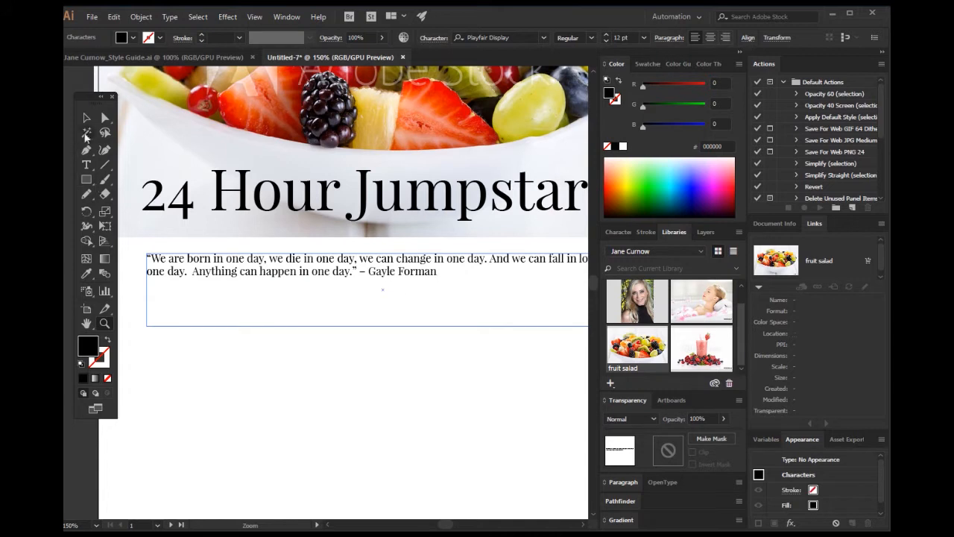
alt+click(345, 333)
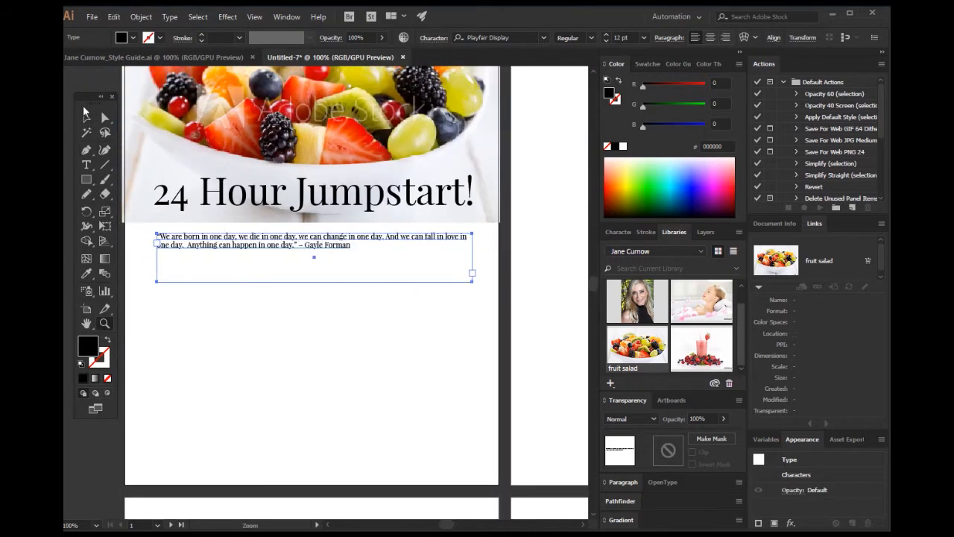
click(86, 116)
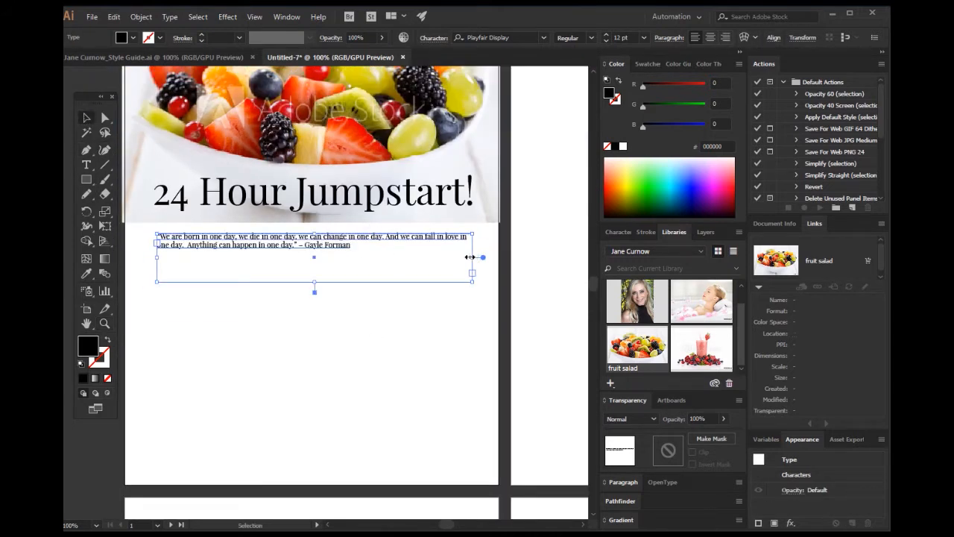
drag(469, 257, 359, 257)
click(331, 336)
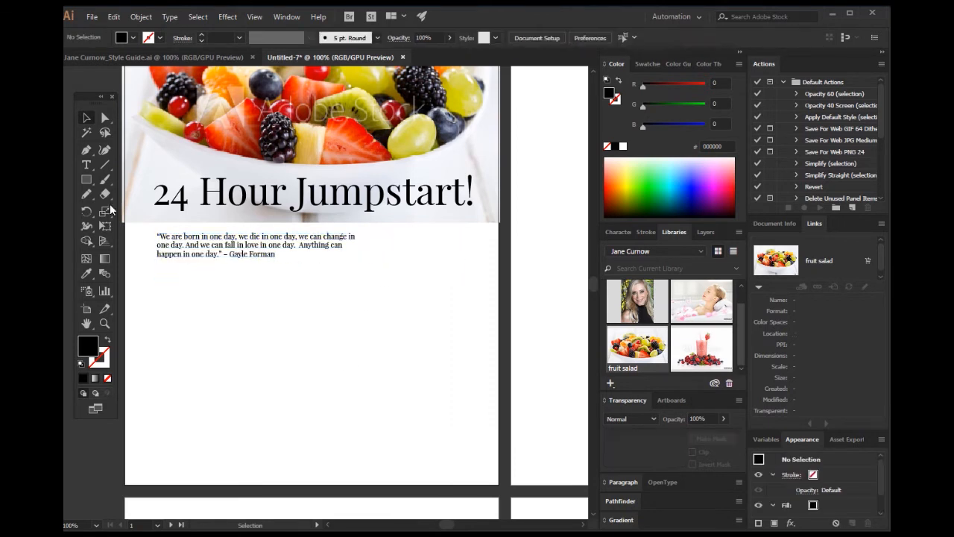
Try pasting the quote as point text below the text box and resizing it by its corner, and delete that copy
click(87, 165)
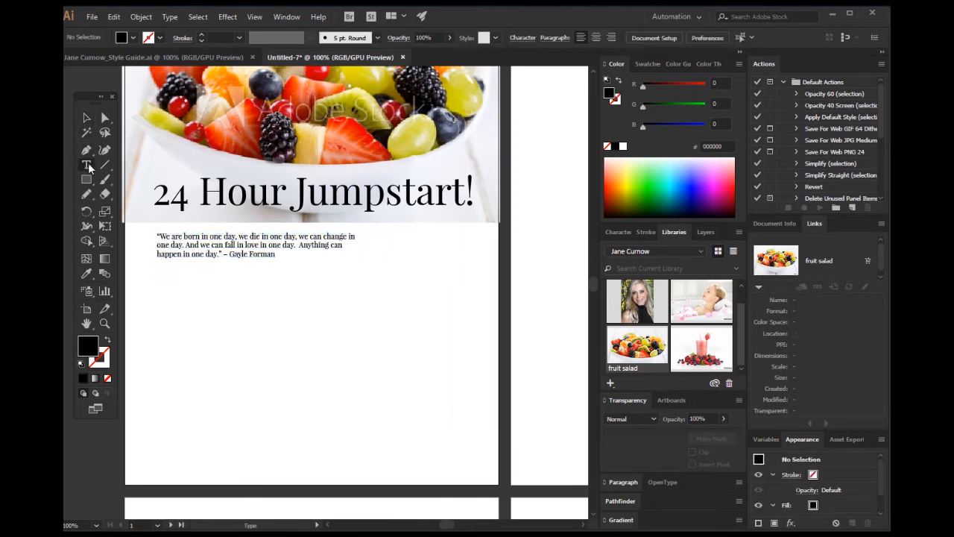
click(173, 322)
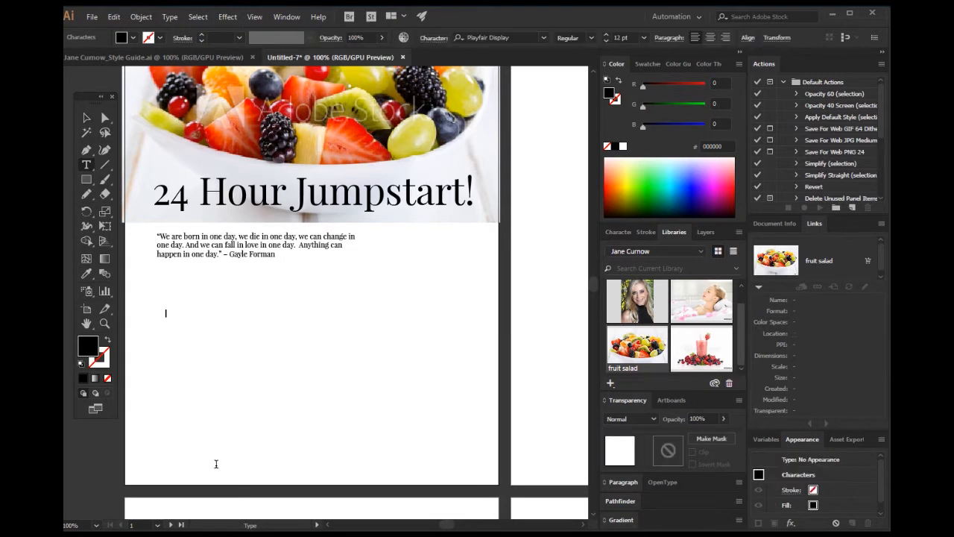
key(ctrl+v)
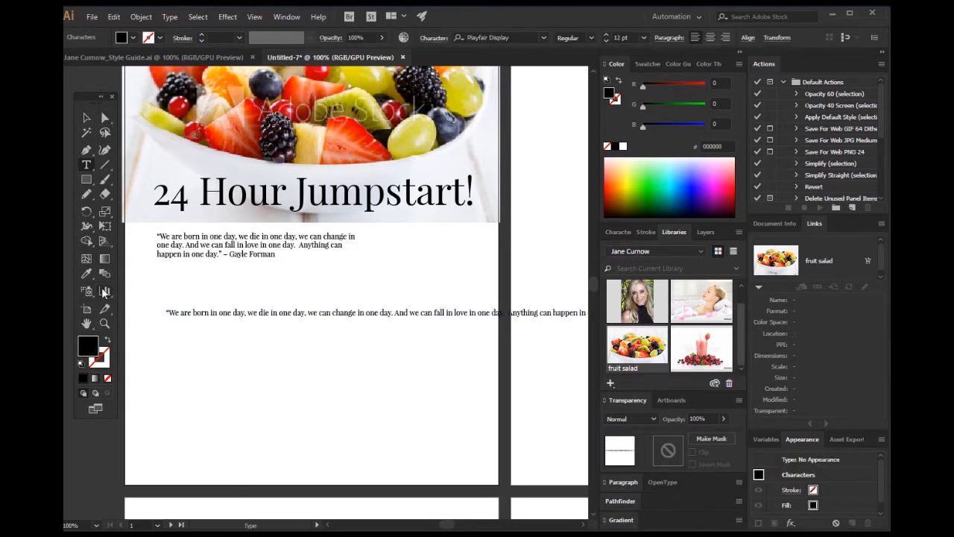
click(87, 324)
drag(437, 357, 276, 362)
drag(497, 330, 276, 390)
key(v)
click(539, 292)
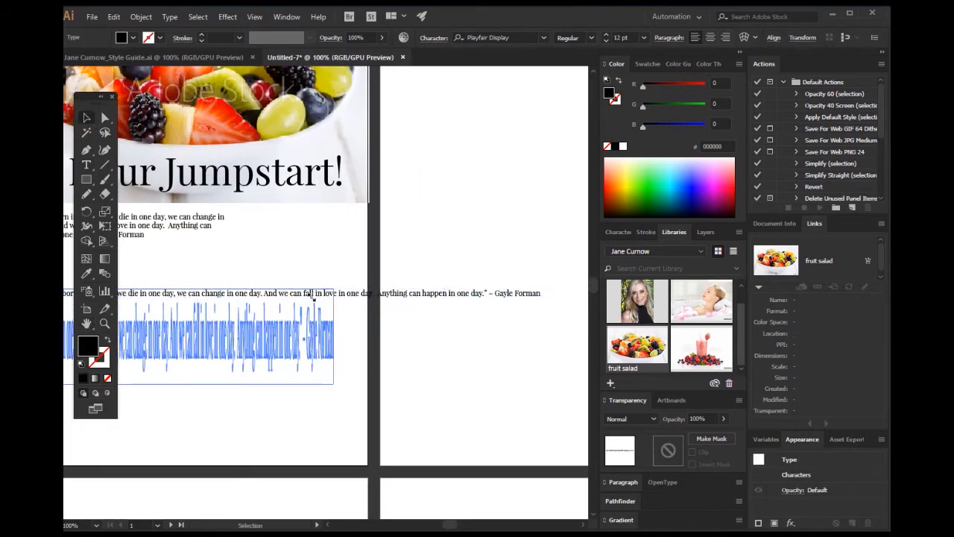
drag(314, 295, 529, 301)
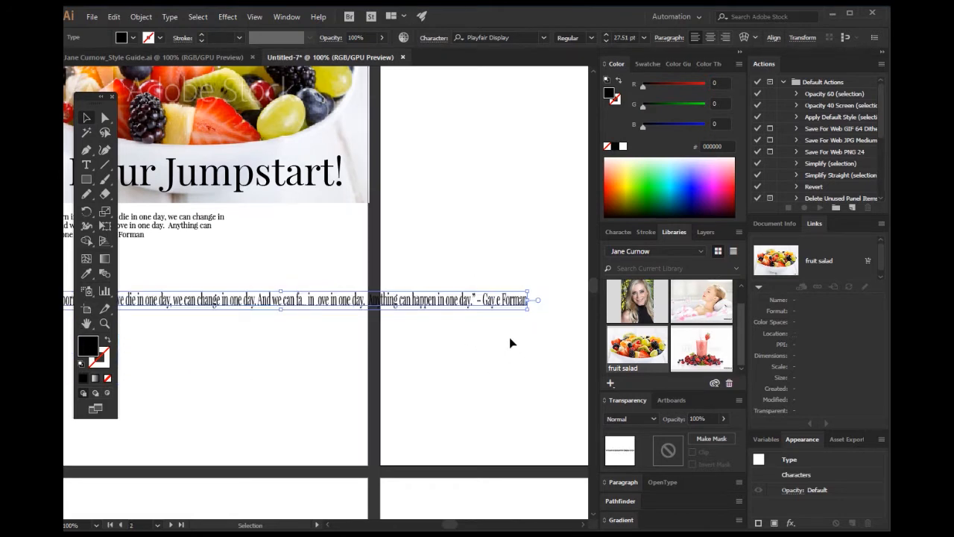
key(Delete)
Set the font of the quote in the text box beneath the cover image to Lato Regular
click(86, 322)
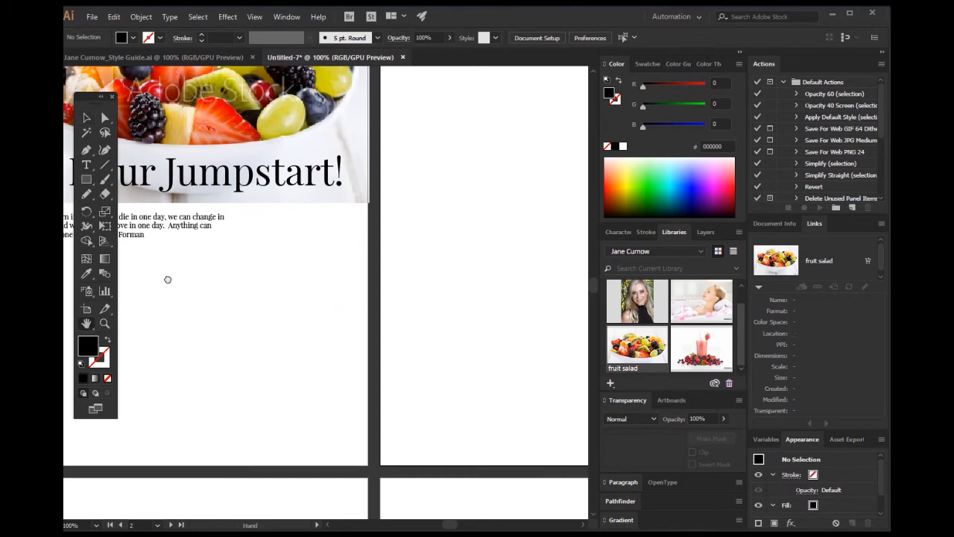
drag(166, 277, 310, 275)
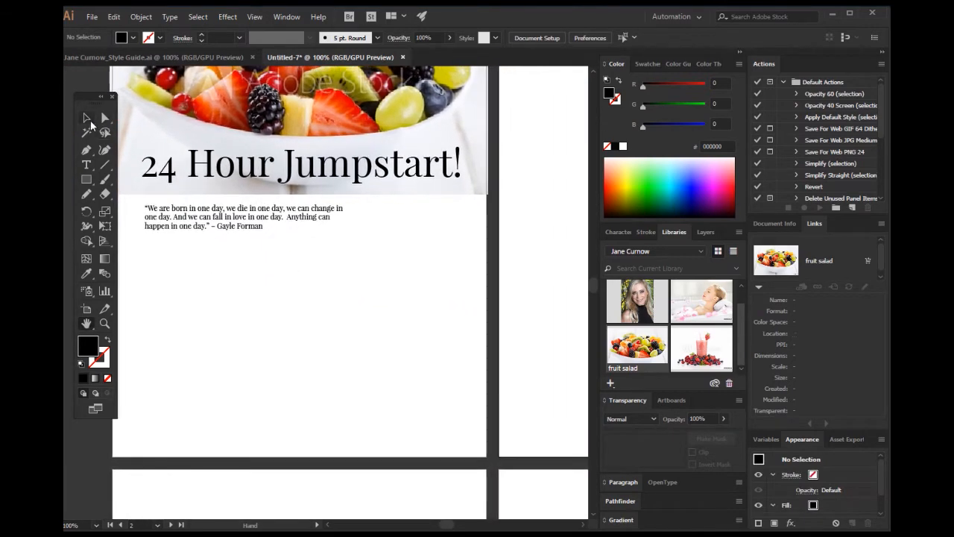
click(88, 118)
click(246, 219)
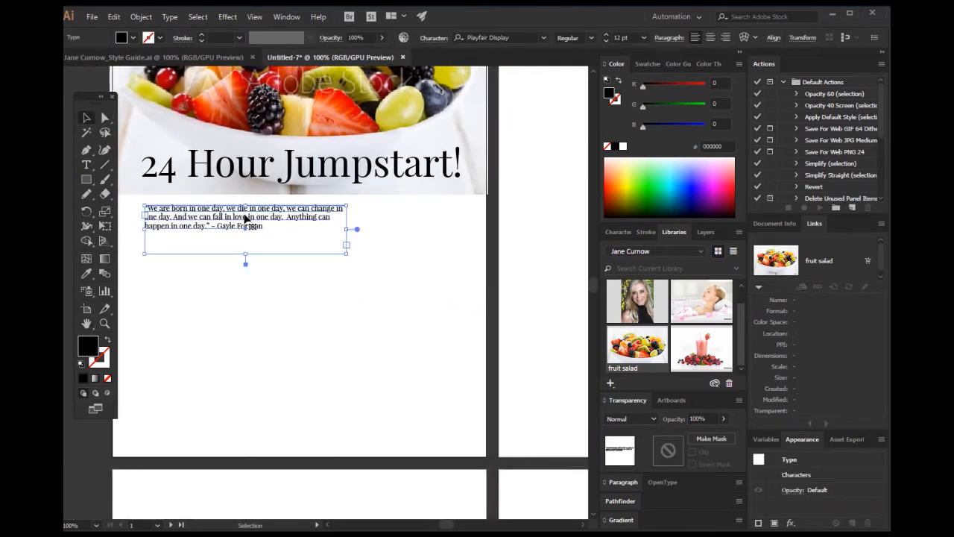
scroll(398, 205, up, 6)
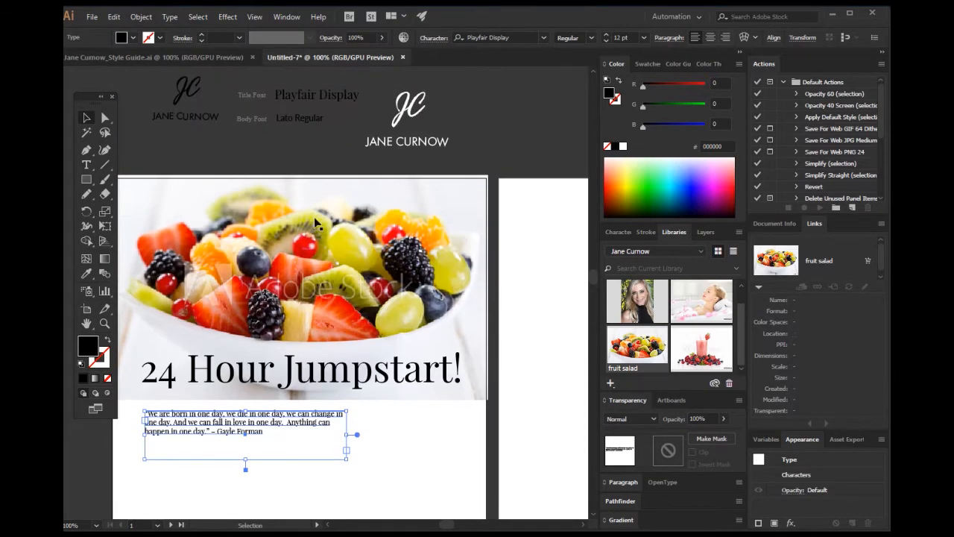
scroll(316, 223, down, 3)
click(512, 36)
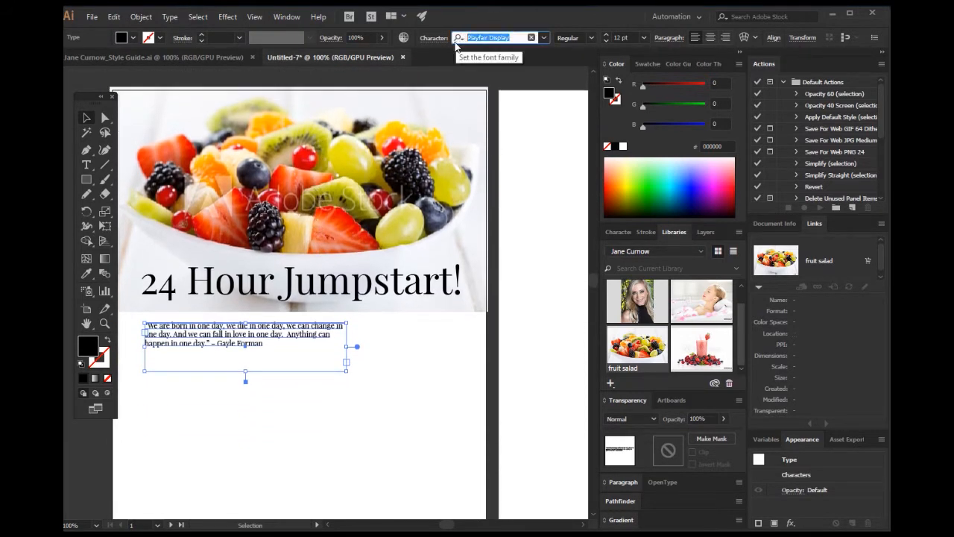
text(lato)
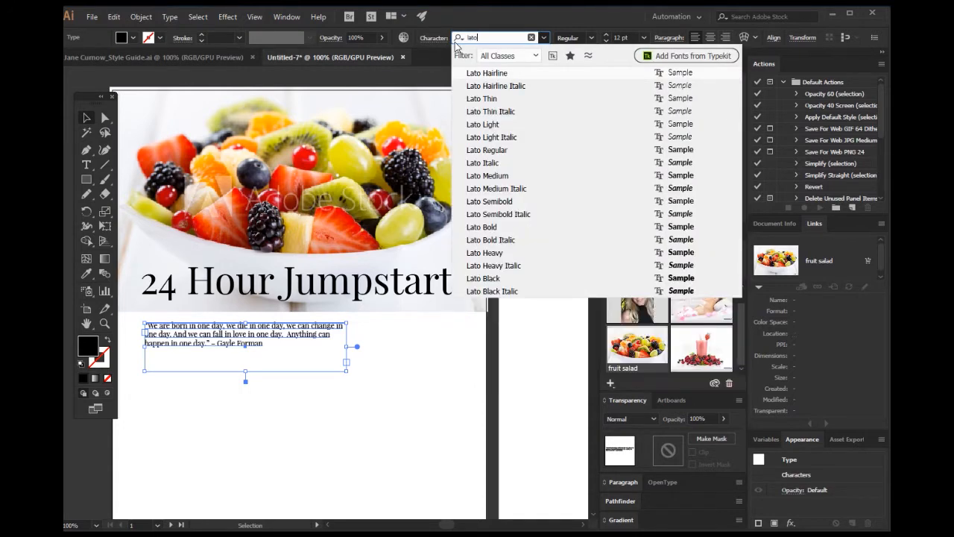
click(505, 149)
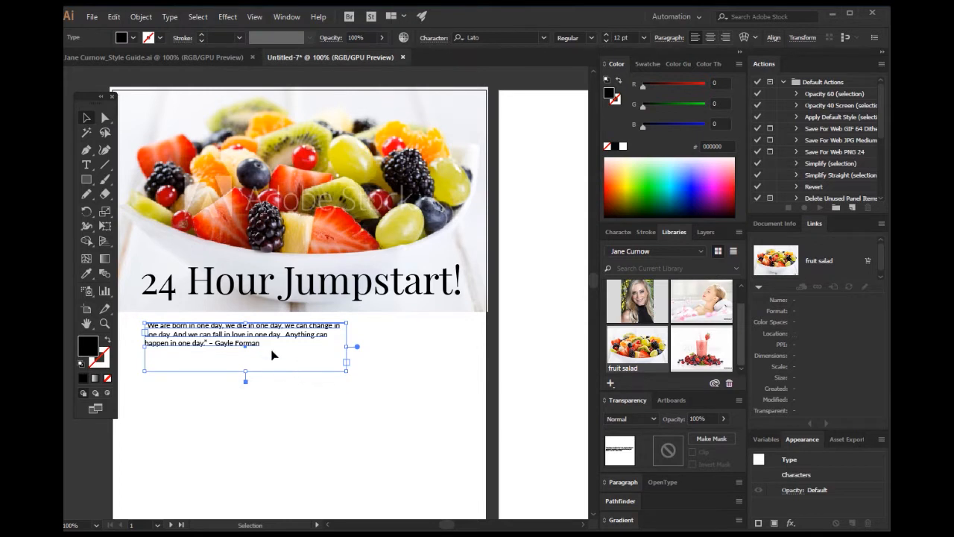
Center-align the quote text and move its box to the horizontal middle of the cover, just beneath the image
scroll(272, 356, down, 2)
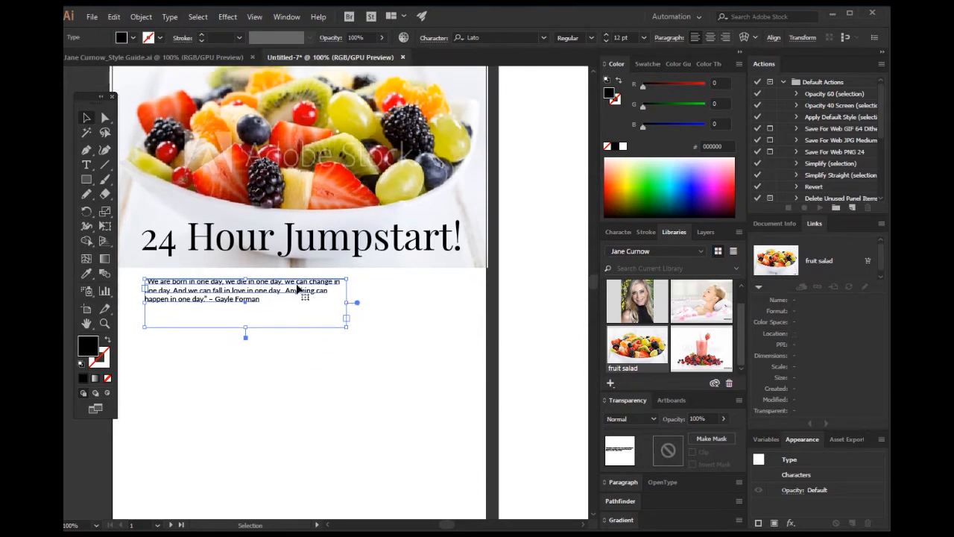
click(711, 38)
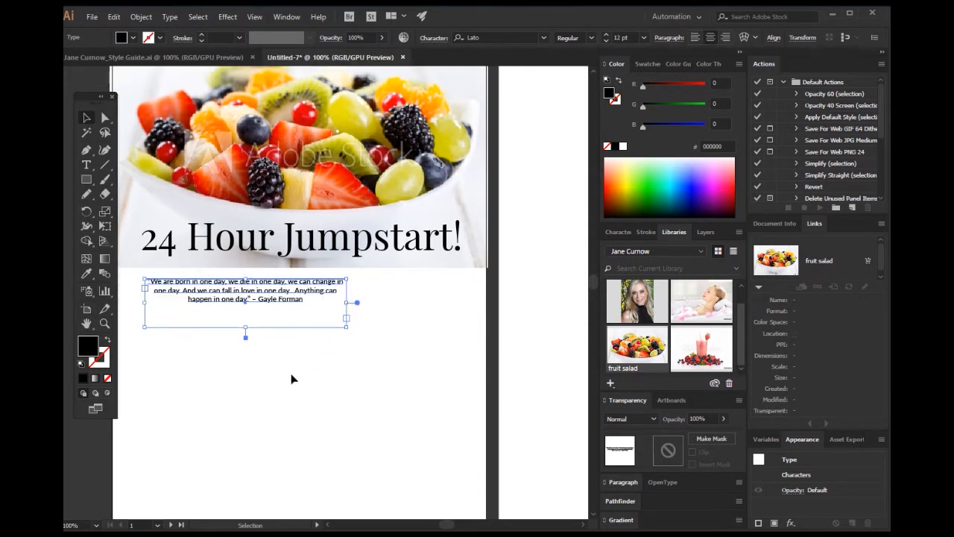
drag(282, 296, 322, 291)
click(365, 380)
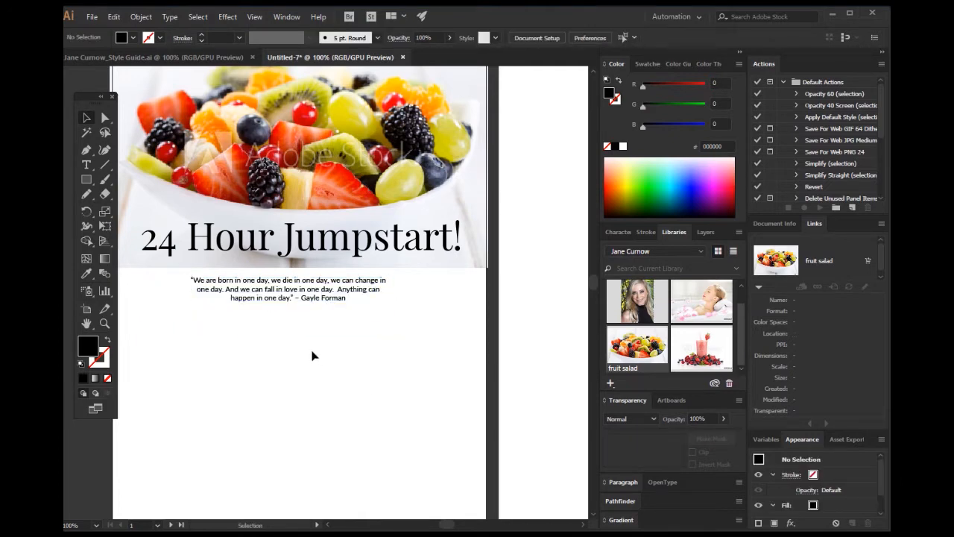
drag(303, 344, 351, 313)
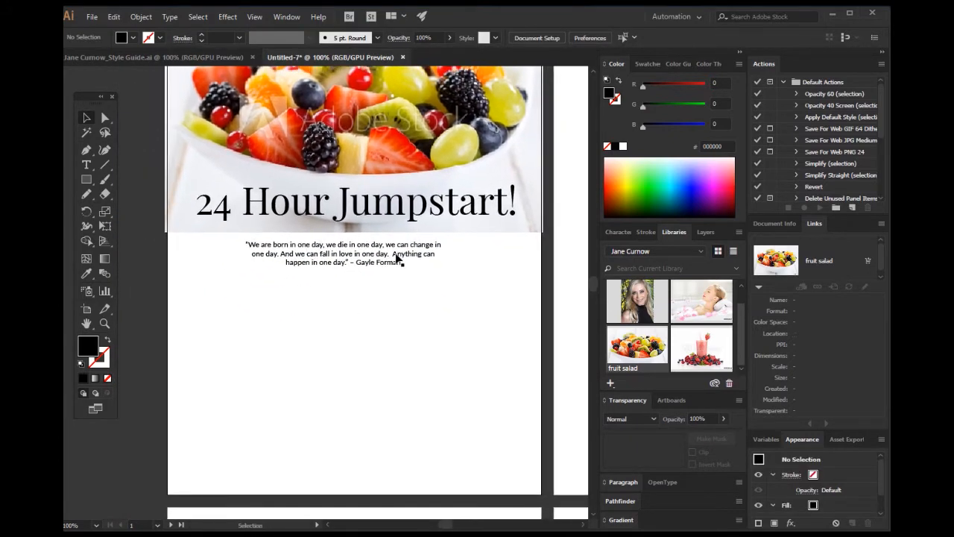
drag(398, 254, 357, 261)
click(264, 319)
click(362, 325)
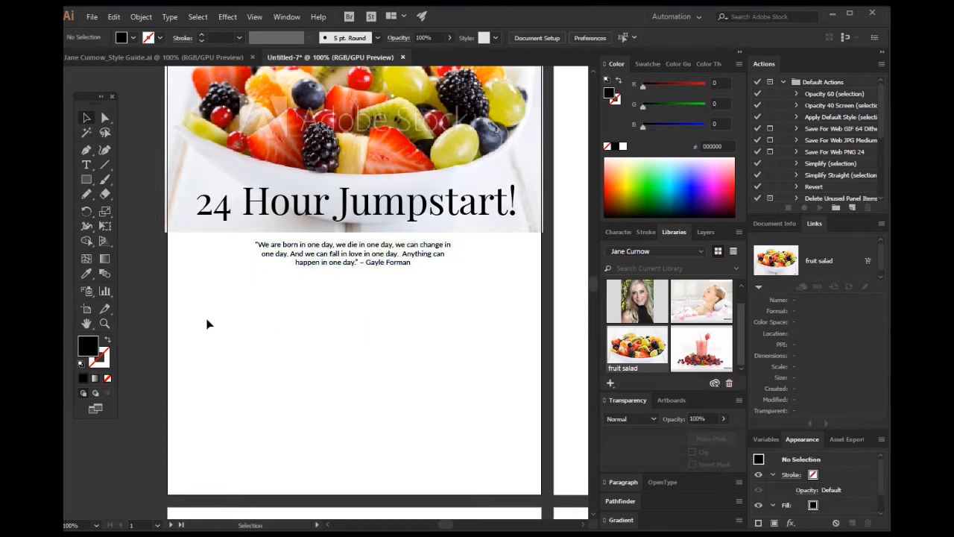
Draw a black filled rectangle across the full artboard width directly beneath the image, covering the quote's area
click(87, 179)
drag(163, 232, 545, 276)
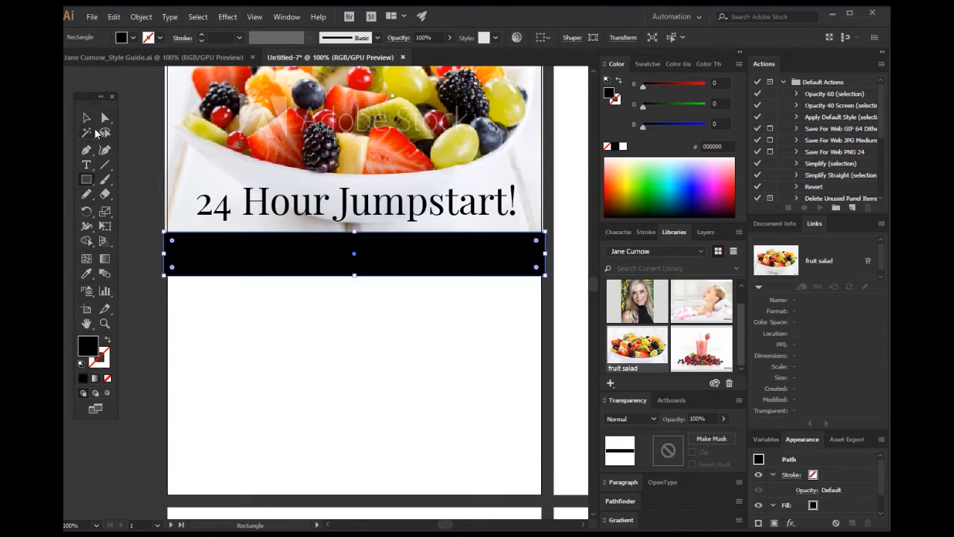
Try several bright greens from the color spectrum as the fill of the rectangle beneath the cover image
click(87, 119)
scroll(315, 323, up, 2)
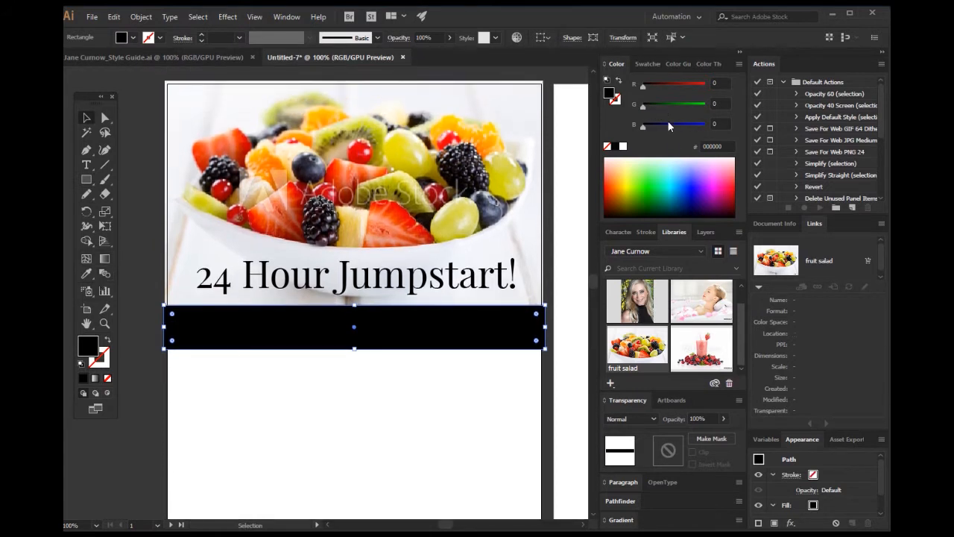
click(648, 164)
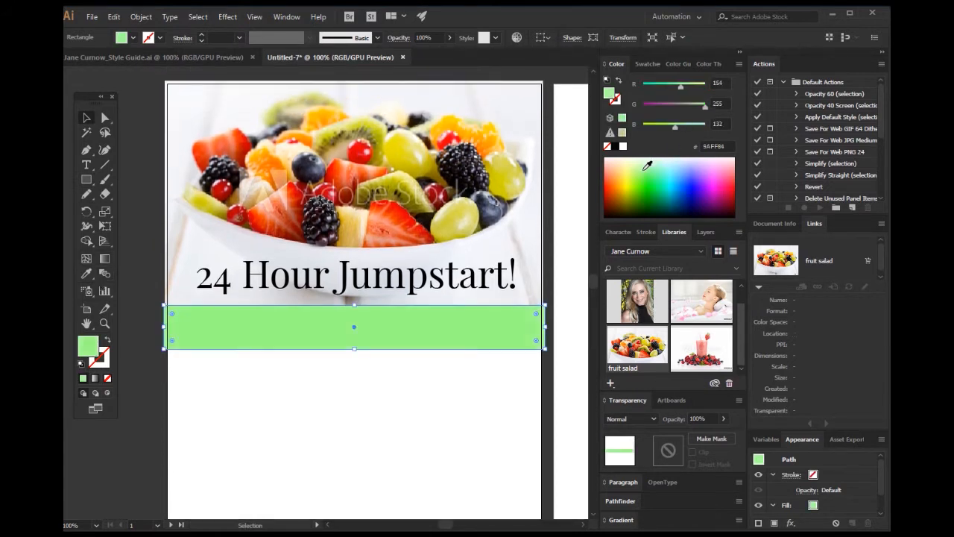
click(641, 184)
click(640, 169)
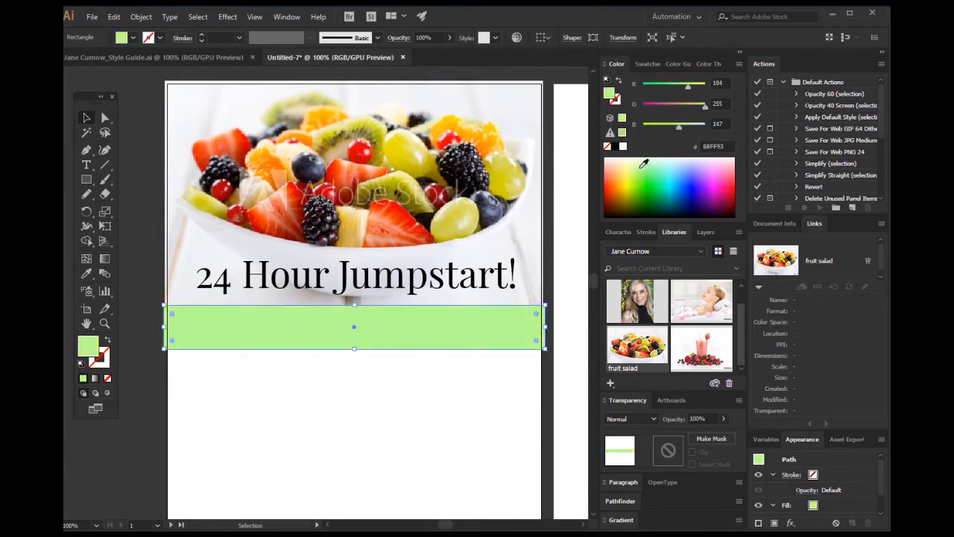
click(655, 170)
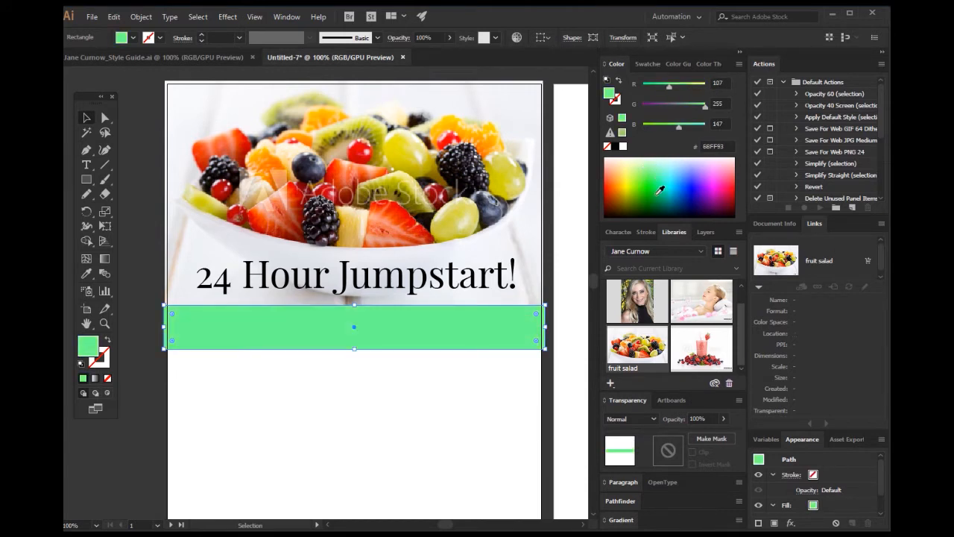
click(659, 191)
click(661, 176)
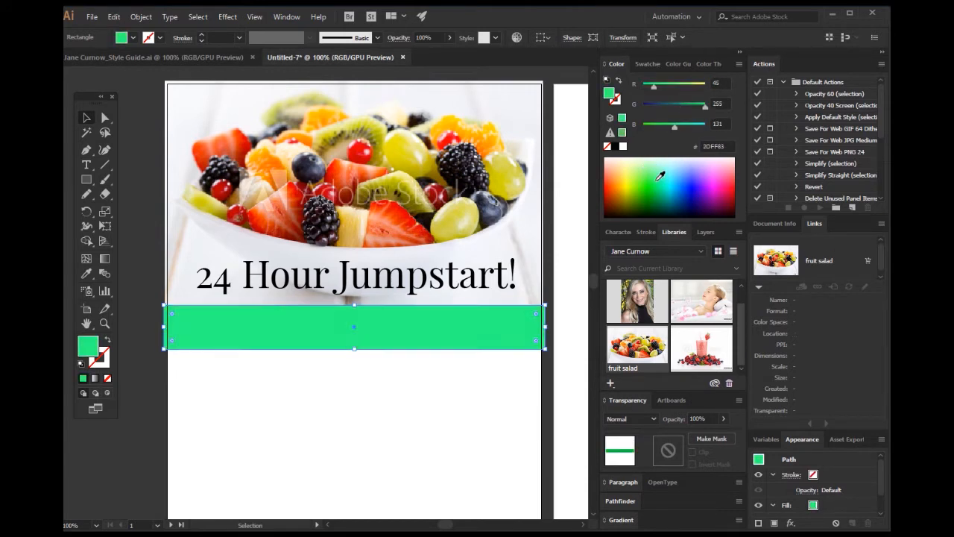
Try filling the rectangle with a color sampled from the fruit image and lower its red value to 89
click(87, 275)
click(396, 184)
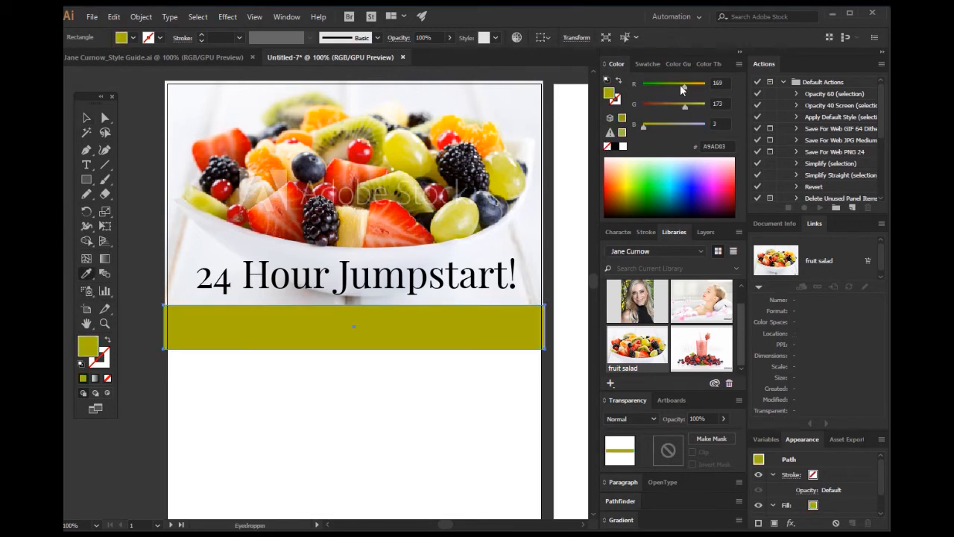
drag(683, 85, 664, 88)
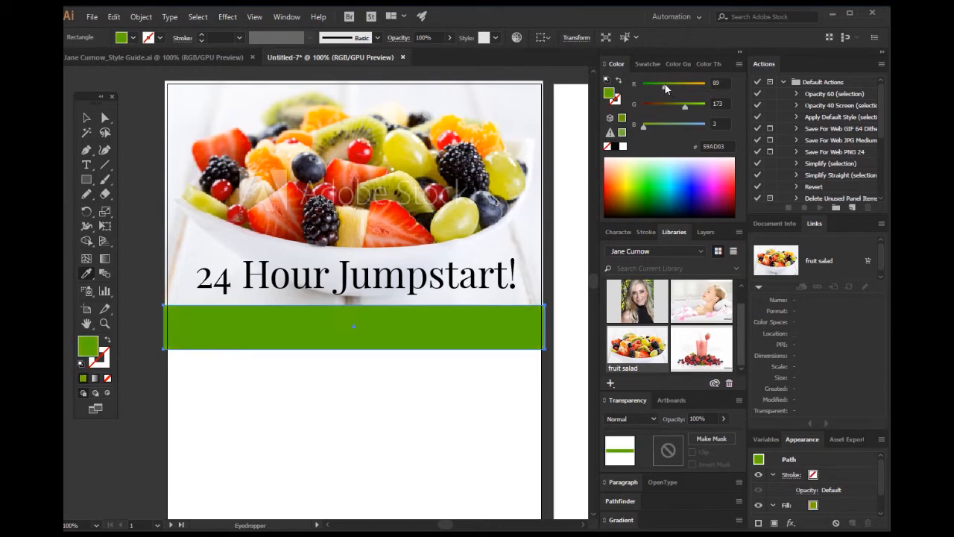
click(86, 117)
click(138, 202)
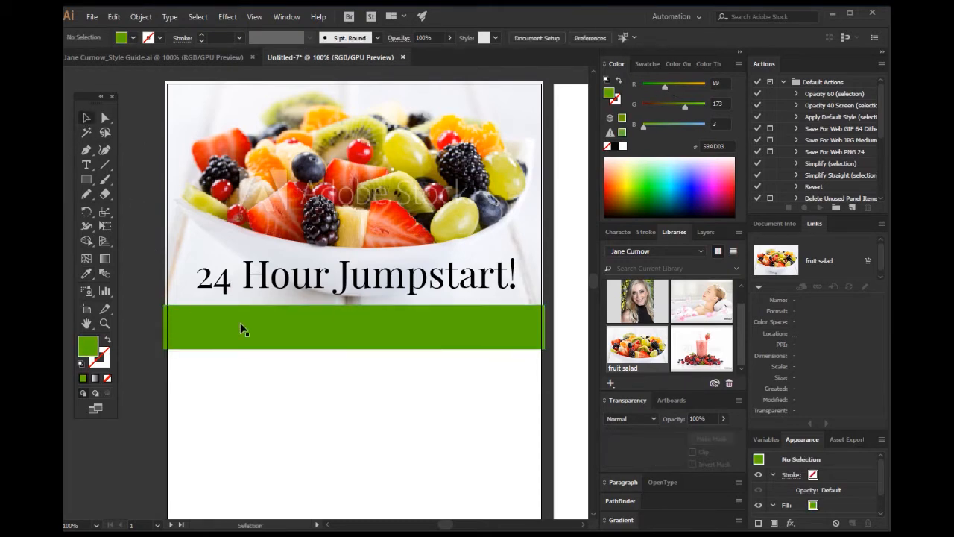
Copy the brand green #1F5C00 RGB swatch from the style guide into the guide document and place it above the cover artboard
click(256, 327)
scroll(256, 327, up, 4)
scroll(255, 328, down, 3)
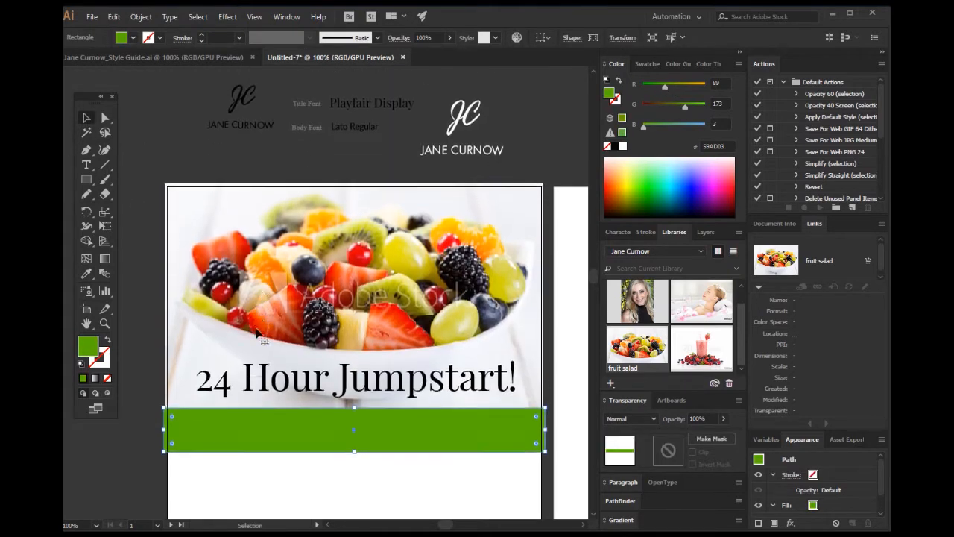
click(138, 57)
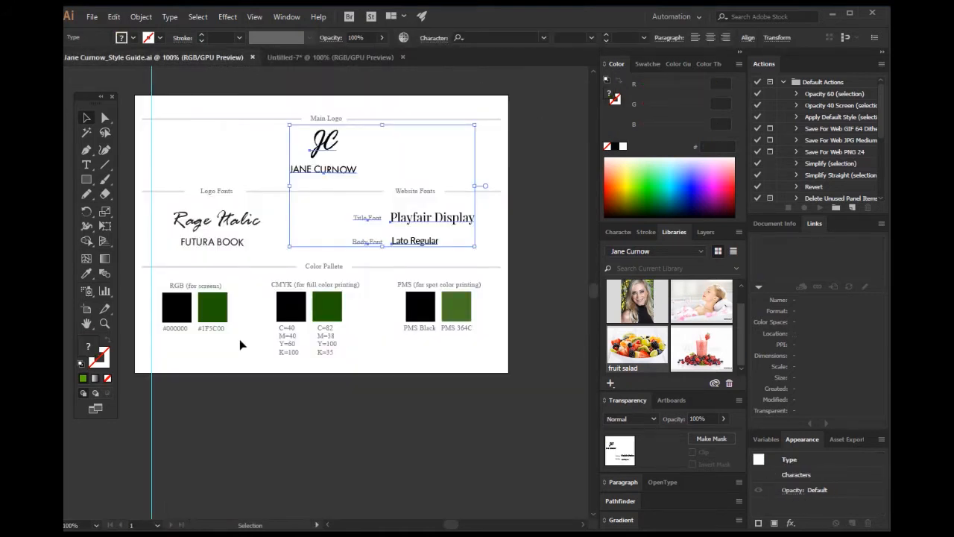
scroll(237, 340, down, 1)
click(218, 283)
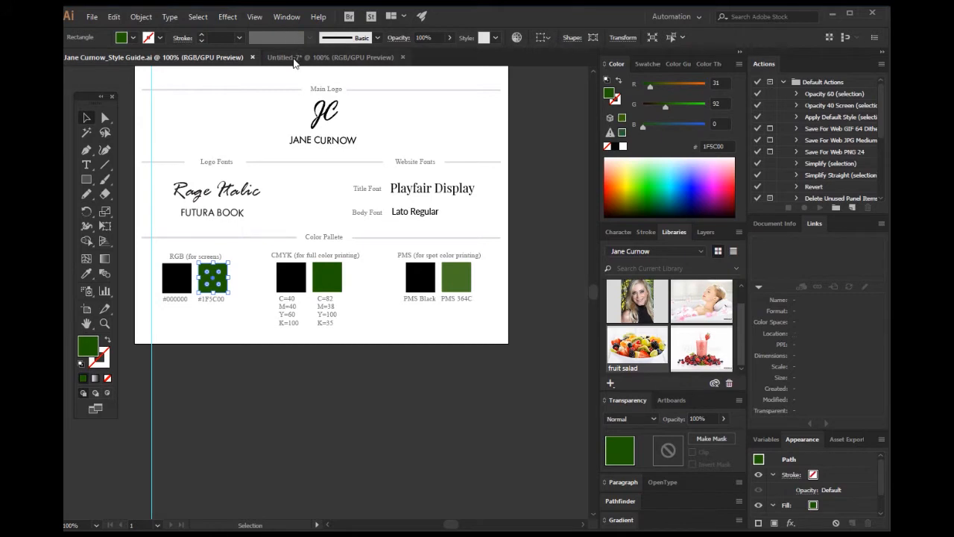
drag(295, 61, 354, 311)
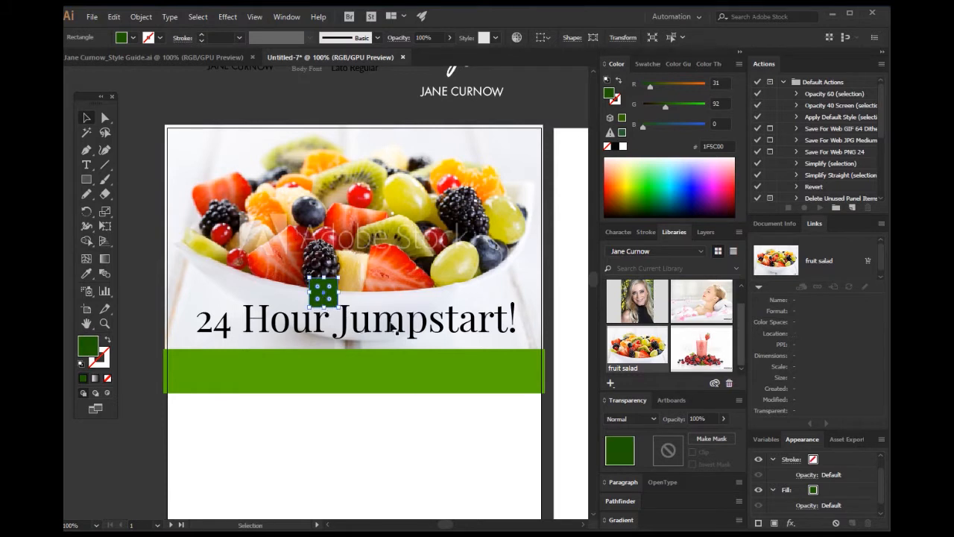
drag(328, 297, 237, 97)
Fill the rectangle beneath the image with the dark green sampled from the copied brand swatch using the Eyedropper
click(268, 360)
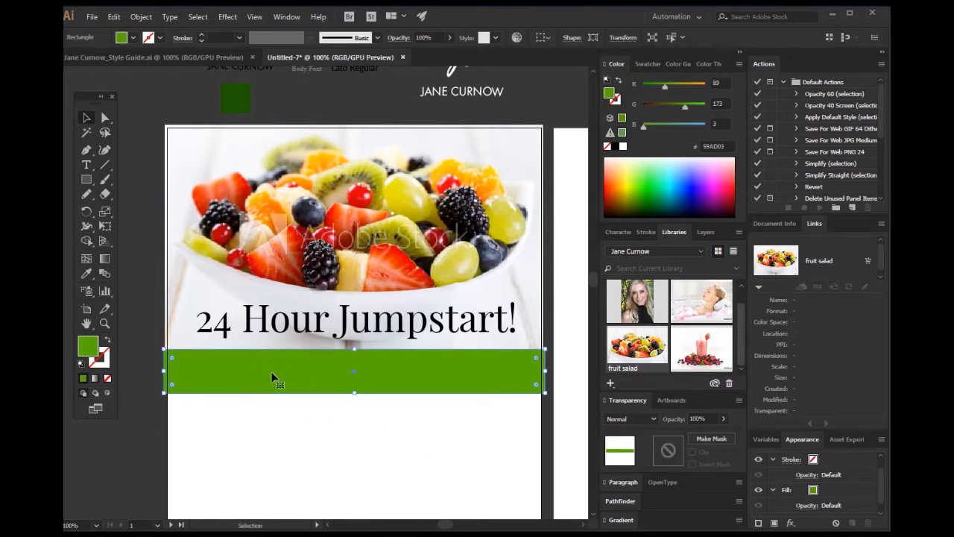
click(88, 275)
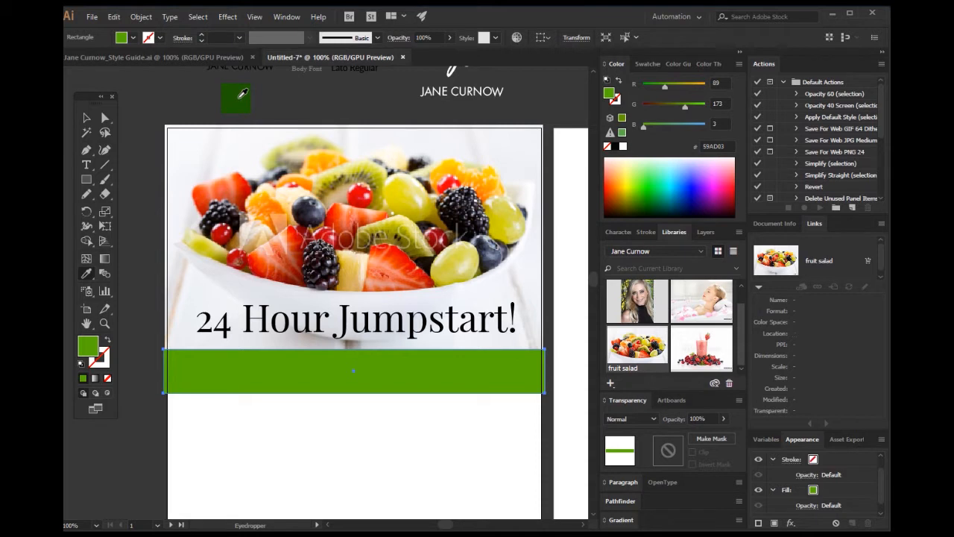
click(242, 93)
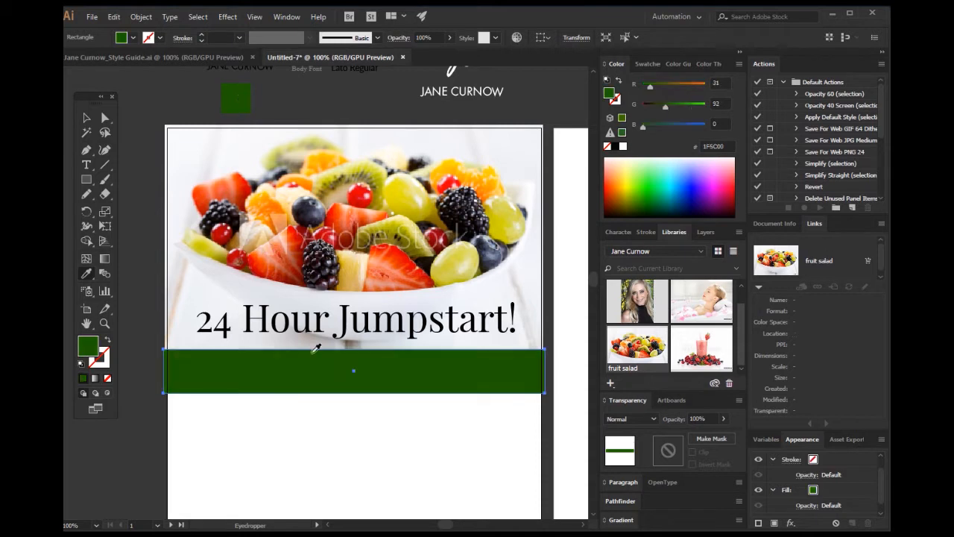
click(87, 118)
click(333, 432)
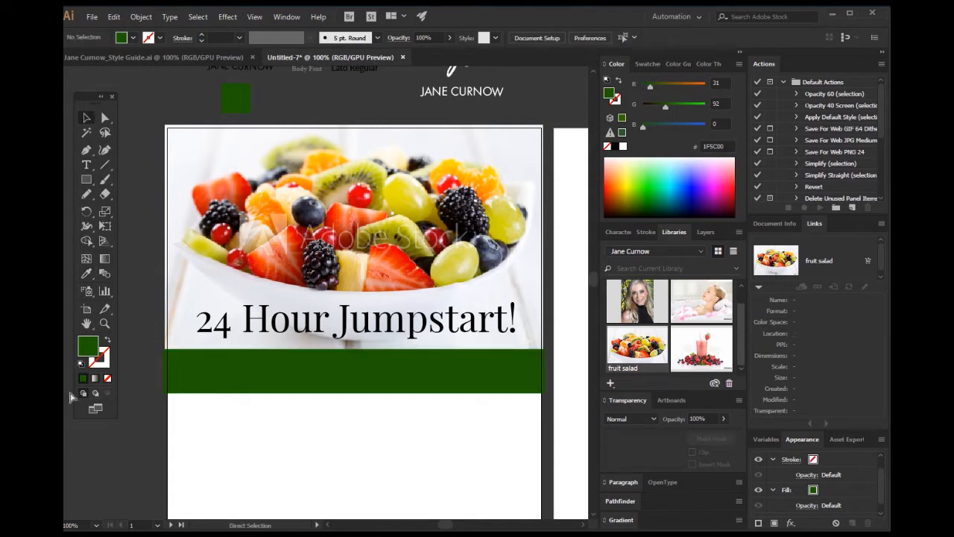
Send the green rectangle to the back so that the quote sits on top of it
click(235, 379)
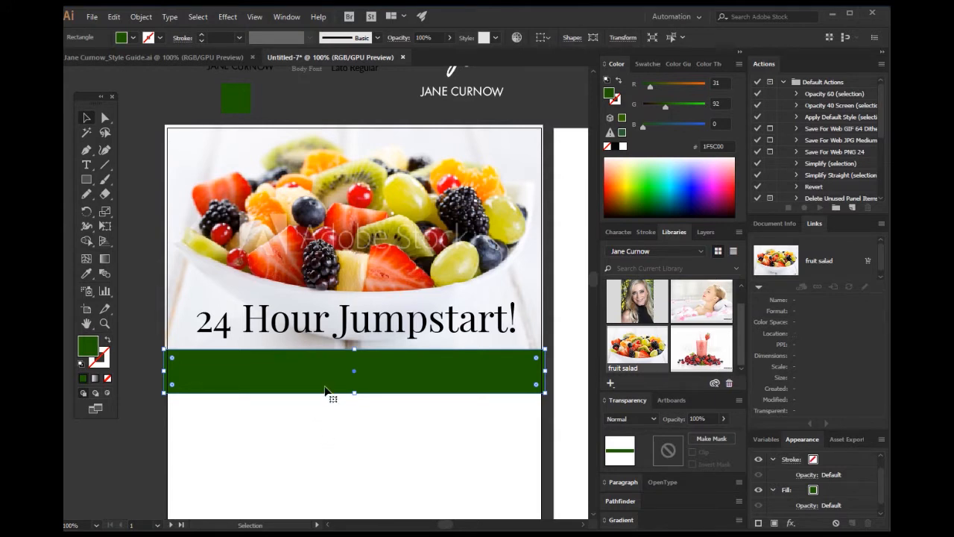
drag(331, 369, 343, 441)
key(ctrl+z)
click(141, 16)
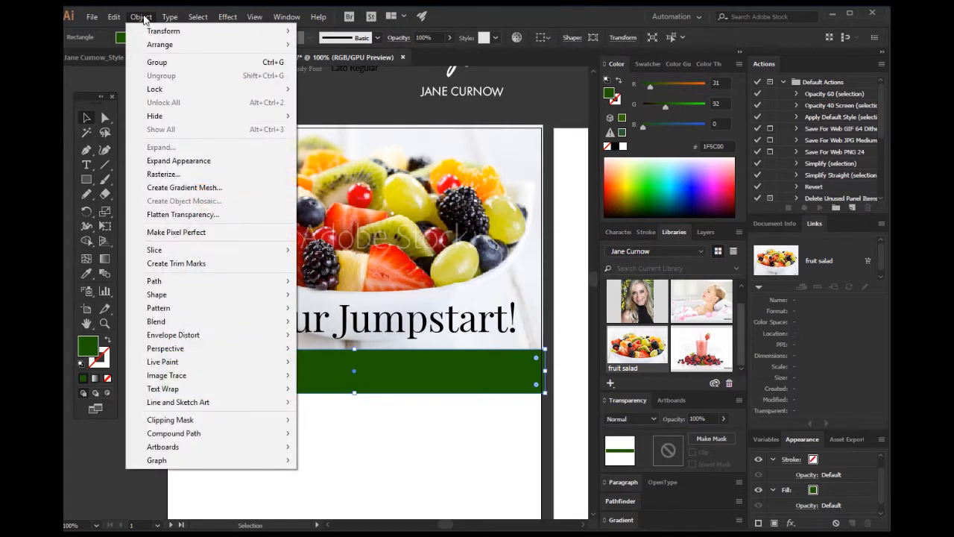
mouse_move(160, 44)
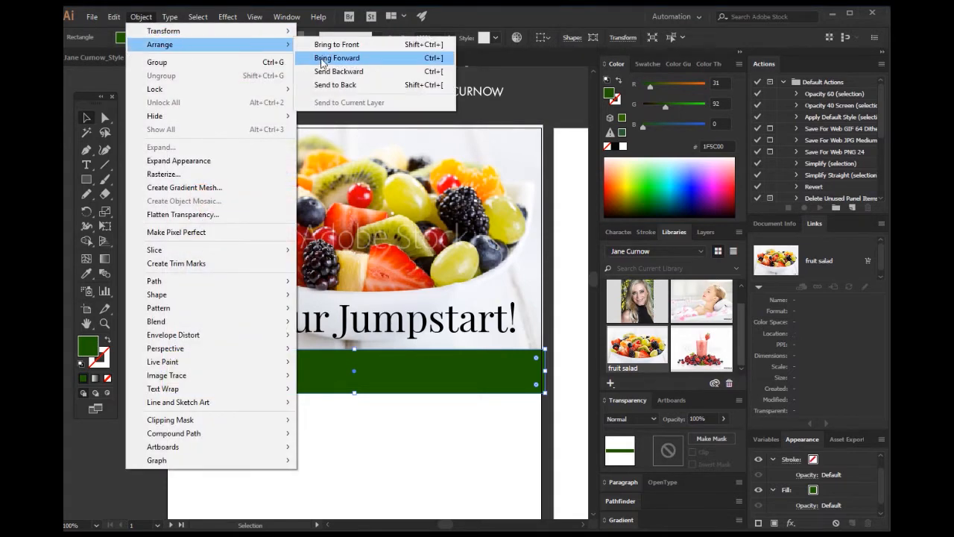
click(346, 89)
click(387, 443)
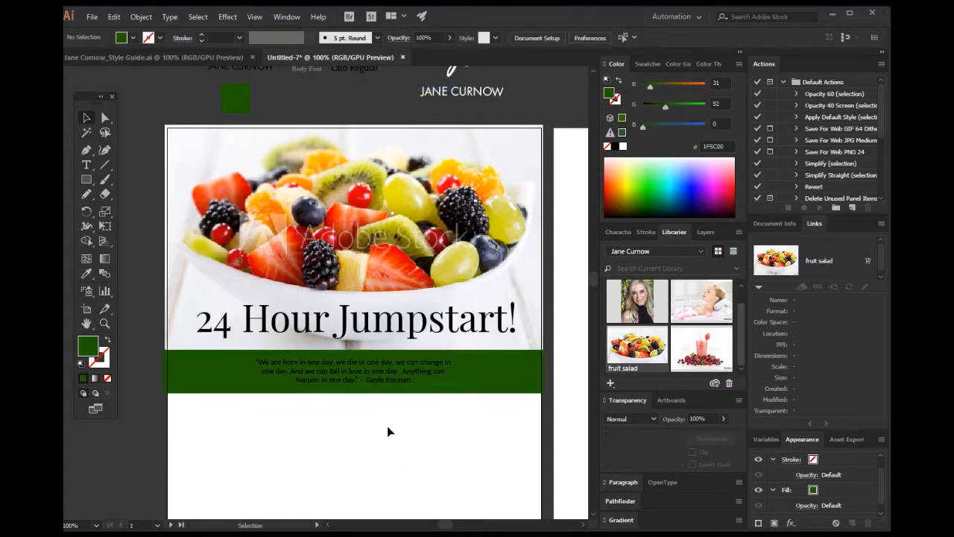
Color the quote text white and set its font size to 14 pt
click(353, 378)
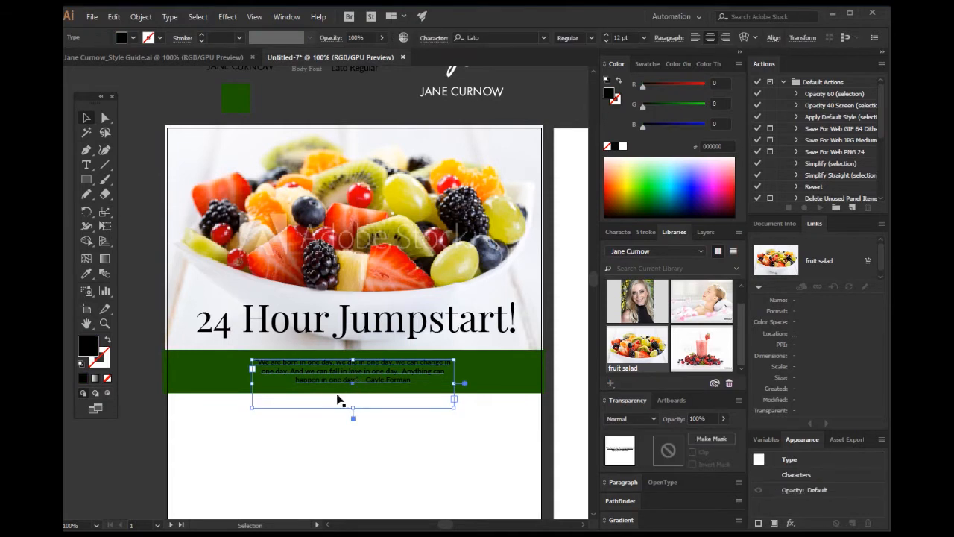
click(623, 146)
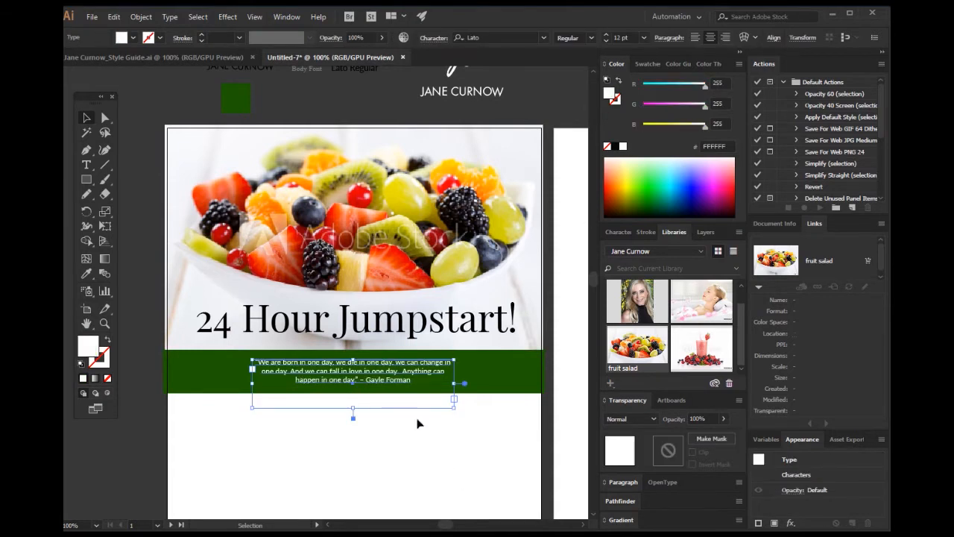
click(606, 35)
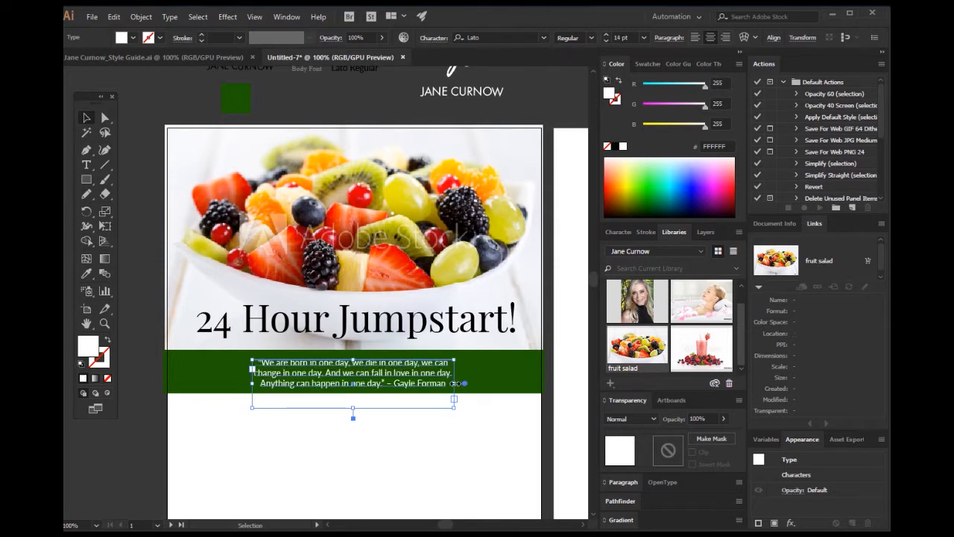
Widen the quote's text box and shift it to sit centered horizontally and vertically on the green band
drag(477, 386, 493, 385)
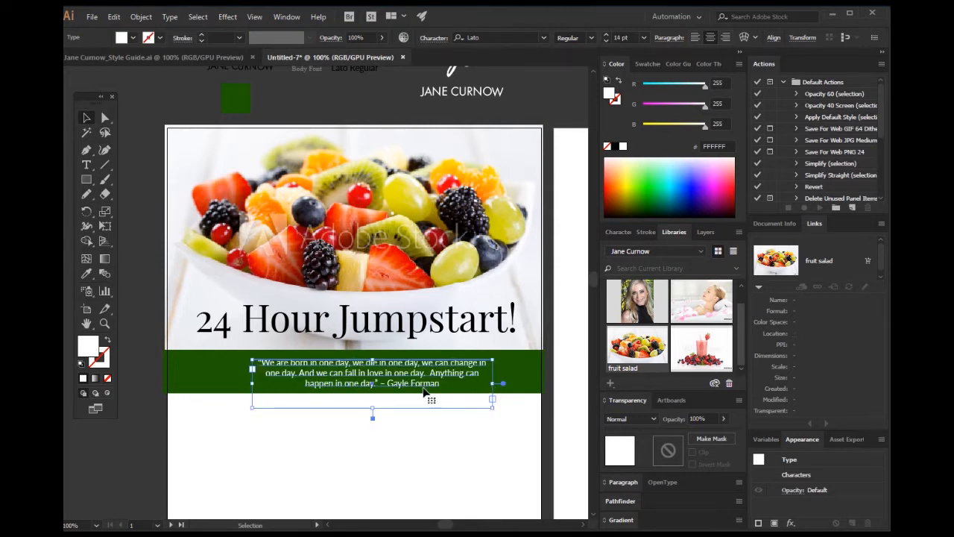
drag(419, 389, 407, 389)
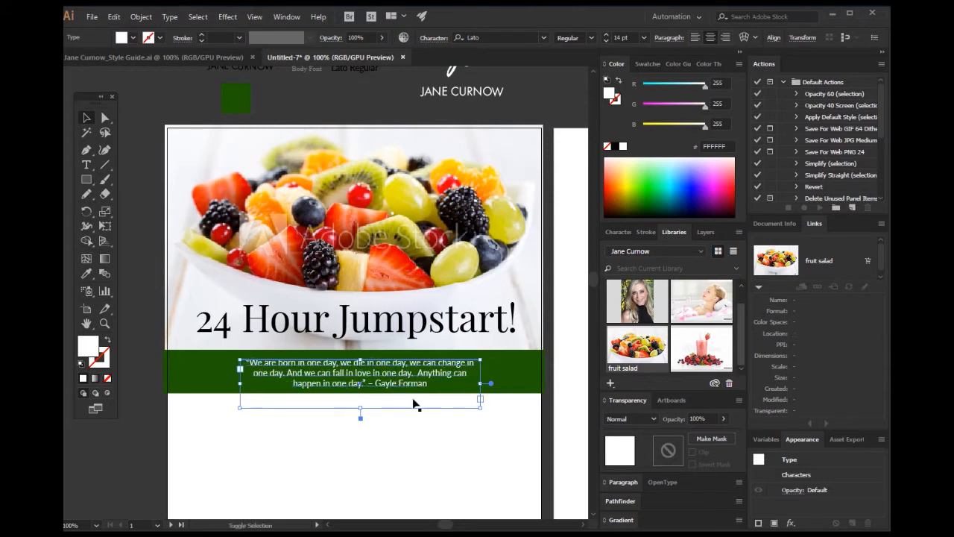
click(441, 469)
scroll(435, 453, down, 4)
scroll(435, 453, up, 1)
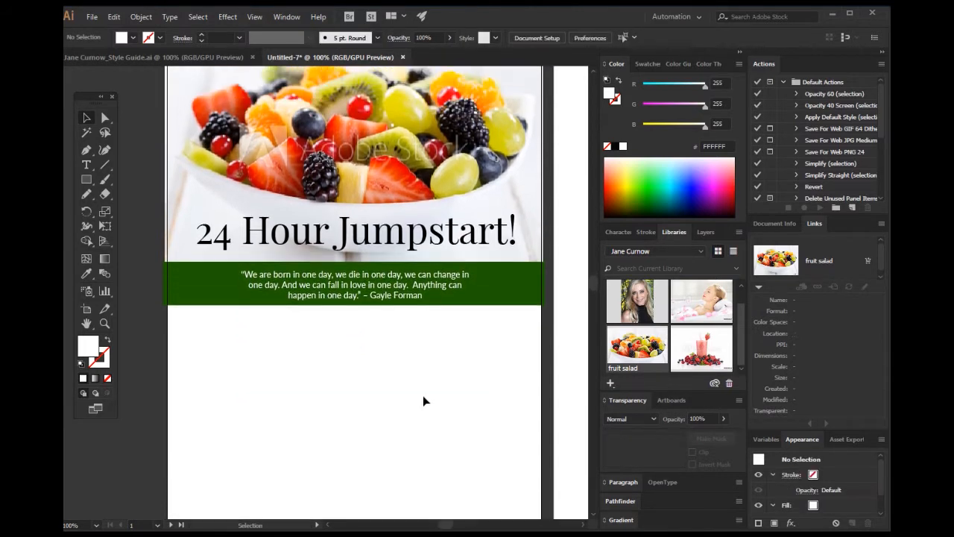
drag(400, 300, 400, 298)
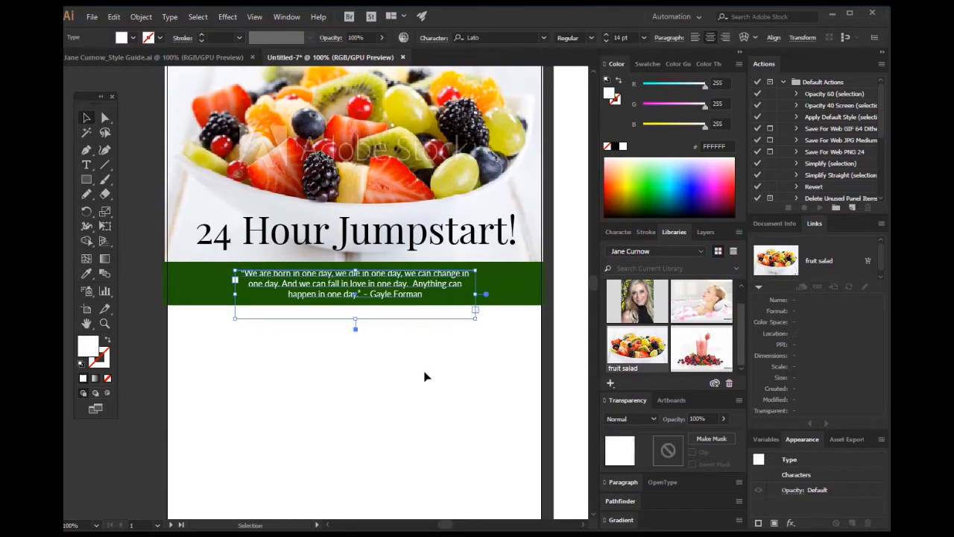
click(425, 373)
scroll(425, 376, down, 2)
scroll(420, 380, up, 2)
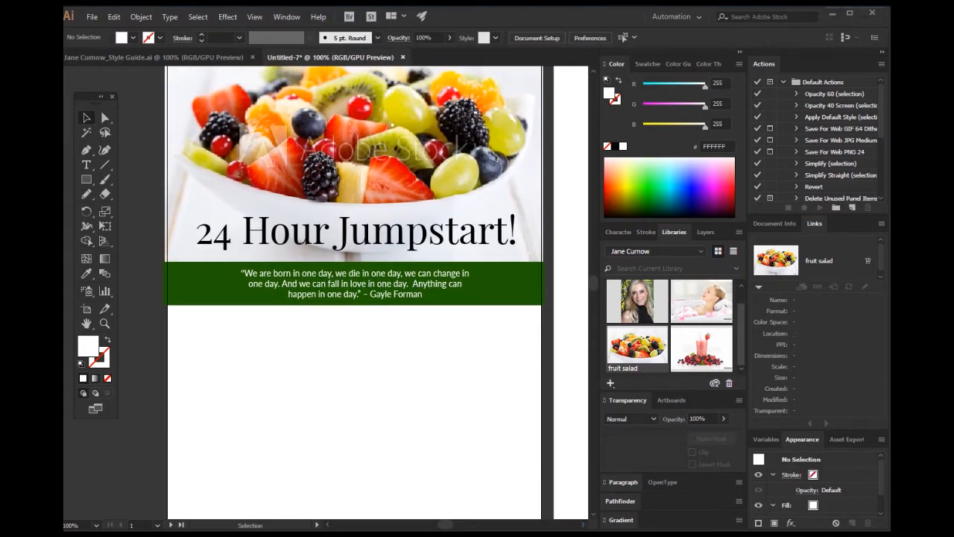
Switch to Word and copy the introduction from "Hello gorgeous!" through "Let me take you on this journey!"
click(643, 531)
scroll(381, 352, down, 4)
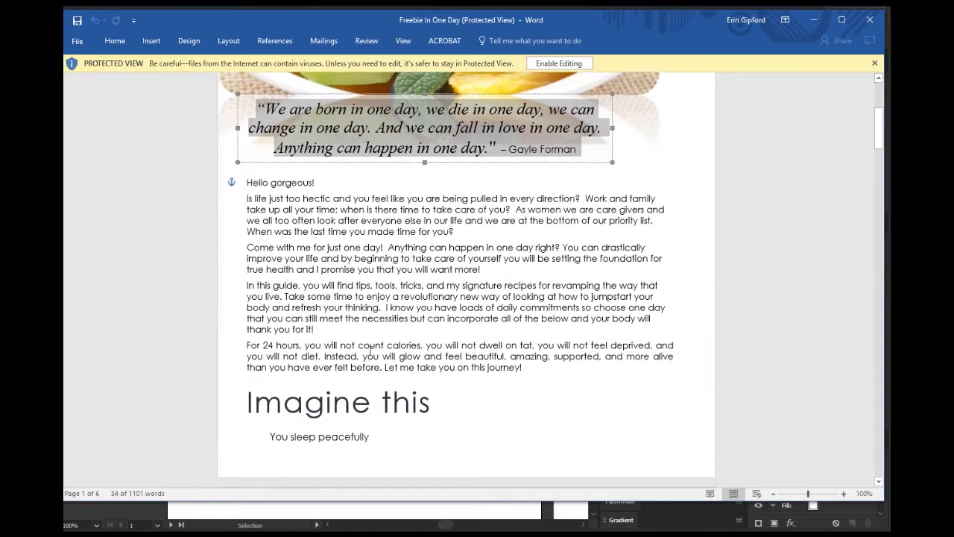
scroll(245, 224, up, 1)
drag(247, 197, 529, 386)
key(ctrl+c)
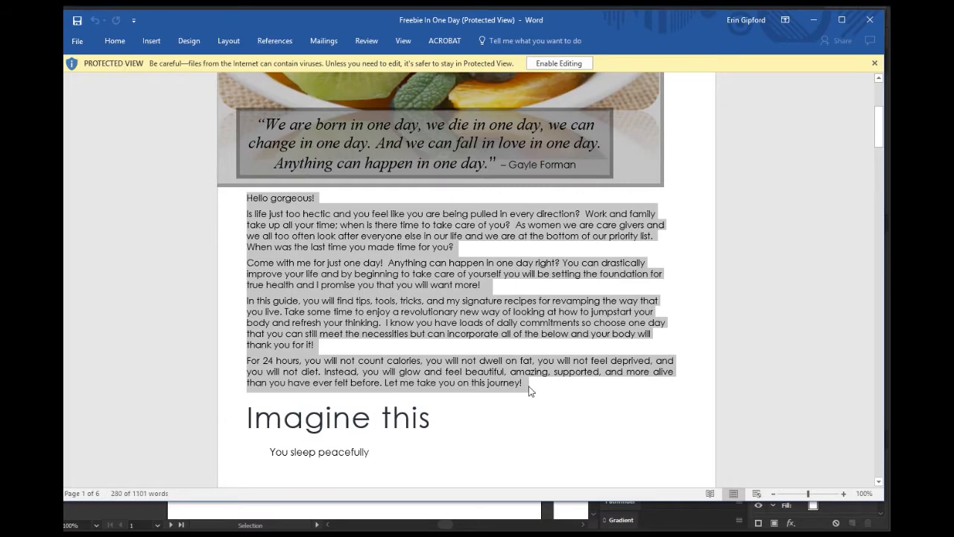
click(815, 20)
Back in Illustrator, draw a text box filling the white area below the green band, paste the introduction and select all its text
click(86, 165)
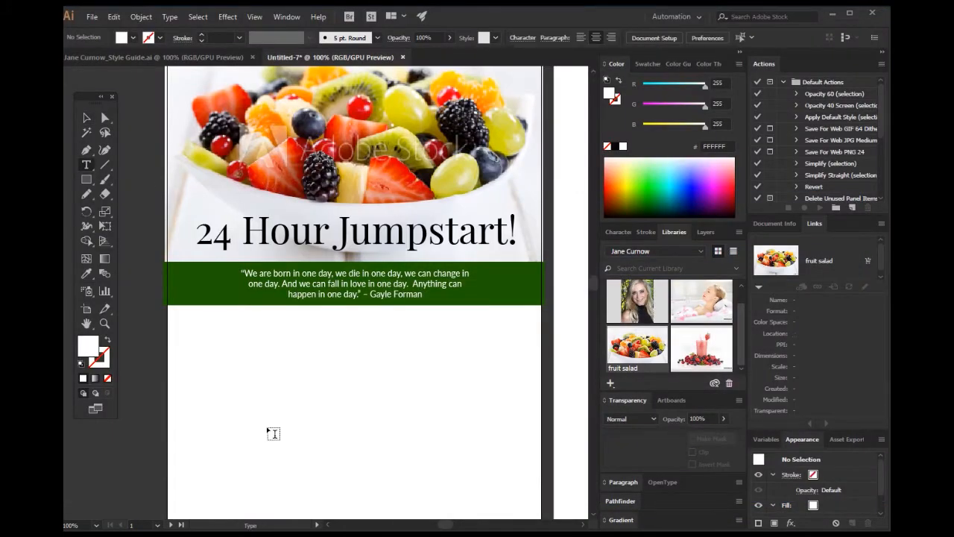
scroll(270, 435, down, 2)
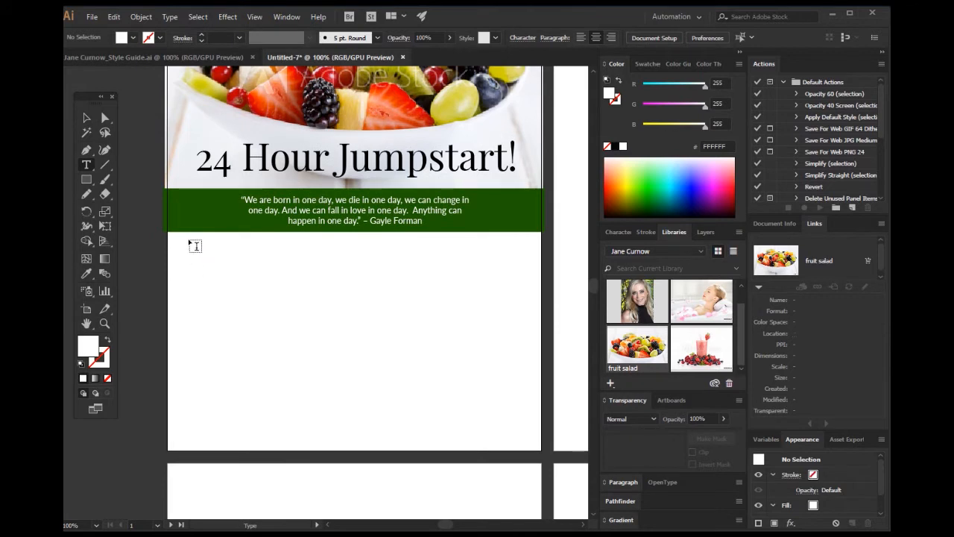
drag(196, 247, 528, 435)
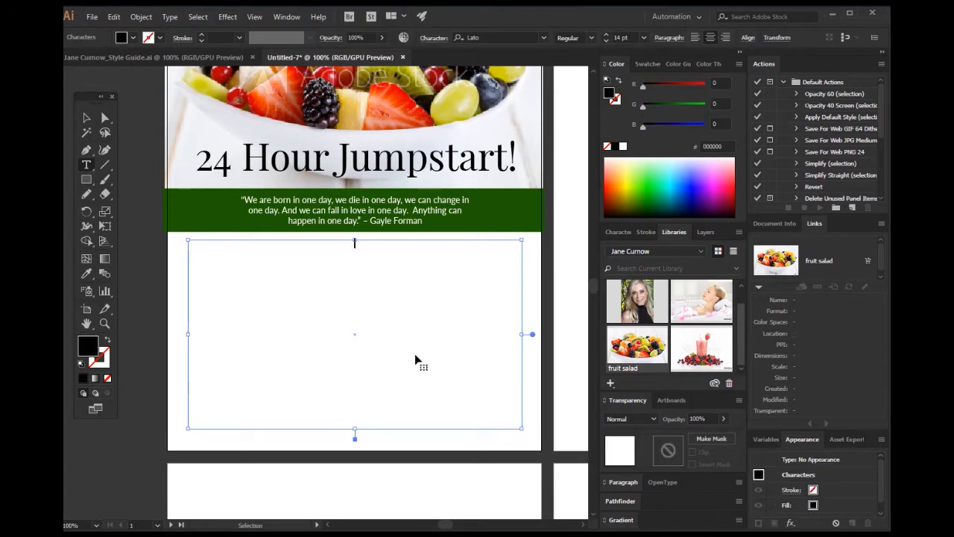
key(ctrl+v)
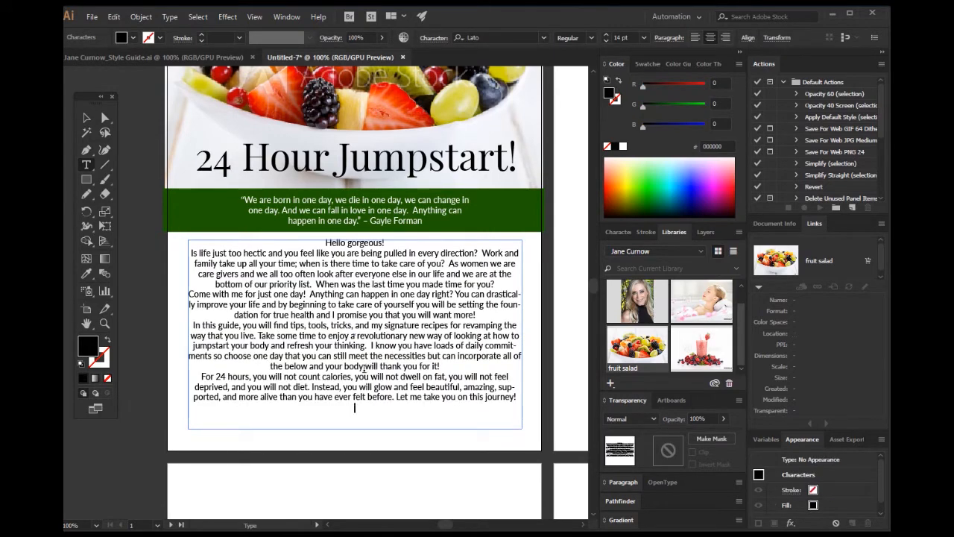
key(ctrl+a)
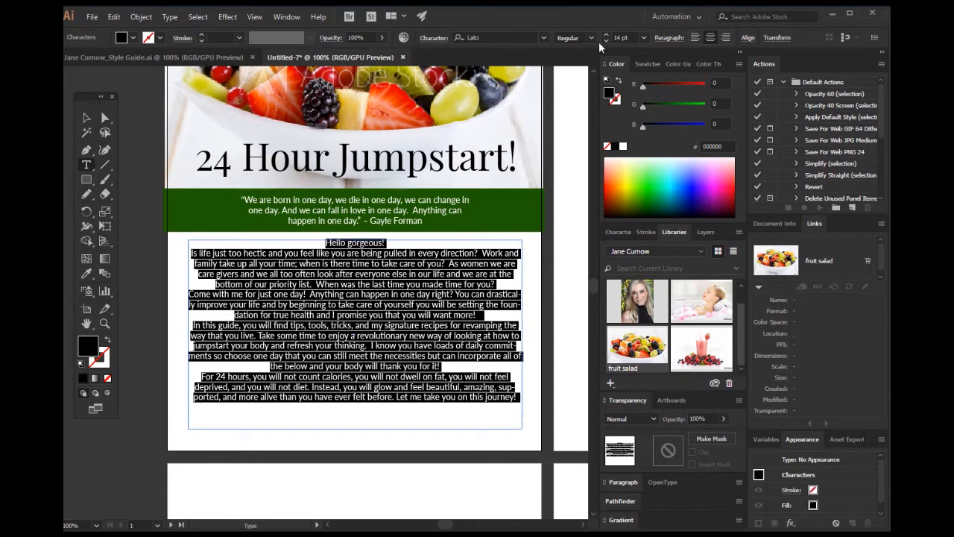
Left-align the introduction text and set its font size to 12 pt
click(695, 37)
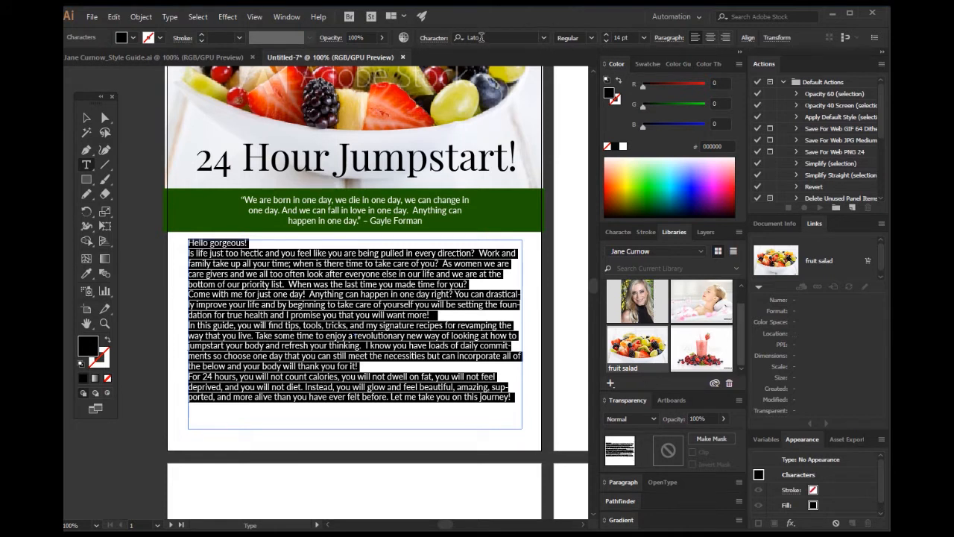
click(607, 42)
click(606, 40)
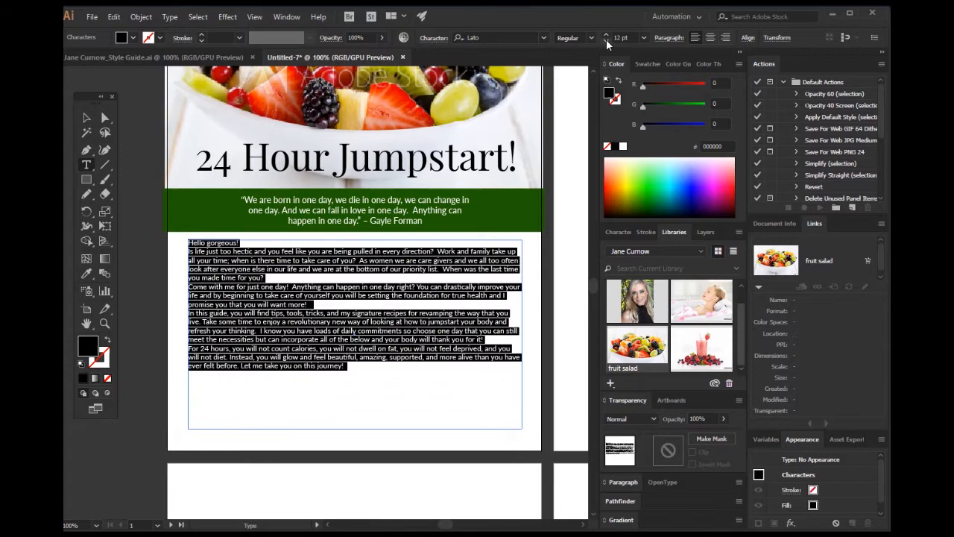
click(87, 118)
click(159, 269)
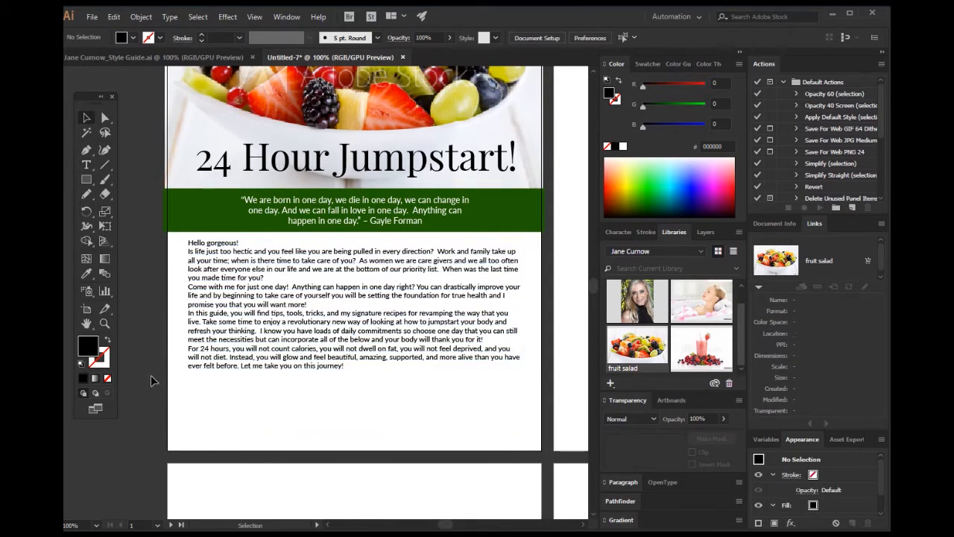
Check the page at actual size and set the introduction's font size to 14 pt
click(254, 17)
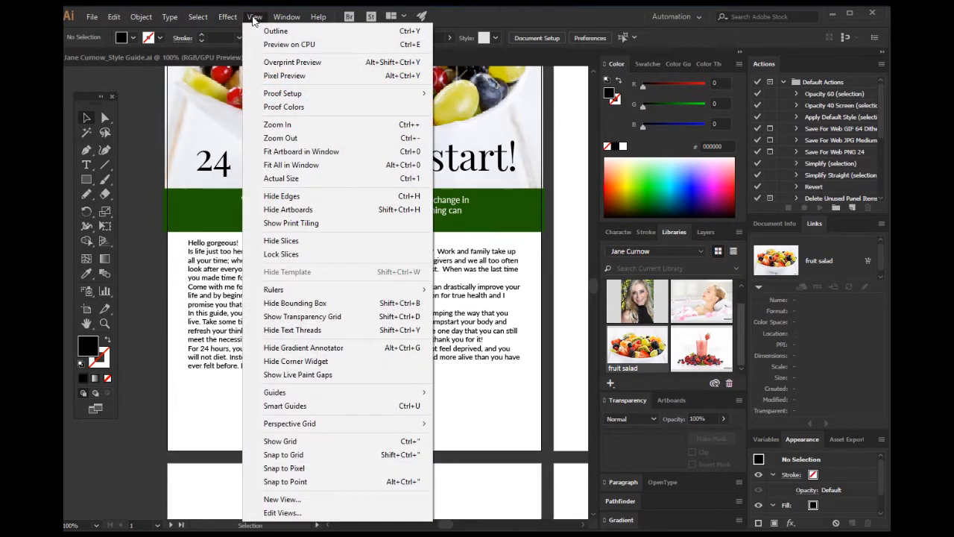
click(277, 178)
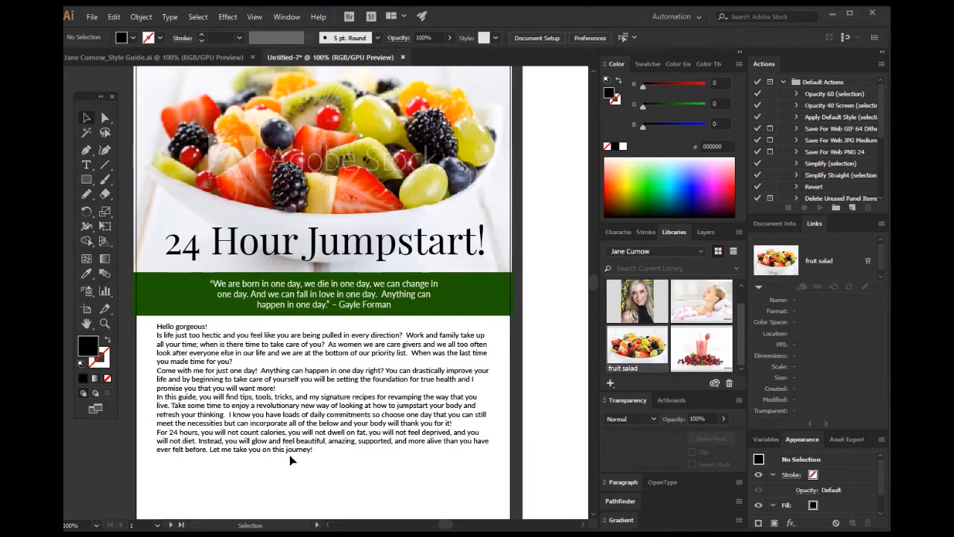
scroll(263, 406, down, 2)
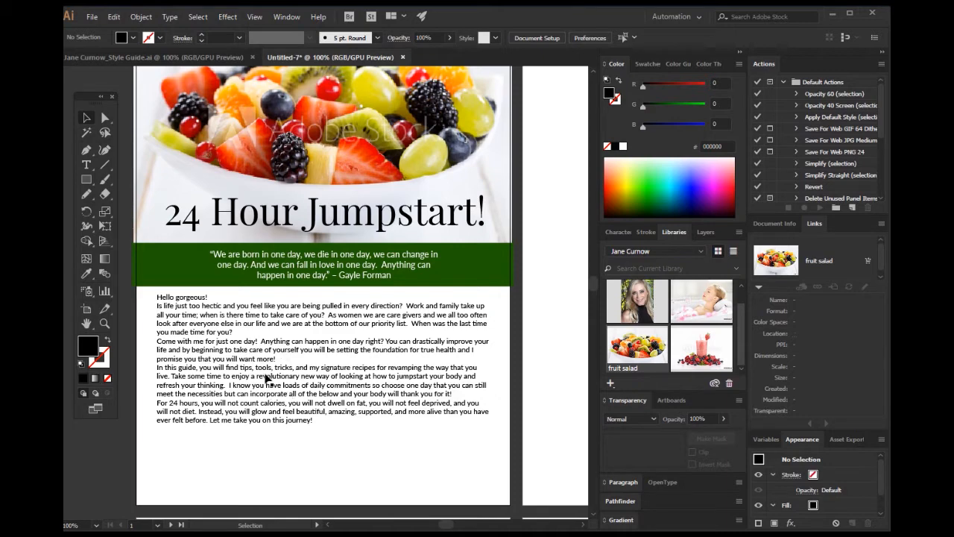
click(250, 344)
click(250, 344)
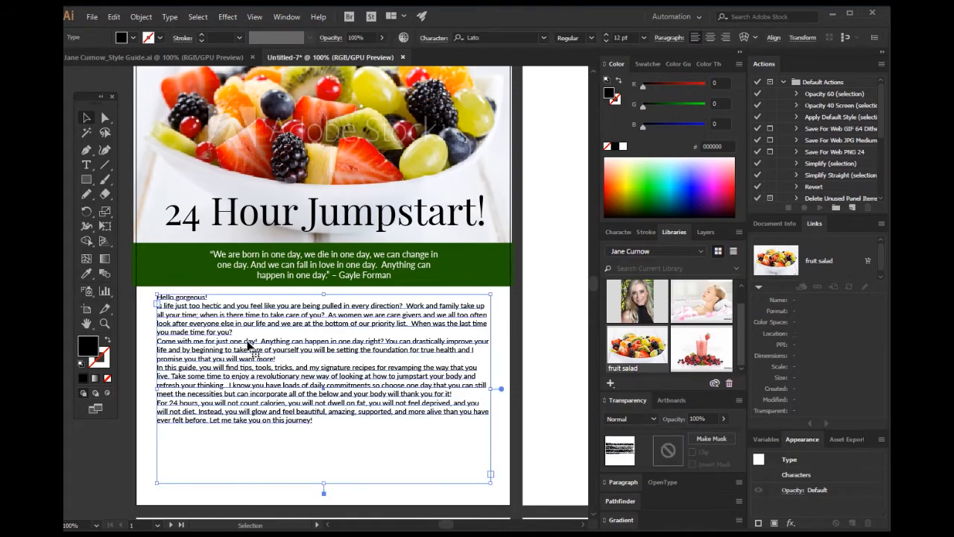
click(608, 36)
click(608, 36)
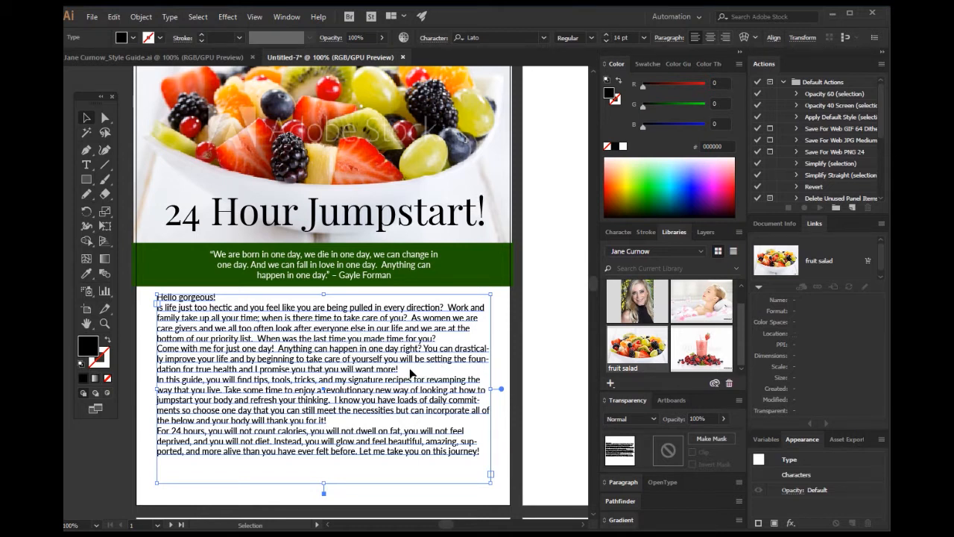
Set the leading of the whole introduction text to 19 pt
click(618, 233)
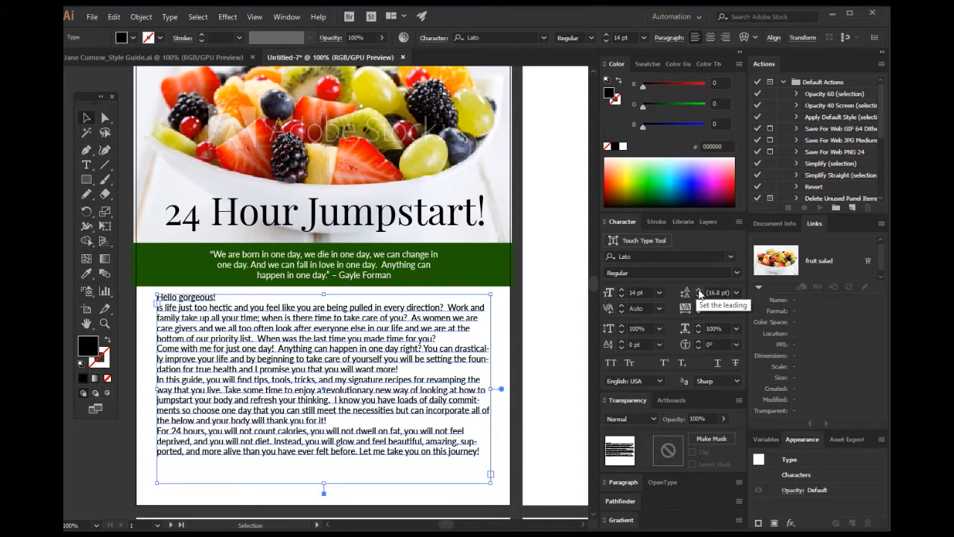
click(699, 289)
click(699, 290)
click(699, 290)
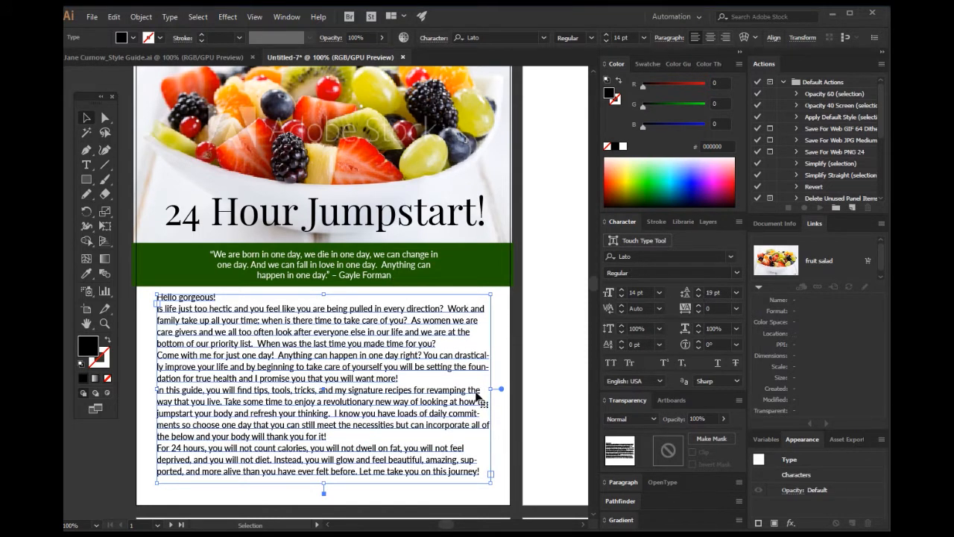
click(513, 353)
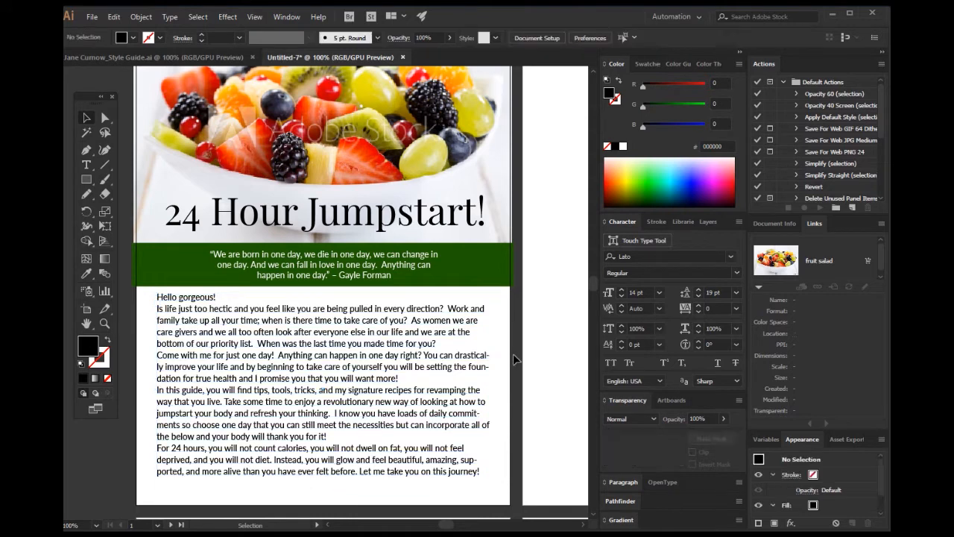
Change the font of the "Hello gorgeous!" greeting line to Playfair Display
scroll(326, 332, down, 2)
scroll(326, 332, up, 2)
key(t)
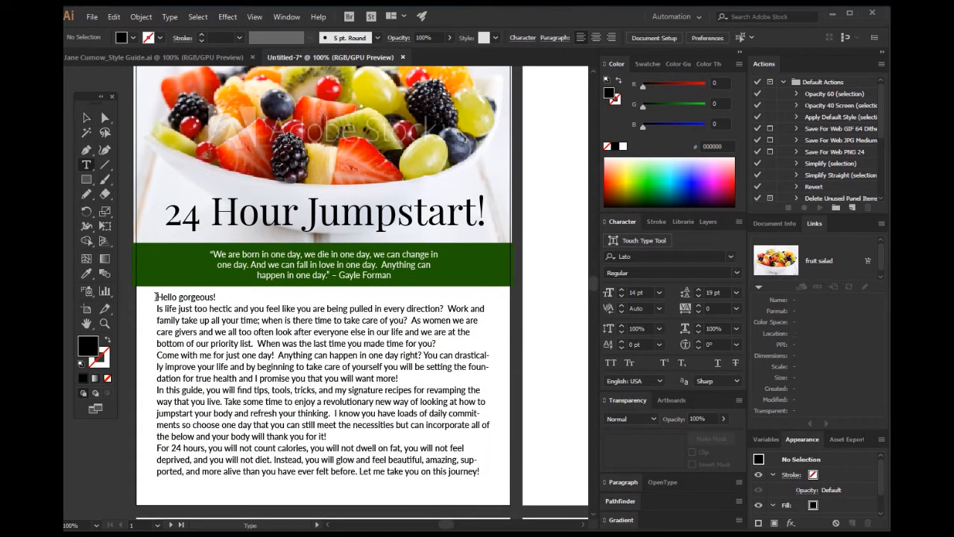
drag(155, 296, 221, 298)
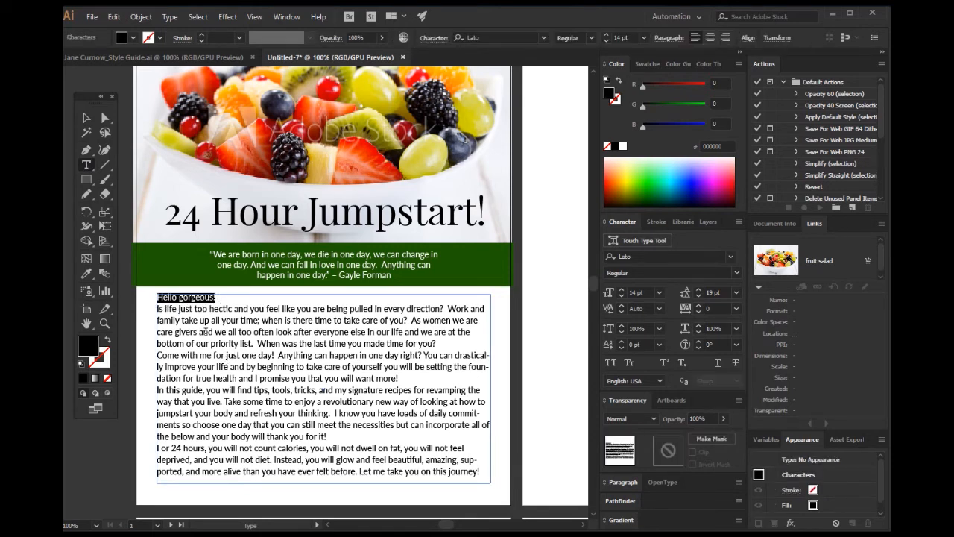
scroll(254, 341, up, 1)
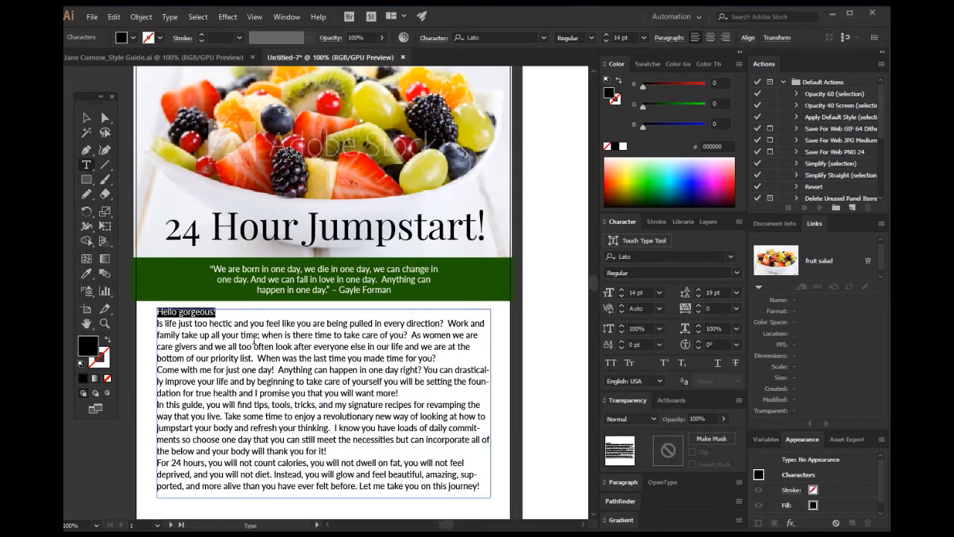
click(484, 38)
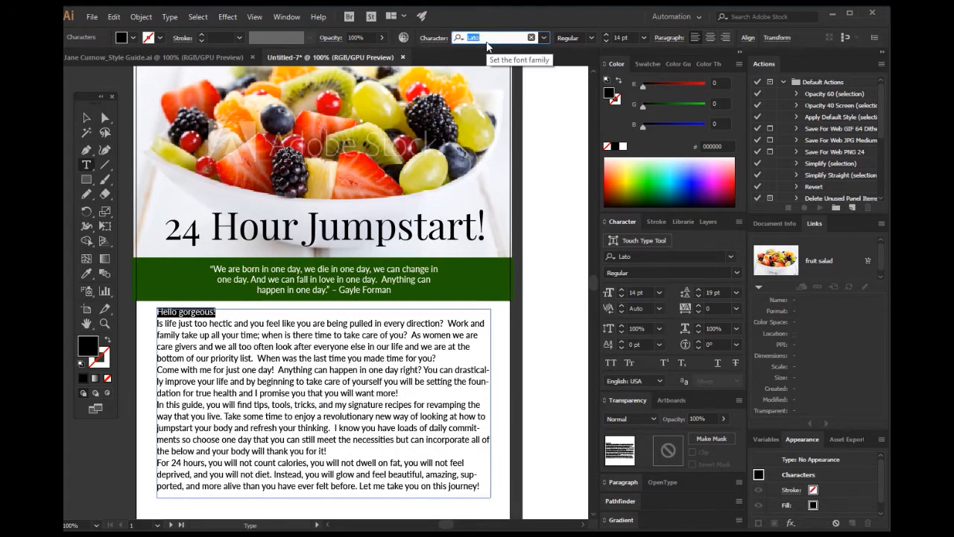
text(pla)
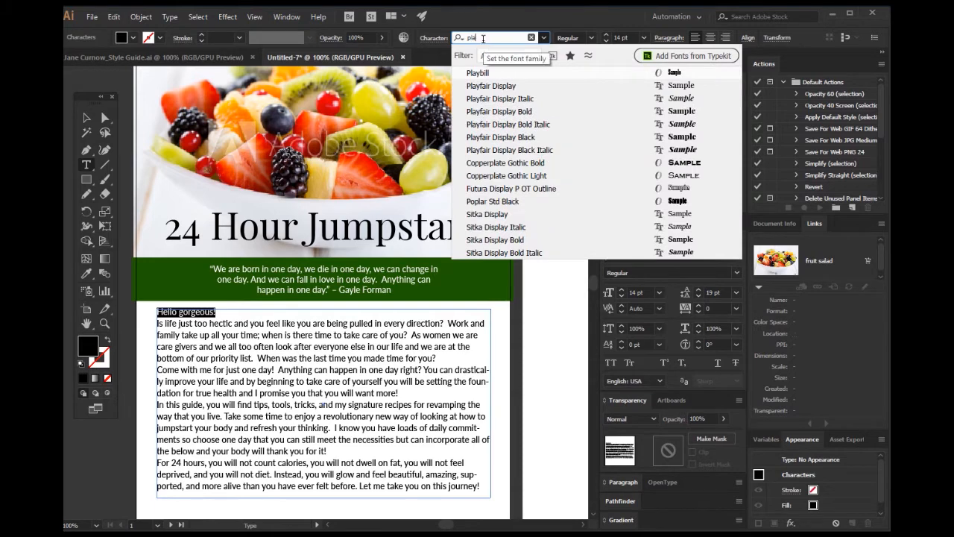
click(501, 86)
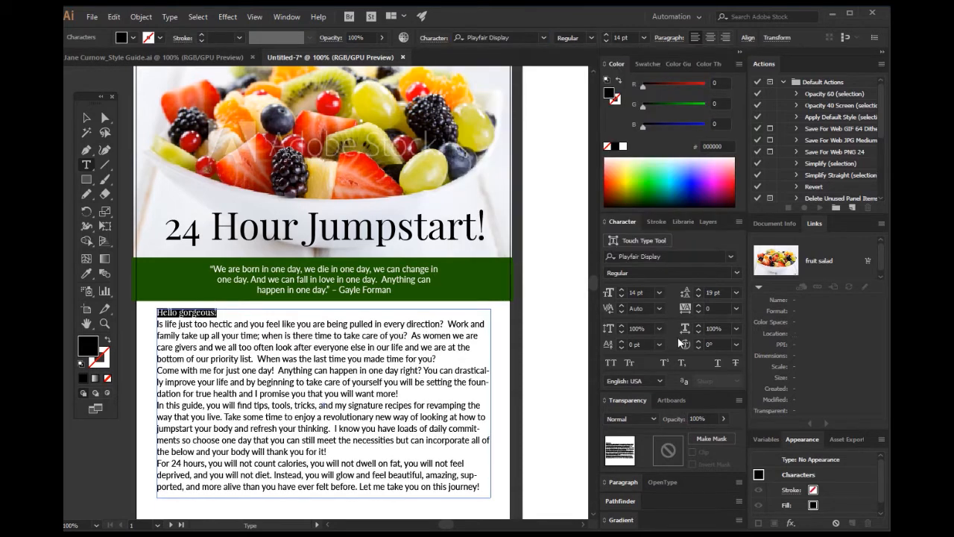
Enlarge the "Hello gorgeous!" greeting line to 19 pt
click(620, 290)
click(620, 288)
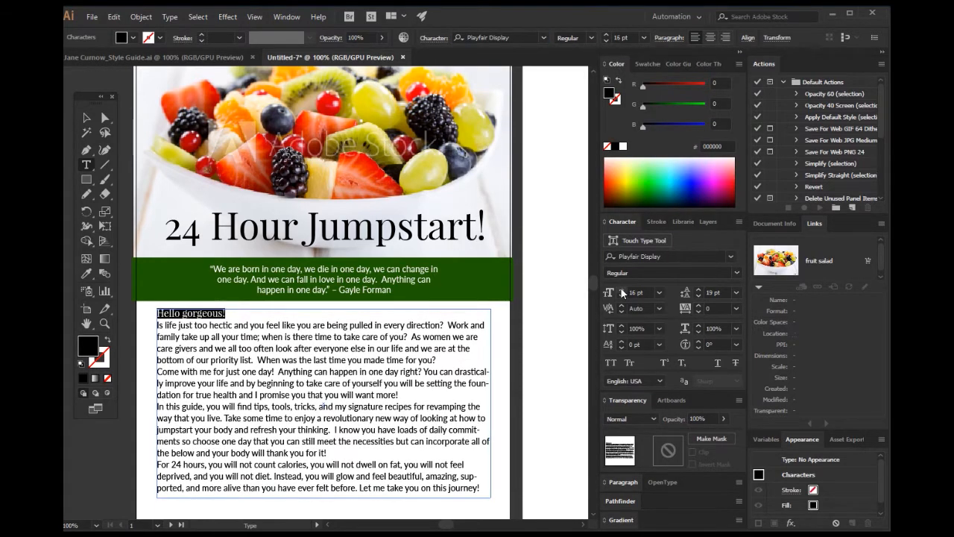
click(620, 287)
click(620, 287)
click(620, 288)
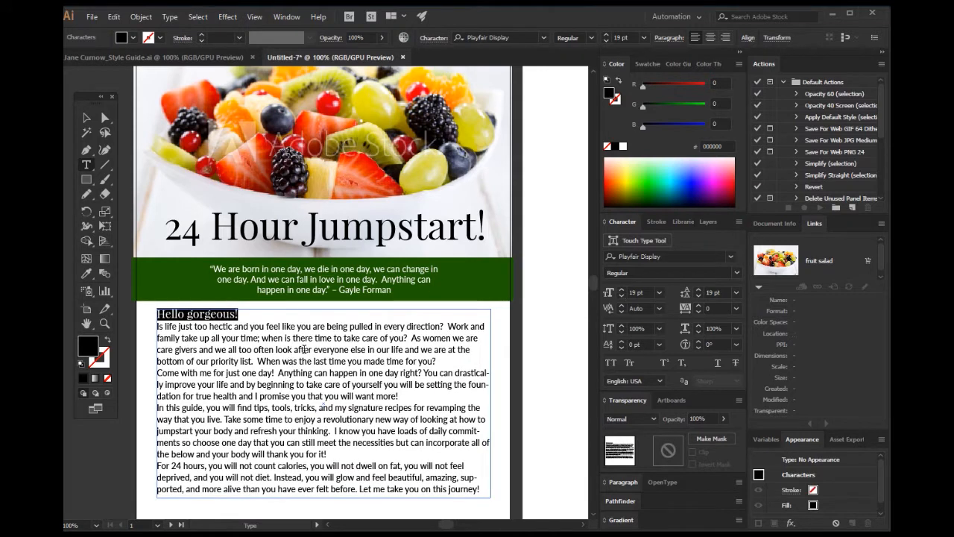
Set the leading of the line starting "Is life just too hectic" to 25 pt to add space below the greeting
click(276, 334)
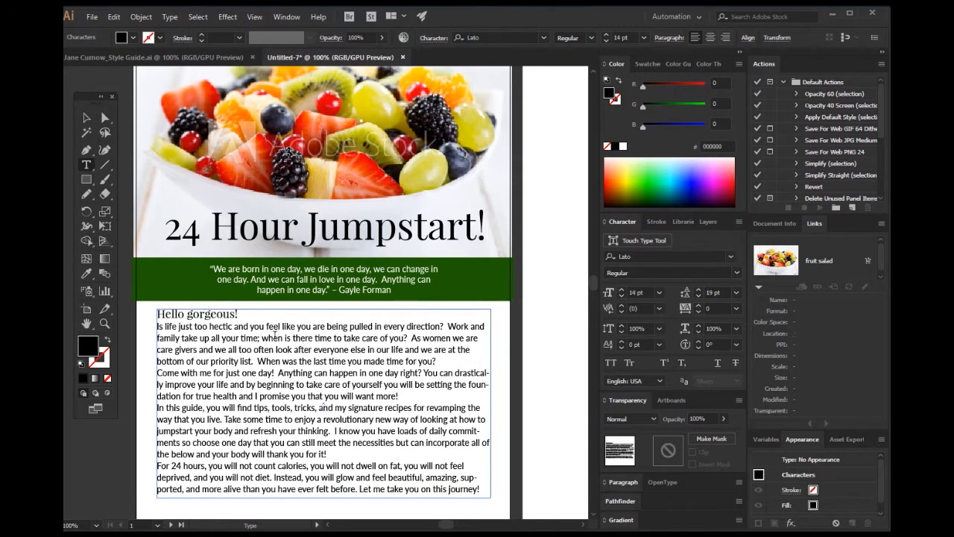
double_click(155, 326)
drag(156, 326, 485, 326)
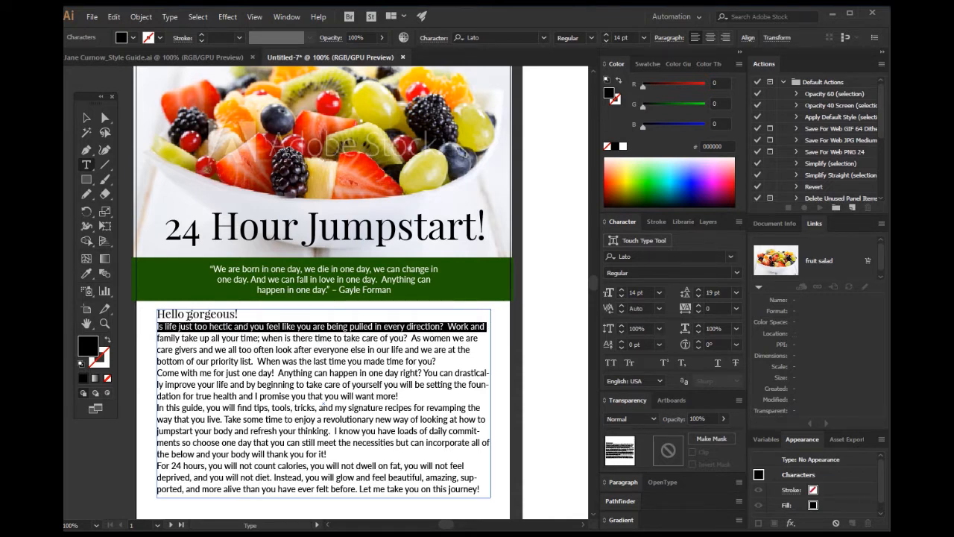
click(149, 325)
drag(147, 325, 502, 324)
click(701, 292)
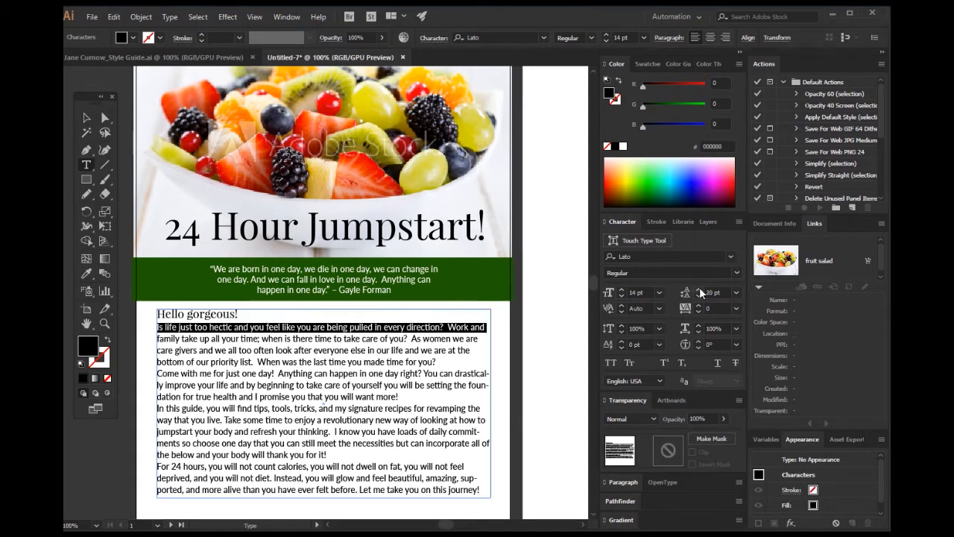
click(701, 291)
click(700, 292)
click(700, 291)
click(701, 292)
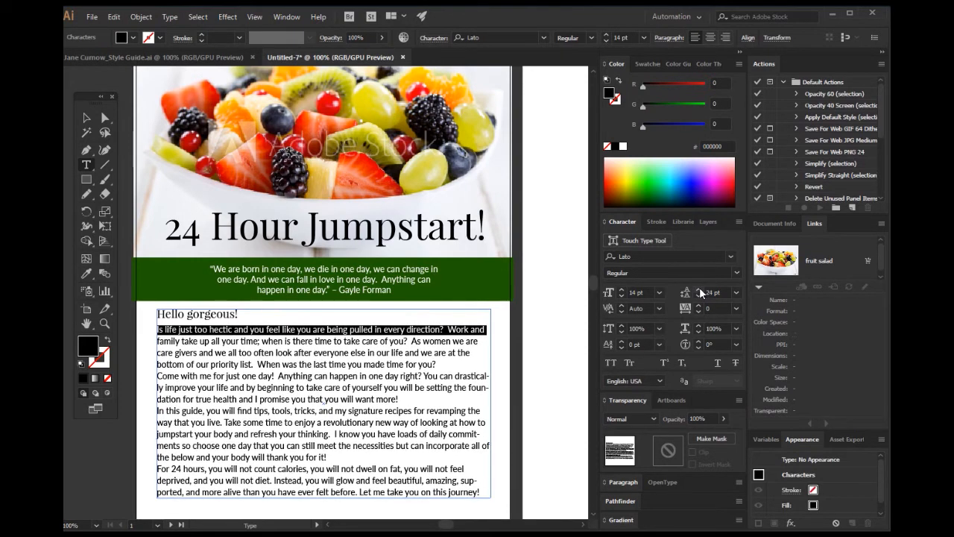
click(700, 292)
scroll(311, 339, down, 1)
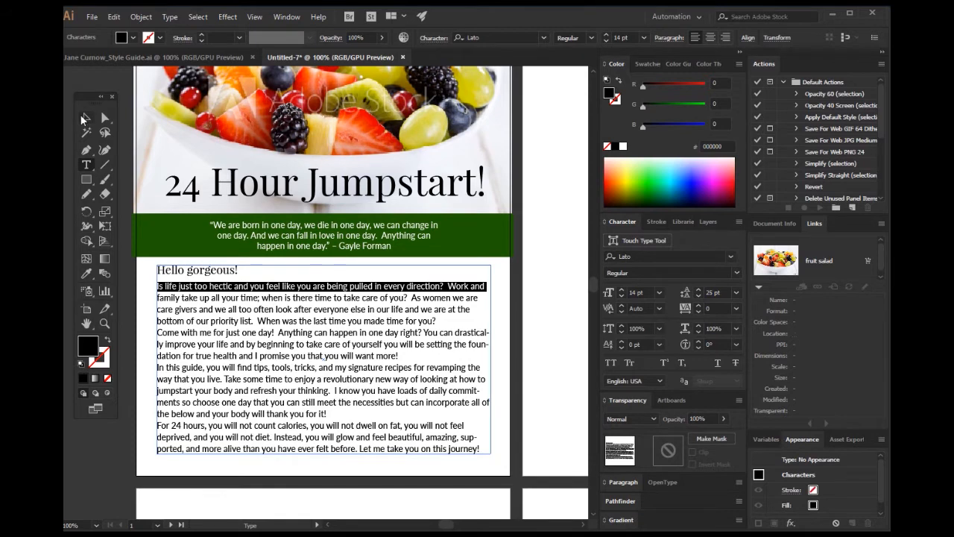
key(Escape)
click(145, 352)
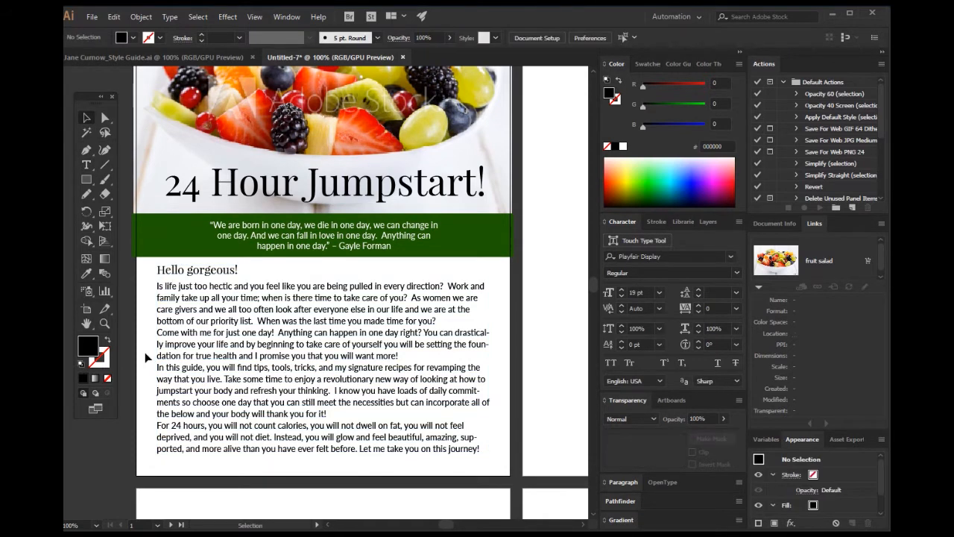
Adjust the lower edge of the introduction's text box so that it holds every line of the text
scroll(144, 354, down, 2)
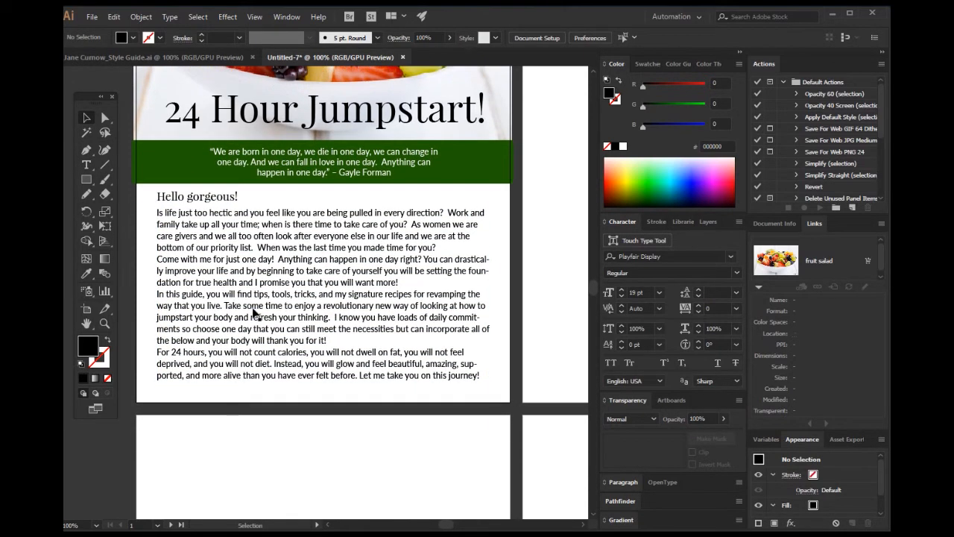
click(253, 311)
mouse_move(327, 379)
mouse_down()
mouse_move(330, 418)
mouse_move(326, 386)
mouse_up()
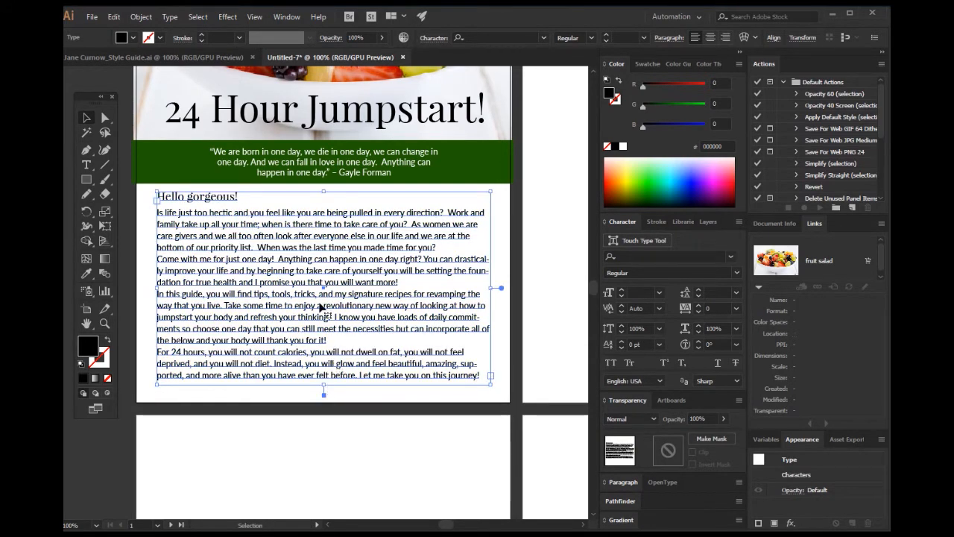
mouse_move(323, 385)
mouse_down()
mouse_move(326, 419)
mouse_move(321, 385)
mouse_up()
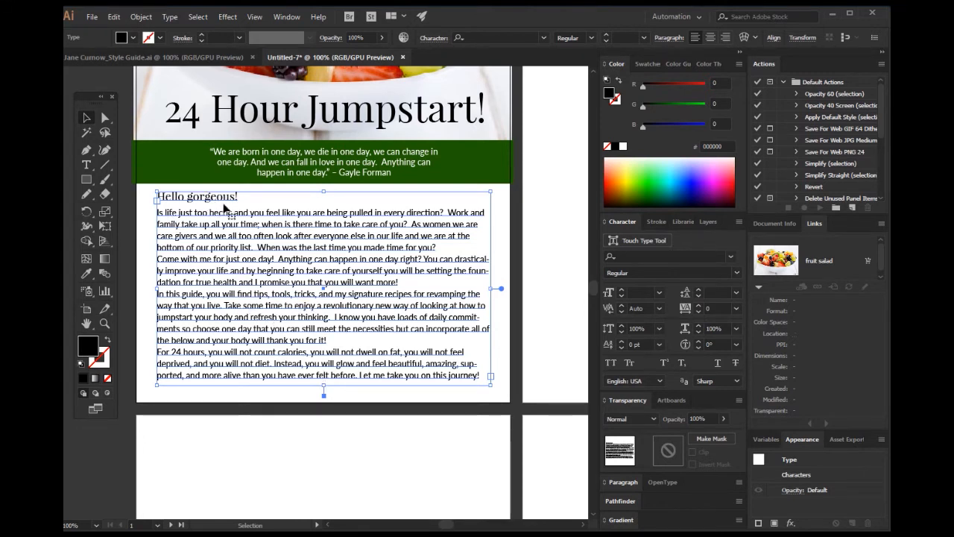
drag(325, 387, 327, 371)
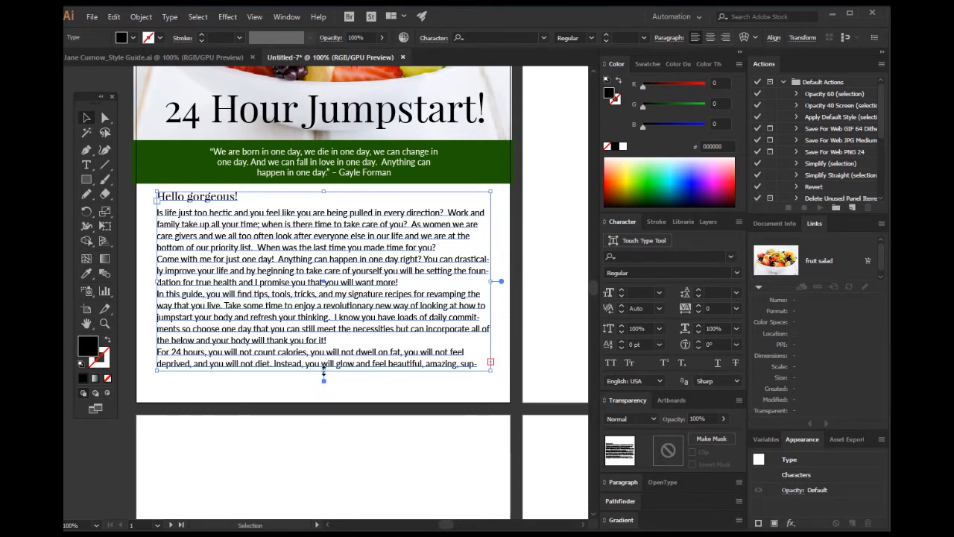
mouse_move(323, 377)
mouse_down()
mouse_move(331, 443)
mouse_move(330, 386)
mouse_up()
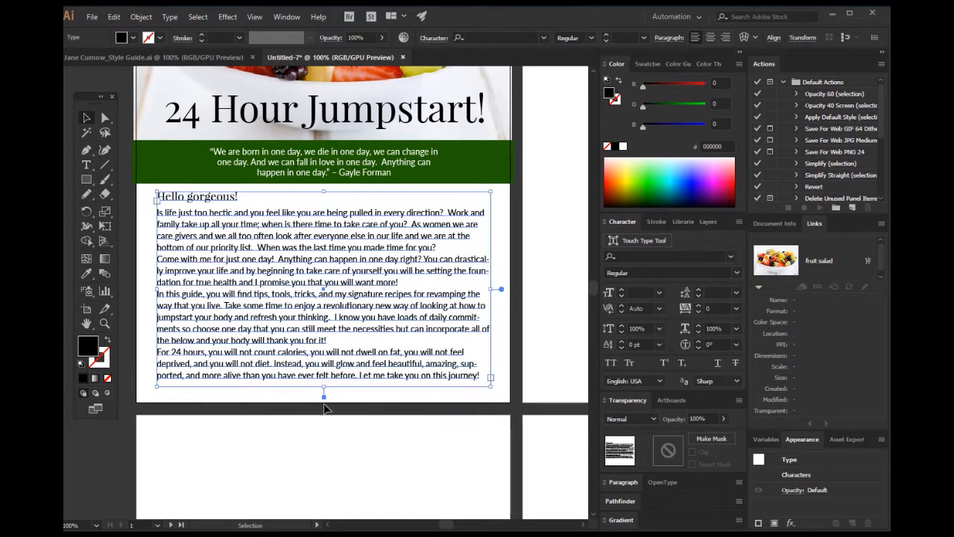
click(313, 420)
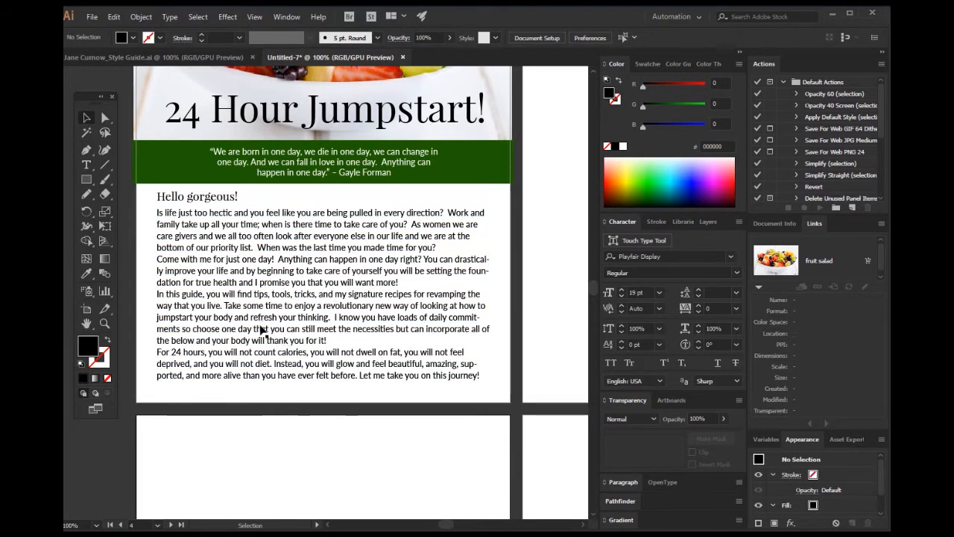
Set the leading of the introduction line starting "Come with me for just one day!" to 23 pt
click(422, 265)
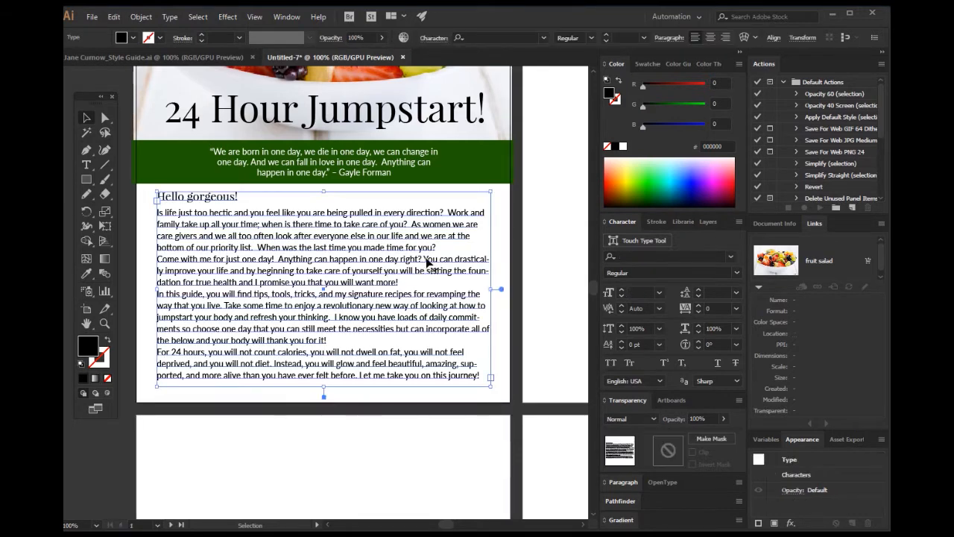
click(145, 269)
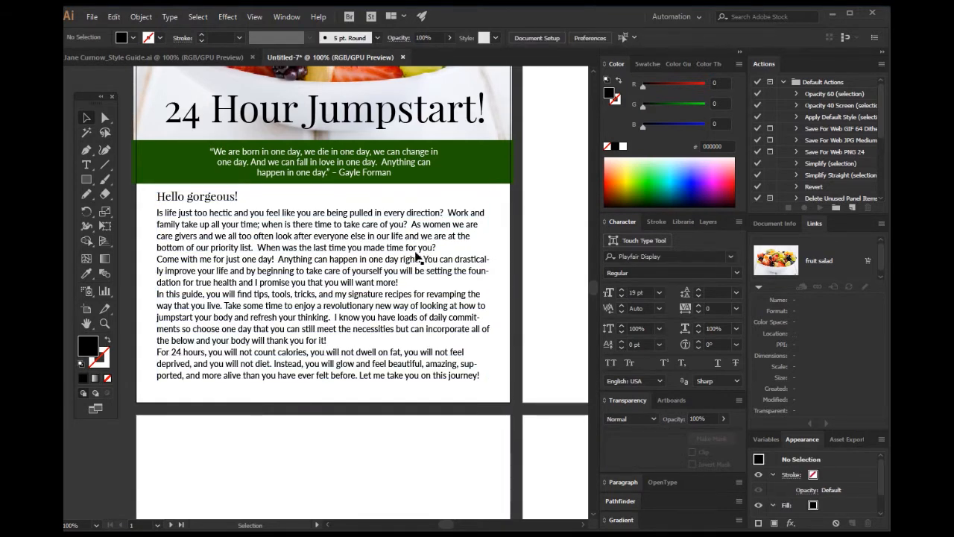
key(t)
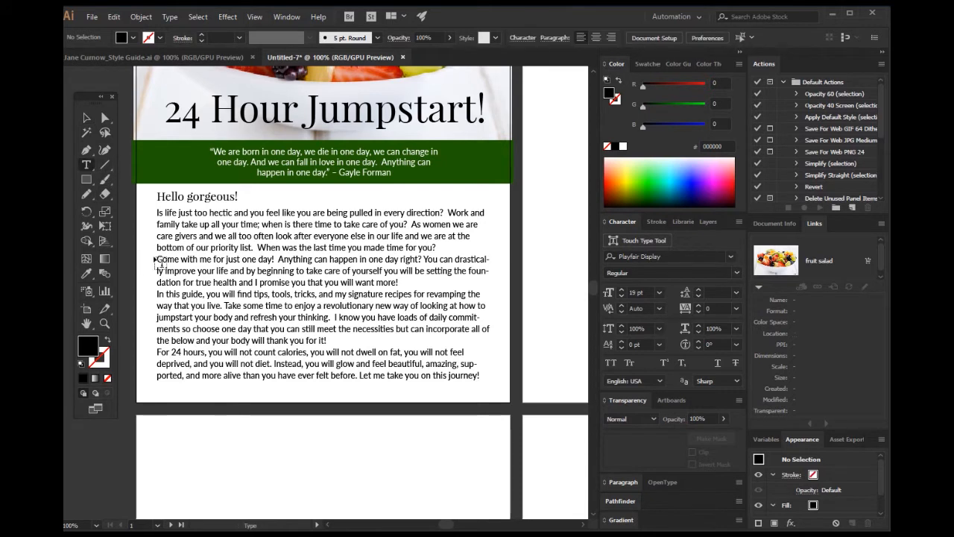
drag(158, 259, 503, 259)
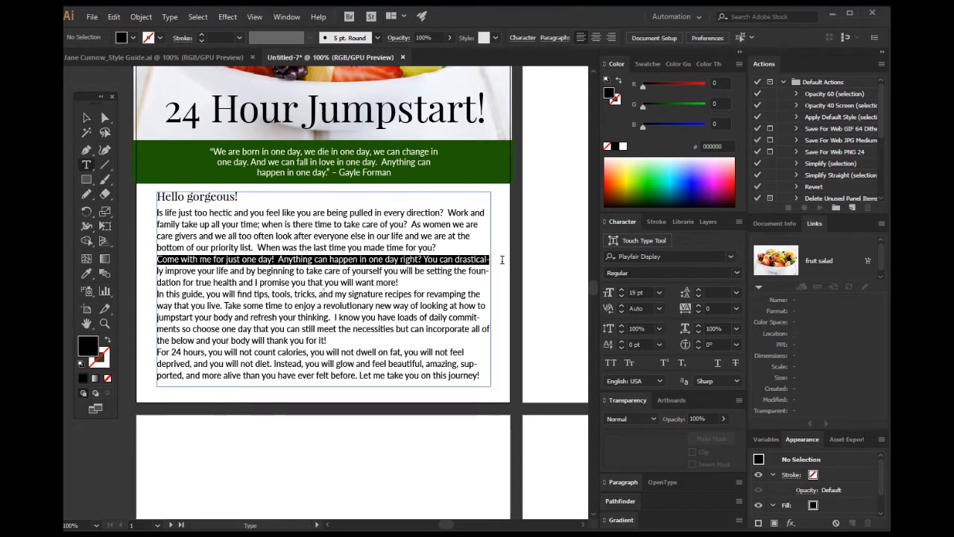
click(699, 290)
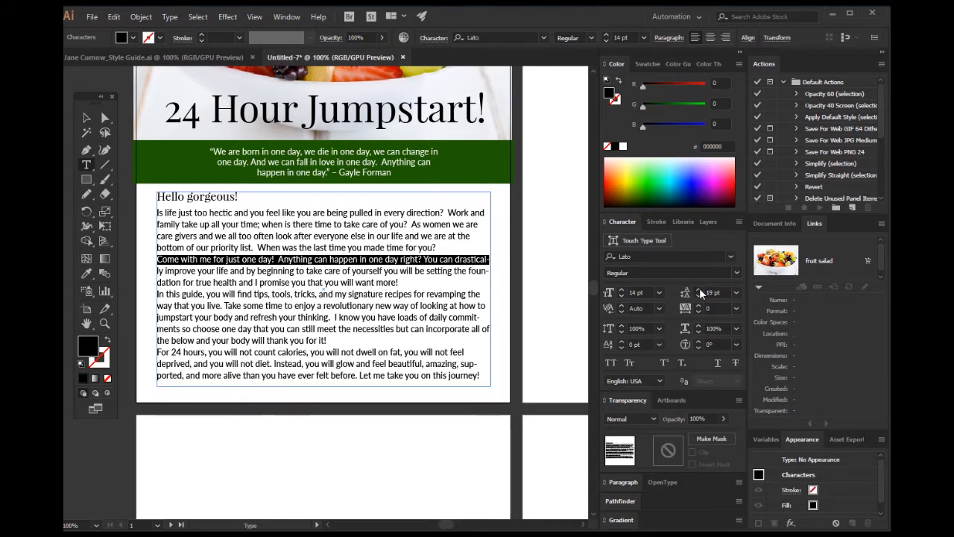
click(699, 290)
click(699, 290)
click(699, 290)
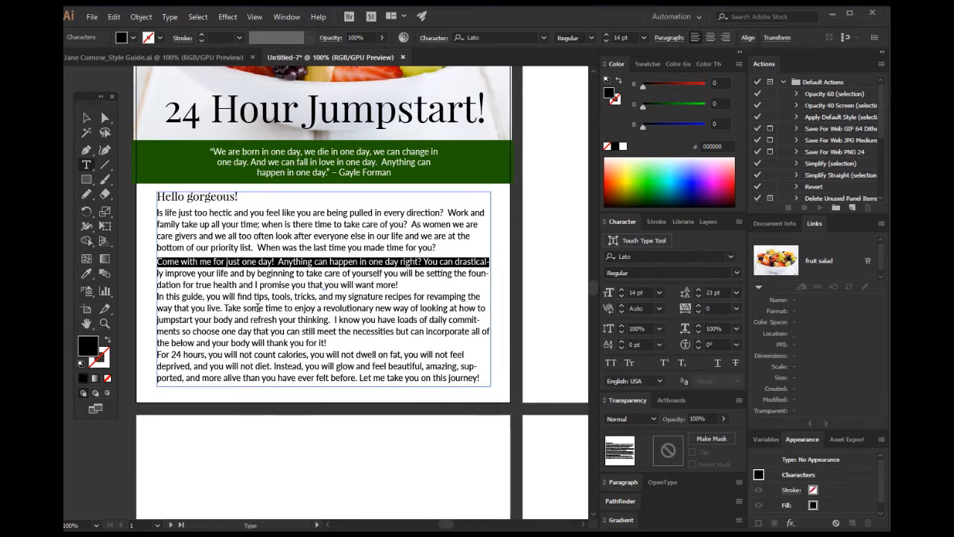
Set the leading of the introduction line starting "For 24 hours" to 23 pt and deselect the text
drag(155, 353, 468, 350)
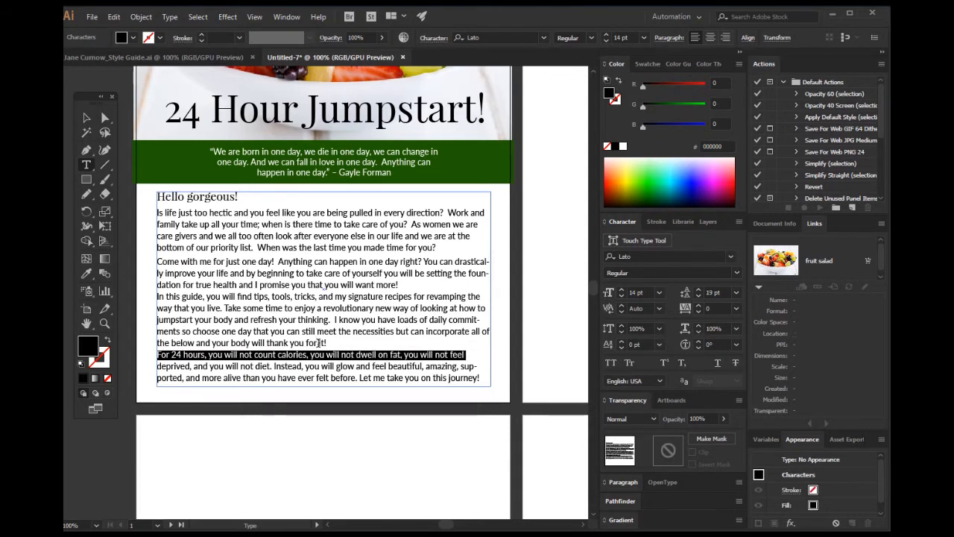
click(699, 290)
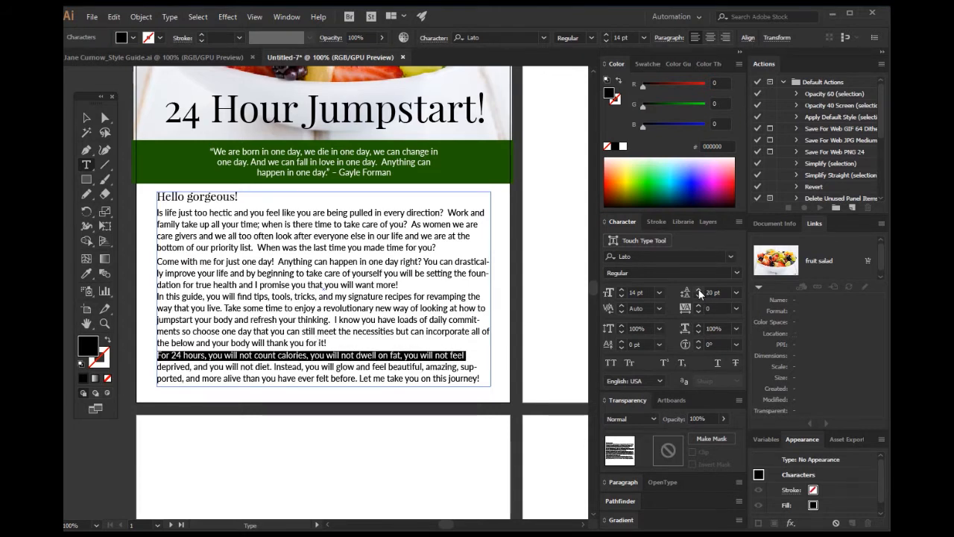
click(699, 290)
click(699, 290)
click(699, 289)
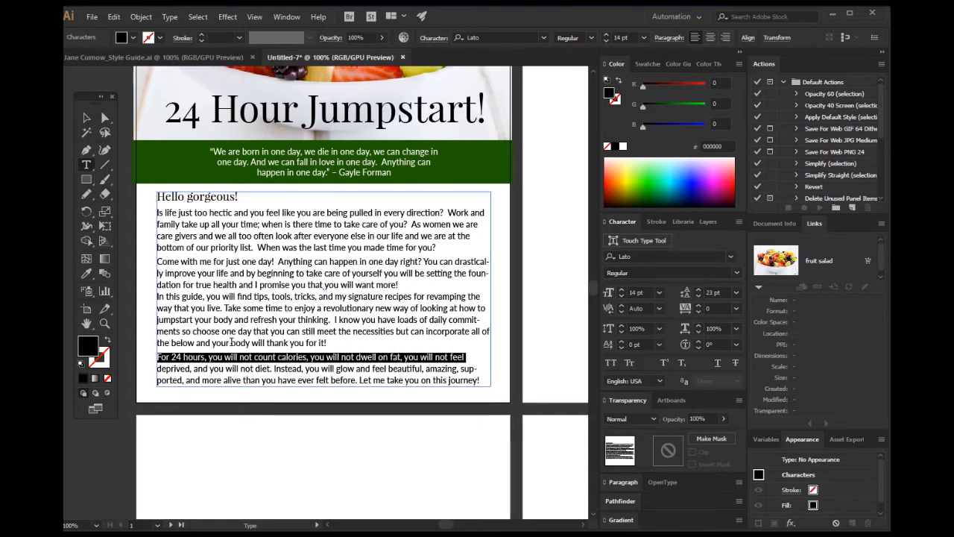
click(86, 117)
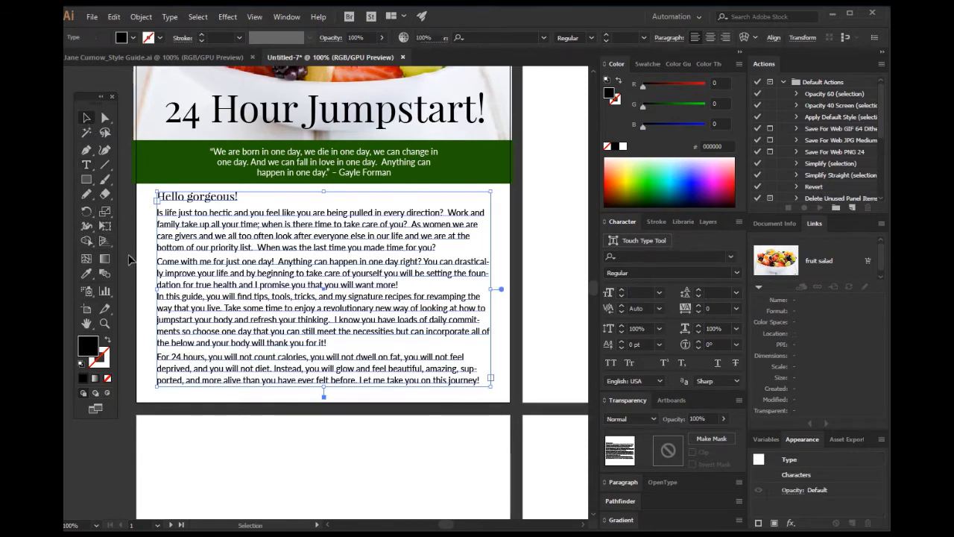
click(170, 458)
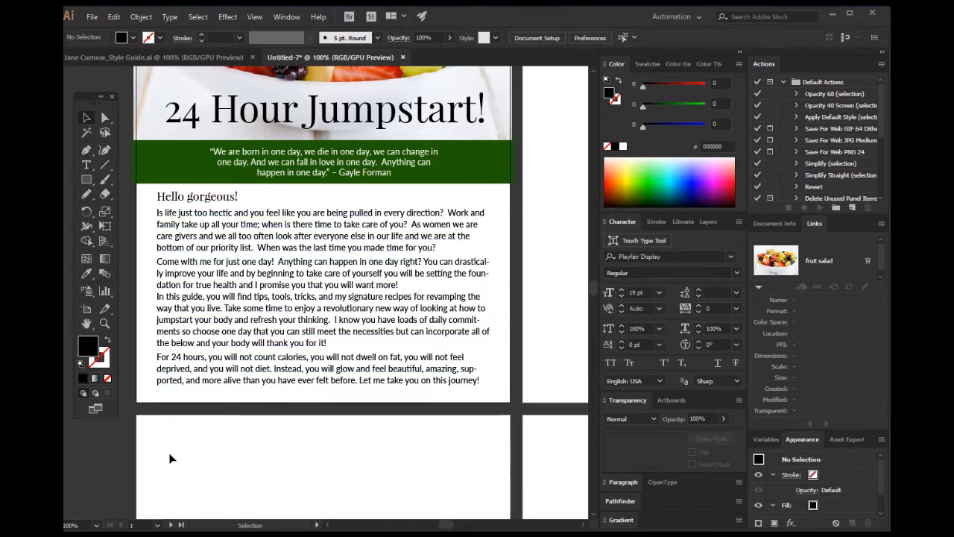
Examine the paragraph spacing and overall placement of the introduction text on the cover page
click(104, 323)
alt+click(312, 363)
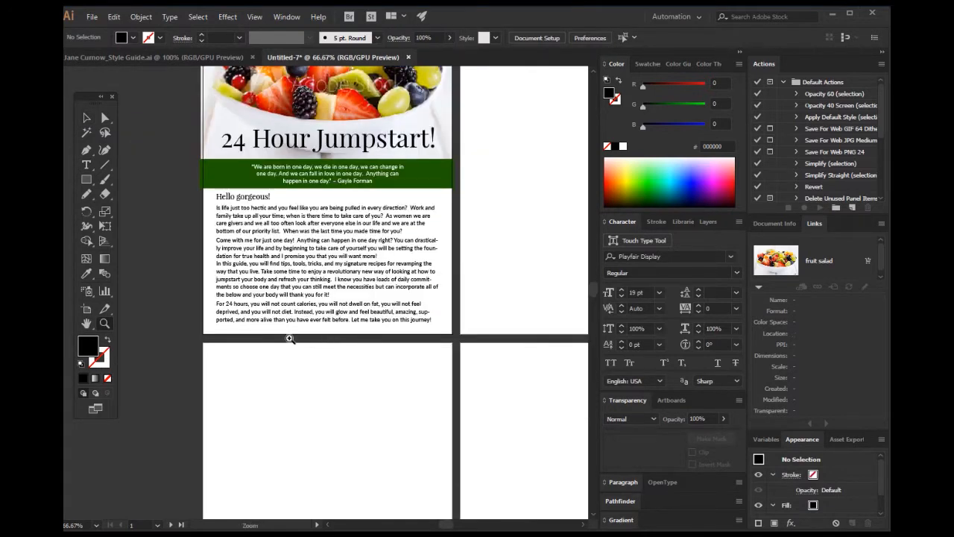
scroll(289, 338, up, 2)
click(307, 310)
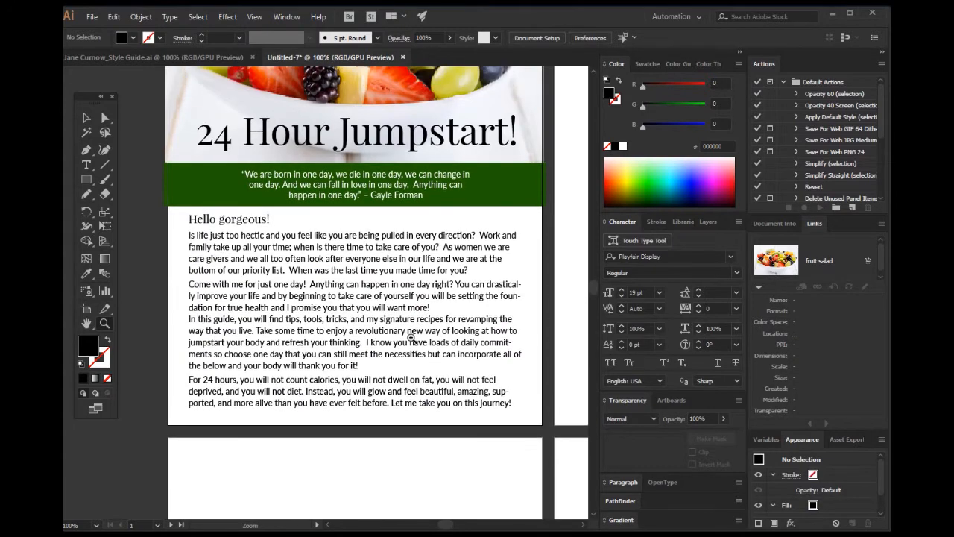
click(86, 117)
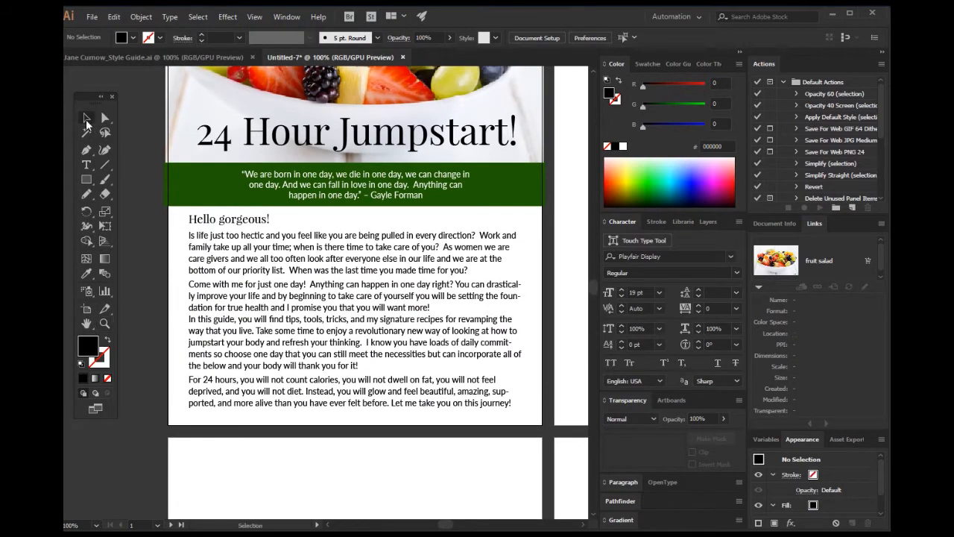
click(470, 300)
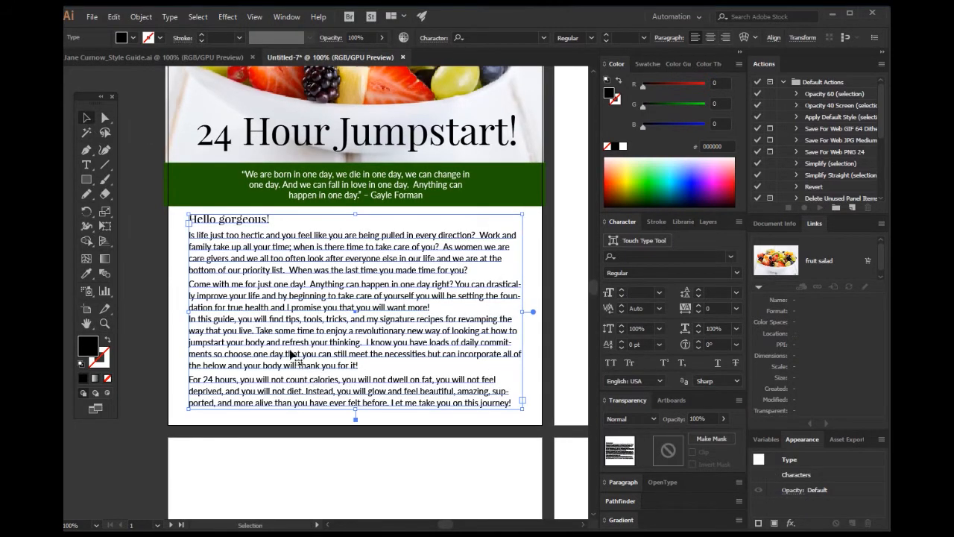
scroll(290, 354, up, 4)
scroll(223, 320, down, 4)
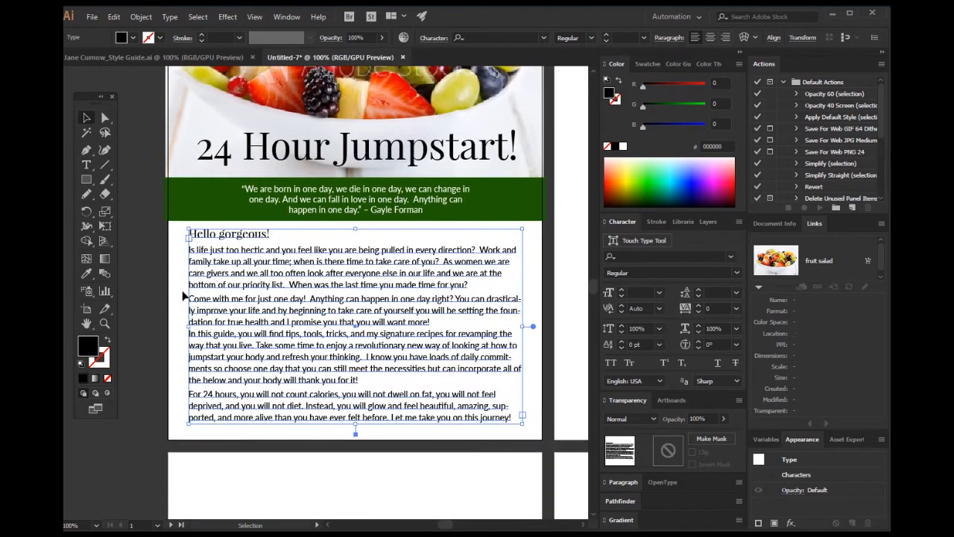
click(139, 259)
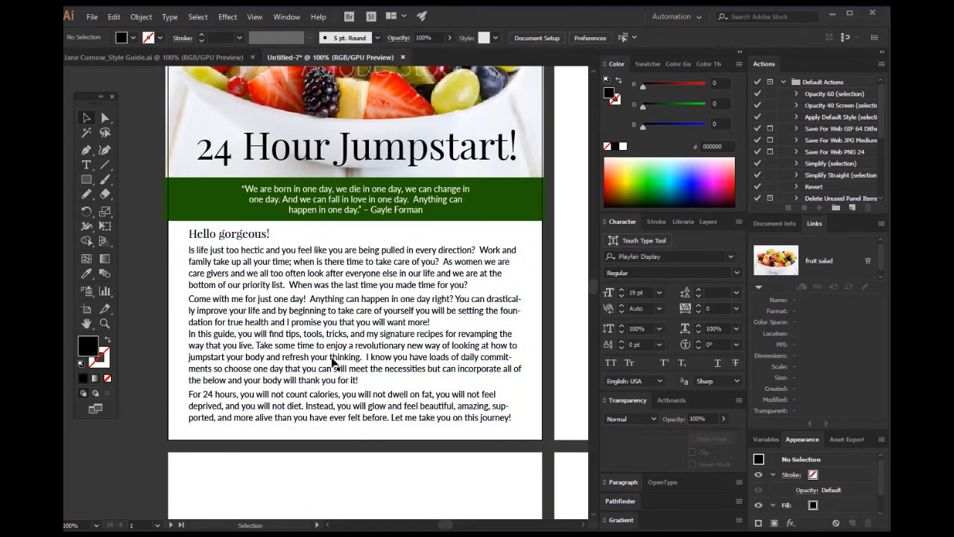
Switch to the Word guide and copy the "Imagine this" heading with its list through "You're carving out time within your day that is just for you!"
click(86, 324)
drag(505, 301, 245, 317)
mouse_move(429, 219)
mouse_down()
mouse_move(320, 315)
mouse_move(332, 305)
mouse_up()
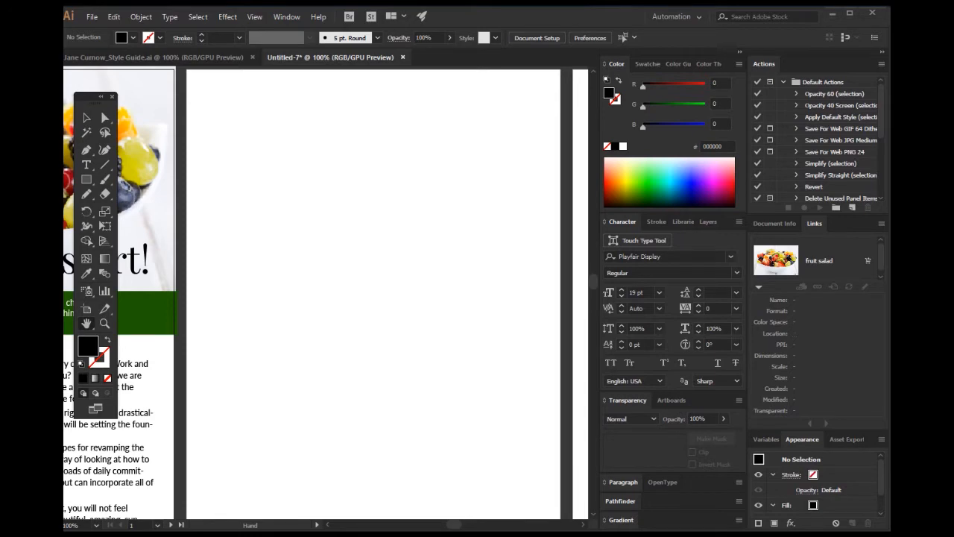
key(alt+Tab)
scroll(455, 357, down, 5)
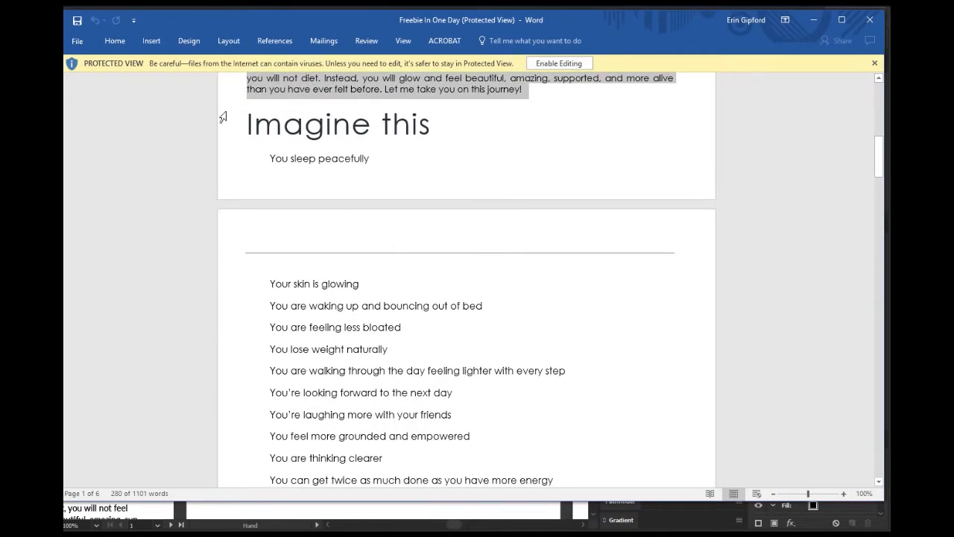
scroll(326, 321, down, 9)
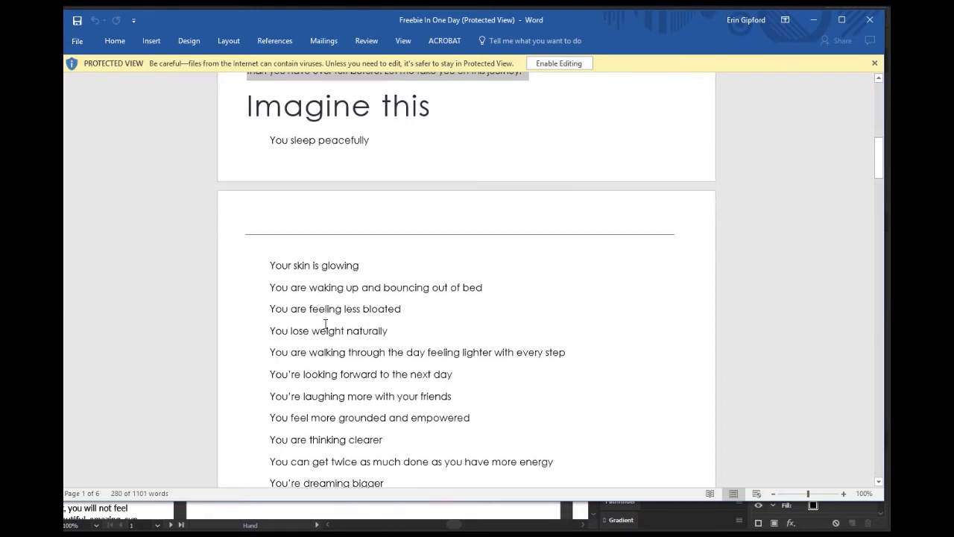
scroll(319, 320, up, 10)
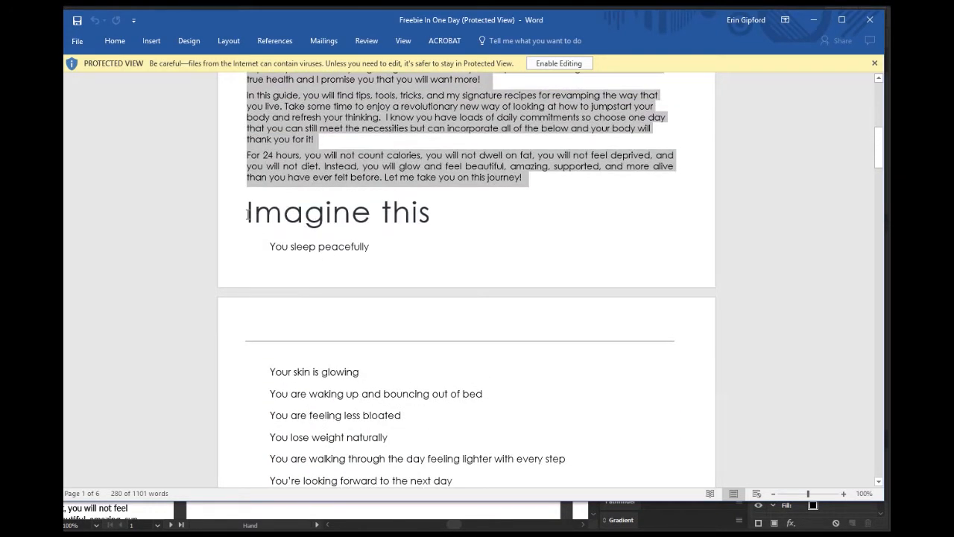
drag(249, 215, 545, 452)
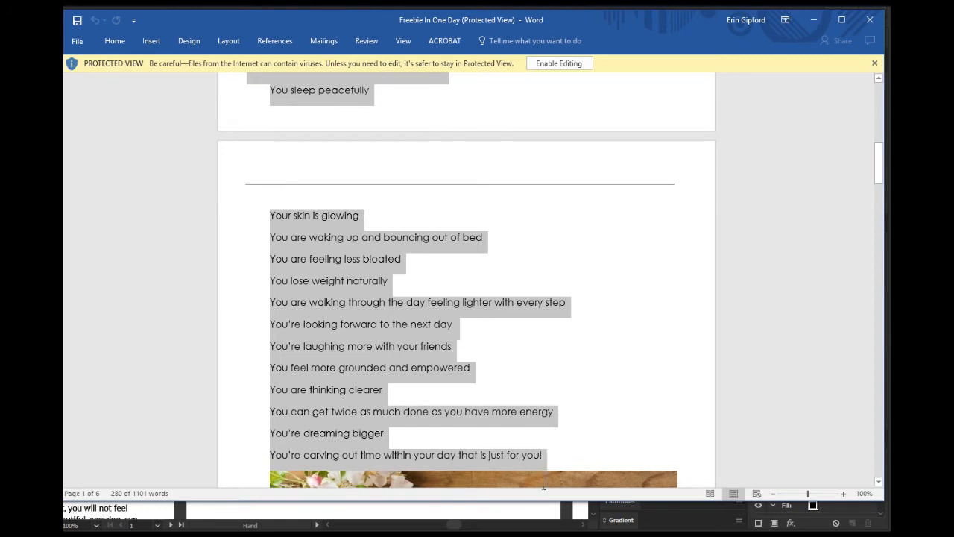
scroll(546, 453, down, 3)
scroll(546, 452, down, 1)
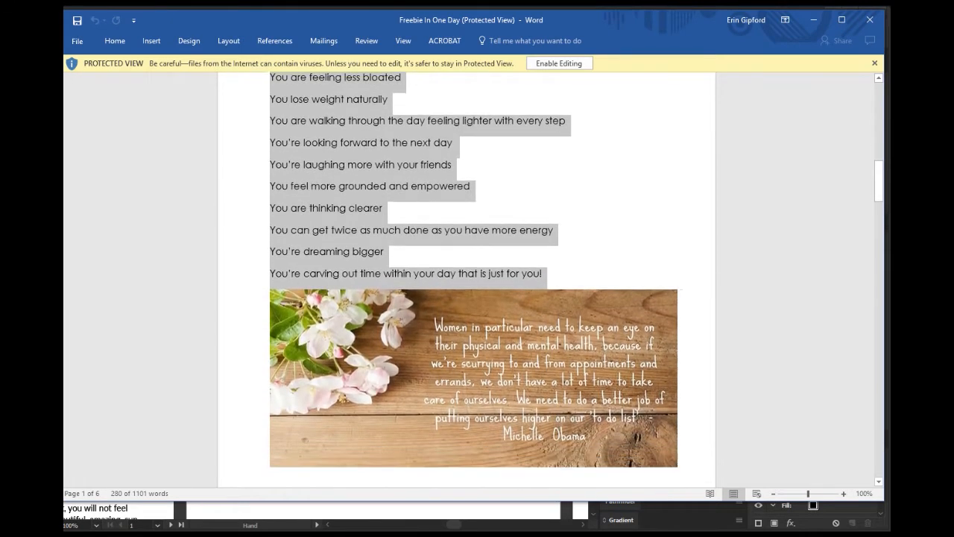
drag(546, 453, 556, 400)
scroll(548, 389, up, 4)
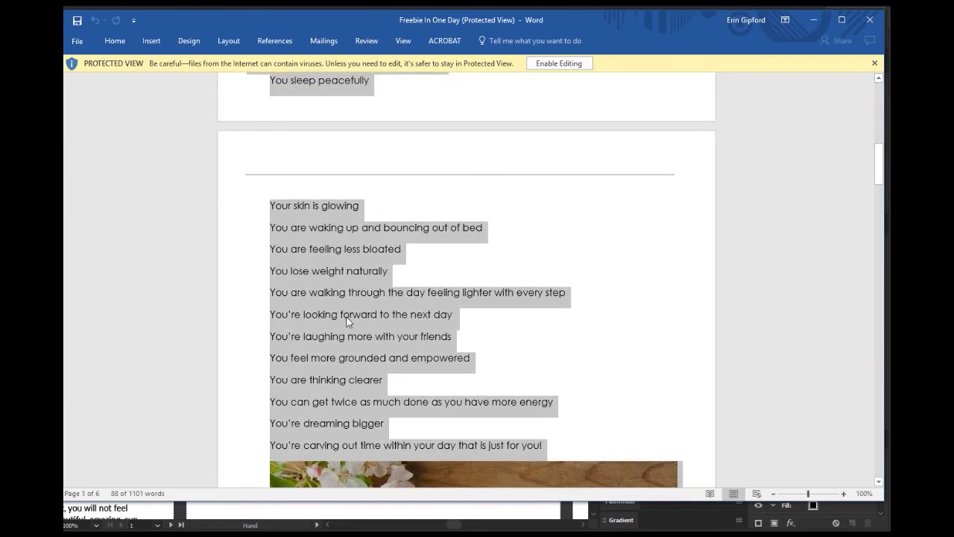
Return to Illustrator, draw a text box across most of the blank second artboard, and paste the "Imagine this" heading and list into it
click(813, 20)
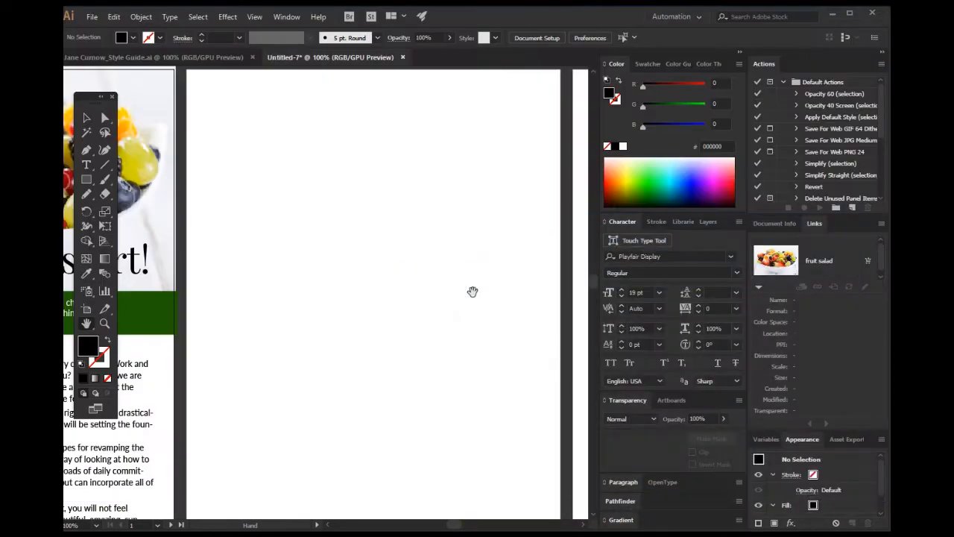
click(84, 164)
scroll(252, 207, up, 2)
scroll(249, 186, down, 1)
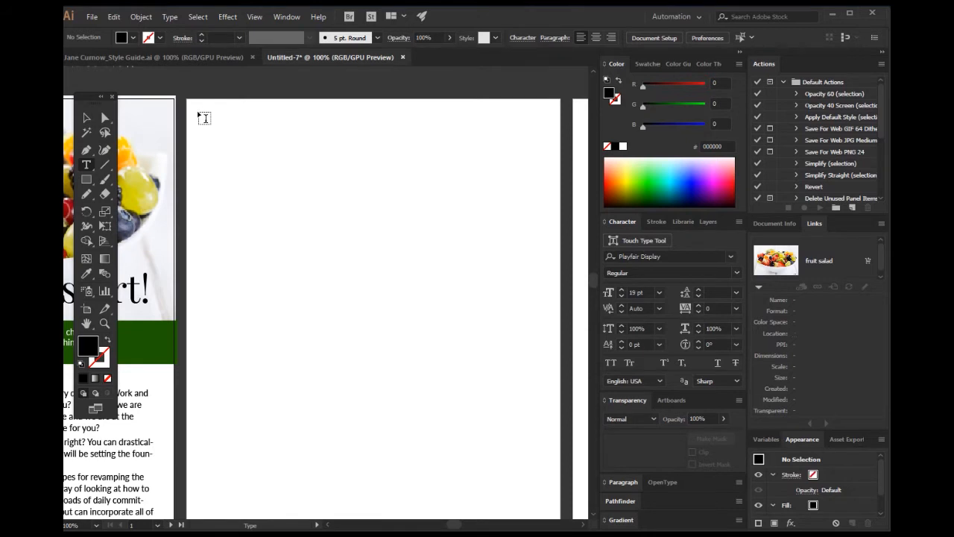
drag(198, 114, 547, 473)
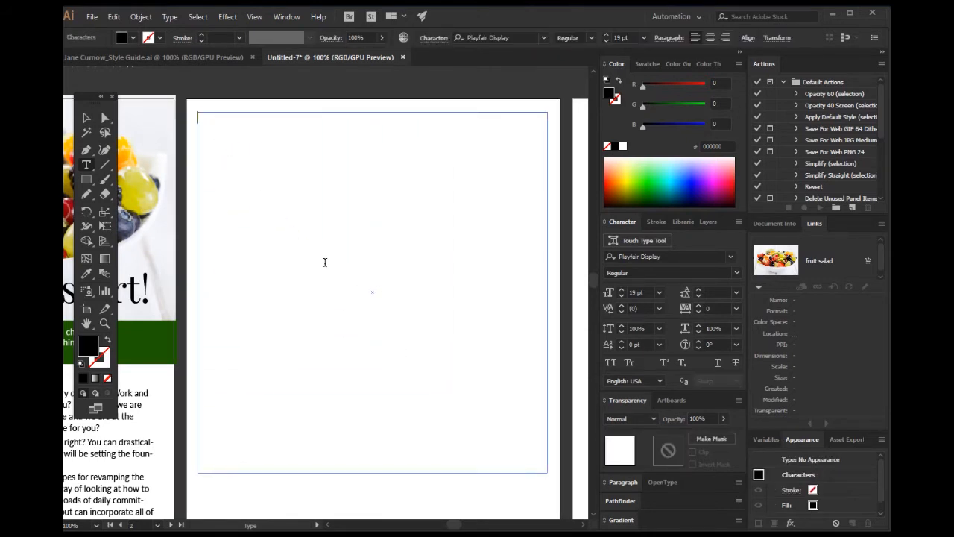
key(Escape)
double_click(343, 272)
key(ctrl+v)
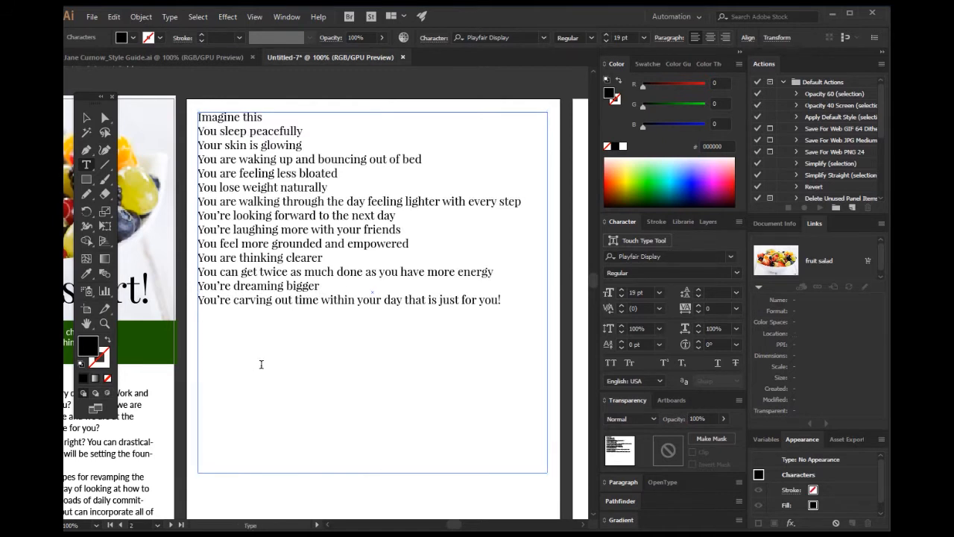
click(86, 118)
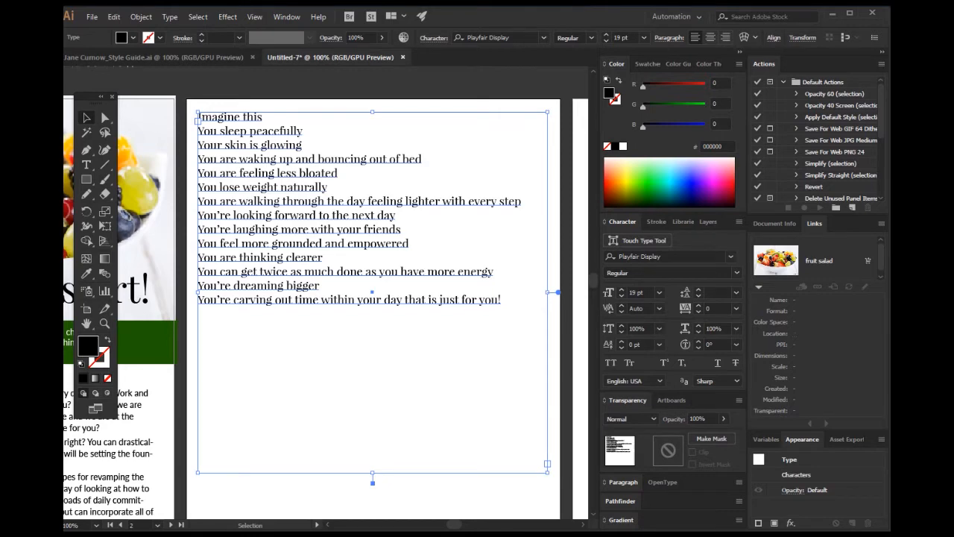
Switch to the Word guide and copy the blossom-and-wood quote picture below the "Imagine this" list
click(618, 531)
scroll(459, 316, down, 3)
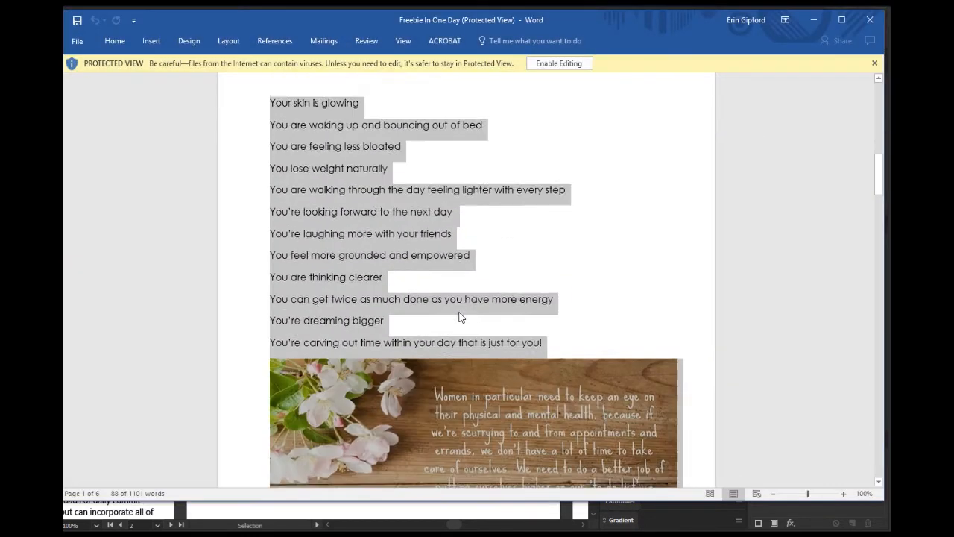
scroll(459, 317, down, 3)
click(737, 201)
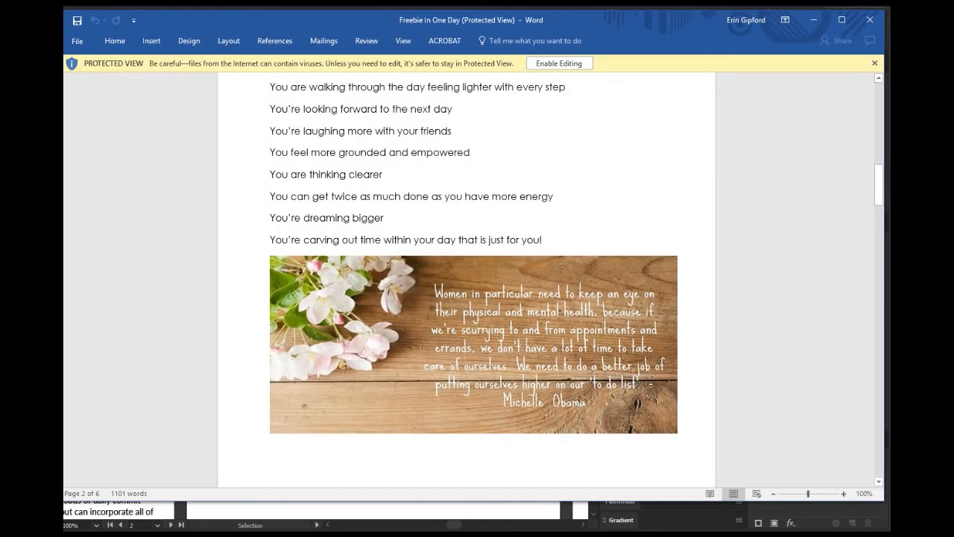
right_click(427, 331)
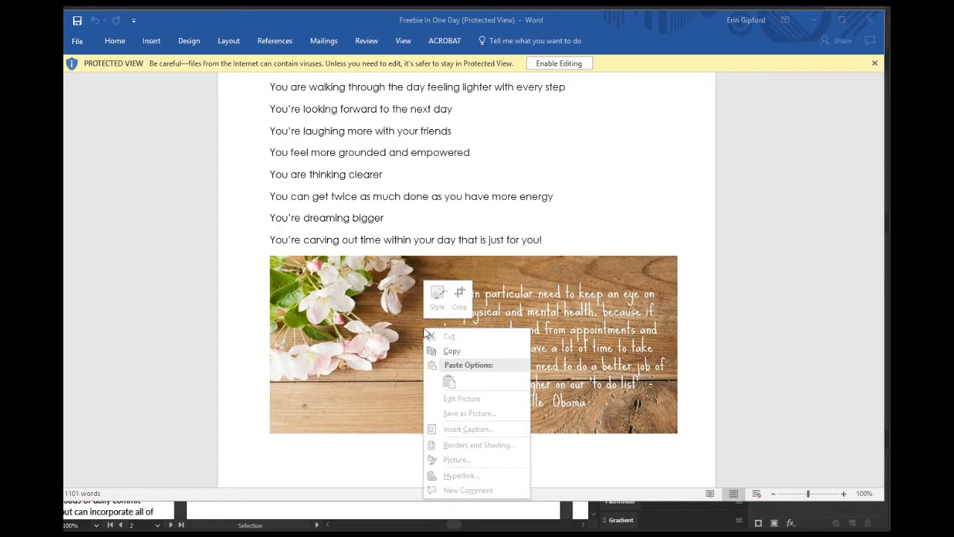
click(450, 352)
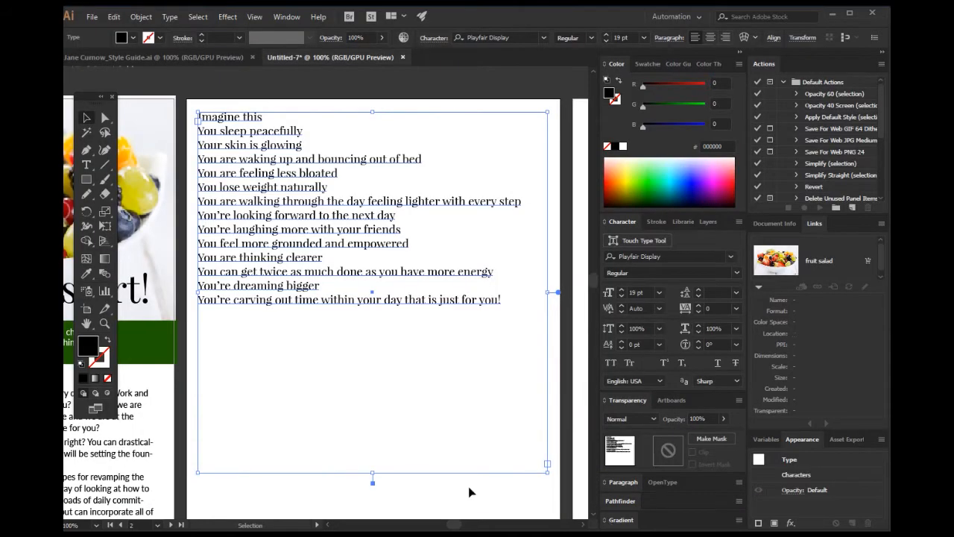
Return to Illustrator, shorten the "Imagine this" text box to end just below its last line, and deselect it
drag(377, 460, 378, 302)
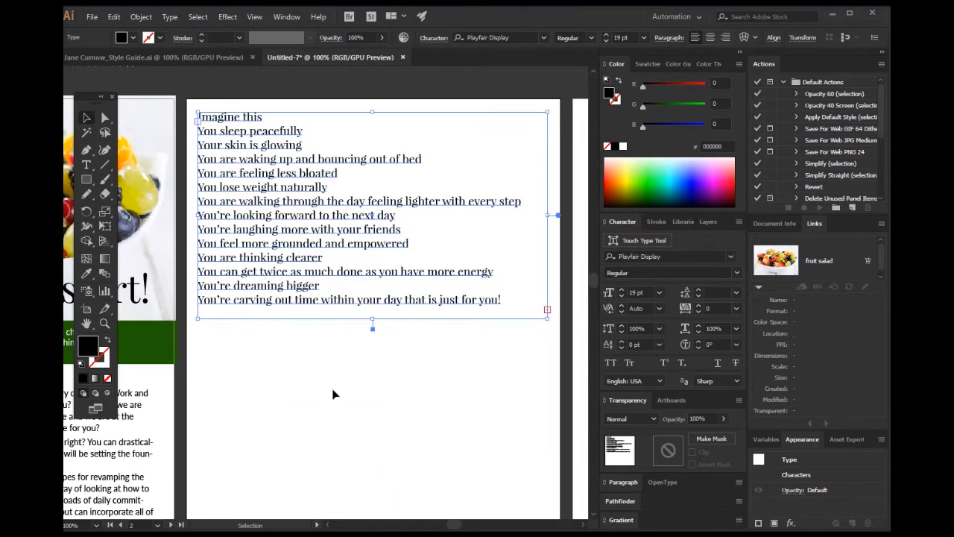
click(333, 392)
key(v)
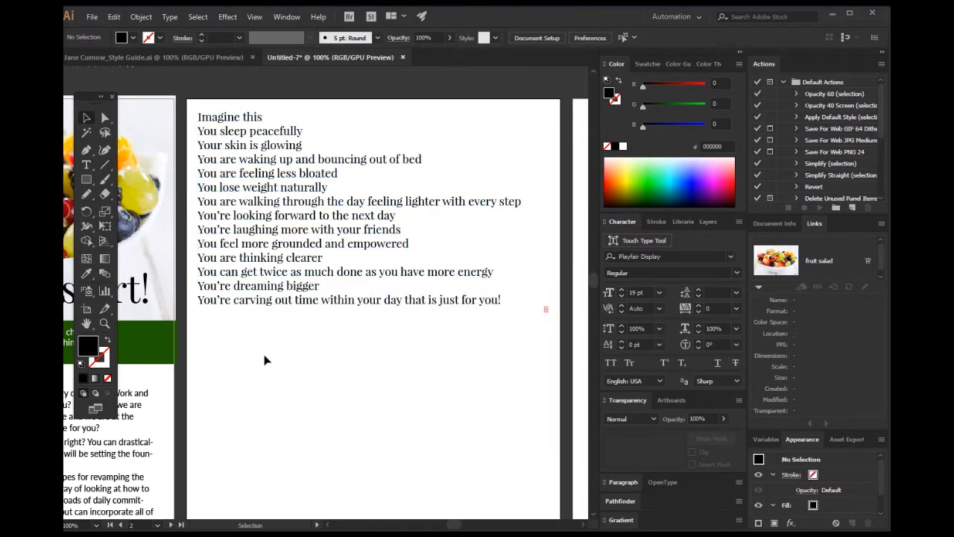
Paste the blossom-and-wood quote picture onto the second artboard and place it below the list, centred at about X 4.22 in, Y 8.31 in
scroll(306, 416, down, 2)
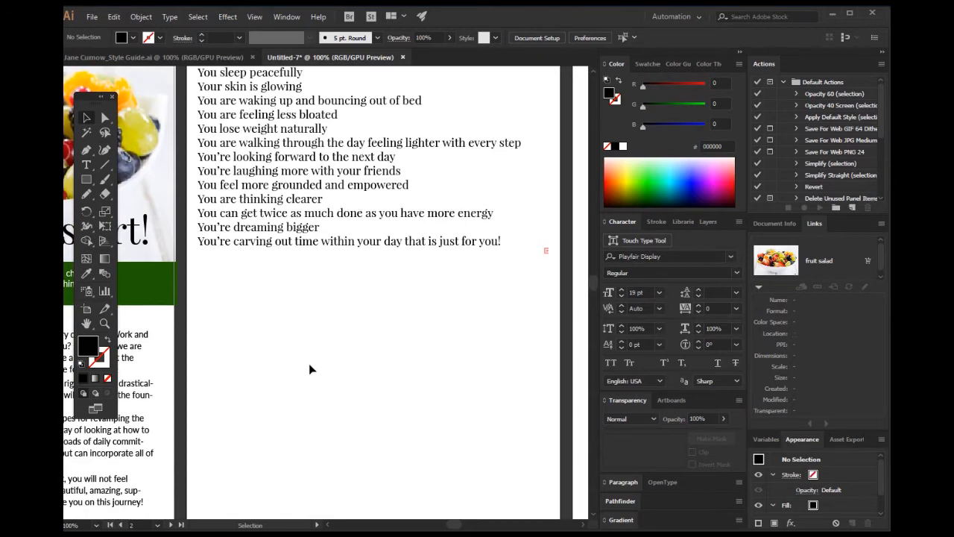
key(a)
key(ctrl+v)
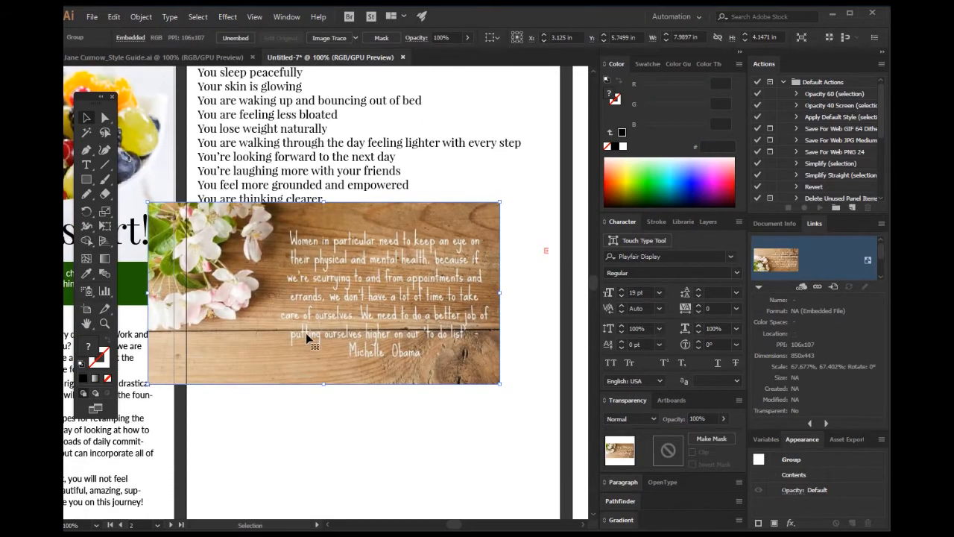
drag(308, 361, 365, 368)
scroll(358, 371, down, 2)
scroll(365, 368, up, 6)
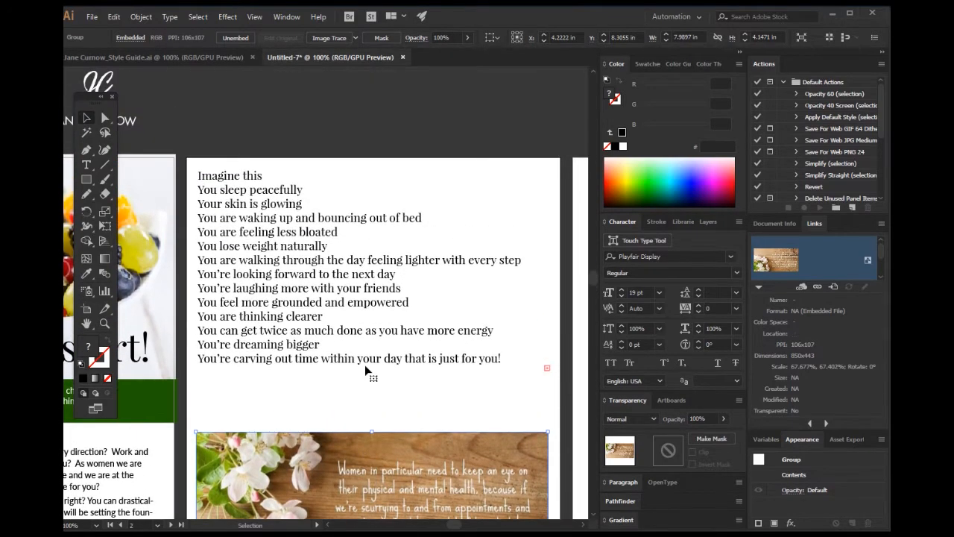
Shift the "Imagine this" text box slightly inward from the second artboard's edges and add "..." after its heading
click(365, 364)
drag(274, 278, 281, 291)
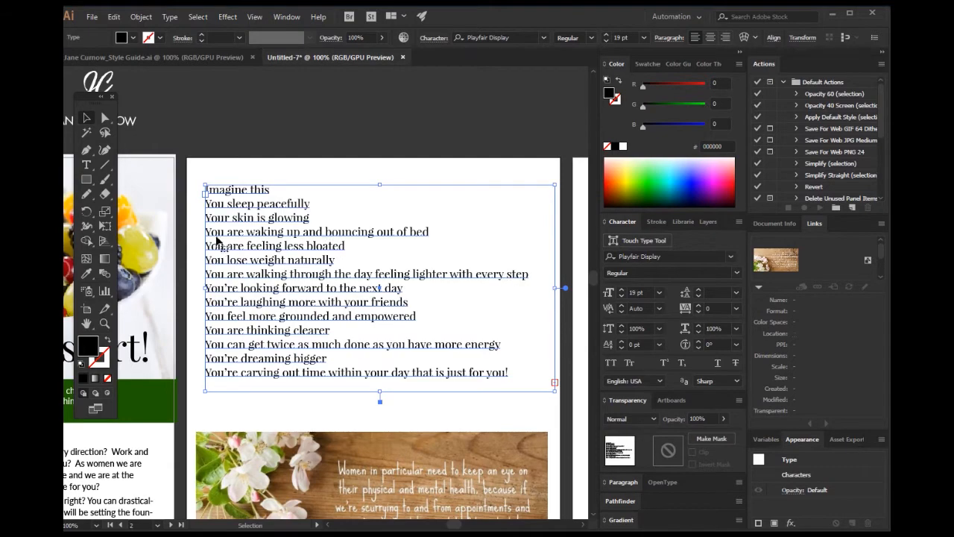
click(87, 165)
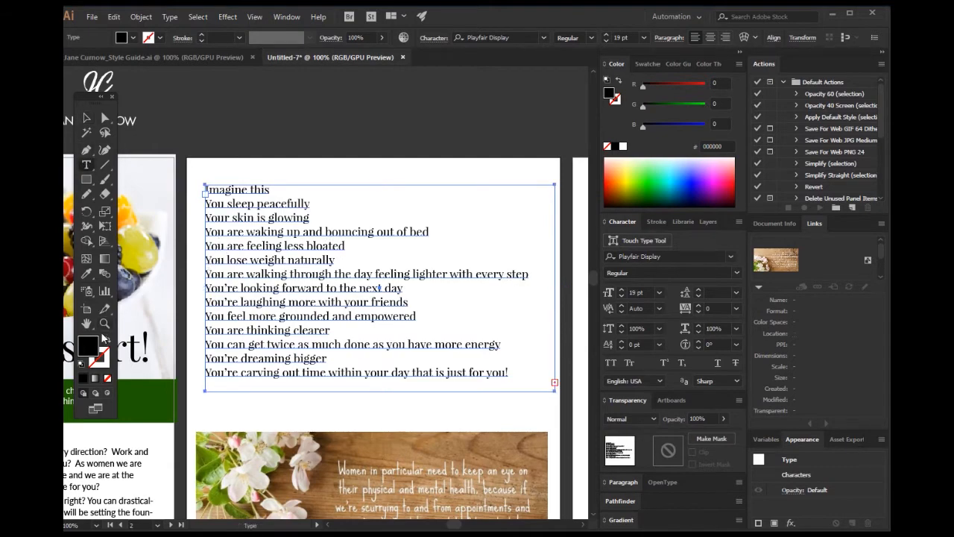
key(h)
drag(226, 300, 441, 205)
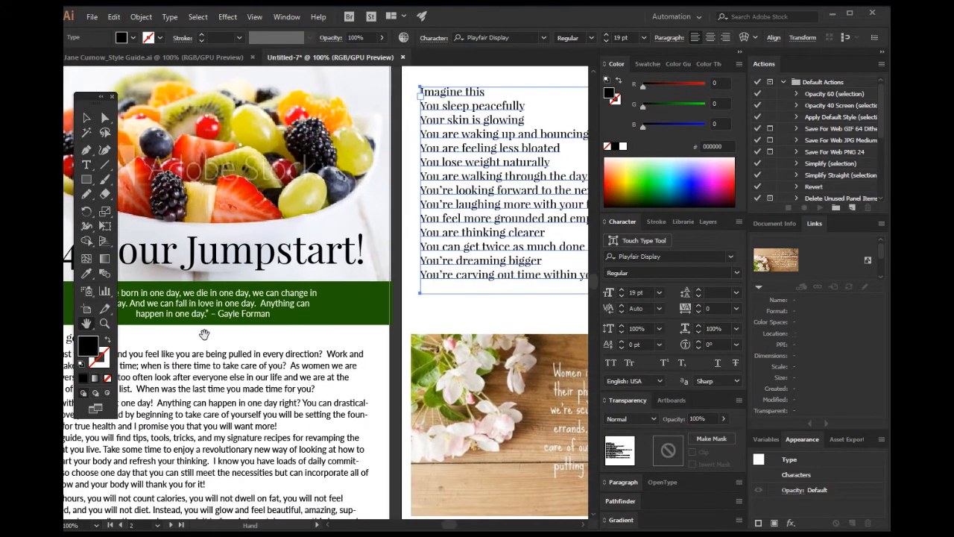
drag(204, 334, 303, 293)
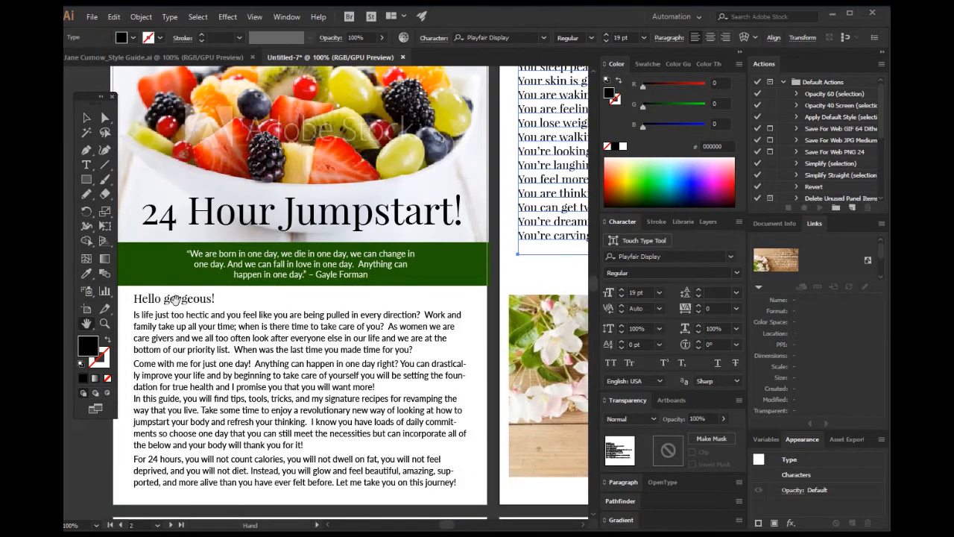
drag(518, 181, 190, 251)
click(88, 163)
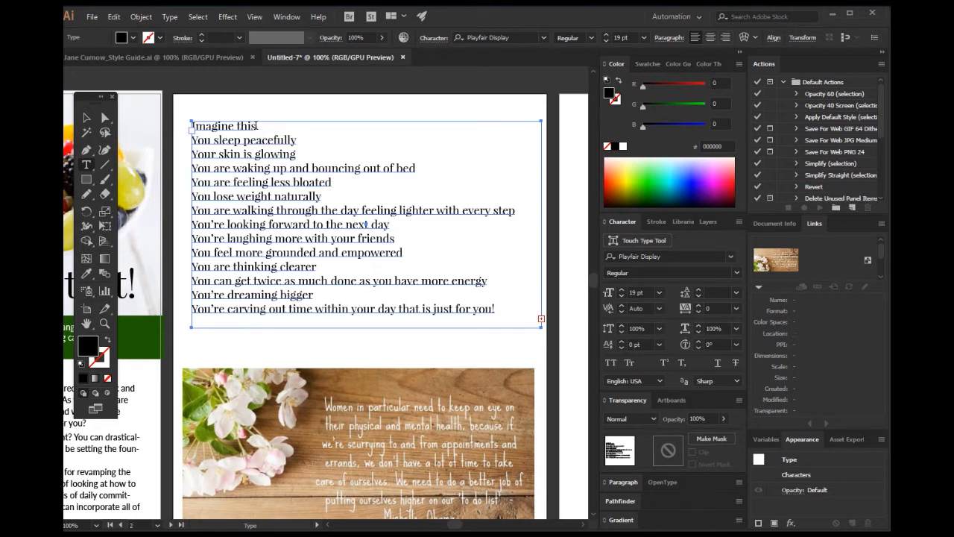
click(262, 131)
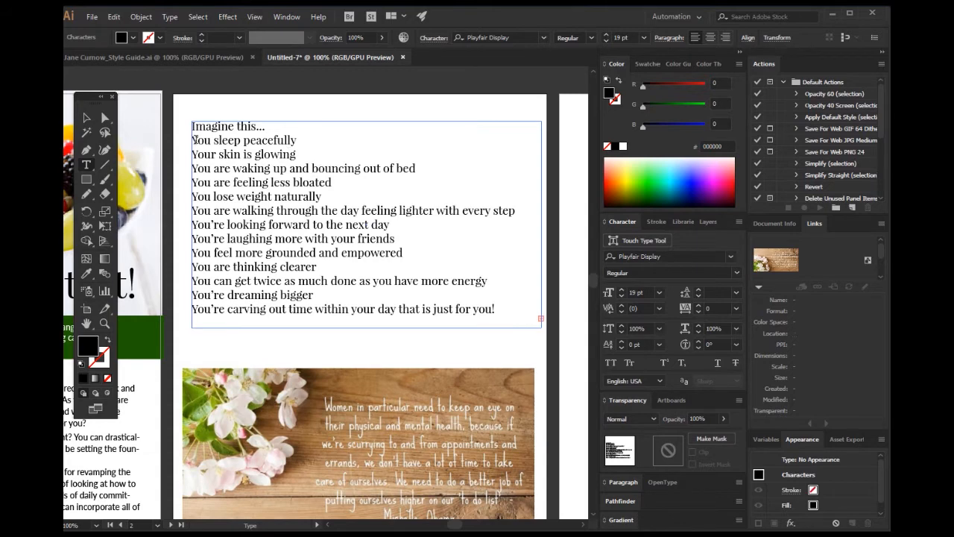
Set all list lines below the "Imagine this..." heading in Lato Regular at 14 pt
drag(193, 140, 497, 313)
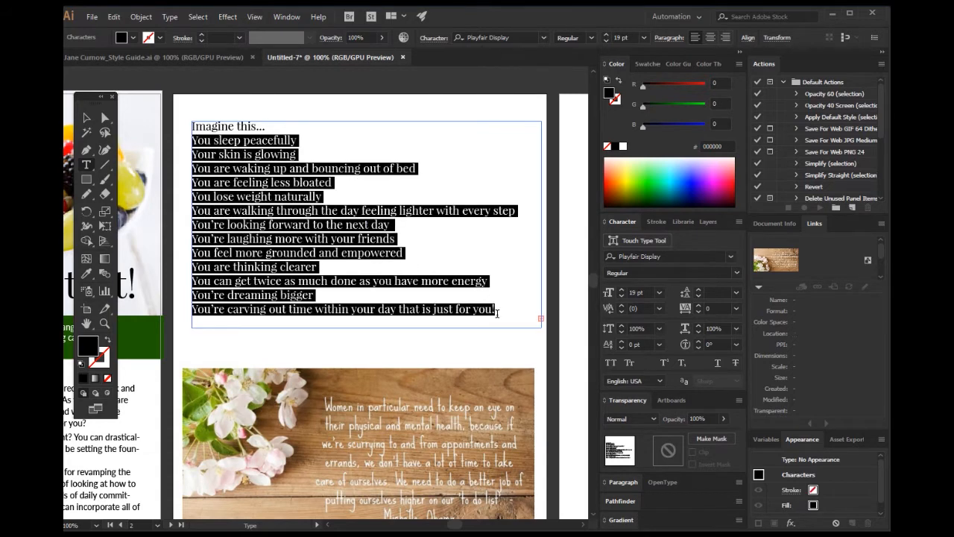
click(508, 37)
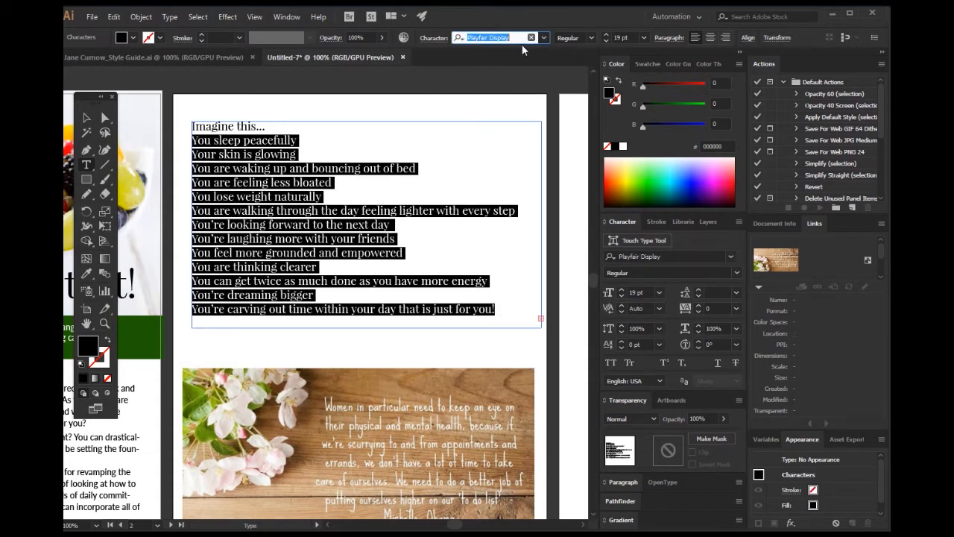
text(lato)
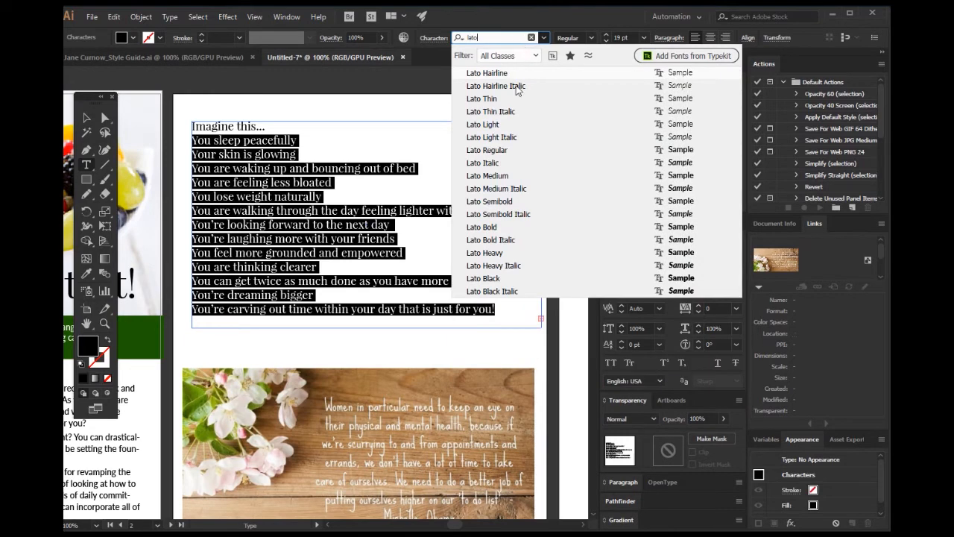
click(506, 153)
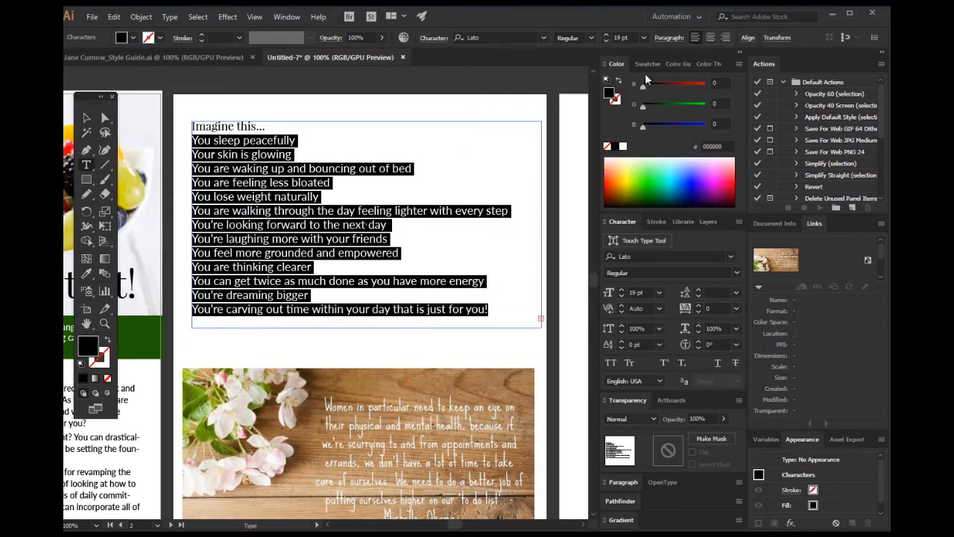
click(607, 36)
text(14)
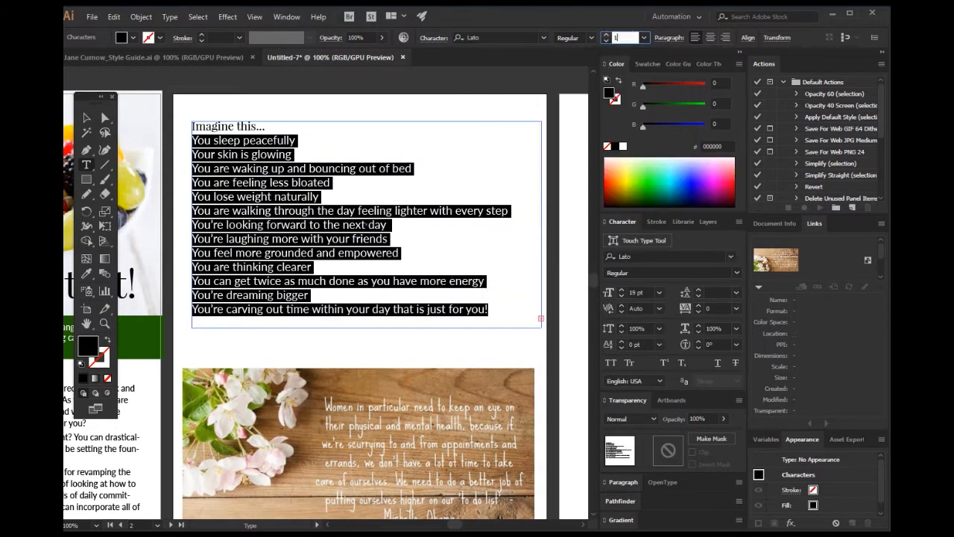
key(Return)
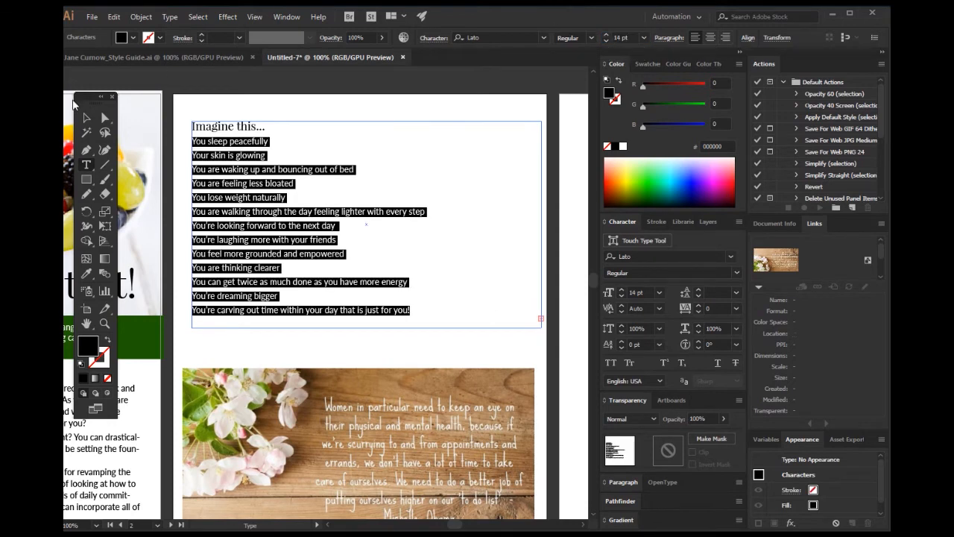
Lengthen the "Imagine this..." text box and delete the empty lines after the list's last line
click(86, 117)
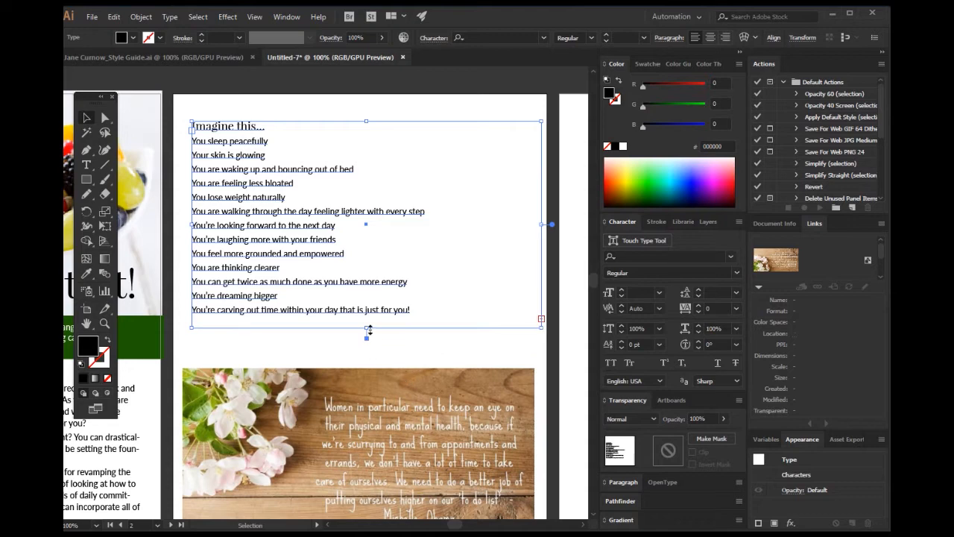
drag(368, 329, 368, 386)
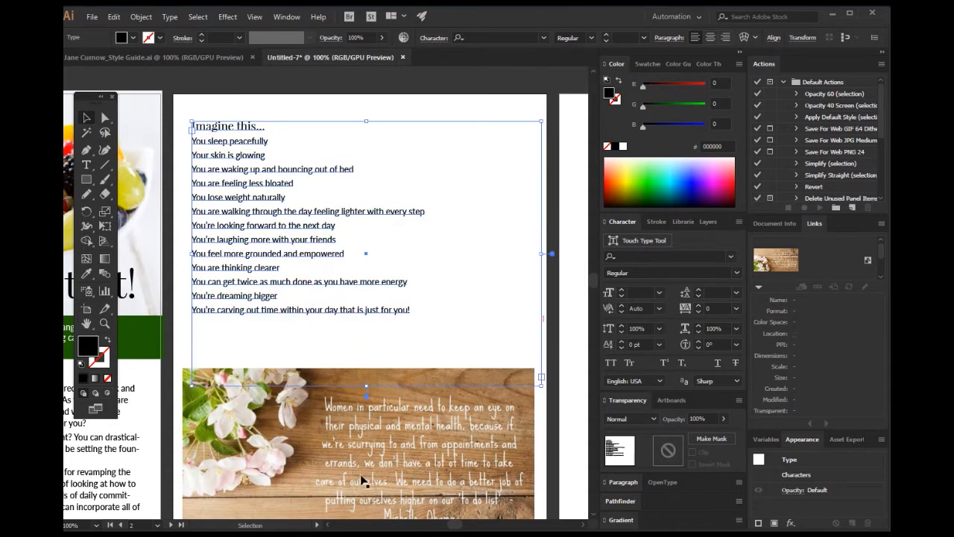
click(87, 166)
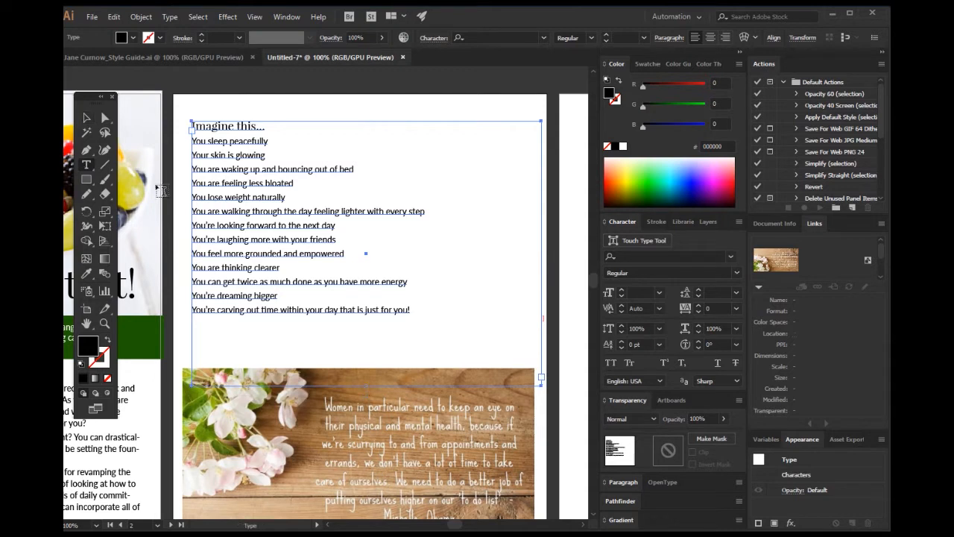
click(414, 311)
key(Return)
key(Return)
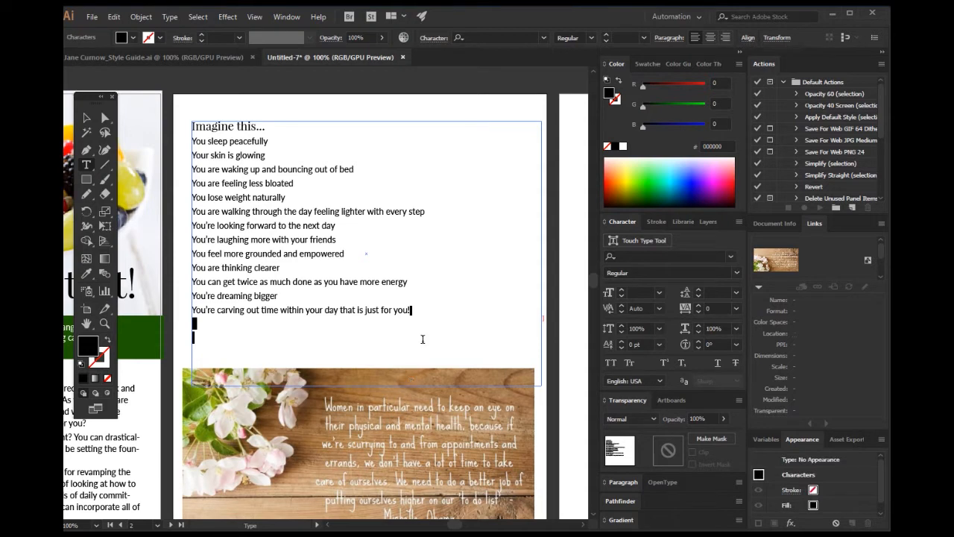
key(BackSpace)
key(BackSpace)
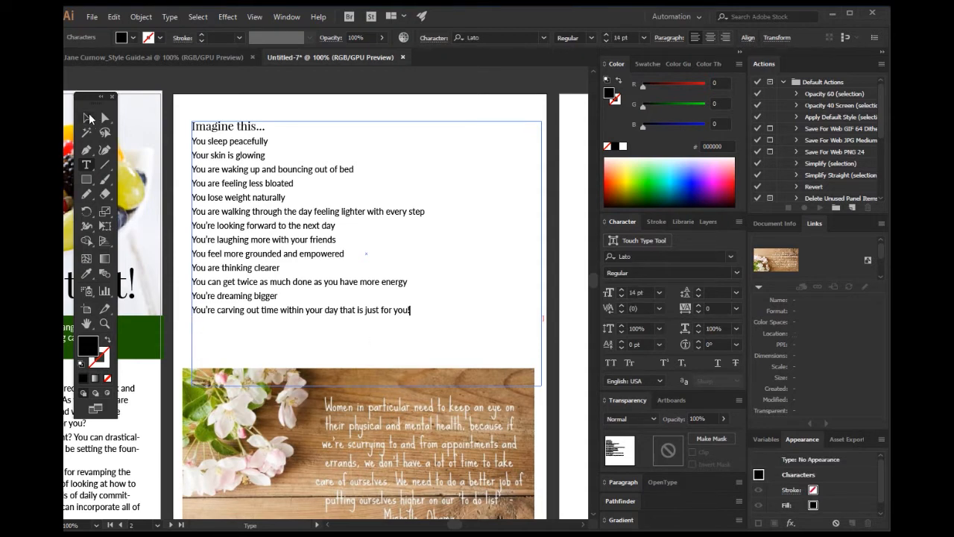
Shorten the "Imagine this..." text box to end just below its last line and deselect it
click(86, 117)
drag(366, 387, 373, 324)
click(411, 351)
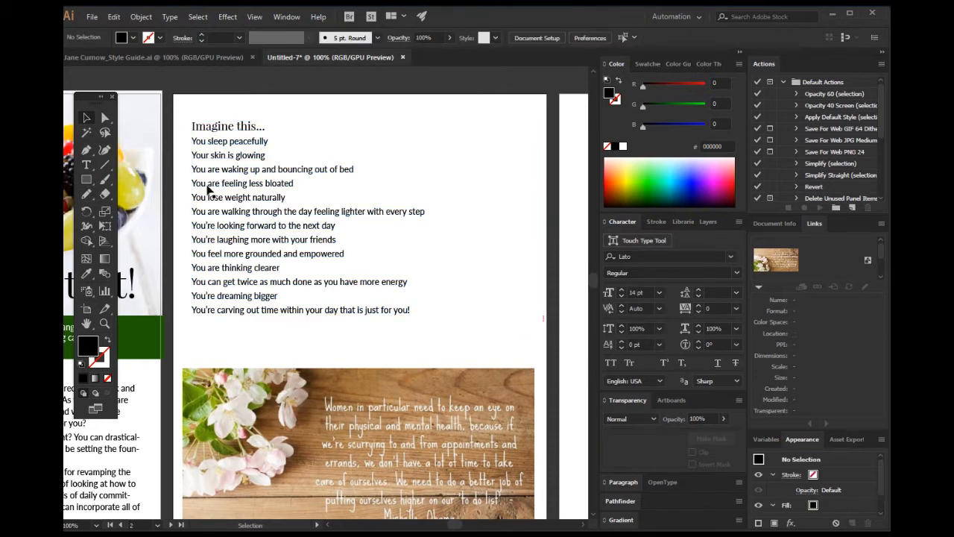
Enlarge the "Imagine this..." heading to 27 pt
click(87, 169)
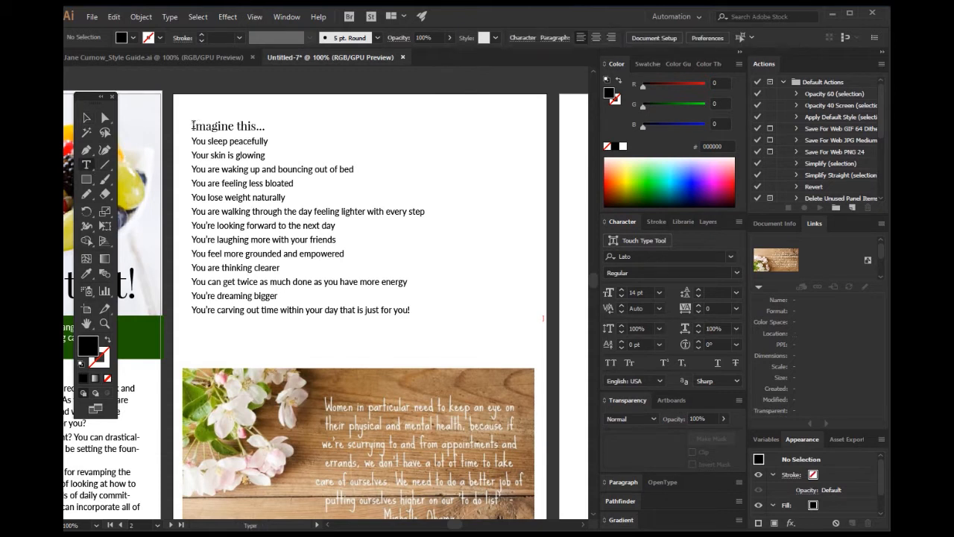
drag(193, 125, 270, 128)
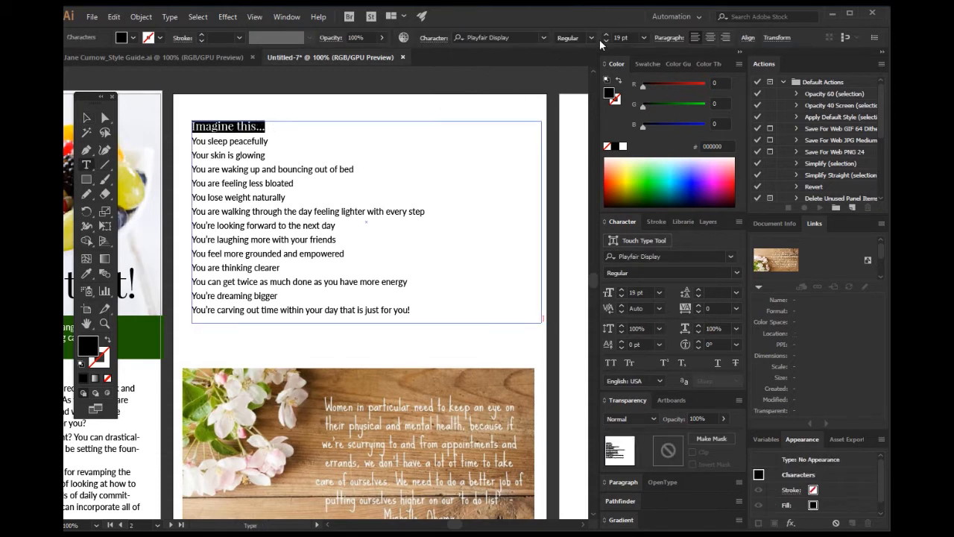
key(ctrl+shift+period)
key(ctrl+shift+period)
key(ctrl+shift+period)
key(ctrl+shift+period)
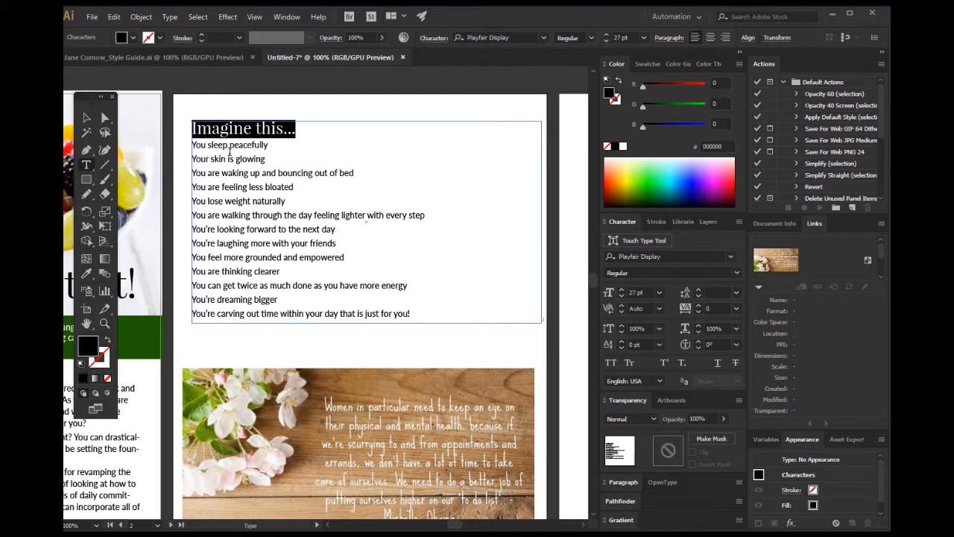
Insert a blank line below the "Imagine this..." heading and lengthen the text box to fit the whole list
click(192, 144)
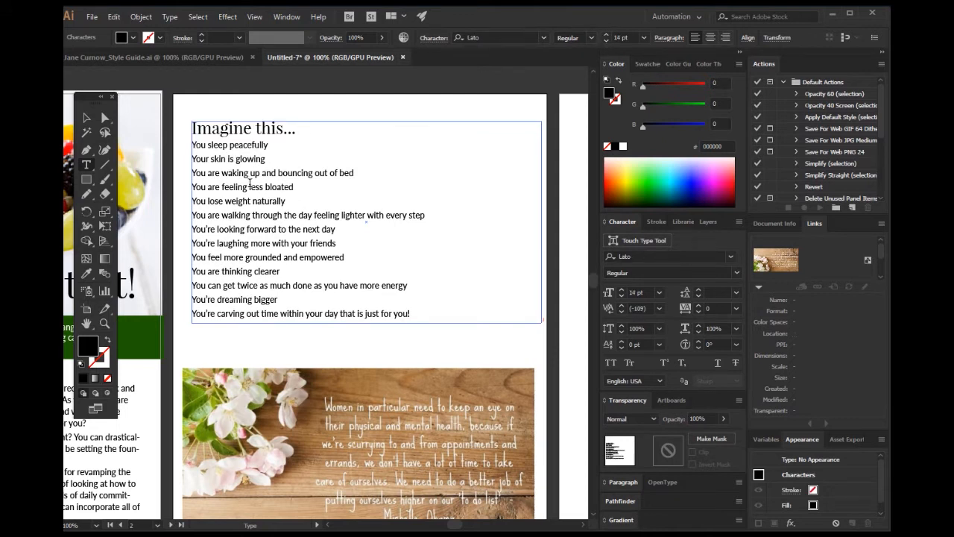
key(Return)
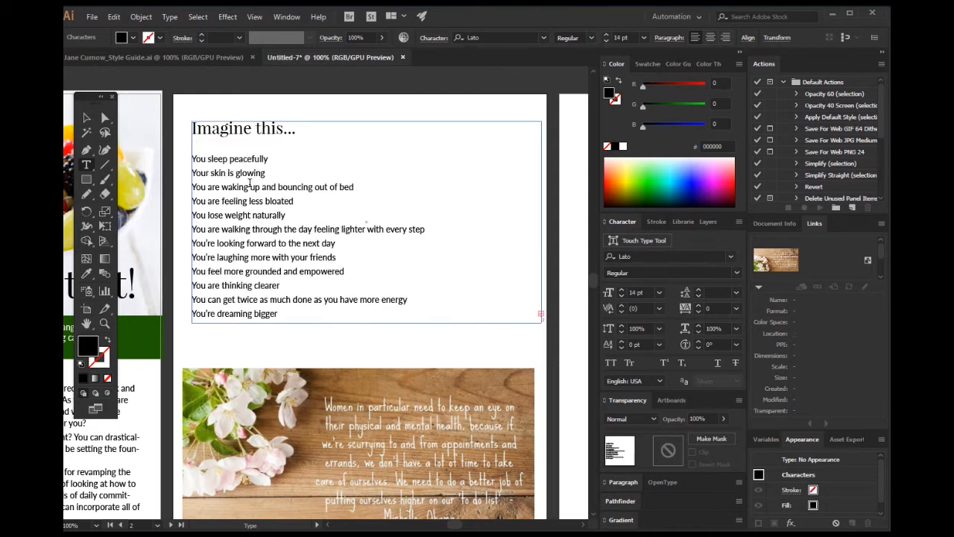
key(Escape)
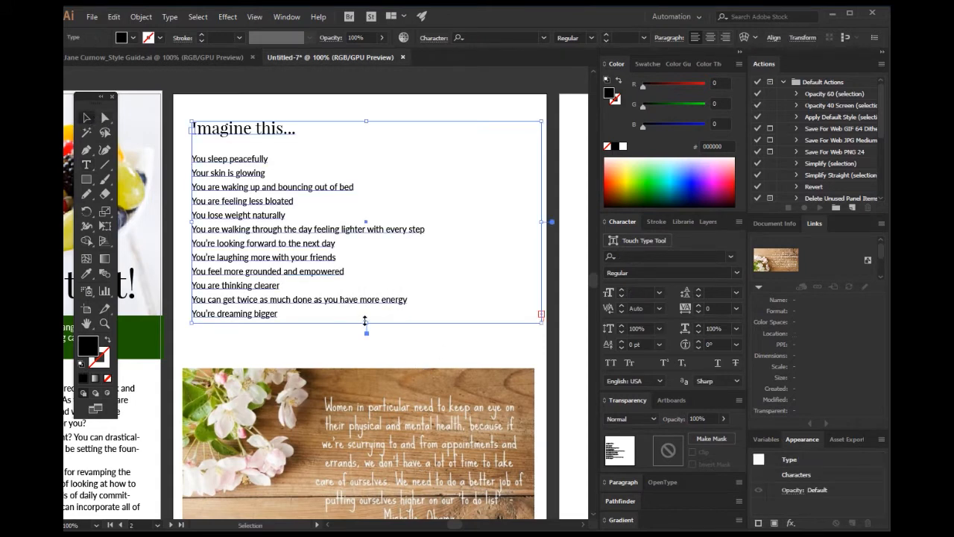
drag(365, 321, 365, 353)
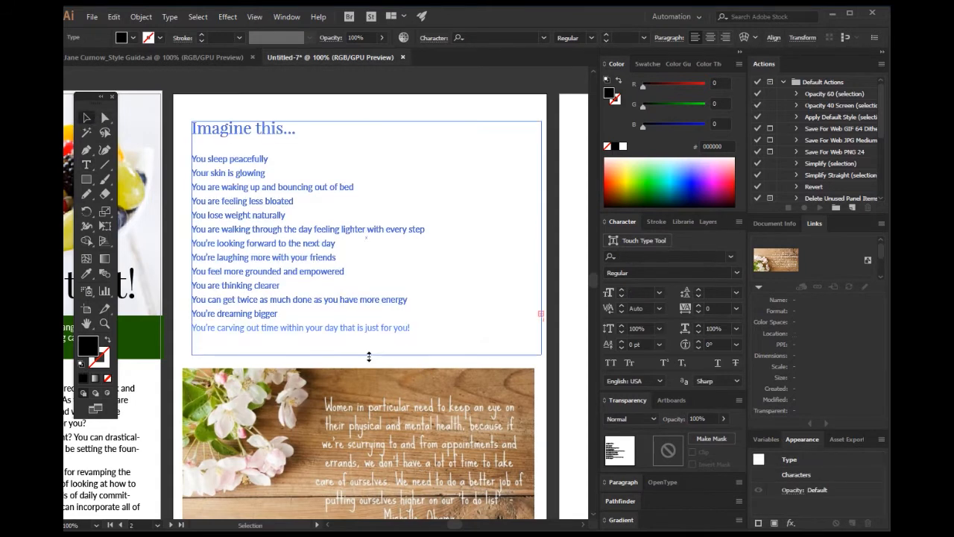
click(556, 395)
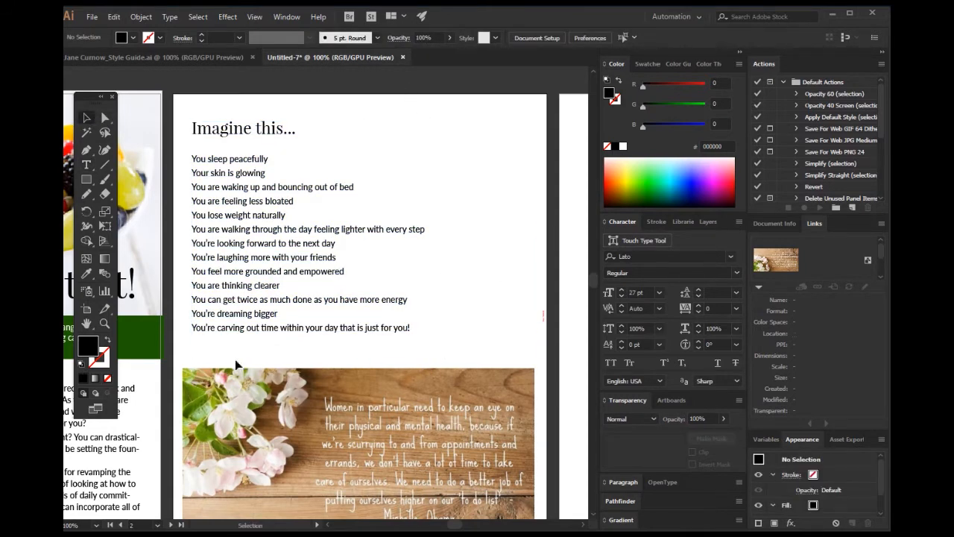
Check the "Imagine this..." heading's font size and set the cover's "Hello gorgeous!" heading to the same 27 pt
scroll(204, 337, left, 8)
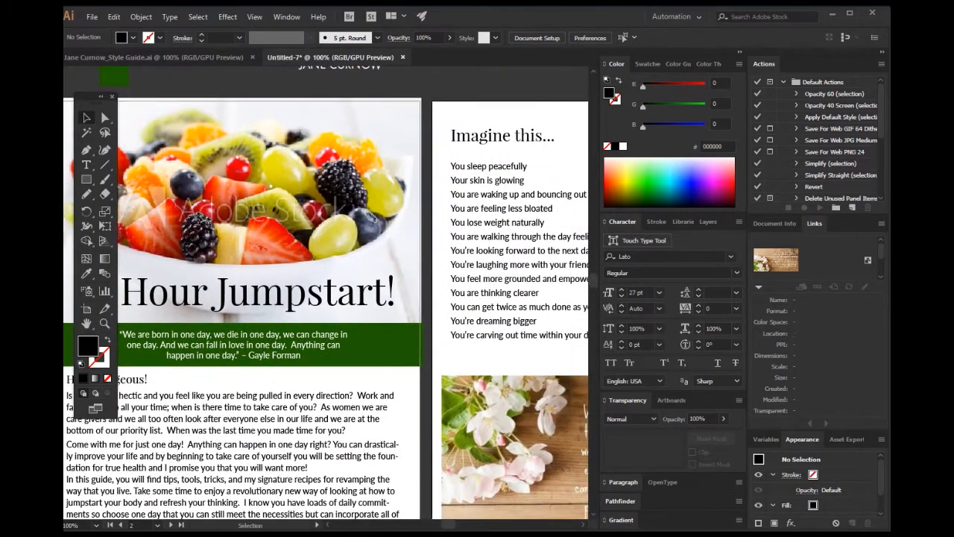
click(86, 164)
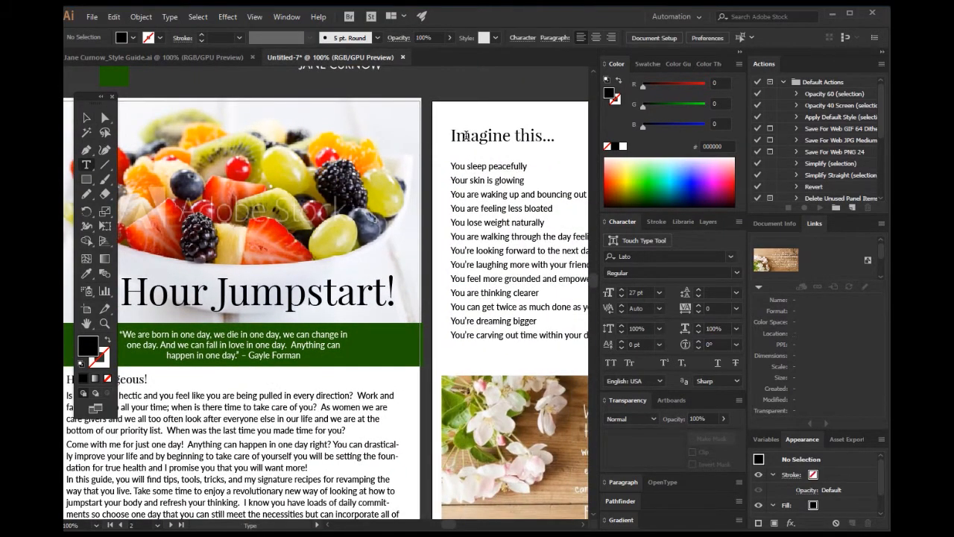
drag(470, 136, 520, 137)
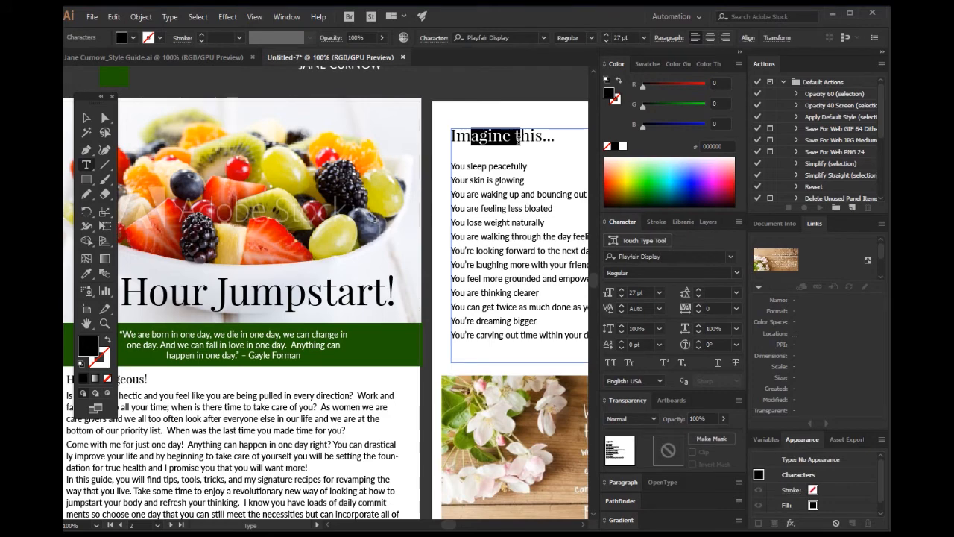
click(86, 118)
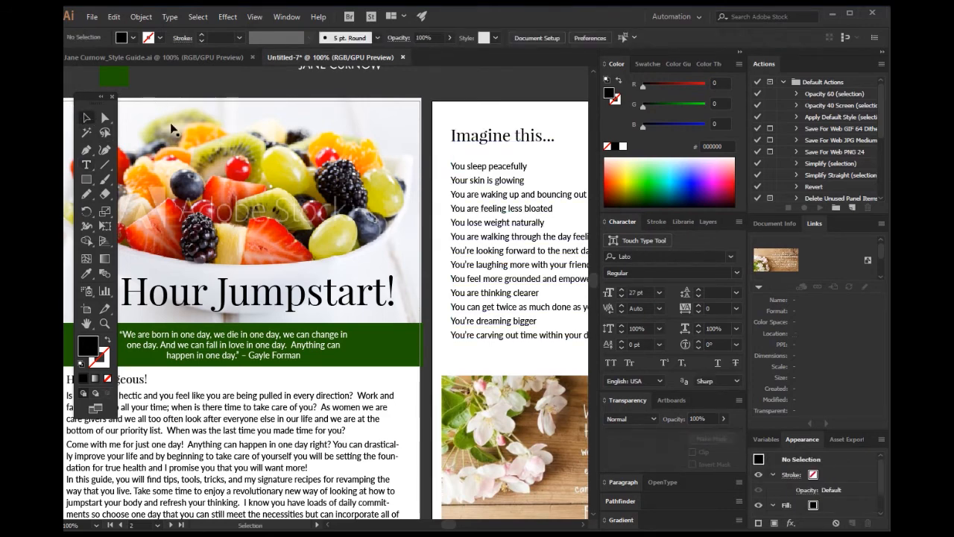
drag(202, 336, 337, 239)
click(87, 164)
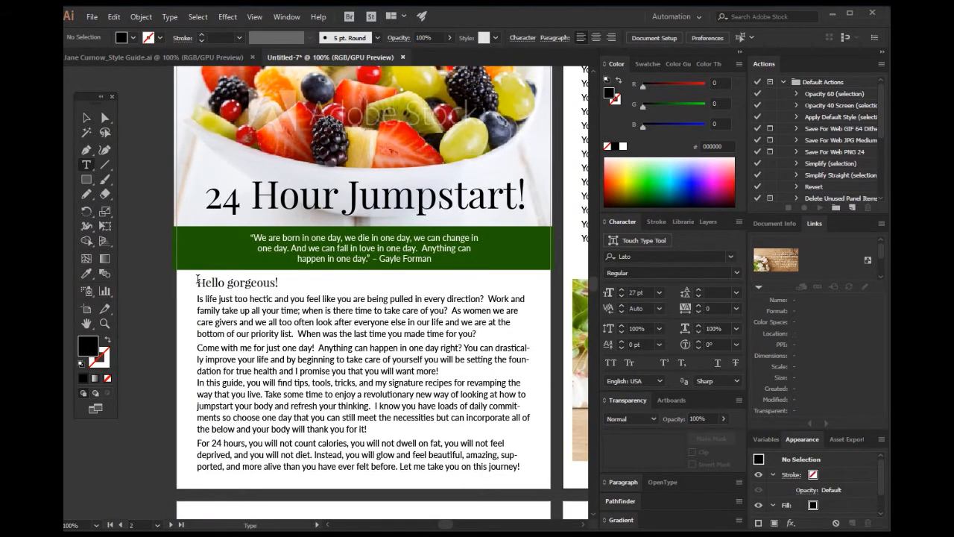
drag(198, 282, 281, 289)
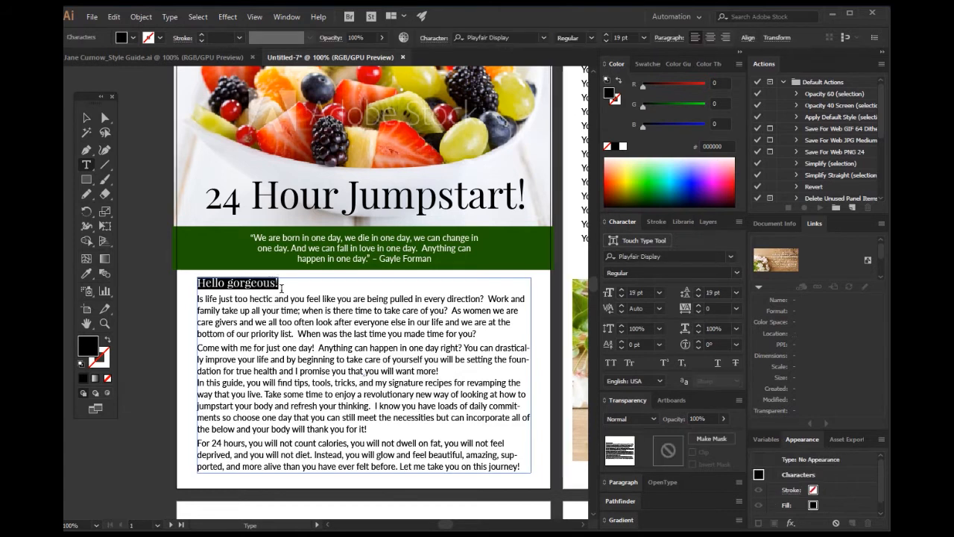
click(626, 37)
text(27)
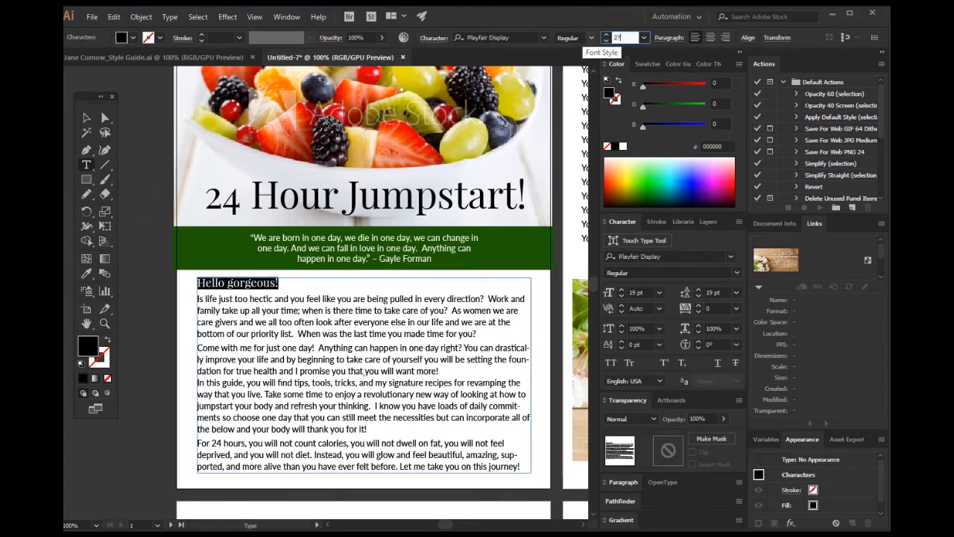
Set the "Hello gorgeous!" heading's font size to 27 pt and insert a blank line beneath it
key(Return)
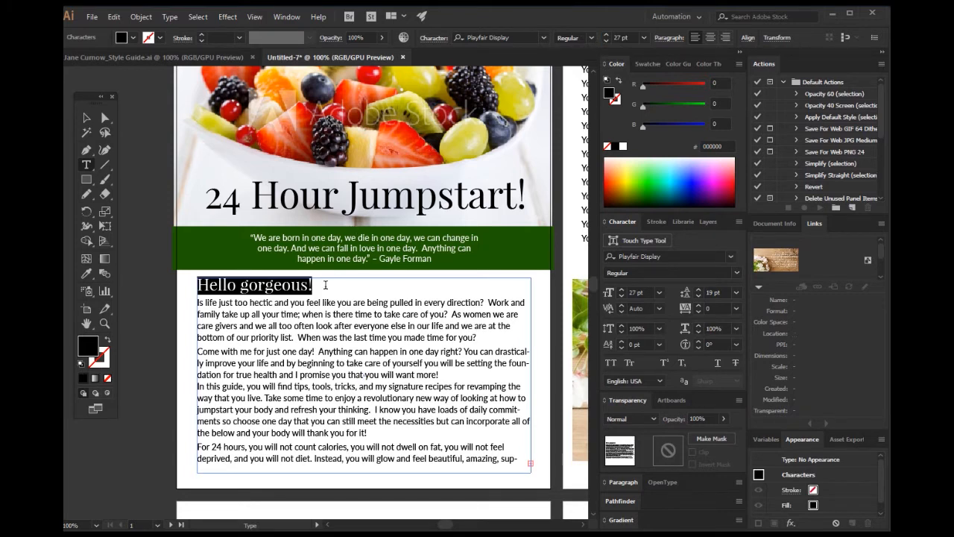
click(357, 294)
key(Return)
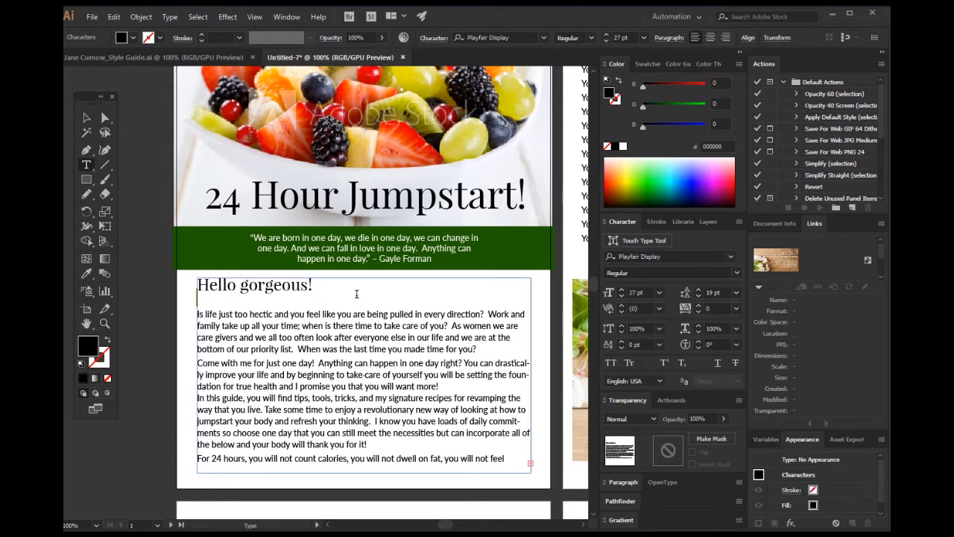
Extend the intro text frame downward so that the overflowing final paragraph fits inside it
scroll(335, 401, up, 1)
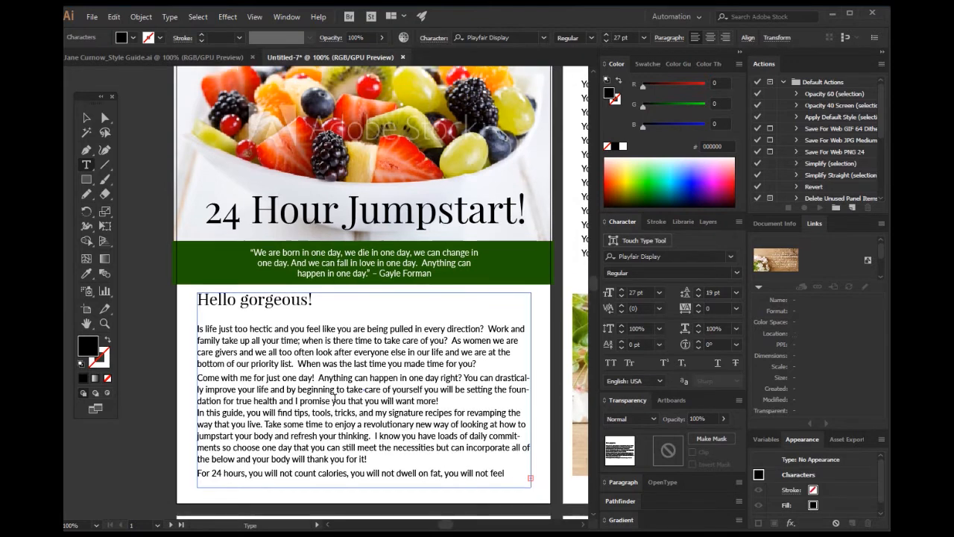
scroll(334, 400, down, 2)
click(86, 118)
scroll(358, 413, down, 5)
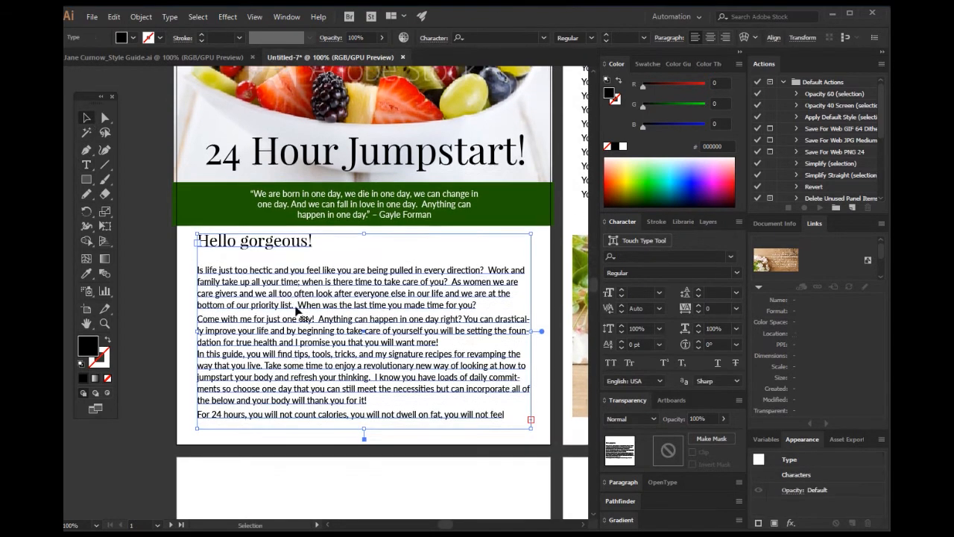
drag(365, 385, 365, 412)
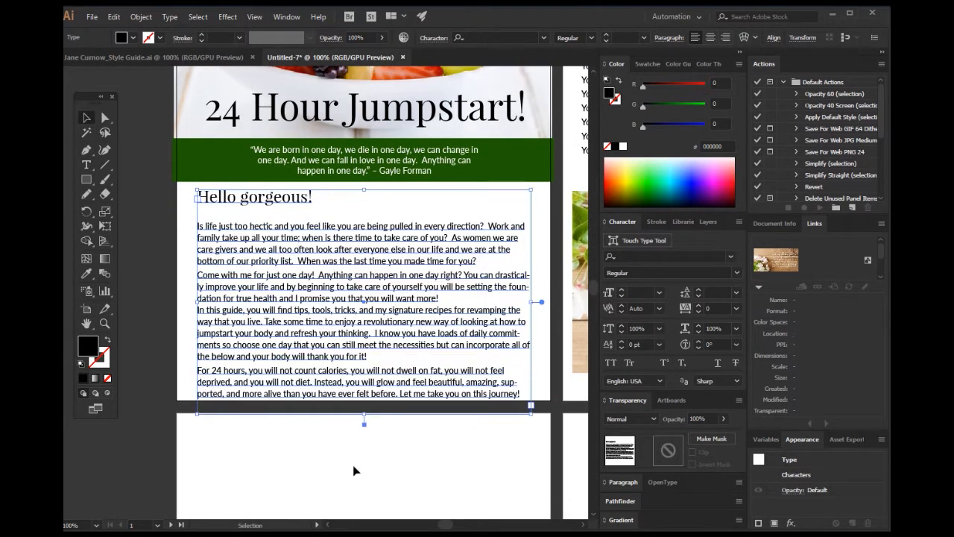
scroll(289, 430, up, 1)
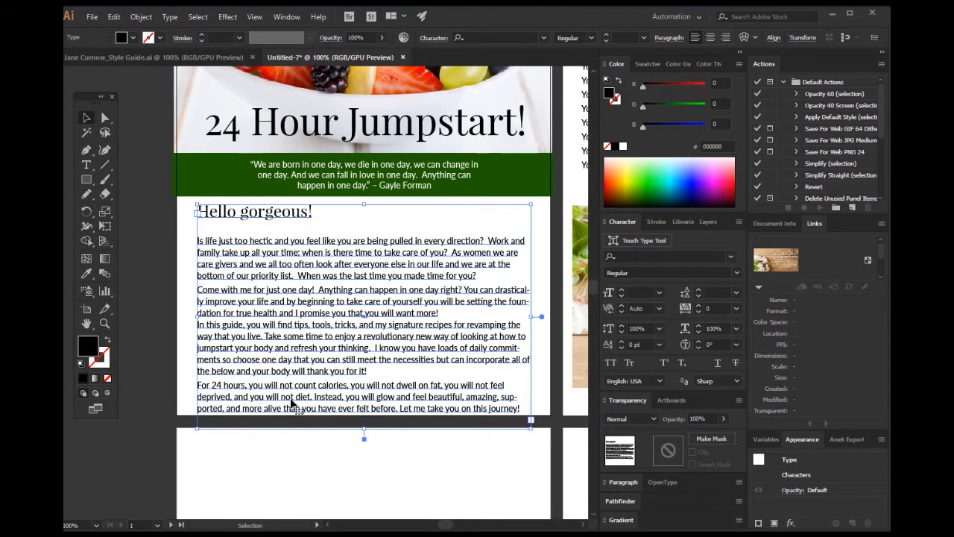
Shift only the fruit salad photo straight up slightly inside its clipping mask, keeping the mask in place
scroll(292, 403, up, 12)
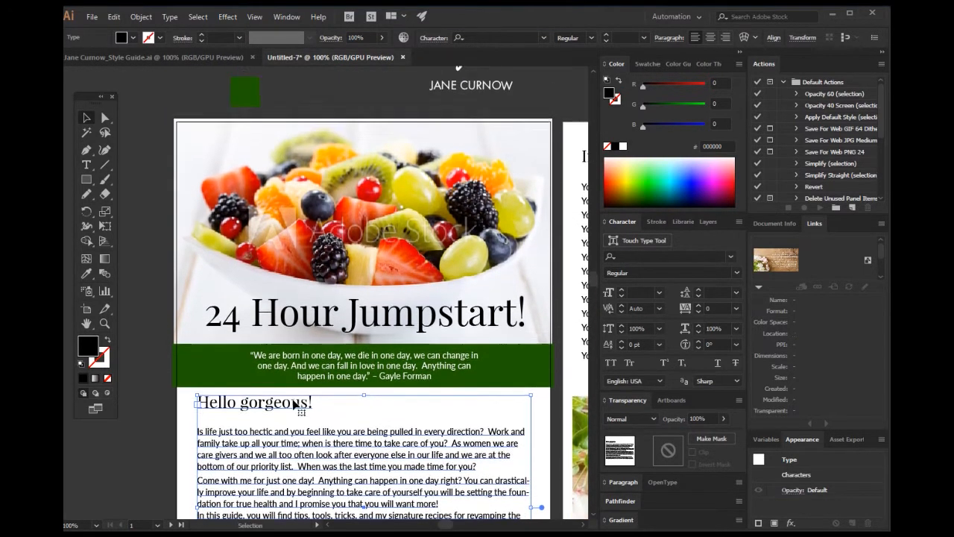
scroll(295, 403, up, 1)
key(a)
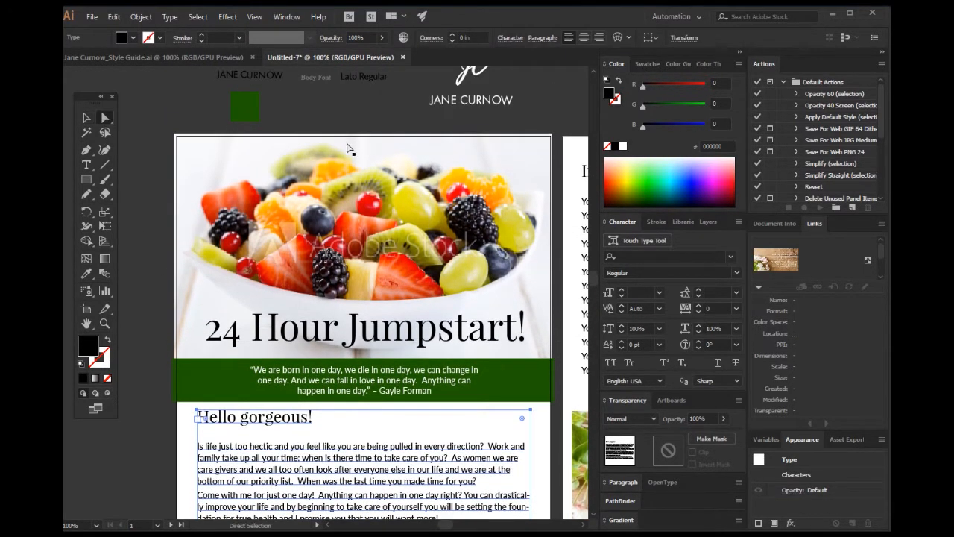
click(385, 246)
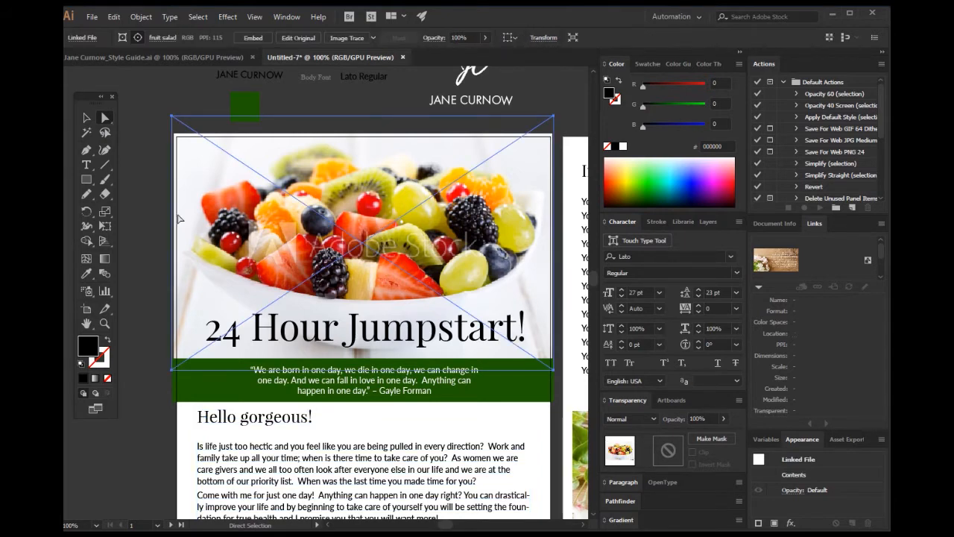
key(ctrl+shift+a)
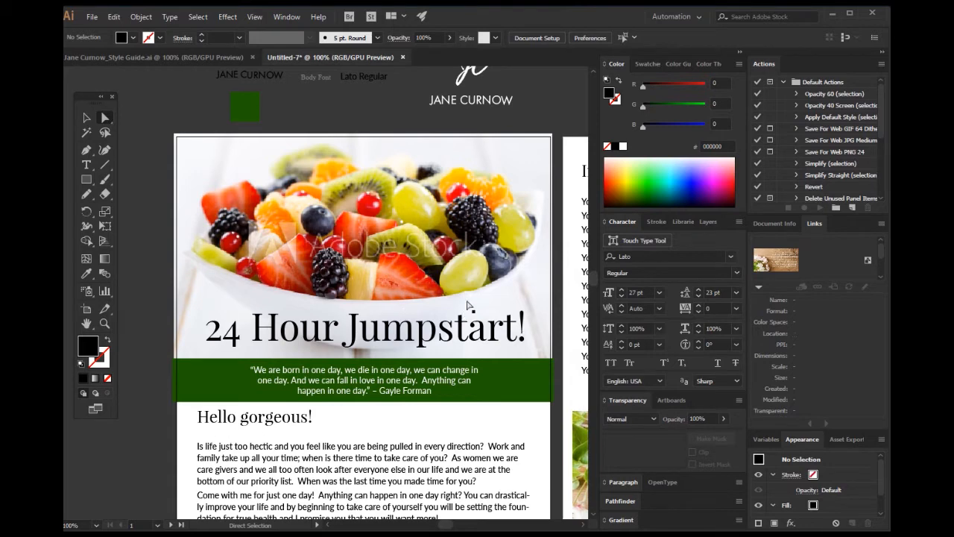
click(379, 258)
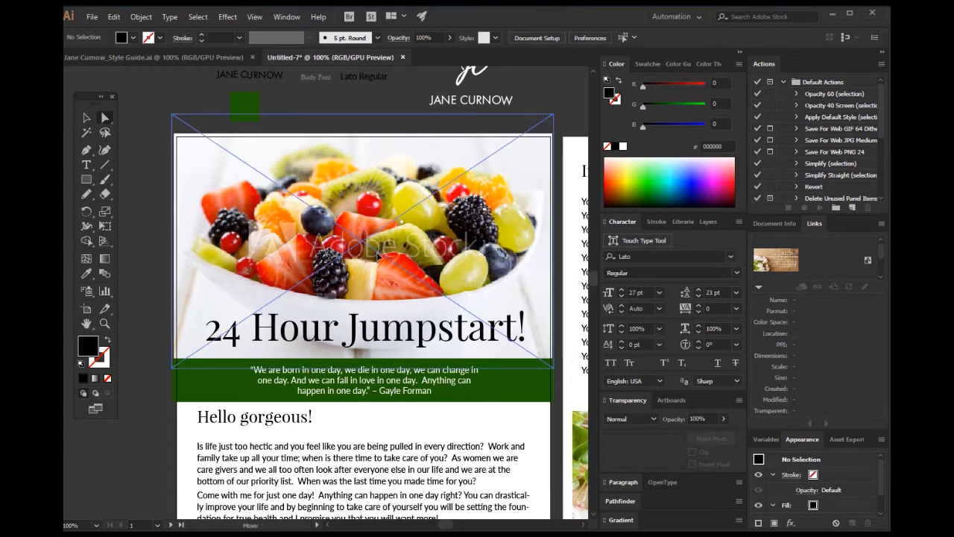
drag(379, 257, 402, 216)
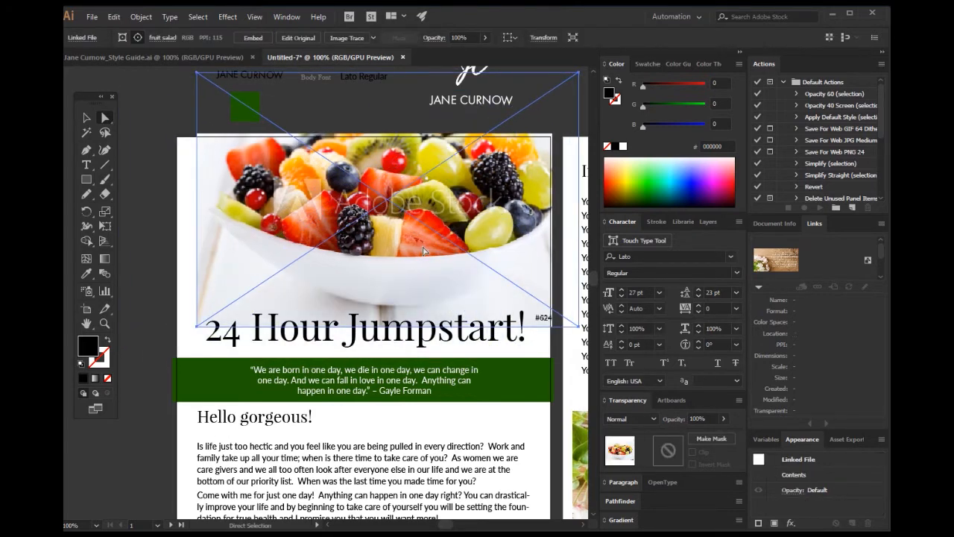
key(ctrl+z)
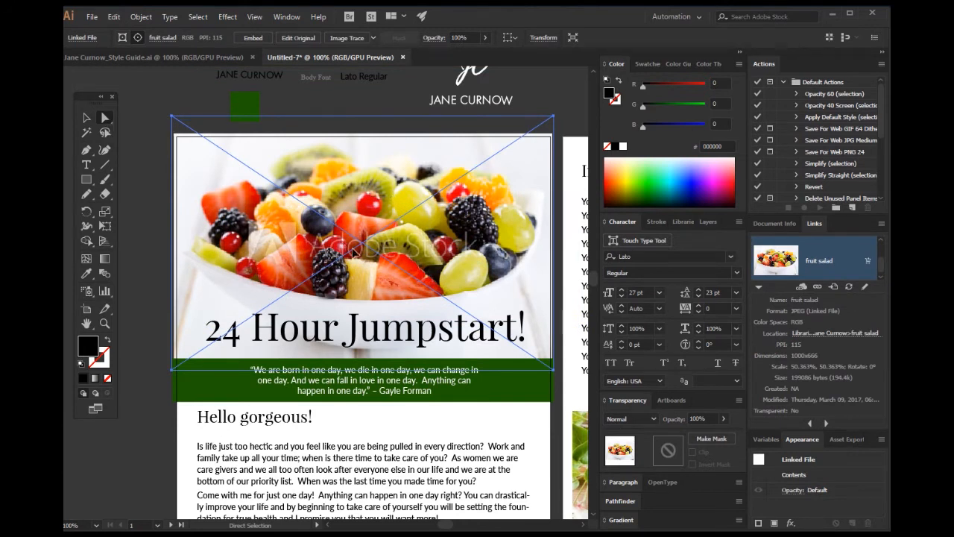
drag(355, 254, 356, 239)
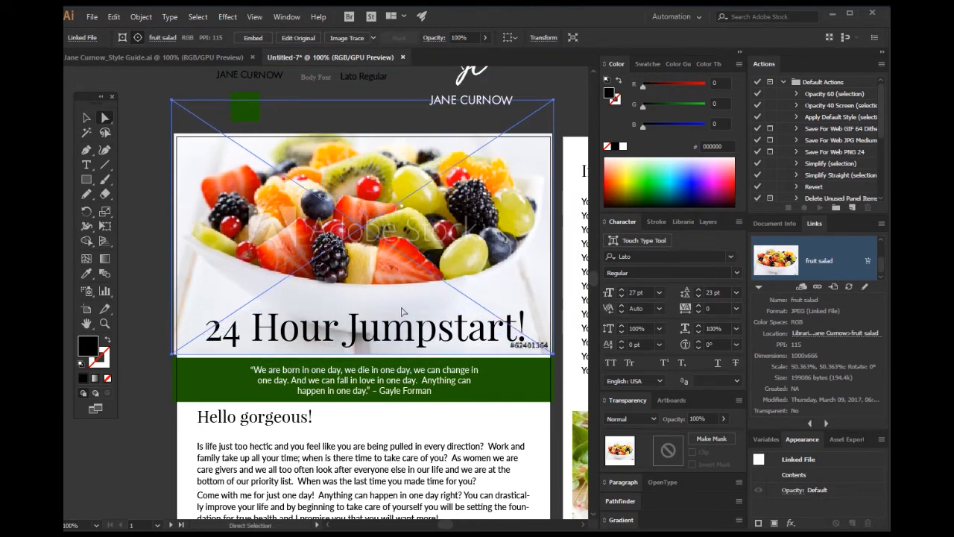
click(144, 241)
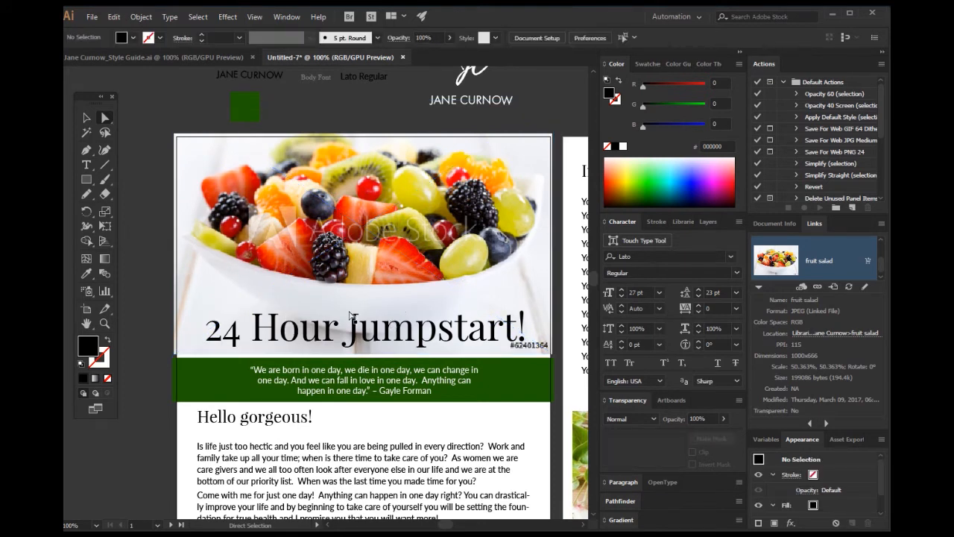
Raise the "24 Hour Jumpstart!" title slightly and move the green banner with its quote up over the photo's lower edge
drag(365, 341, 370, 322)
click(88, 119)
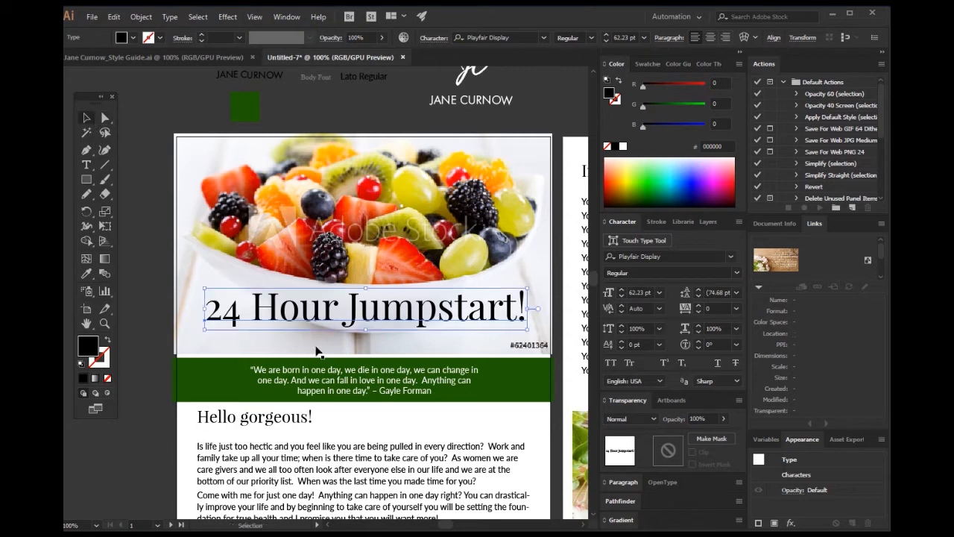
click(338, 382)
drag(217, 392, 220, 367)
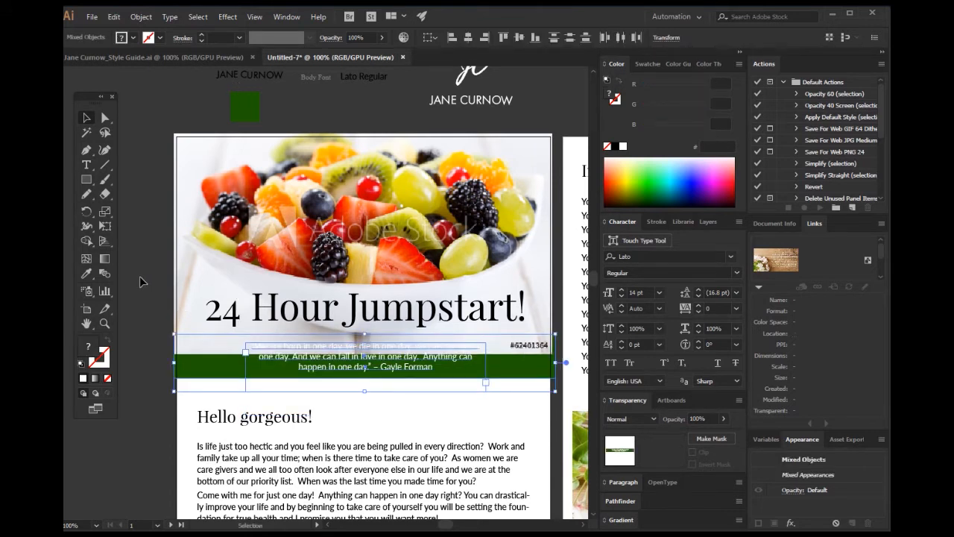
click(168, 282)
Send the clipped fruit salad photo to the back, behind the green banner and quote
click(346, 216)
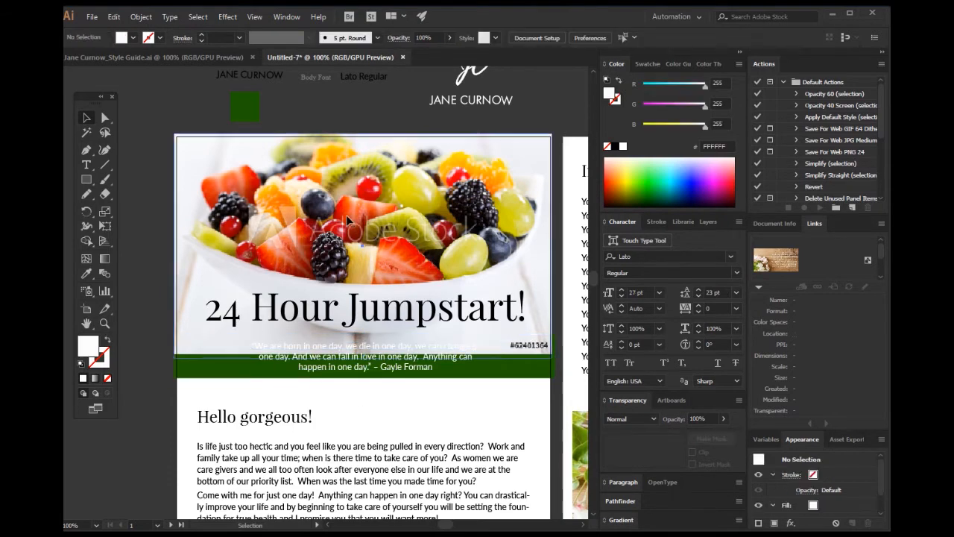
click(141, 16)
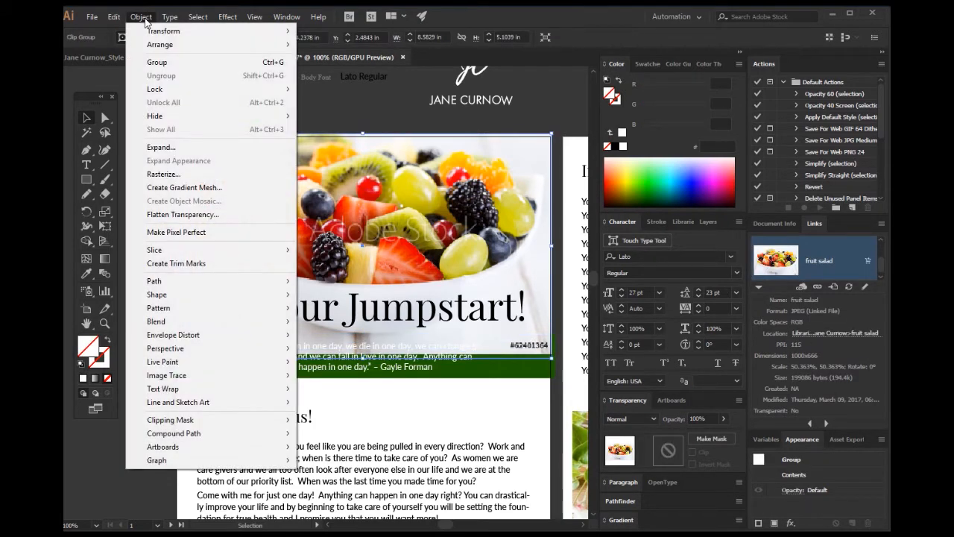
mouse_move(160, 45)
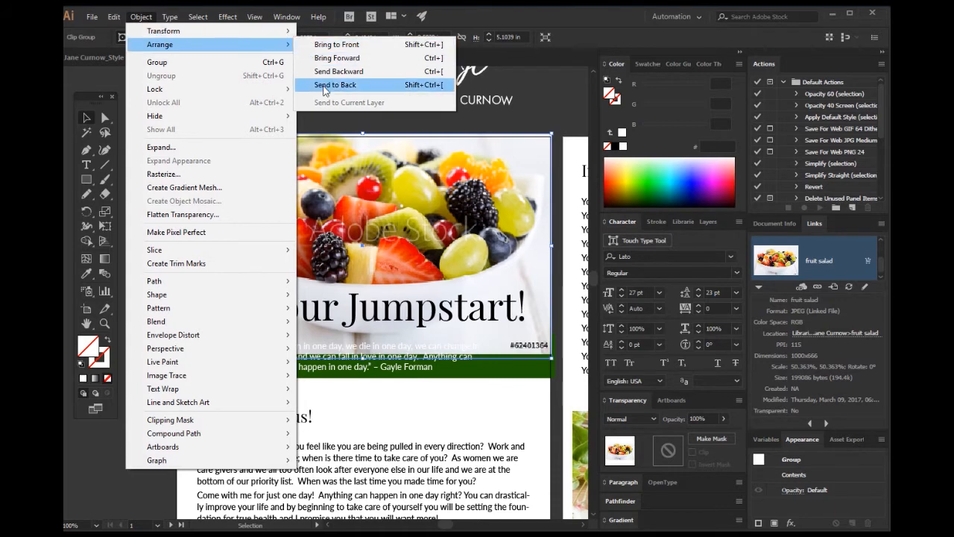
click(328, 85)
click(158, 292)
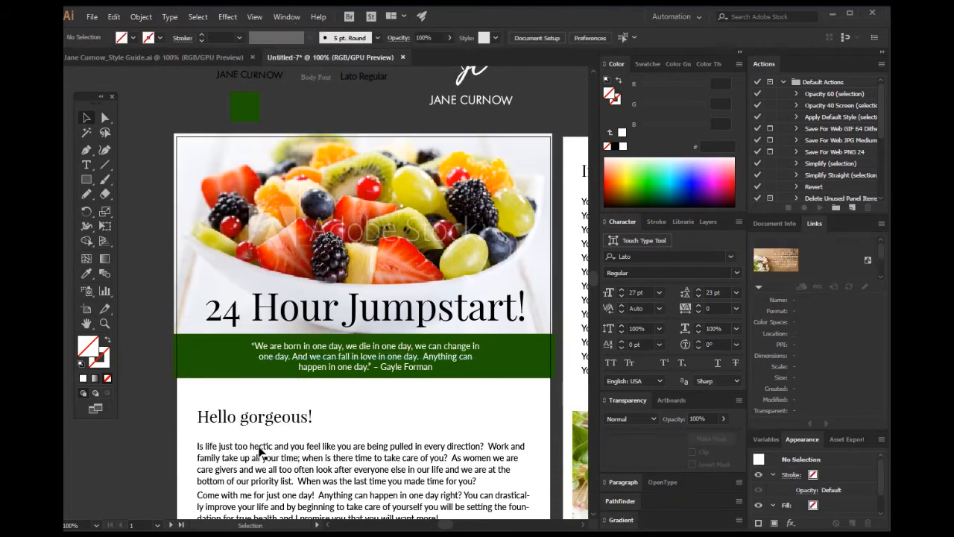
Move the "Hello gorgeous!" text frame up closer to the green banner, leaving a margin at the page's lower edge
scroll(362, 441, down, 5)
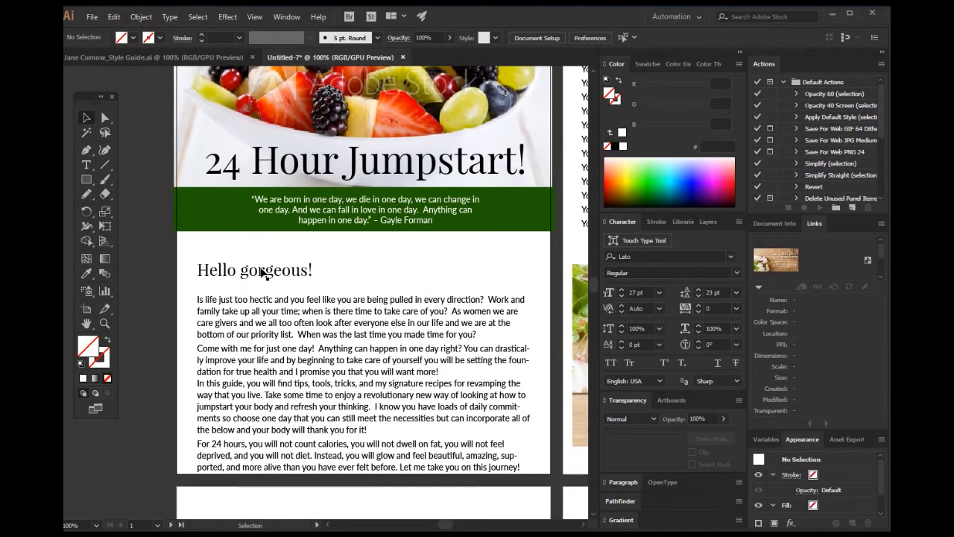
click(263, 273)
drag(261, 269, 261, 246)
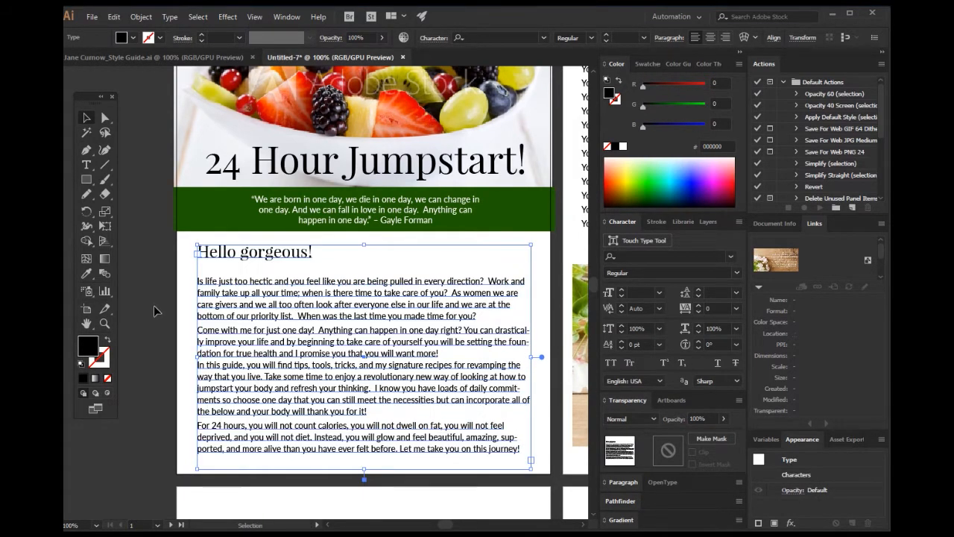
click(154, 305)
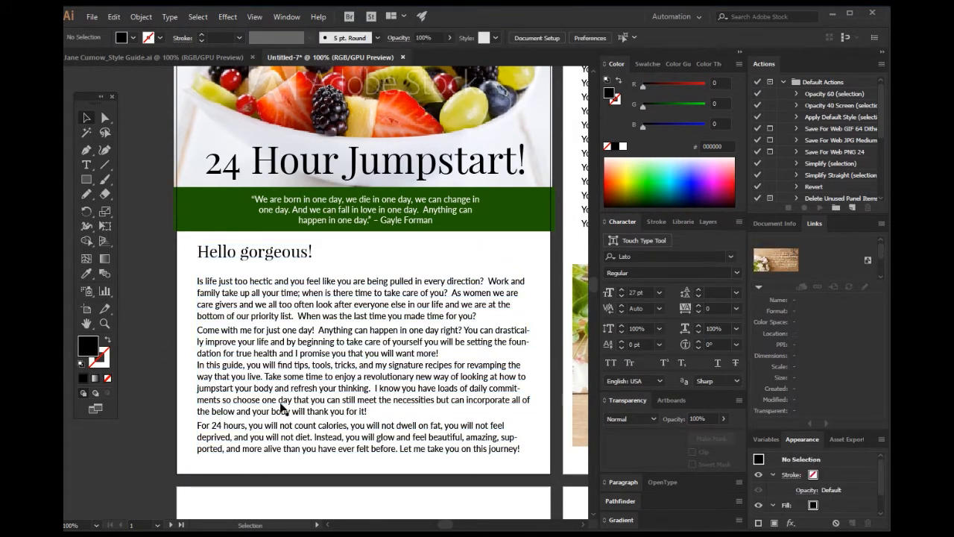
On the "Imagine this..." page, nudge the flower and wood quote image slightly to the right to centre it
scroll(353, 422, up, 3)
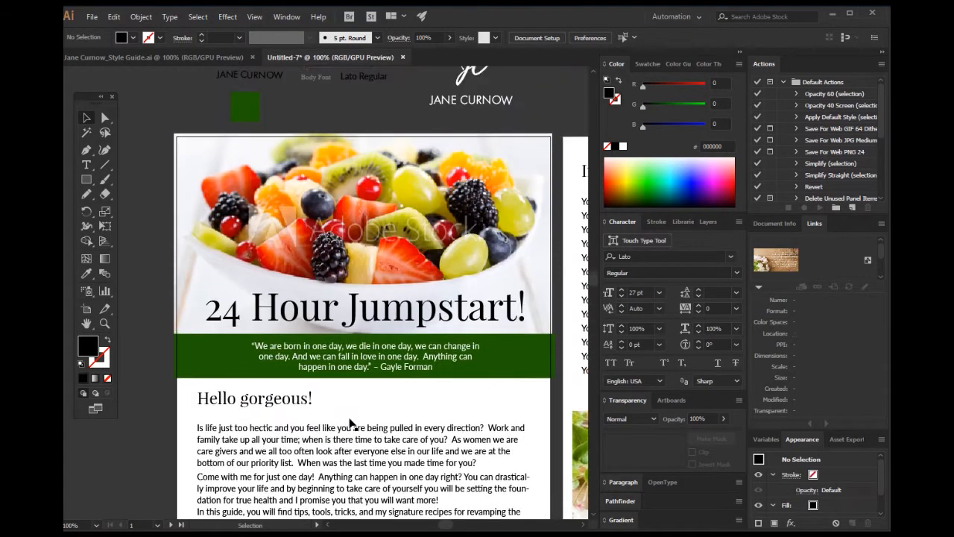
scroll(353, 423, down, 3)
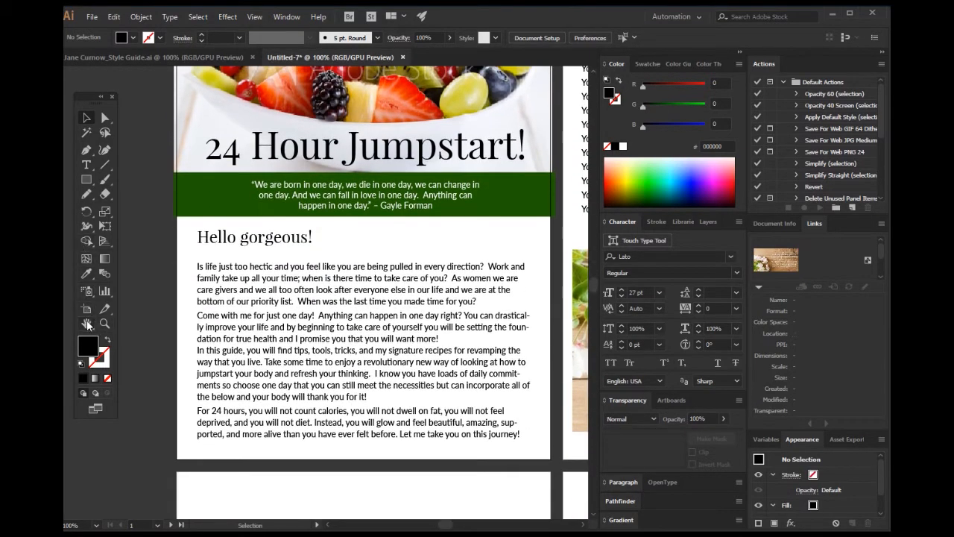
click(87, 324)
drag(433, 264, 314, 314)
drag(492, 187, 256, 274)
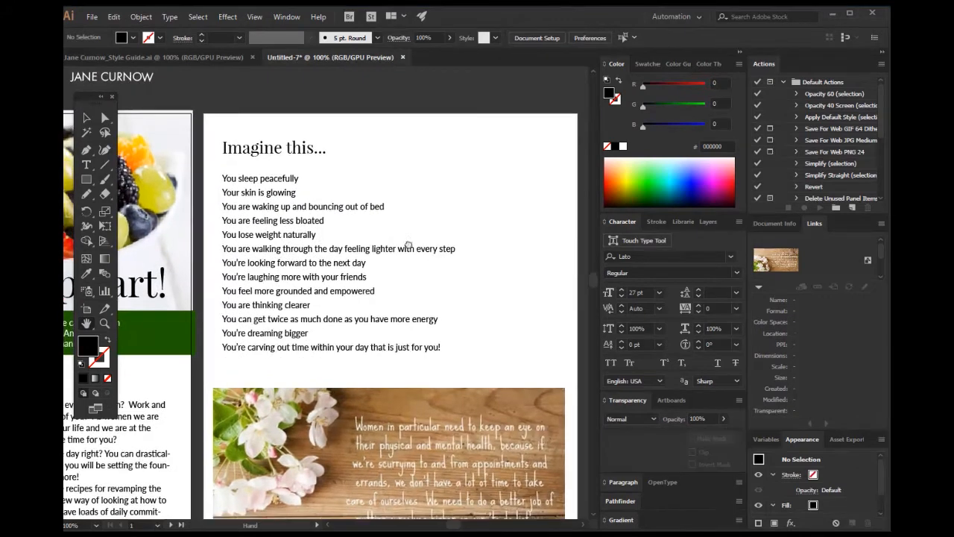
drag(409, 245, 371, 249)
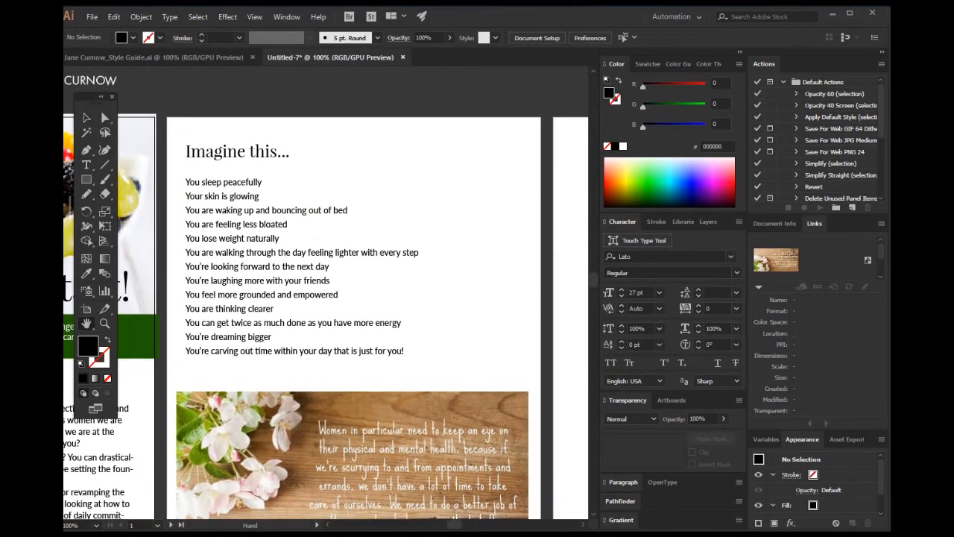
scroll(348, 319, down, 3)
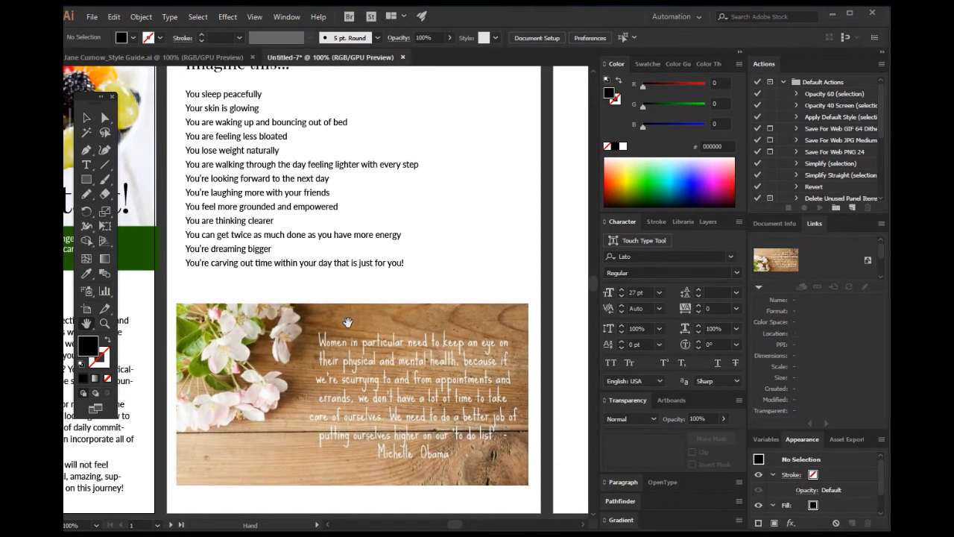
scroll(347, 322, down, 3)
scroll(343, 325, up, 3)
click(87, 119)
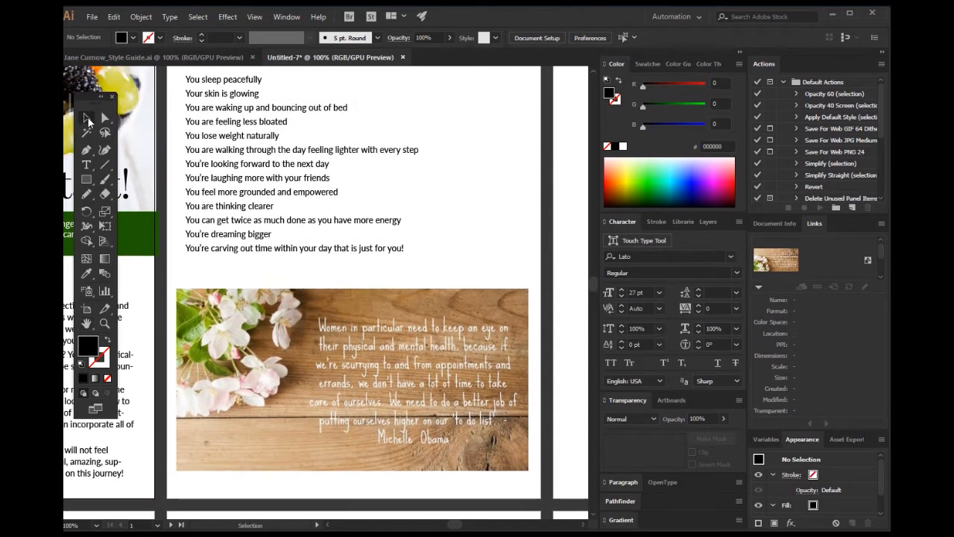
drag(329, 335, 328, 341)
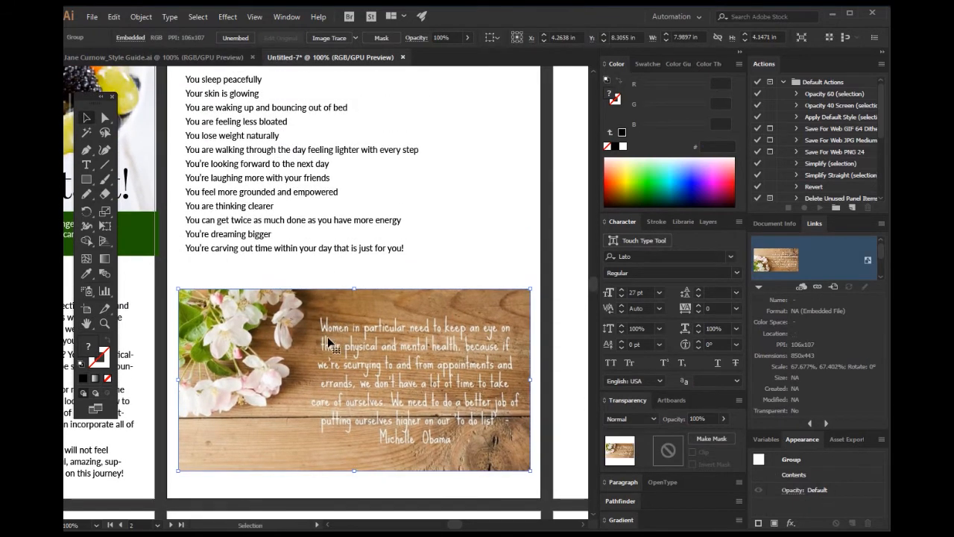
Switch to the Word document and copy the "Renew in 24 Hours" section, from its heading through the snack line with almonds and berries
click(87, 322)
drag(521, 129, 241, 203)
key(alt+Tab)
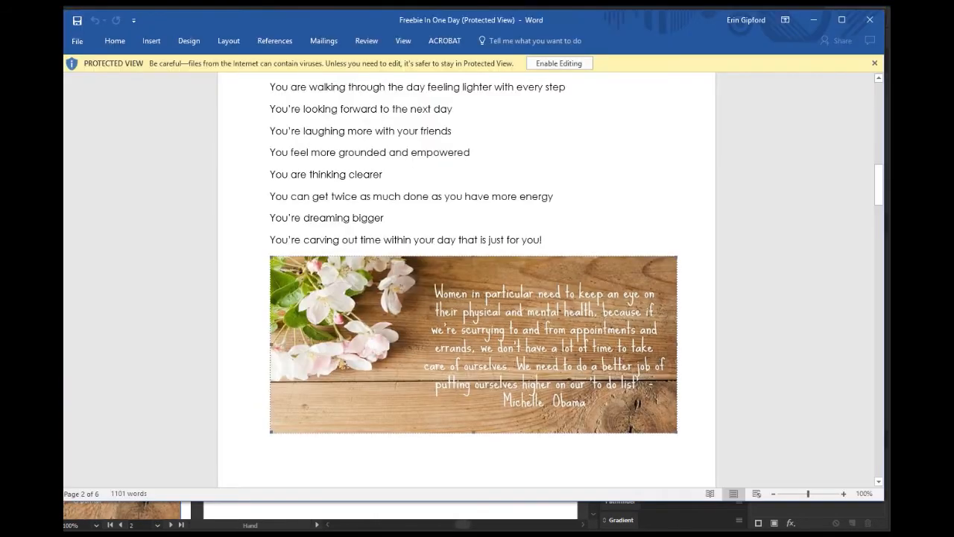
scroll(514, 348, up, 5)
scroll(512, 349, down, 20)
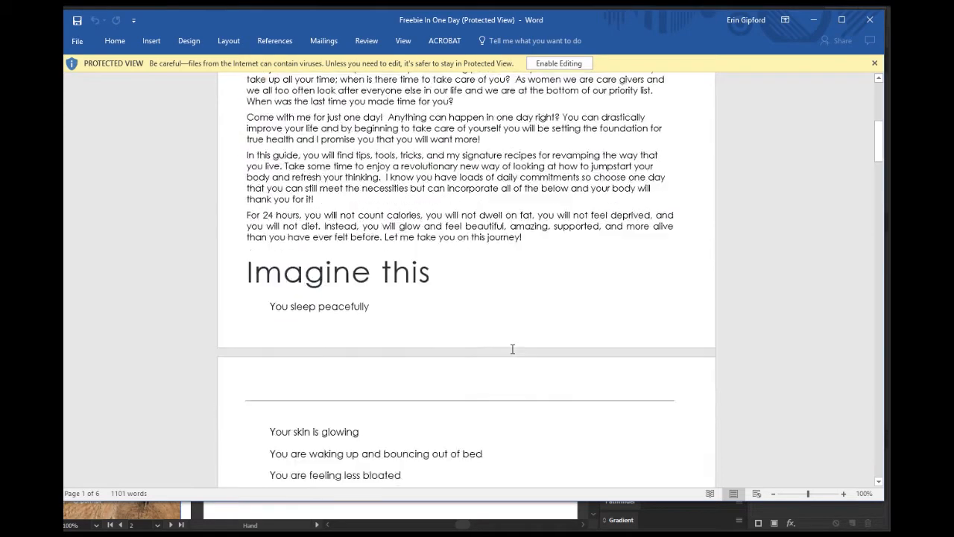
scroll(505, 342, down, 3)
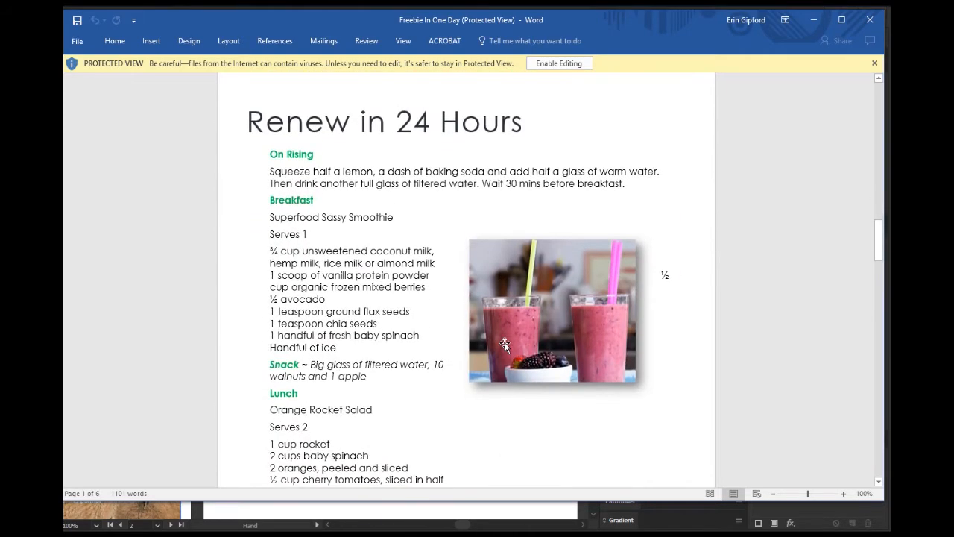
scroll(504, 342, up, 2)
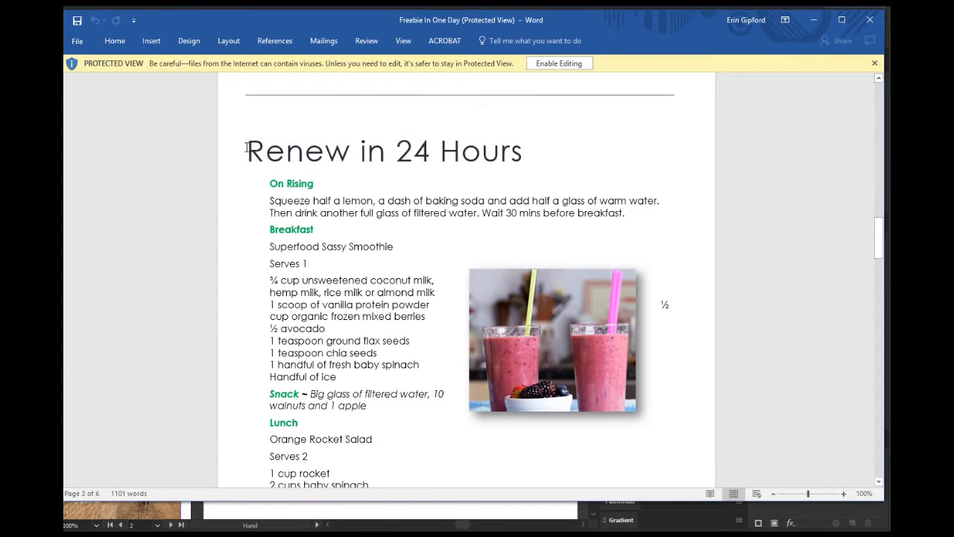
drag(248, 151, 624, 217)
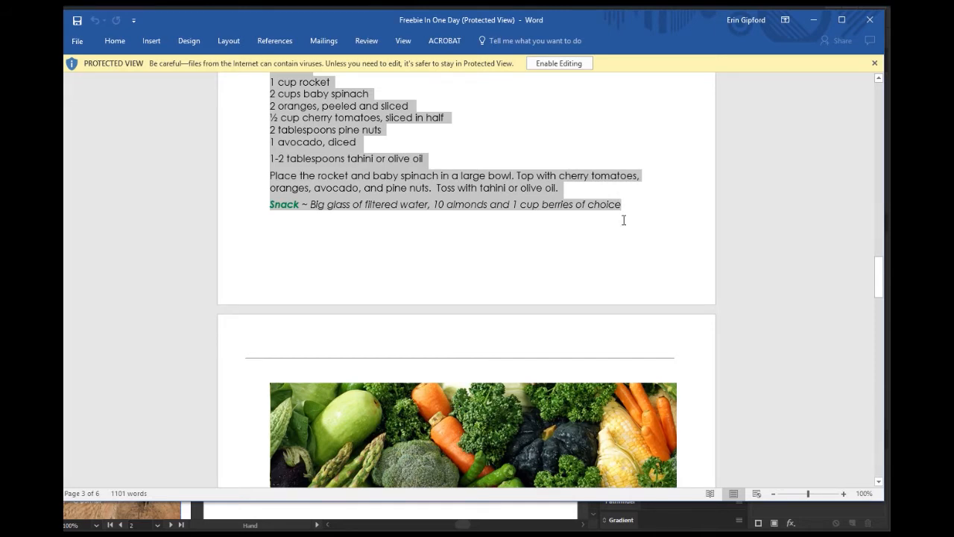
scroll(624, 224, up, 8)
scroll(734, 337, up, 3)
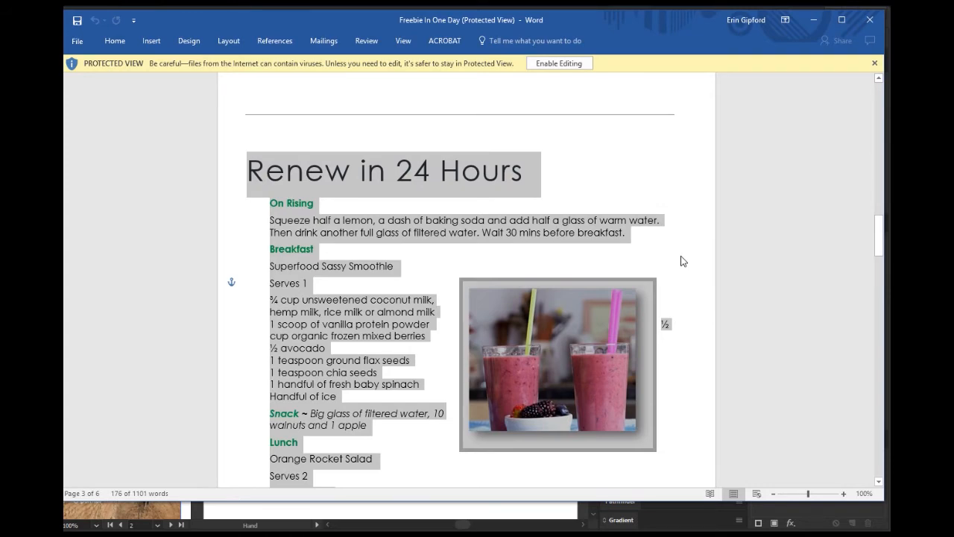
Return to Illustrator, draw a text frame filling the blank third page within its margins, and paste the copied section into it
click(813, 19)
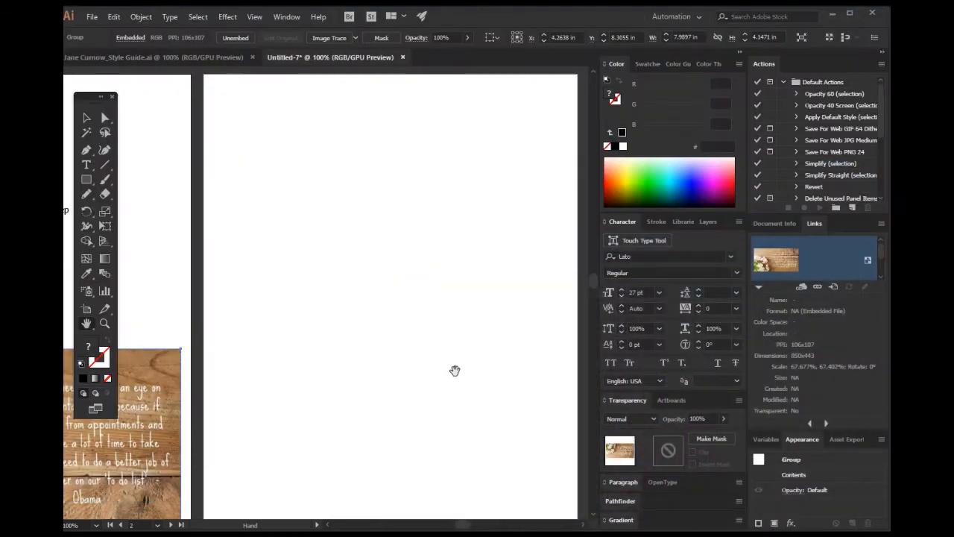
click(86, 164)
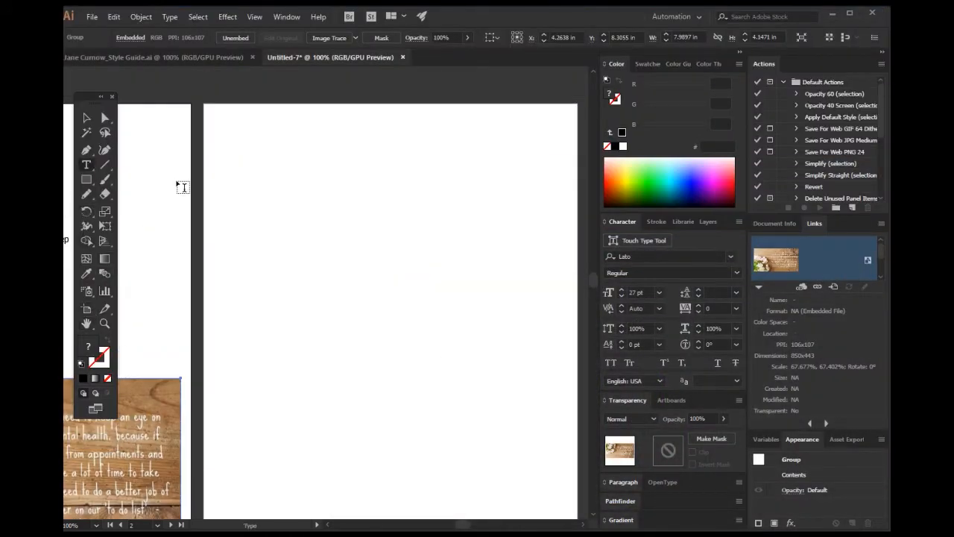
drag(221, 137, 570, 514)
key(Escape)
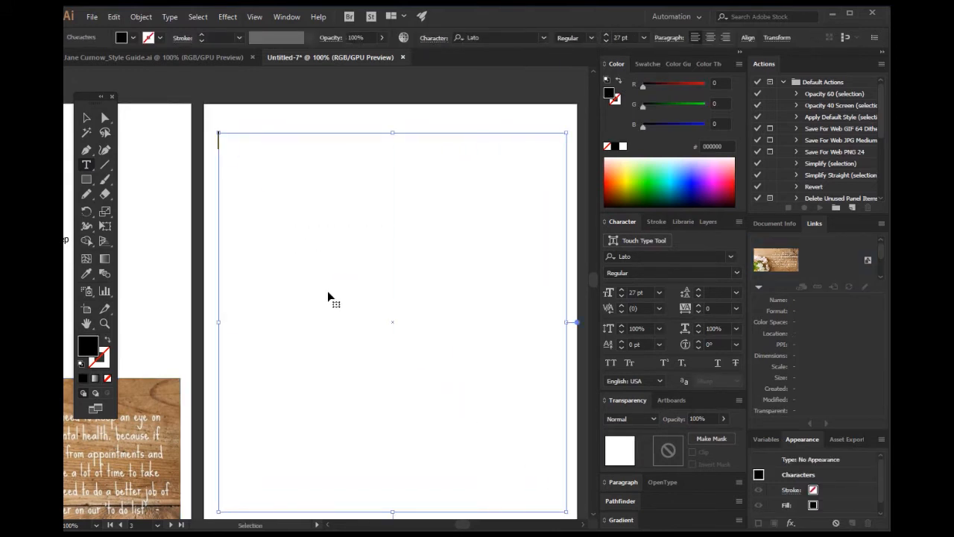
key(ctrl+v)
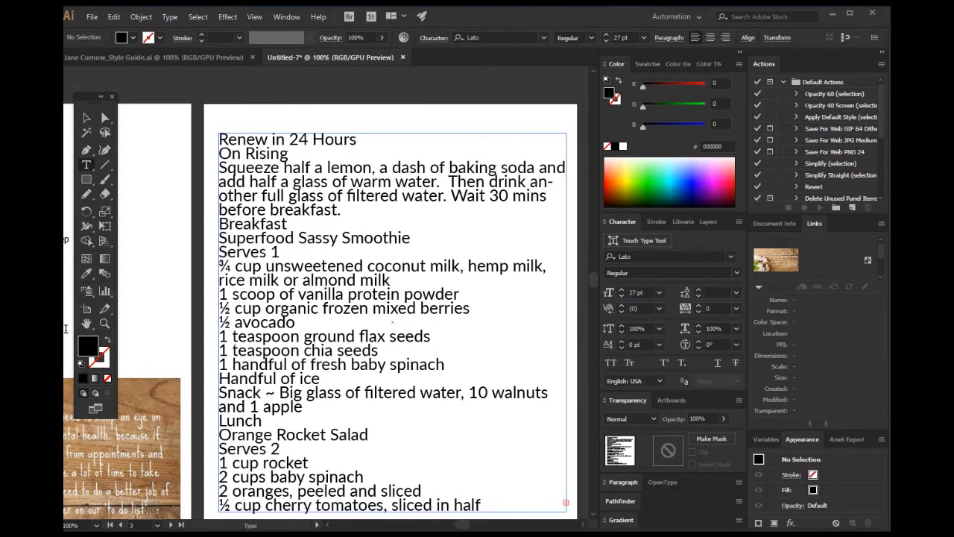
Set all of the pasted recipe text to 14 pt
click(84, 167)
click(287, 253)
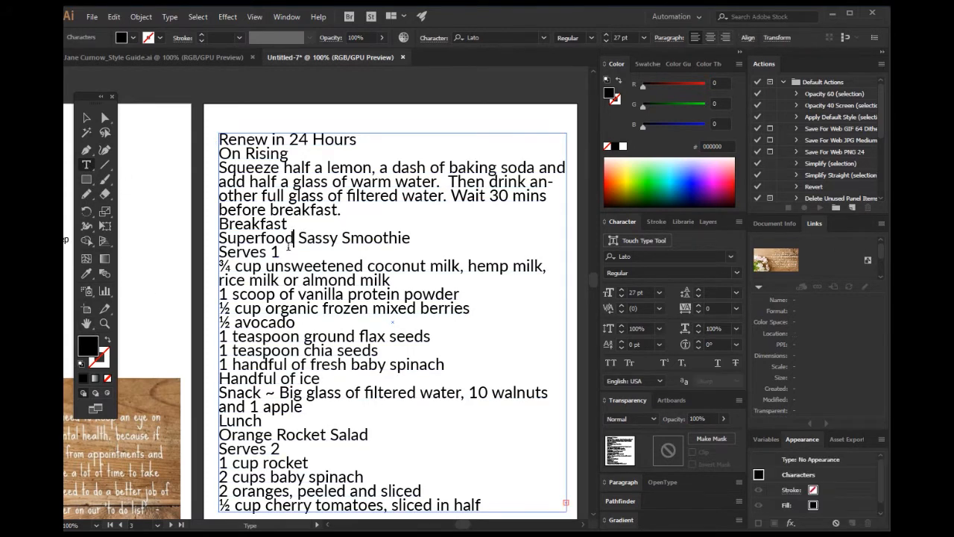
key(ctrl+a)
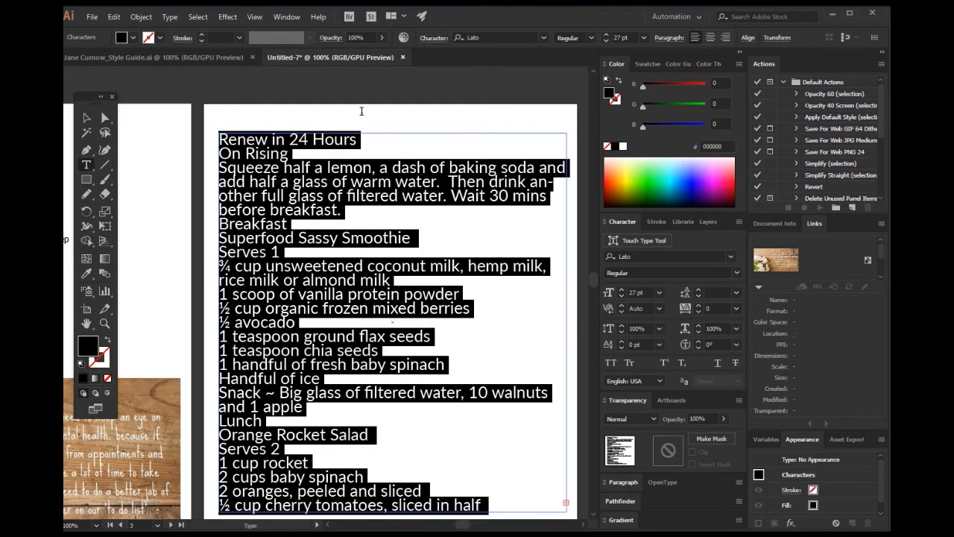
click(632, 38)
text(14)
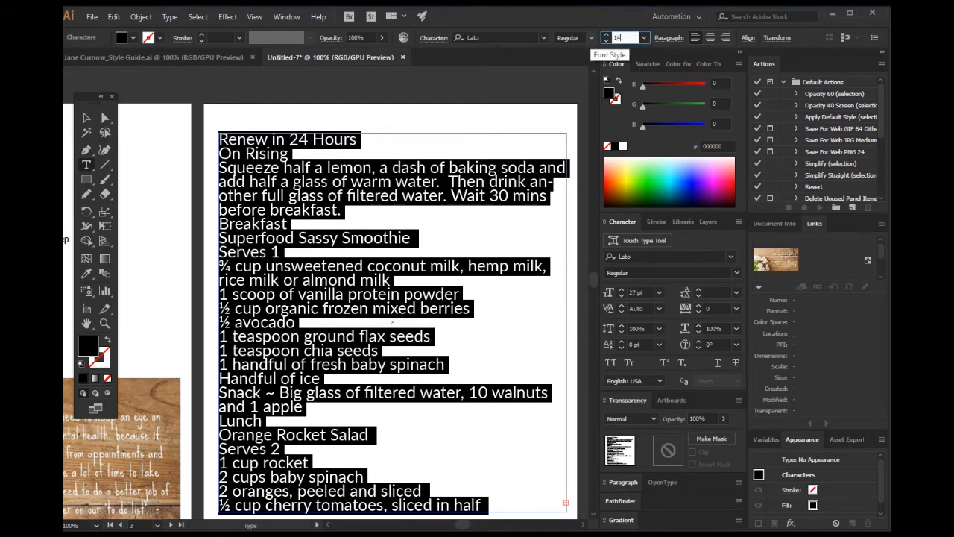
key(Return)
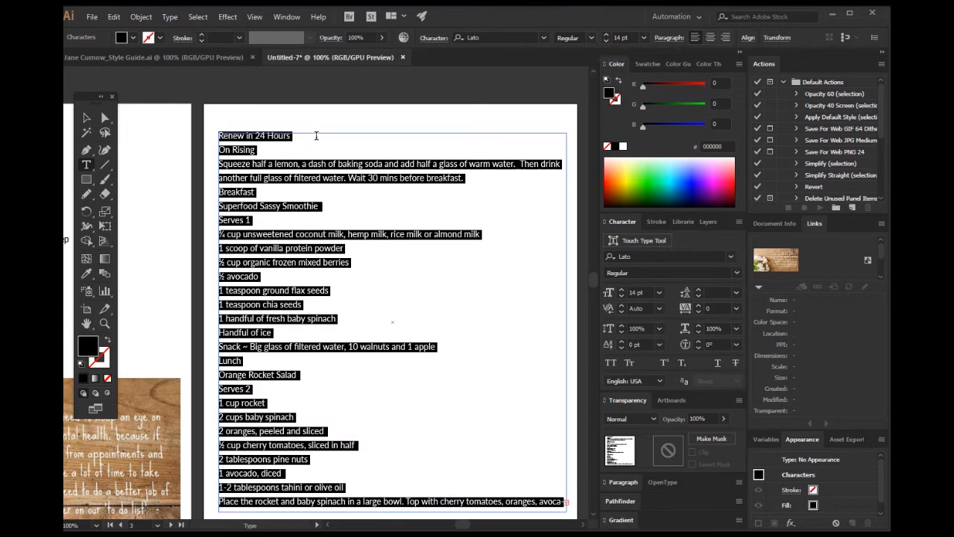
Change the "Renew in 24 Hours" heading's font to Playfair Display
click(271, 135)
drag(294, 135, 212, 135)
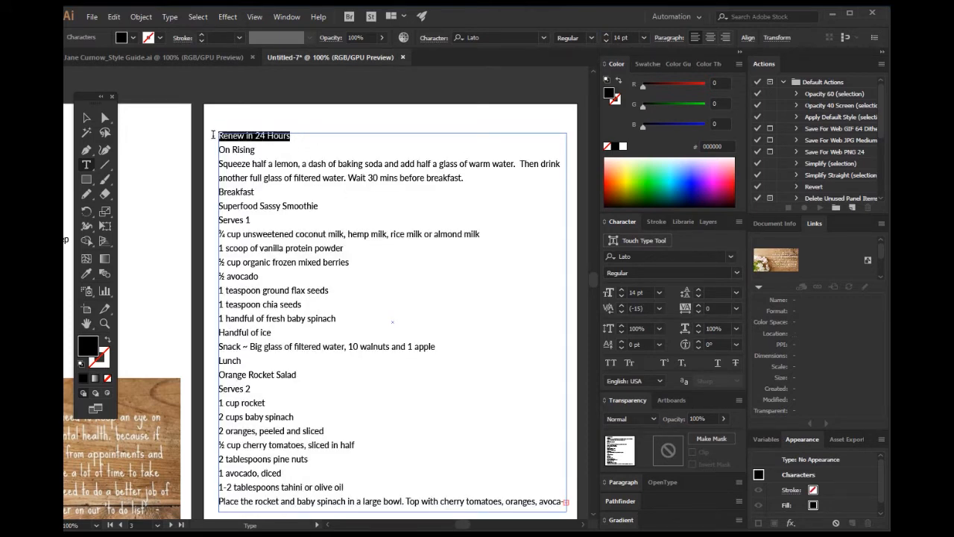
click(470, 37)
text(Le)
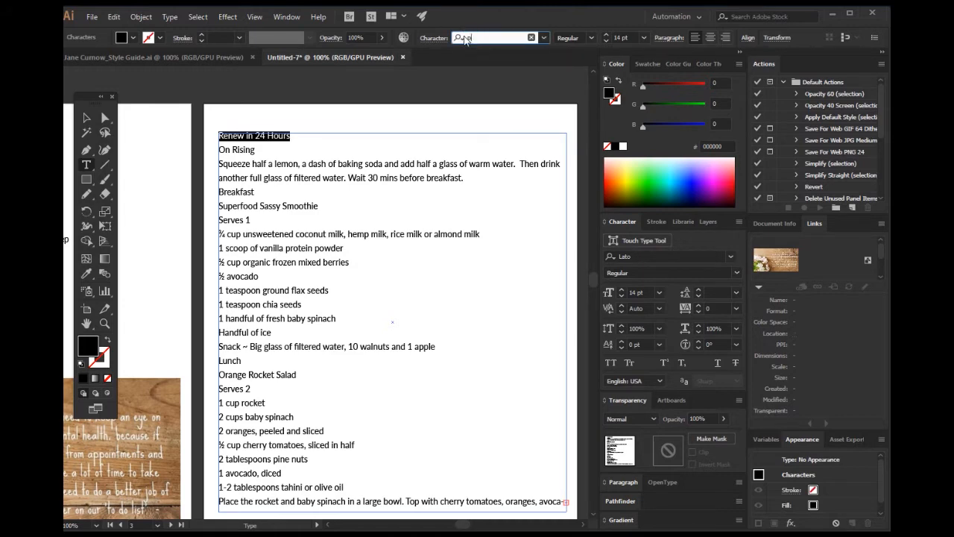
text(ay)
key(Down)
key(Down)
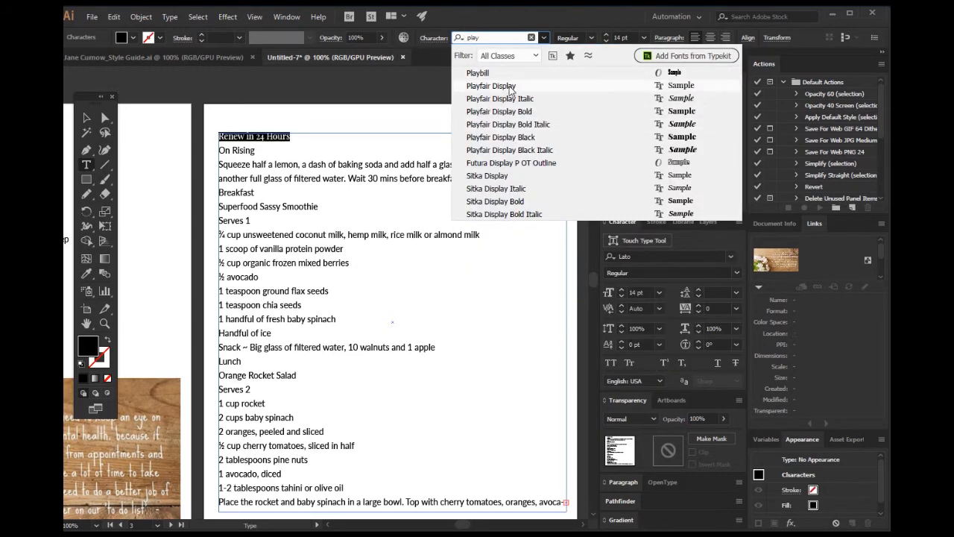
key(Return)
click(626, 37)
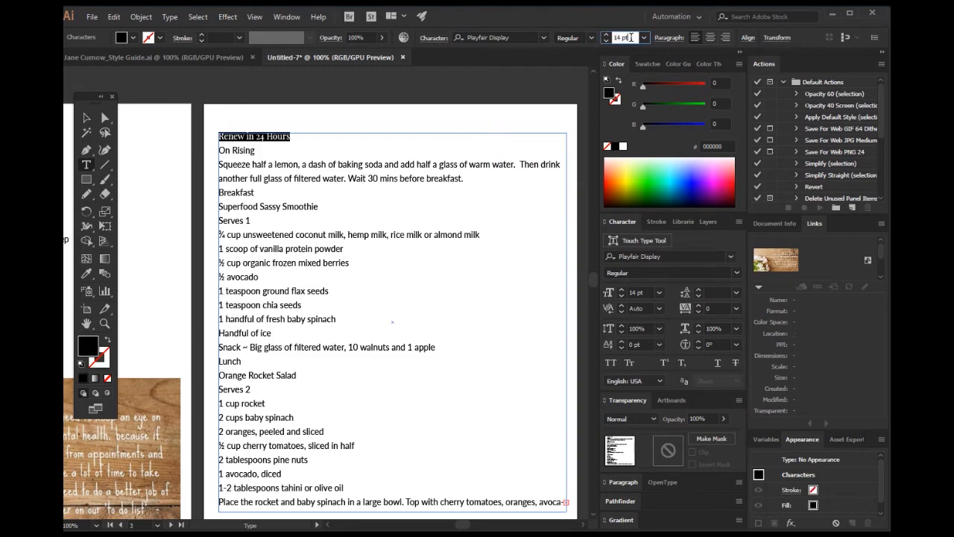
click(87, 118)
click(149, 206)
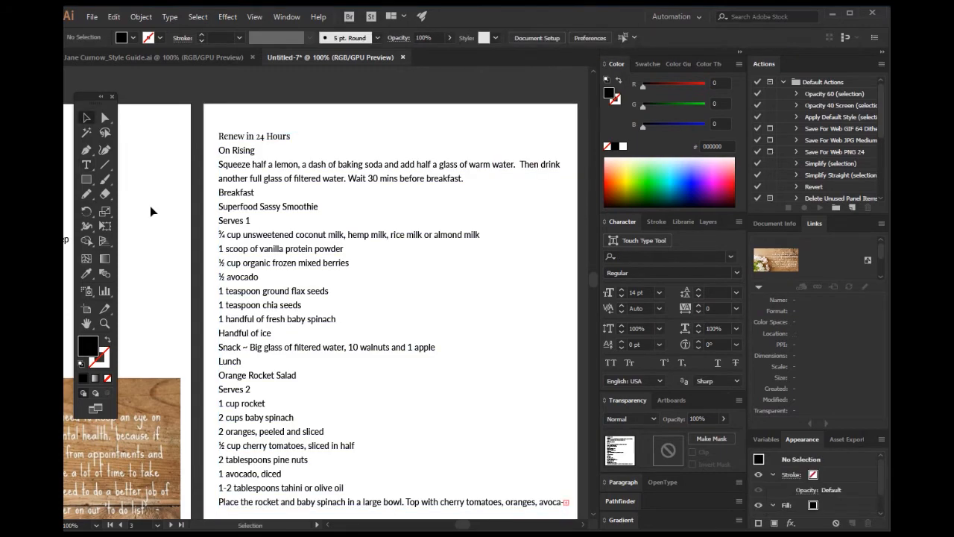
Match the "Renew in 24 Hours" heading to the "Imagine this..." heading's formatting with the Eyedropper
click(88, 323)
drag(244, 249, 493, 261)
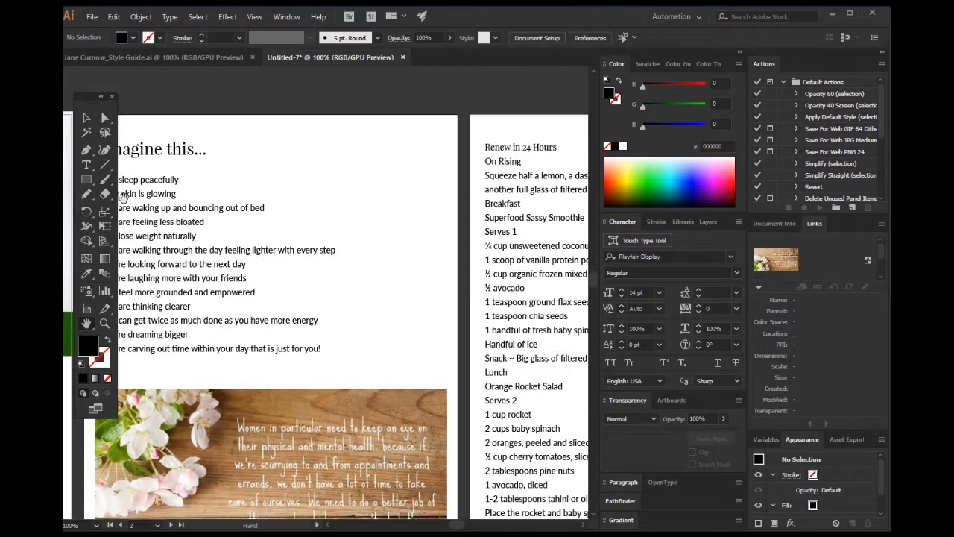
click(86, 166)
drag(486, 146, 559, 146)
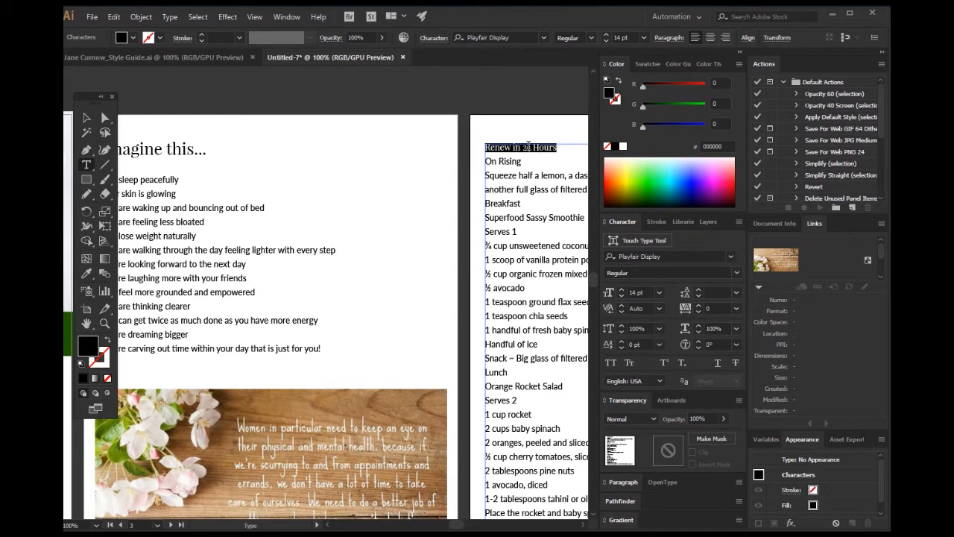
click(88, 274)
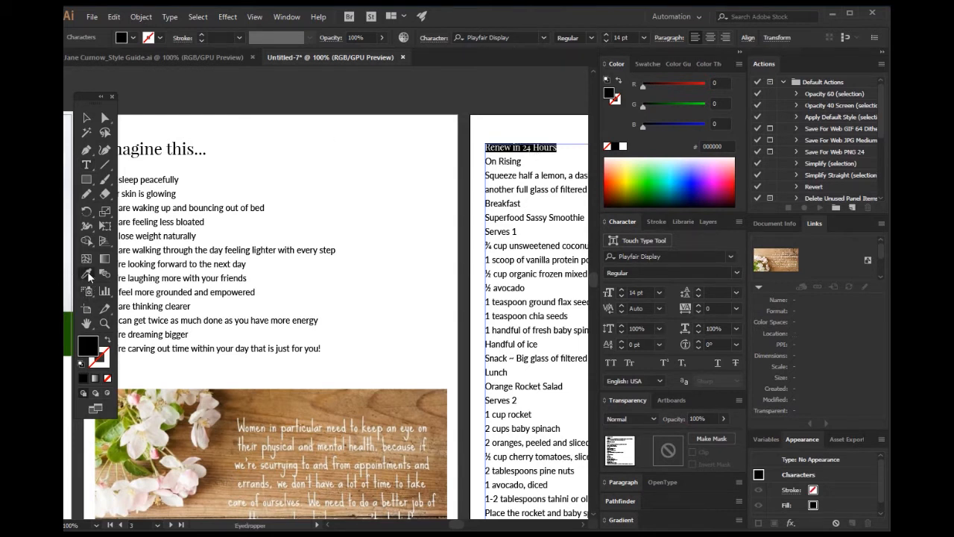
click(153, 144)
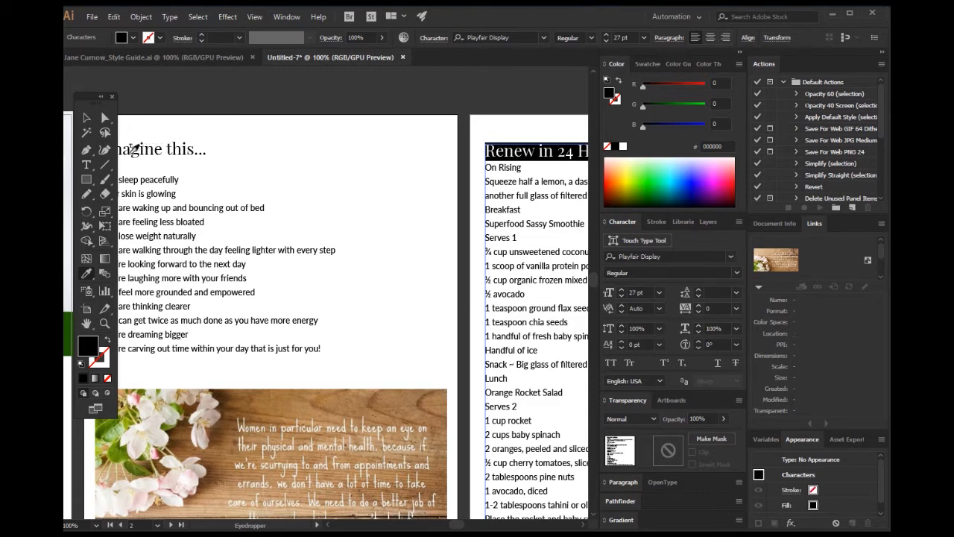
click(86, 119)
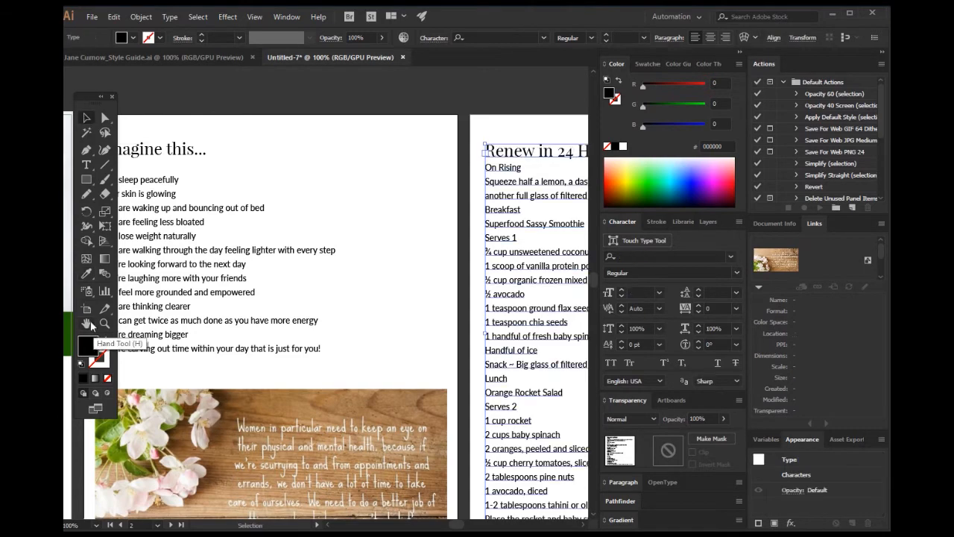
Set the "On Rising" subheading on the "Renew in 24 Hours" page to Bold
click(88, 324)
drag(395, 237, 232, 196)
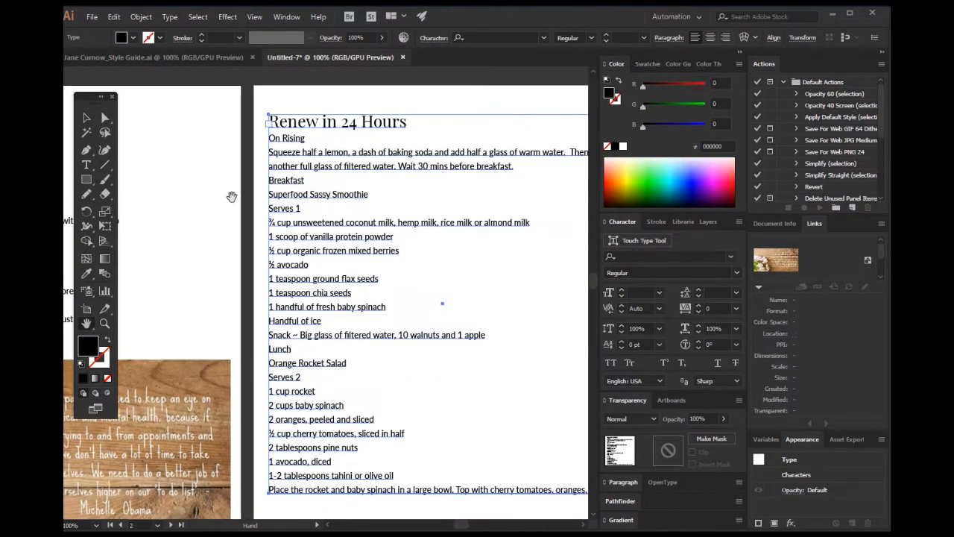
drag(337, 196, 291, 202)
click(86, 118)
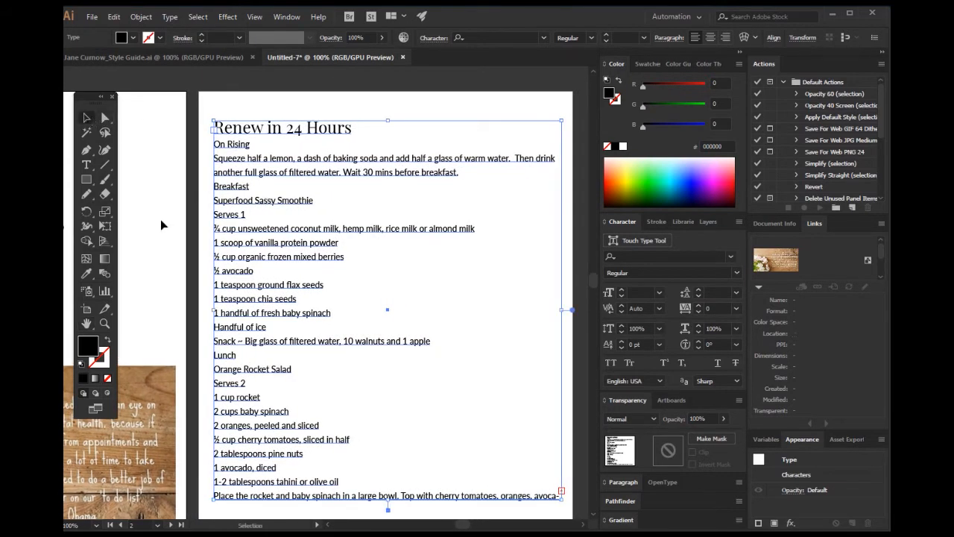
click(160, 219)
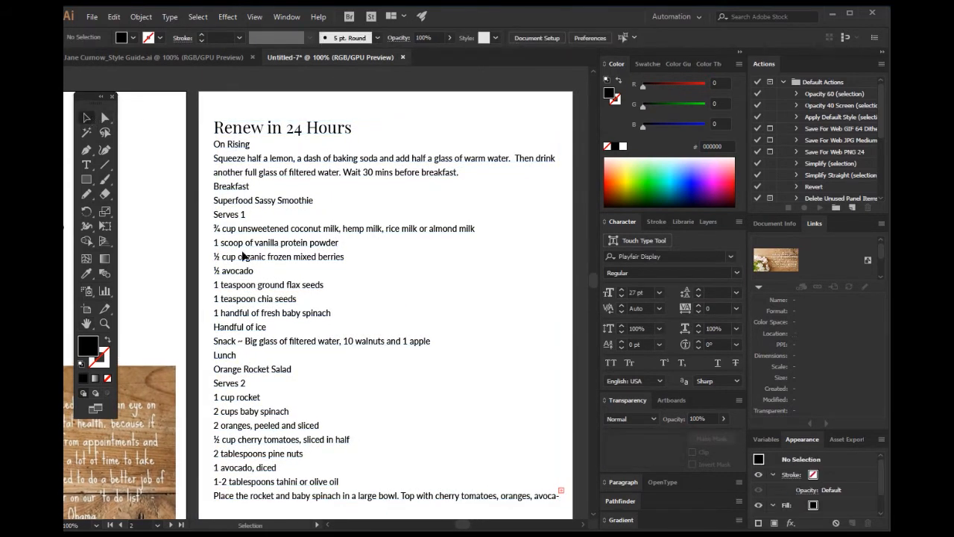
click(87, 164)
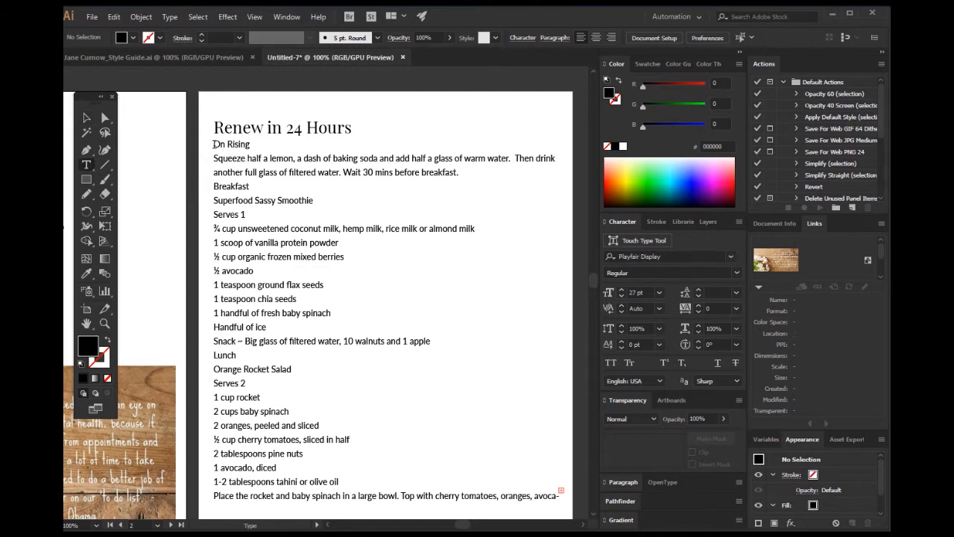
drag(214, 144, 250, 144)
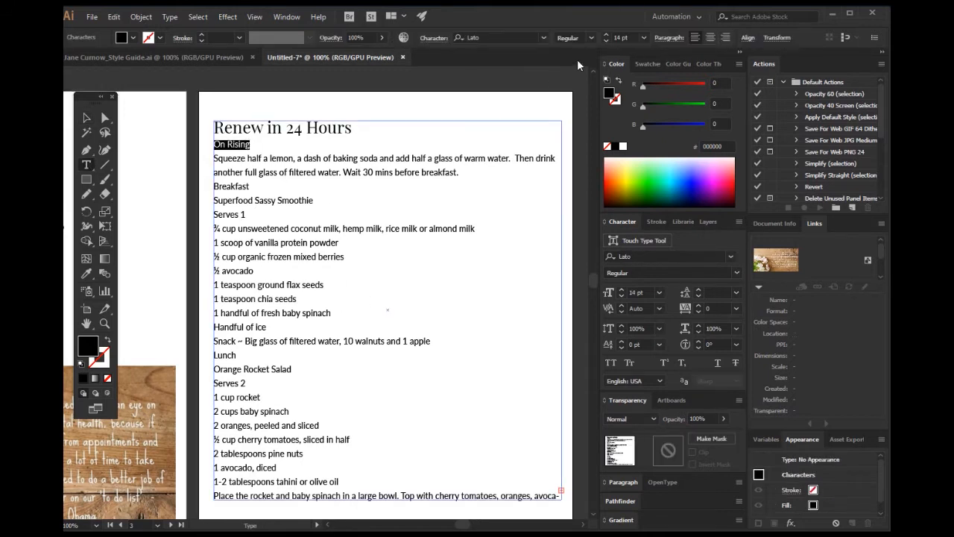
click(590, 38)
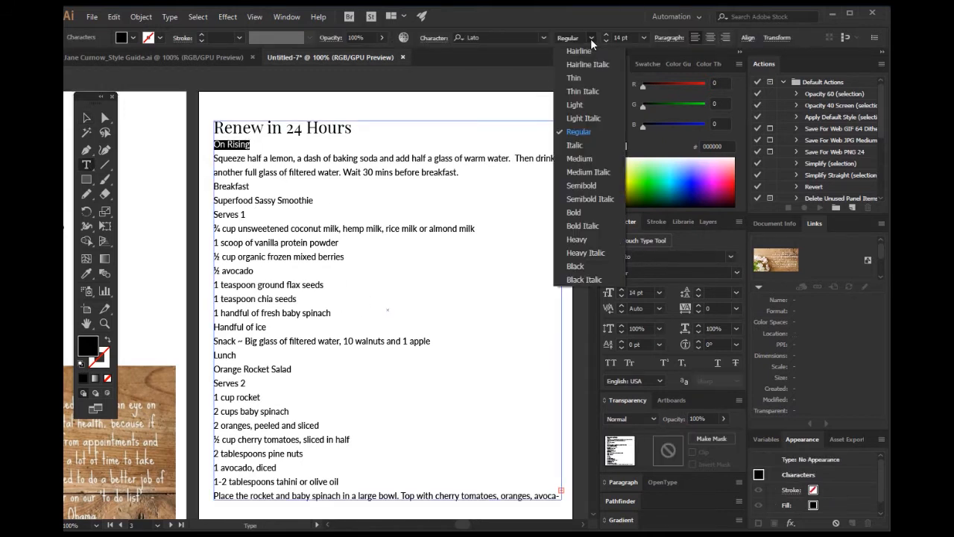
click(577, 211)
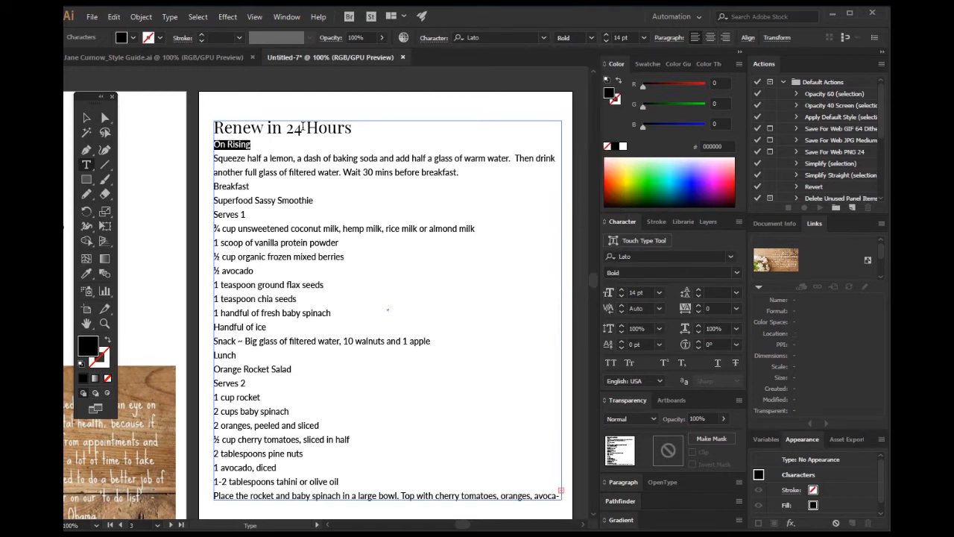
Tighten the leading of the lemon and warm water paragraph under "On Rising" to 17 pt
drag(214, 159, 466, 174)
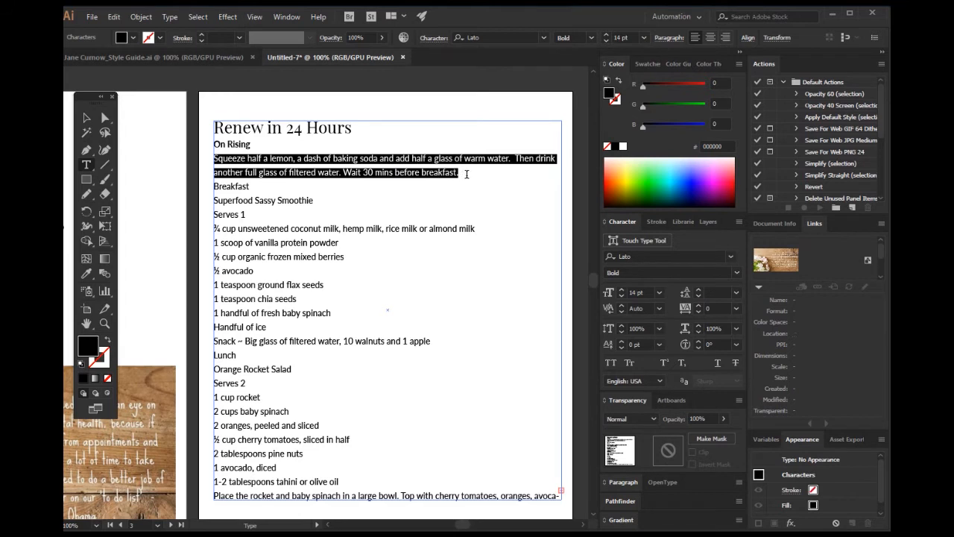
click(699, 297)
click(699, 297)
click(699, 297)
click(698, 298)
click(698, 297)
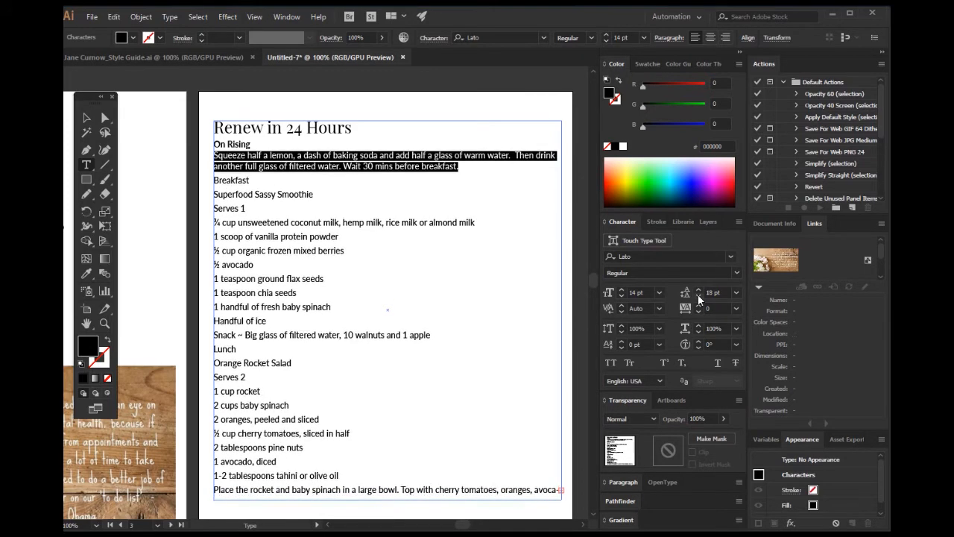
click(698, 297)
Insert a blank line between the "Renew in 24 Hours" heading and the "On Rising" subheading
click(280, 166)
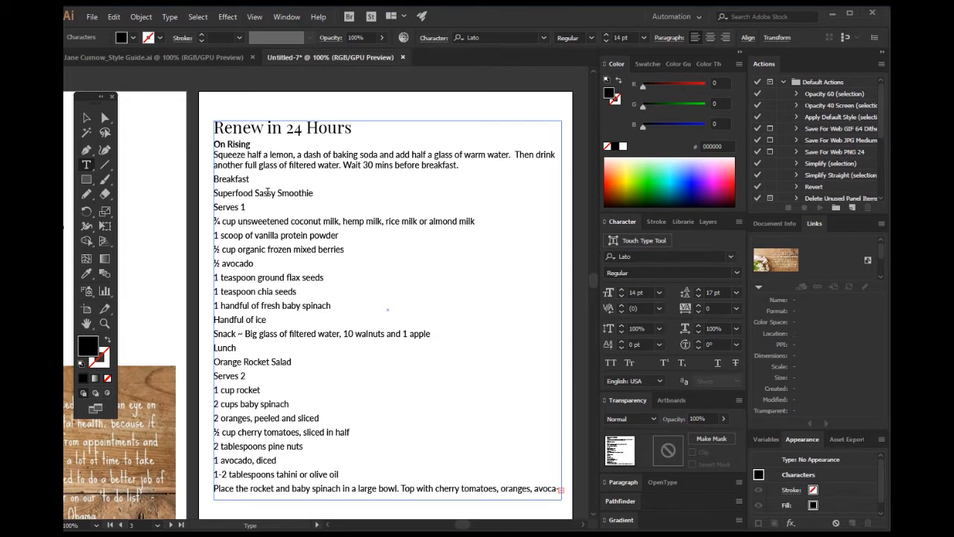
key(Return)
key(BackSpace)
click(217, 144)
key(Return)
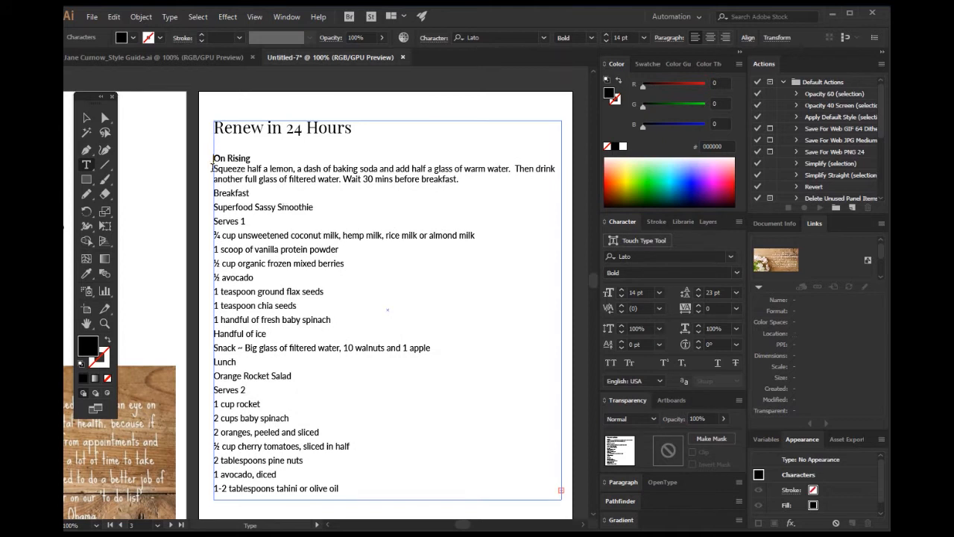
Set the leading of the first line of the lemon and warm water paragraph under "On Rising" to 21 pt
drag(214, 169, 565, 169)
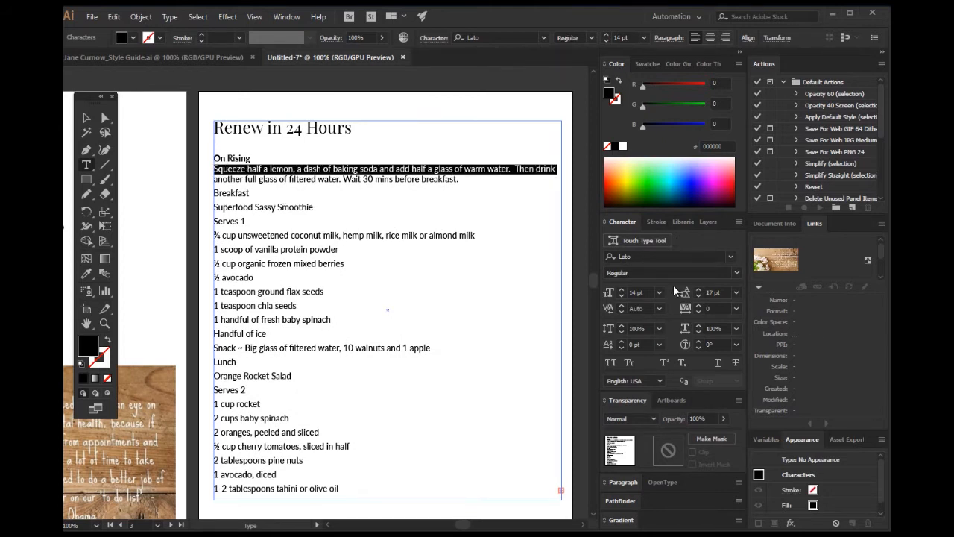
click(698, 289)
click(698, 290)
click(698, 289)
click(698, 289)
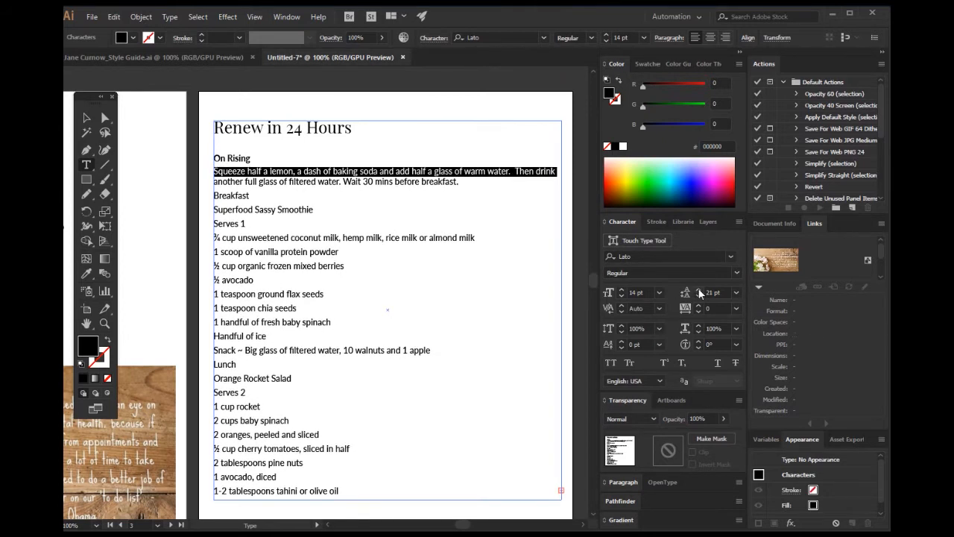
Set the "Breakfast" subheading and the "Superfood Sassy Smoothie" recipe title to Bold
drag(250, 195, 202, 192)
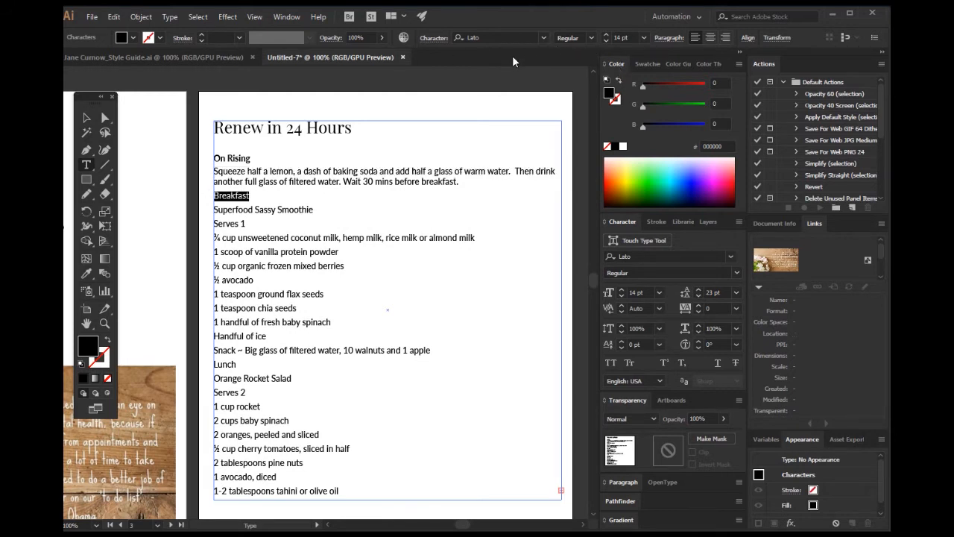
click(590, 39)
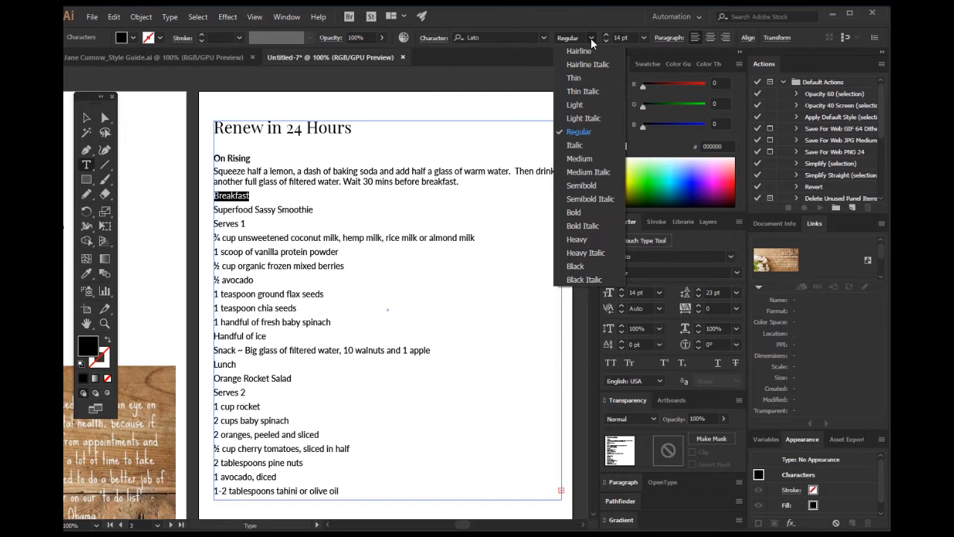
click(578, 200)
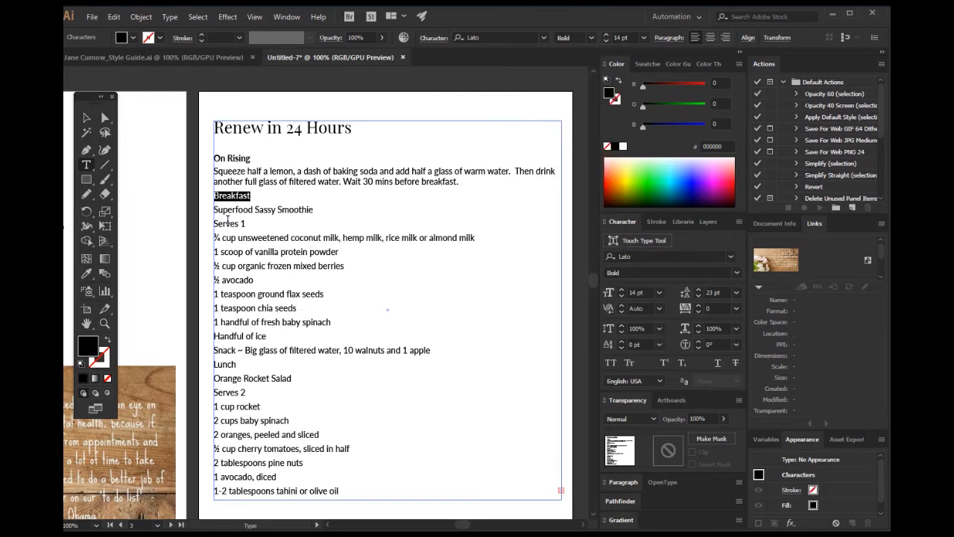
click(226, 211)
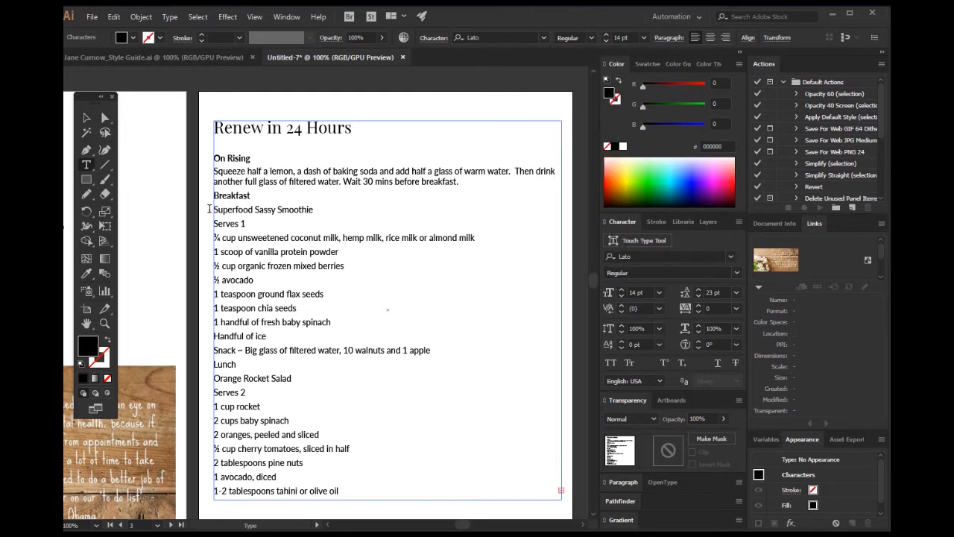
drag(212, 209, 316, 211)
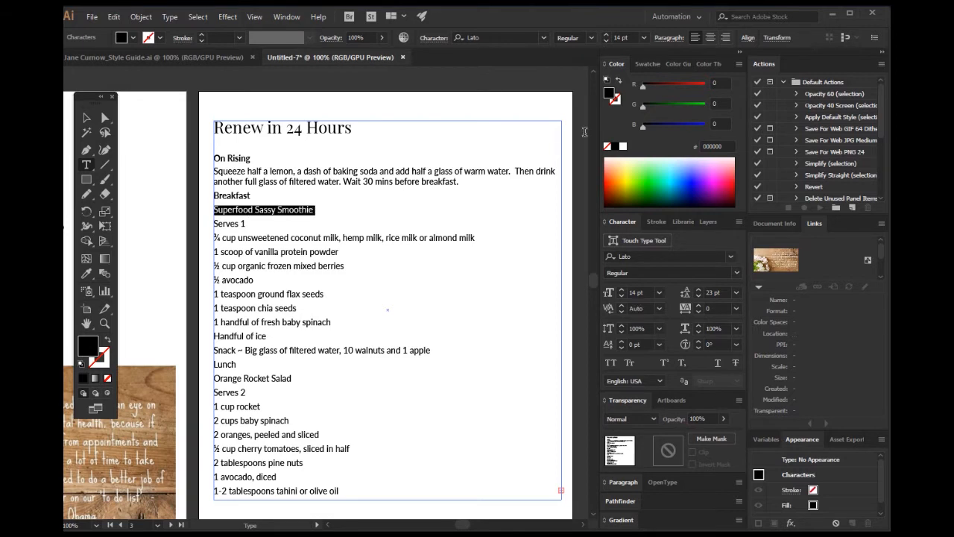
click(590, 37)
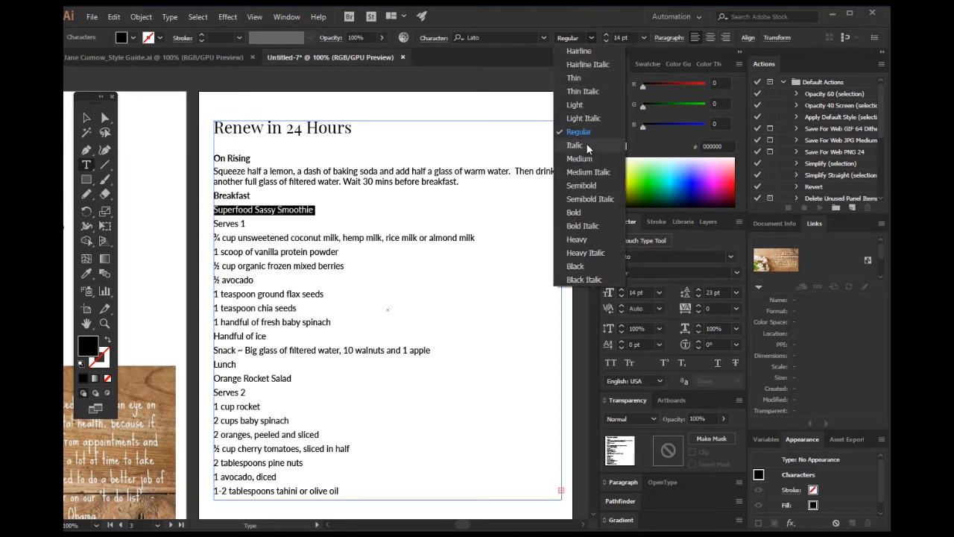
click(575, 212)
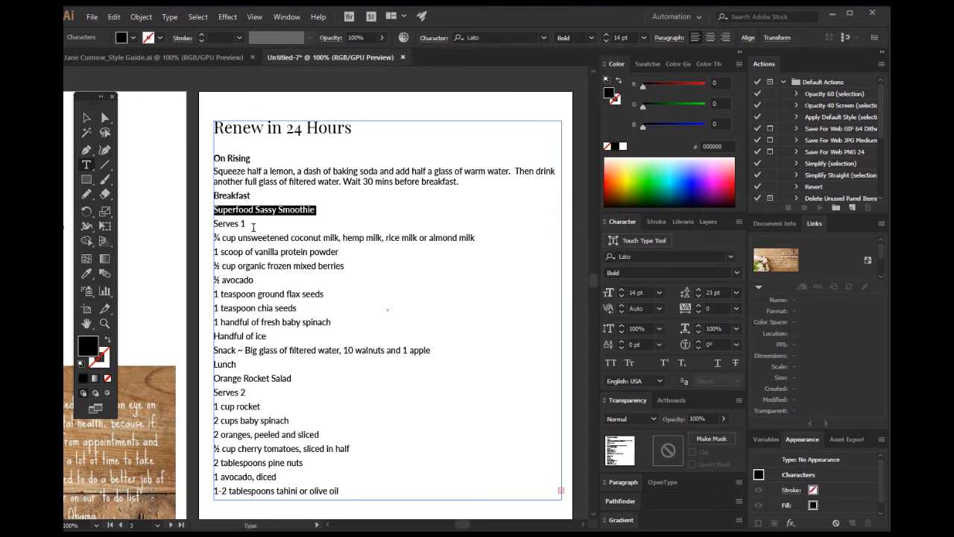
Set the "Serves 1" line under the smoothie title to Italic
drag(252, 227, 201, 220)
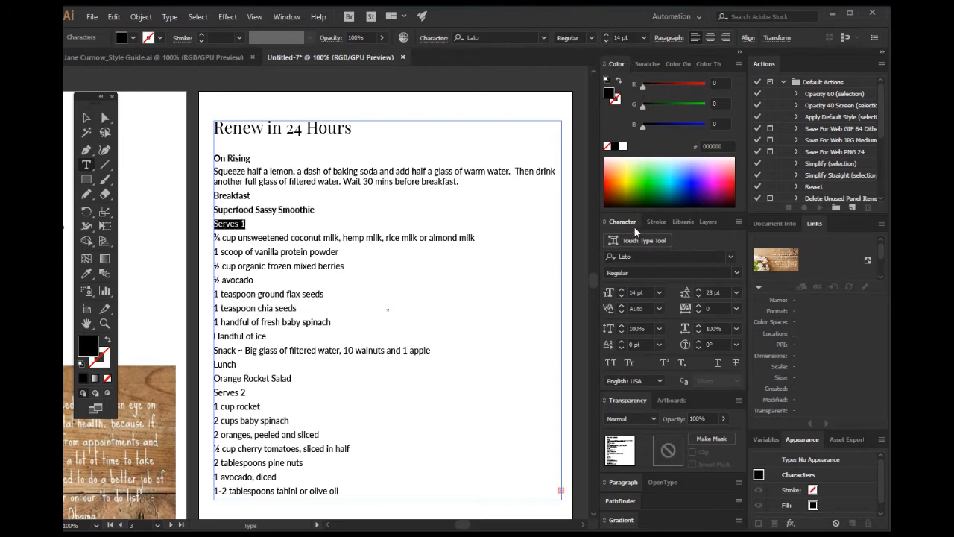
click(590, 37)
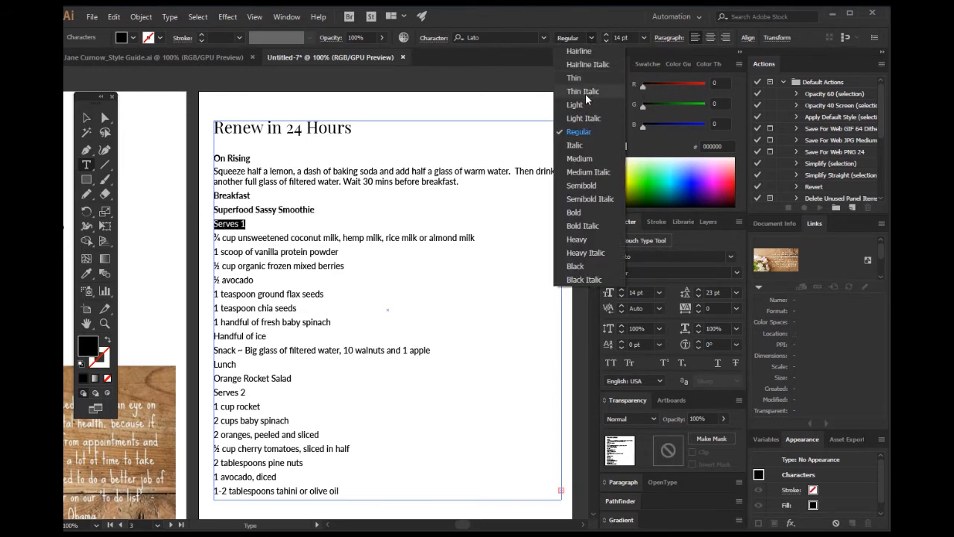
click(577, 145)
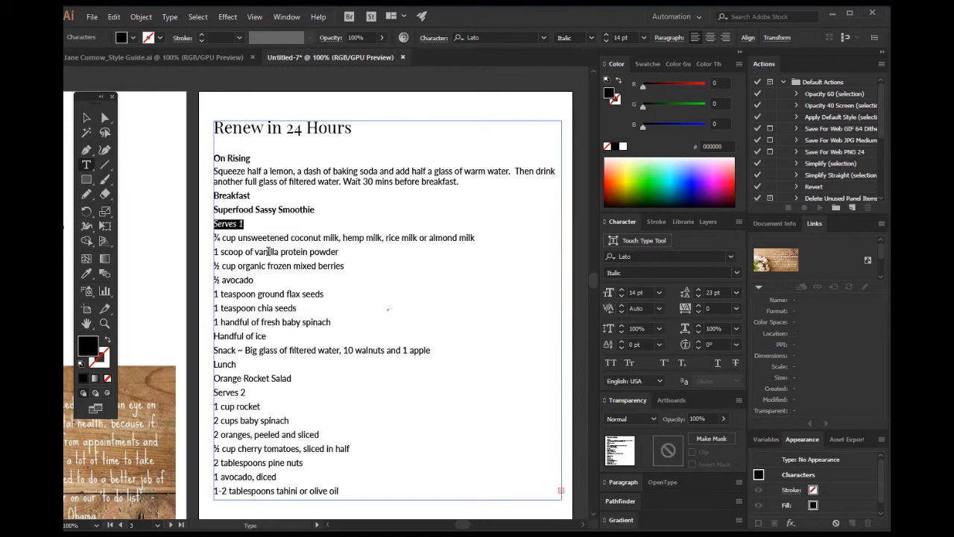
Set the "Lunch" subheading and the walnuts and apple "Snack" line above it to Bold
scroll(278, 280, down, 2)
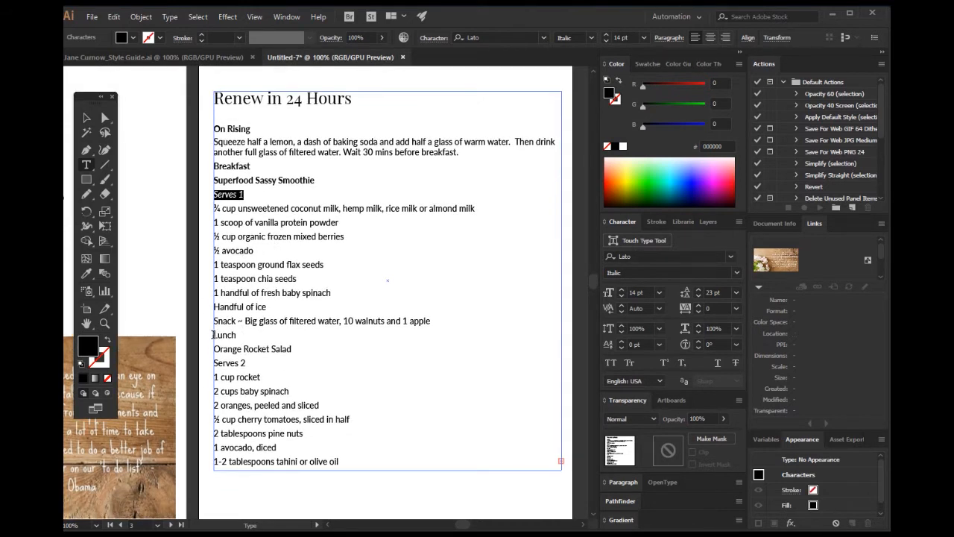
drag(212, 334, 254, 336)
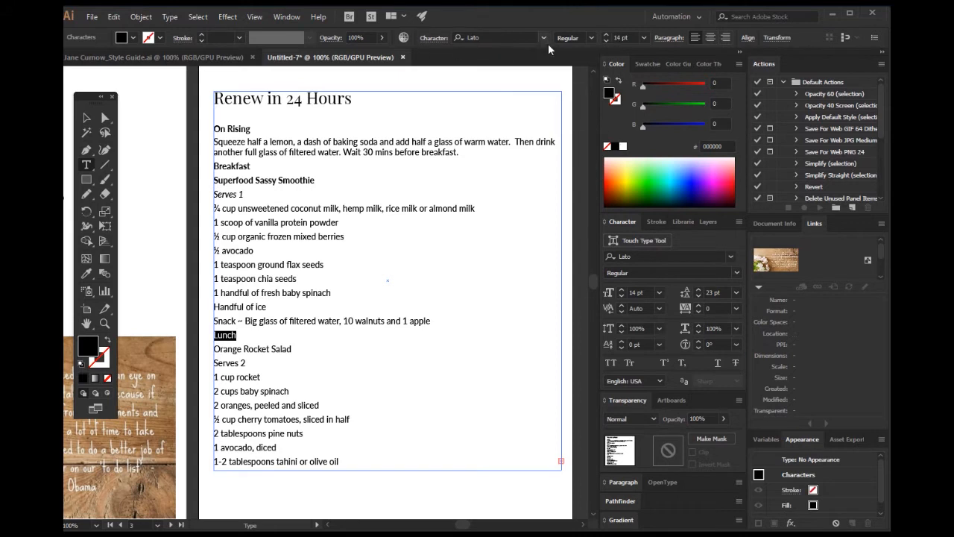
click(591, 38)
click(587, 202)
drag(213, 321, 432, 322)
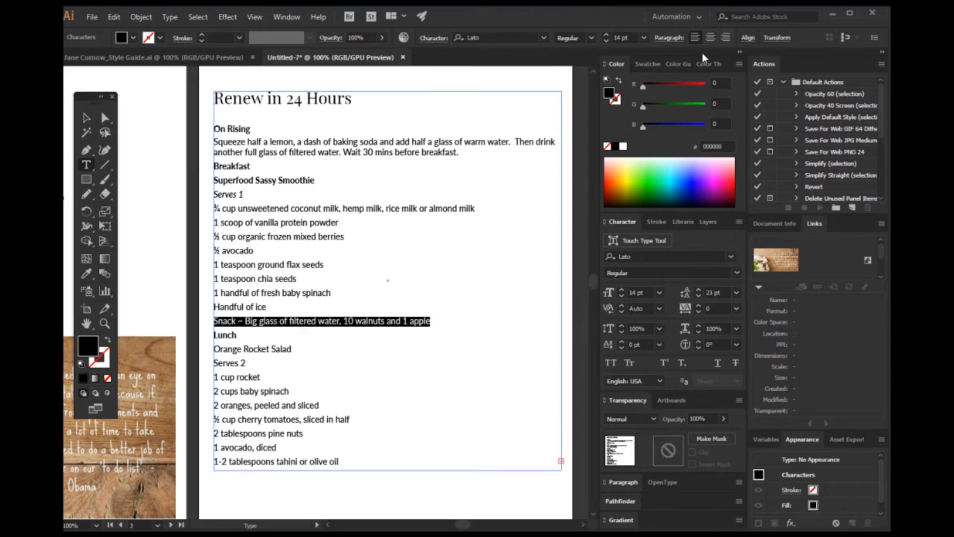
click(592, 38)
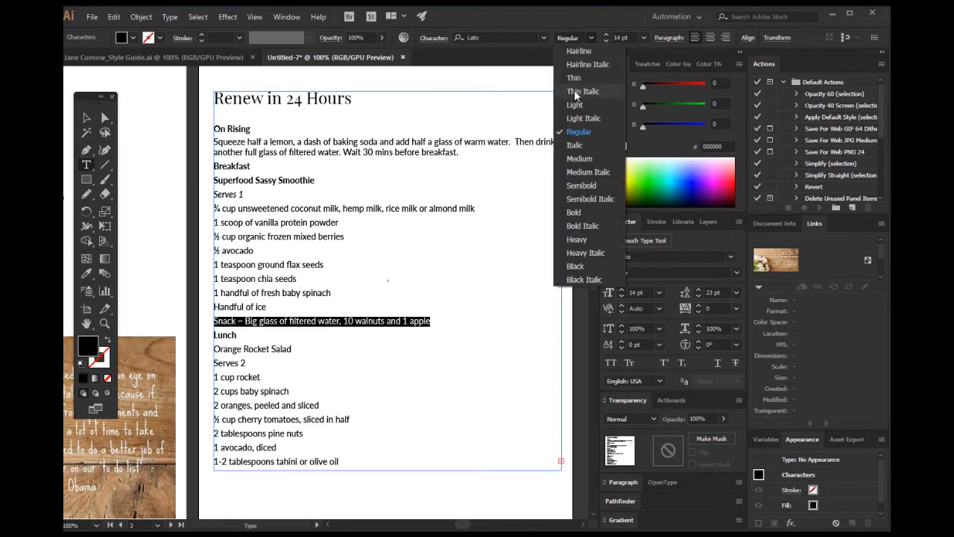
click(576, 210)
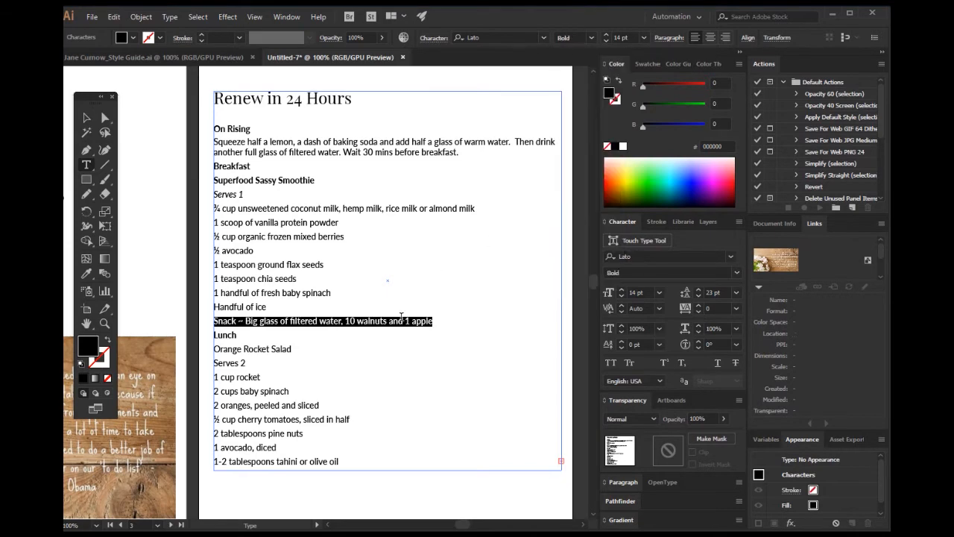
Set the "Orange Rocket Salad" recipe title under "Lunch" to Bold
scroll(401, 315, down, 2)
scroll(304, 356, up, 2)
scroll(301, 354, down, 1)
scroll(300, 354, down, 1)
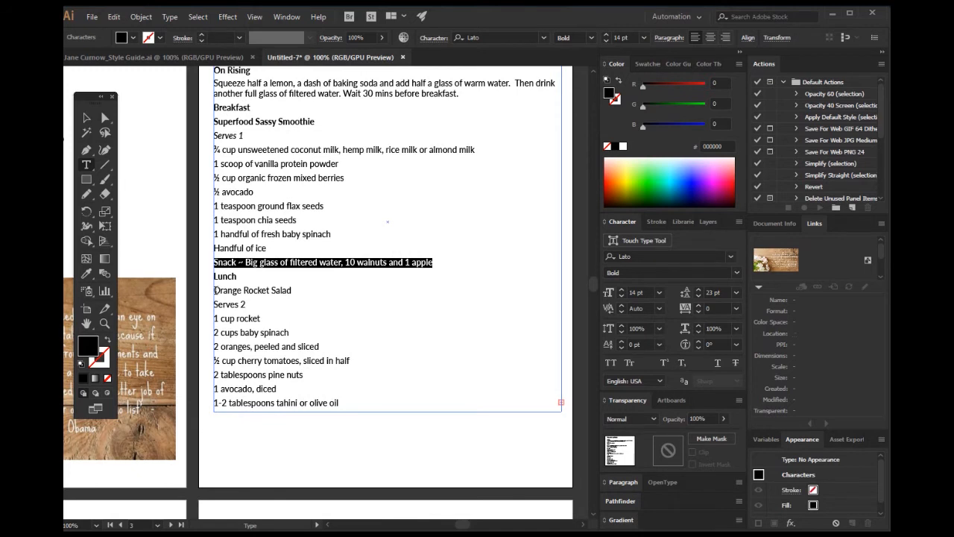
drag(214, 290, 294, 291)
click(594, 37)
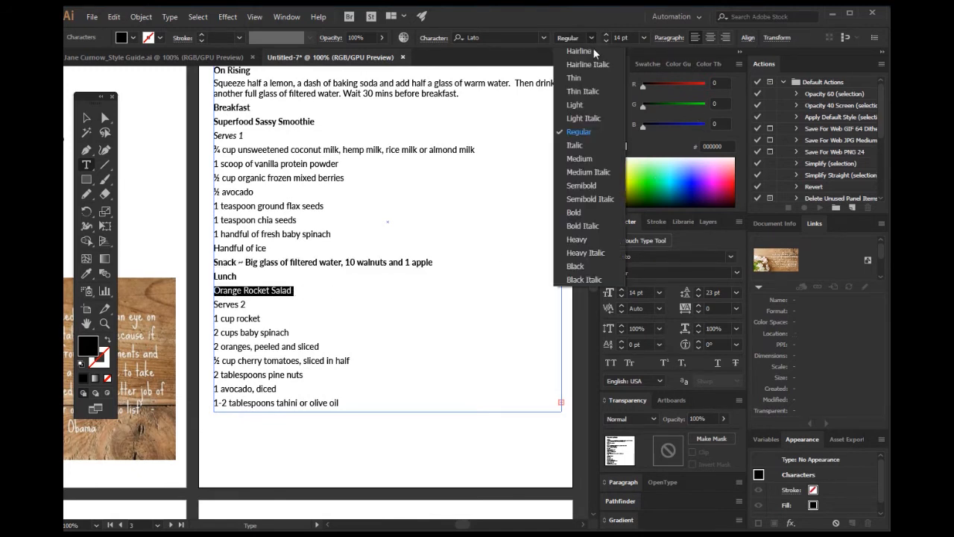
click(574, 213)
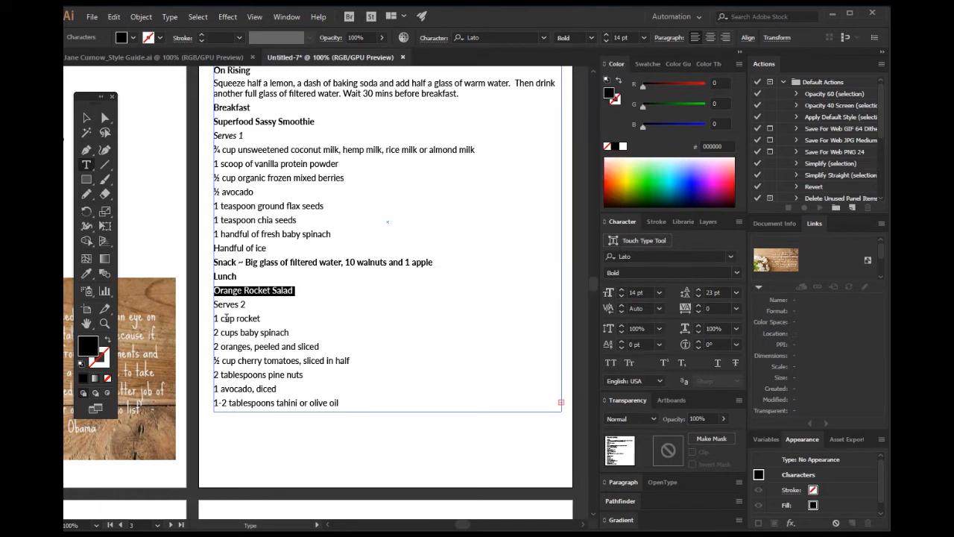
Set the "Serves 2" line under the salad title to Italic
drag(249, 305, 214, 305)
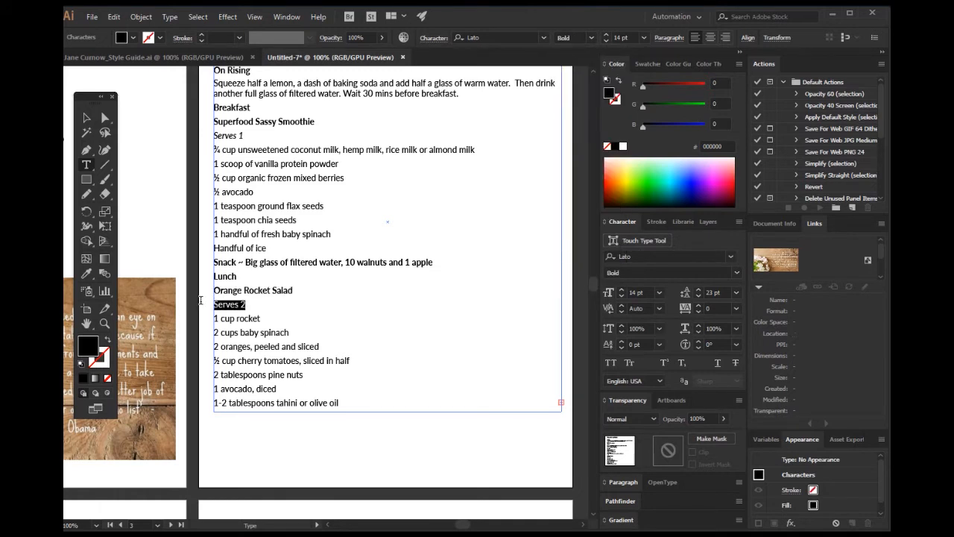
click(593, 37)
click(577, 144)
Extend the recipe text frame down to reveal its overset text and tighten the leading of the salad instructions' second line
click(86, 118)
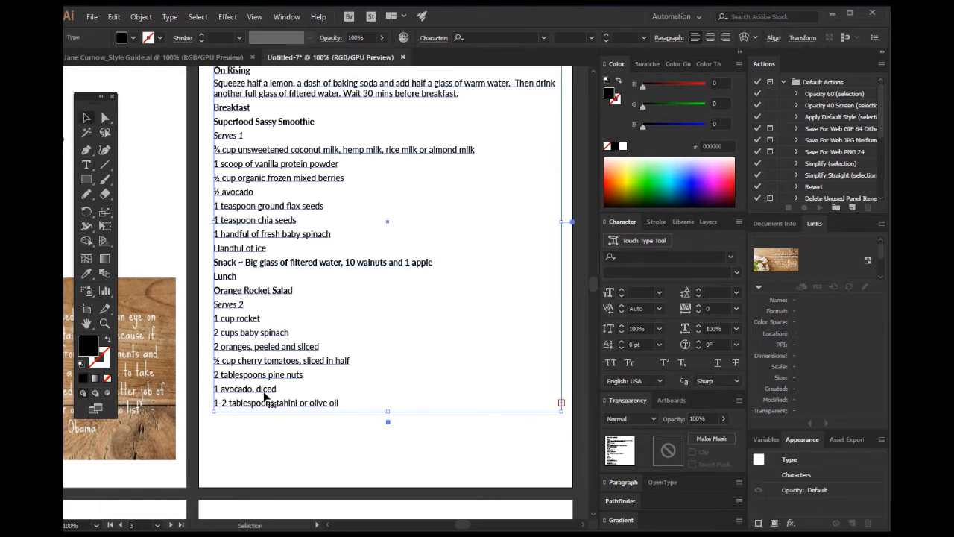
drag(388, 412, 383, 466)
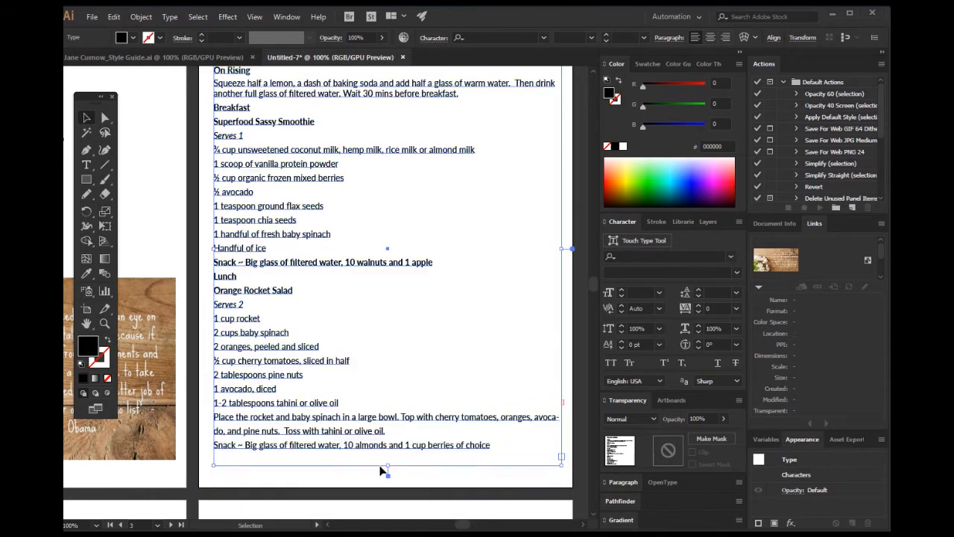
click(87, 165)
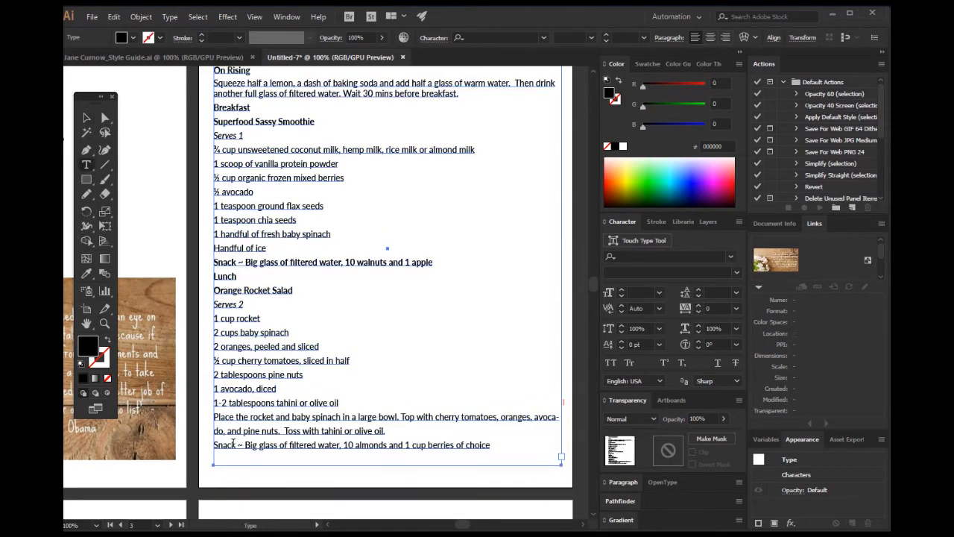
drag(214, 430, 502, 455)
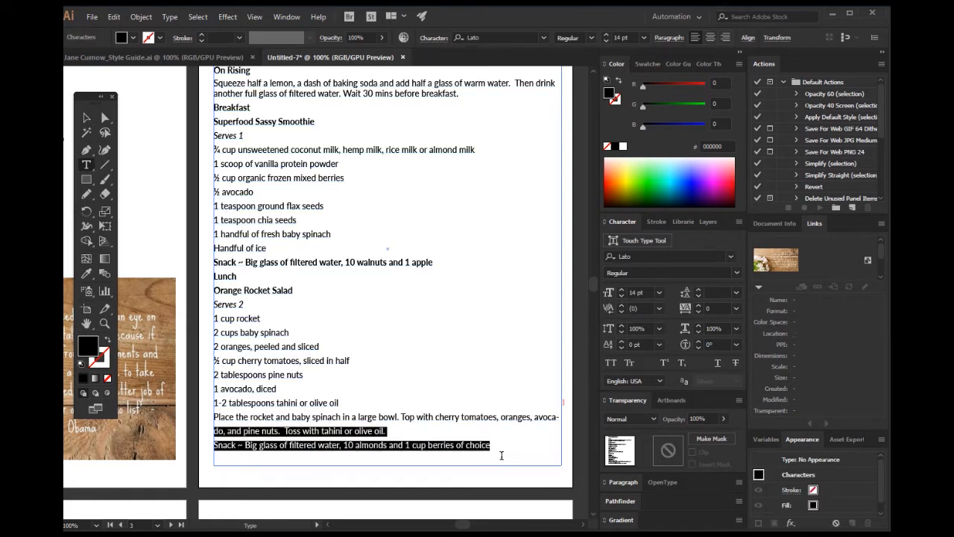
drag(214, 430, 414, 433)
click(699, 295)
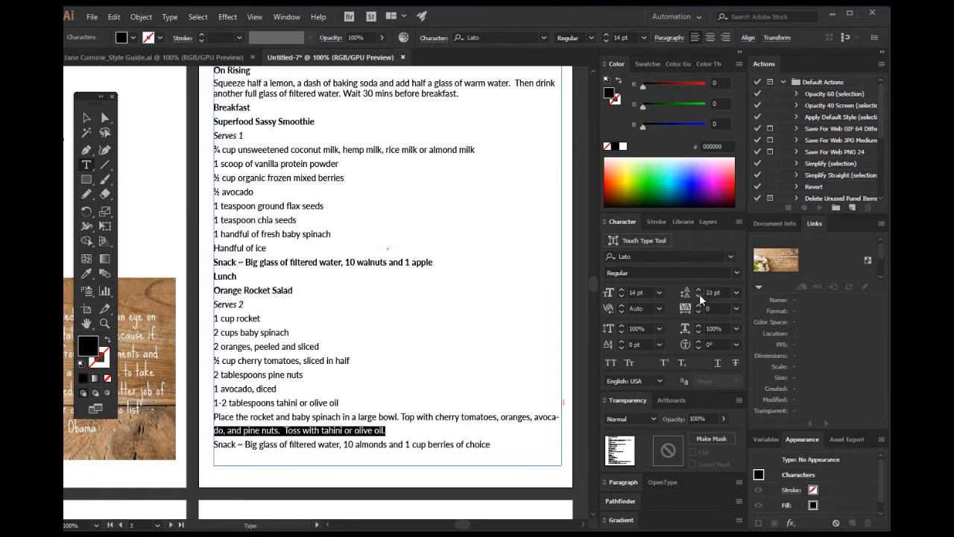
click(699, 295)
click(699, 295)
Set the almonds and berries "Snack" line at the end of the recipe text to Bold
drag(204, 441, 527, 458)
click(588, 37)
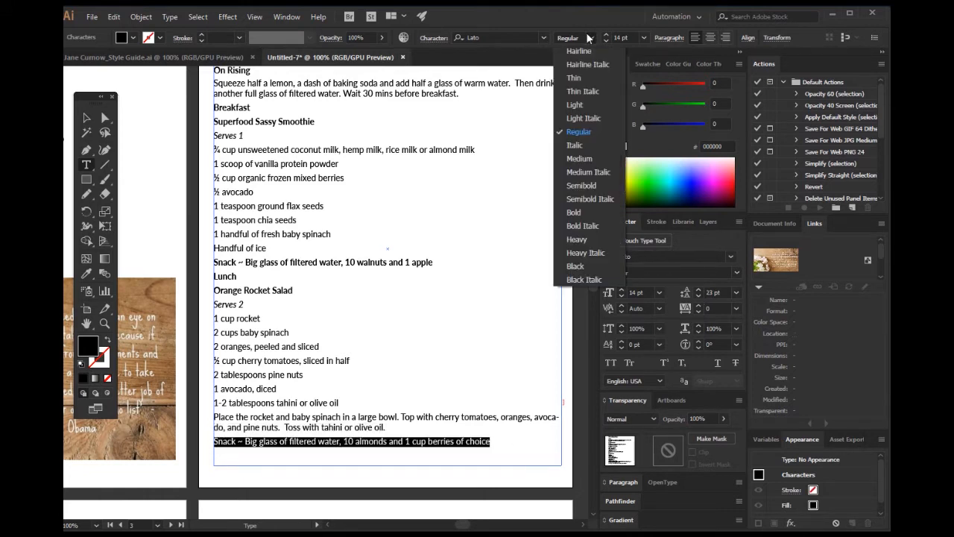
click(615, 212)
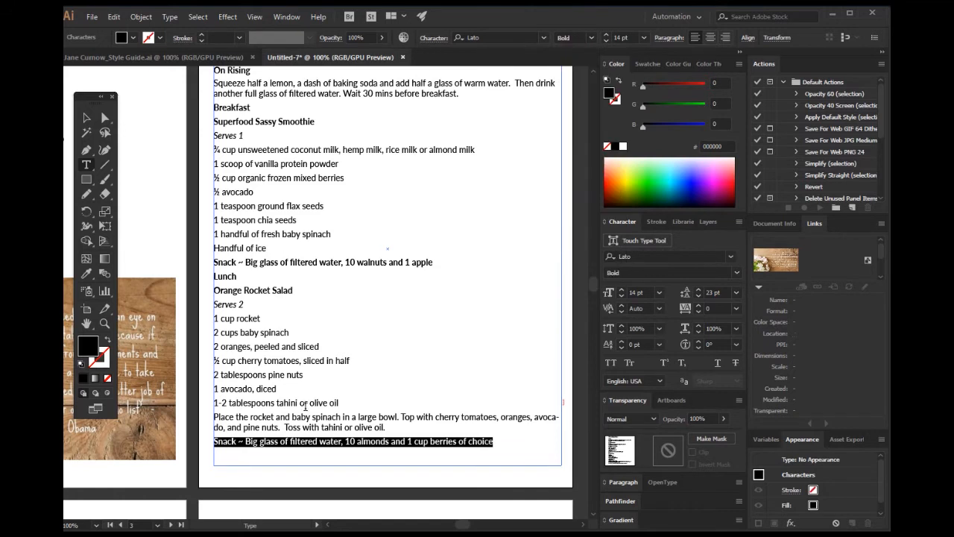
Examine the overall layout and spacing of the formatted "Renew in 24 Hours" page
click(214, 275)
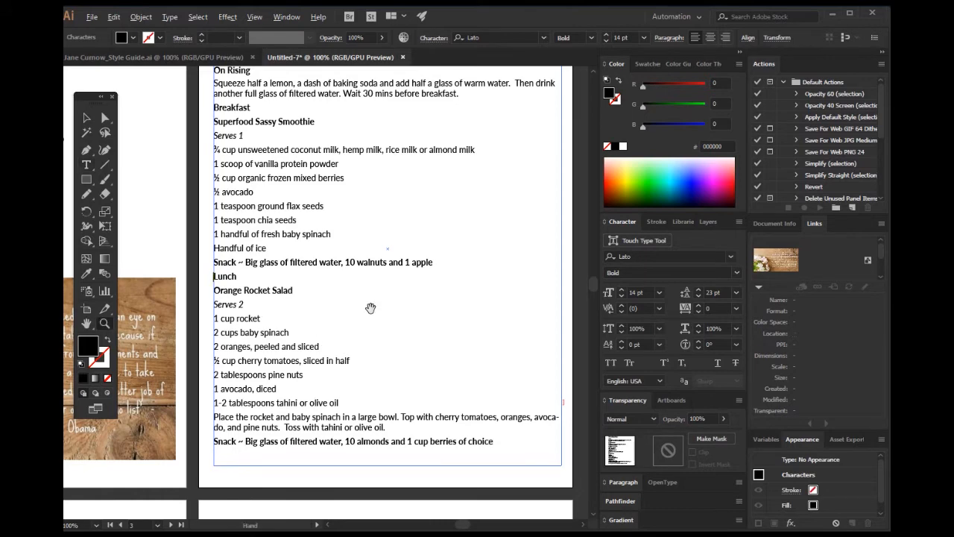
key(Escape)
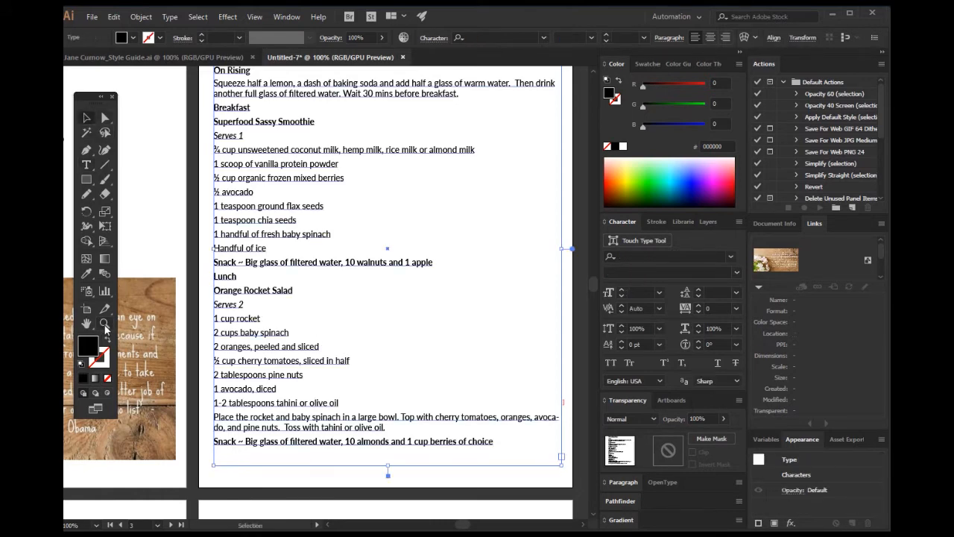
click(104, 324)
alt+click(399, 306)
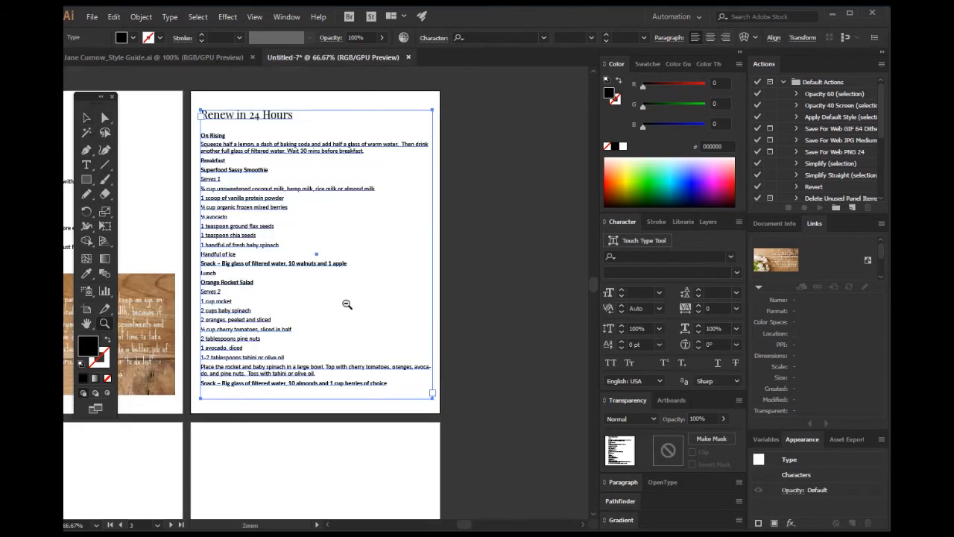
click(299, 258)
click(86, 118)
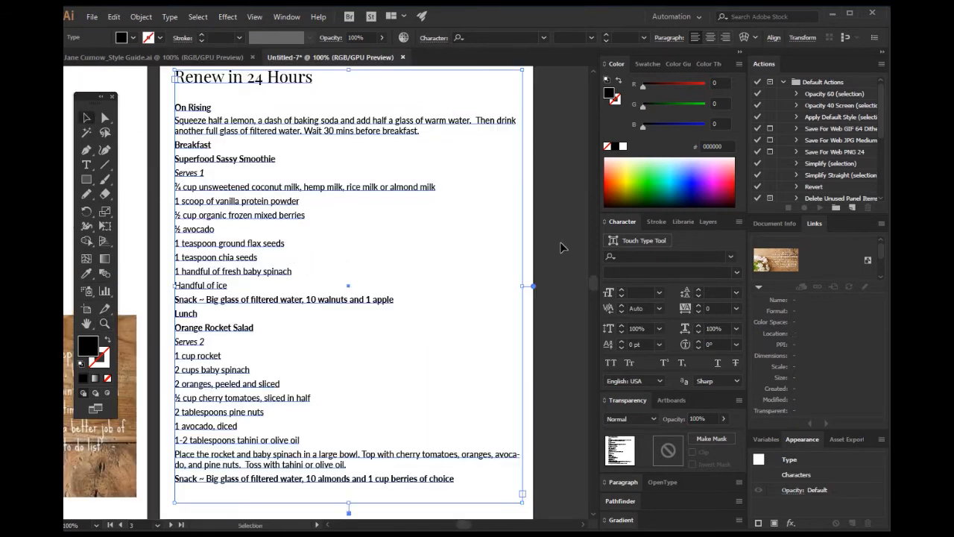
click(560, 241)
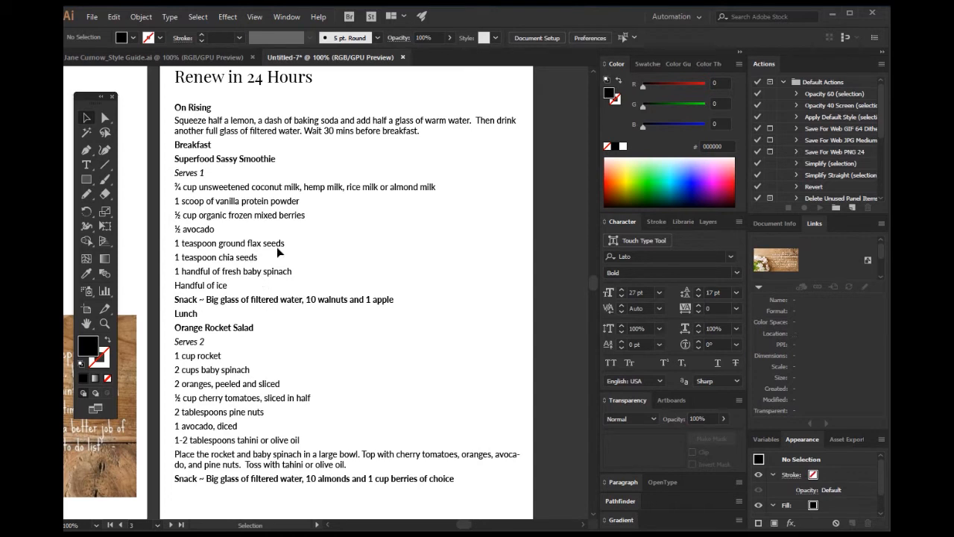
click(347, 298)
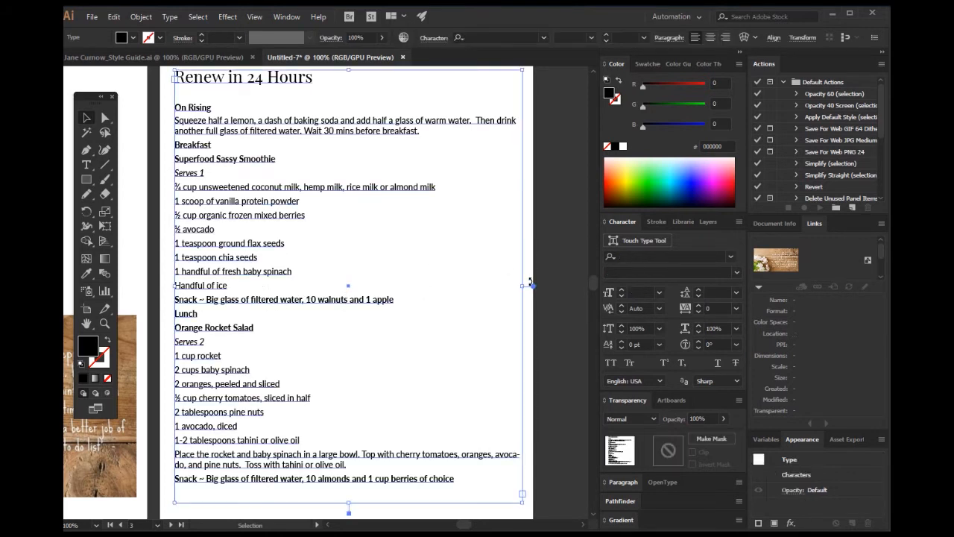
click(550, 252)
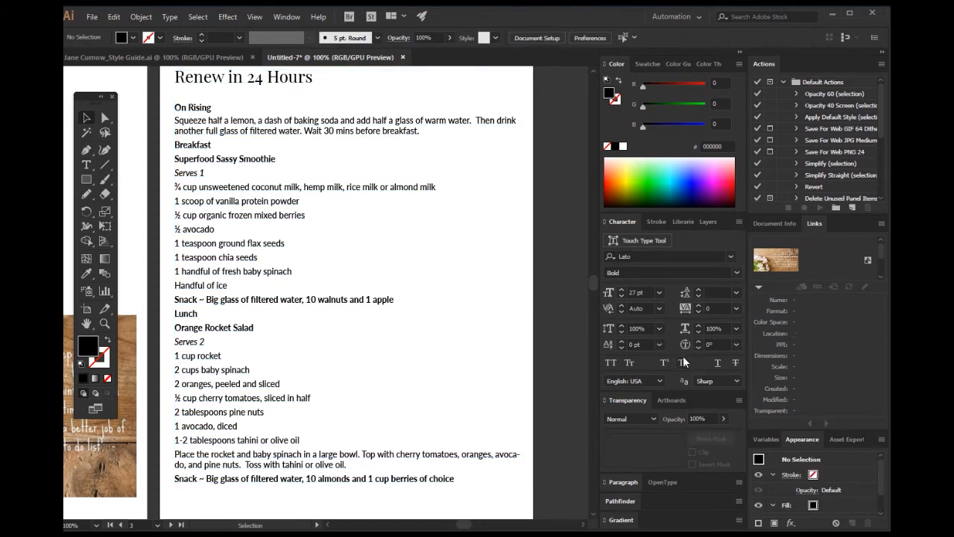
Place the library's berry smoothie image on the "Renew in 24 Hours" page and scale it to about 4.98 by 3.32 in
click(682, 221)
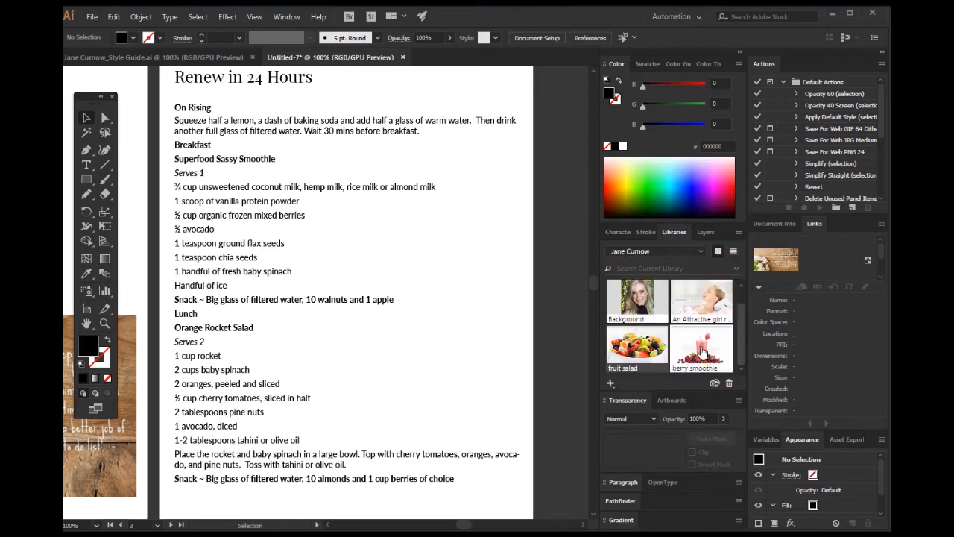
drag(702, 352, 432, 369)
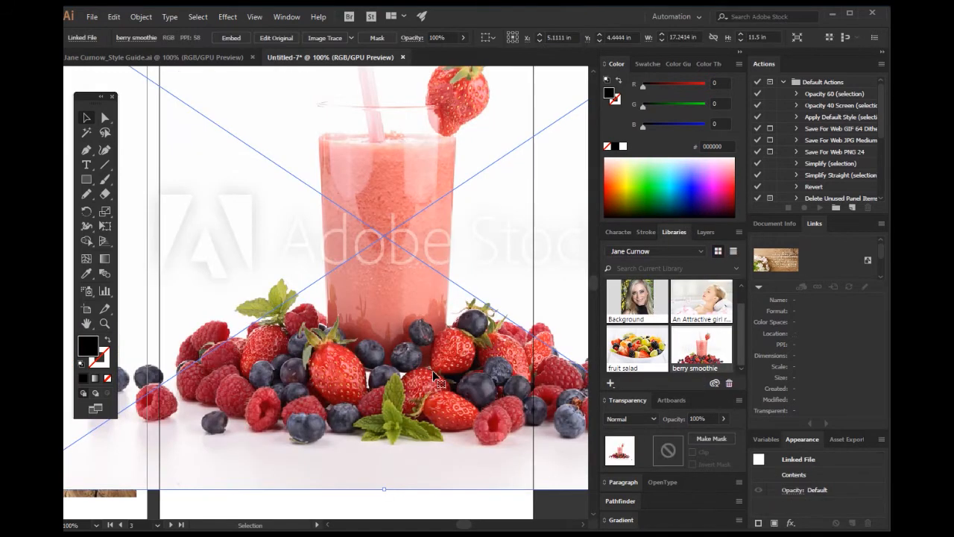
scroll(432, 370, up, 5)
drag(281, 239, 464, 318)
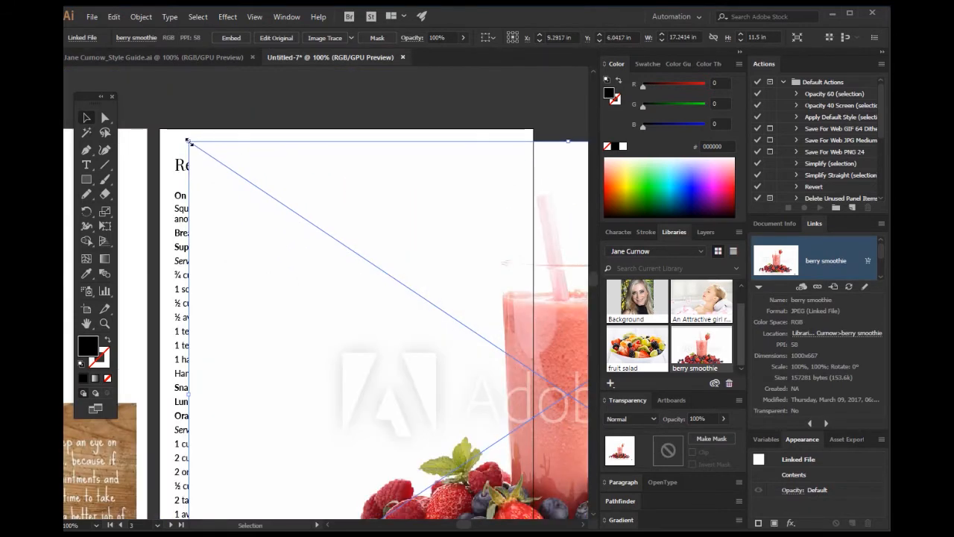
drag(189, 141, 348, 221)
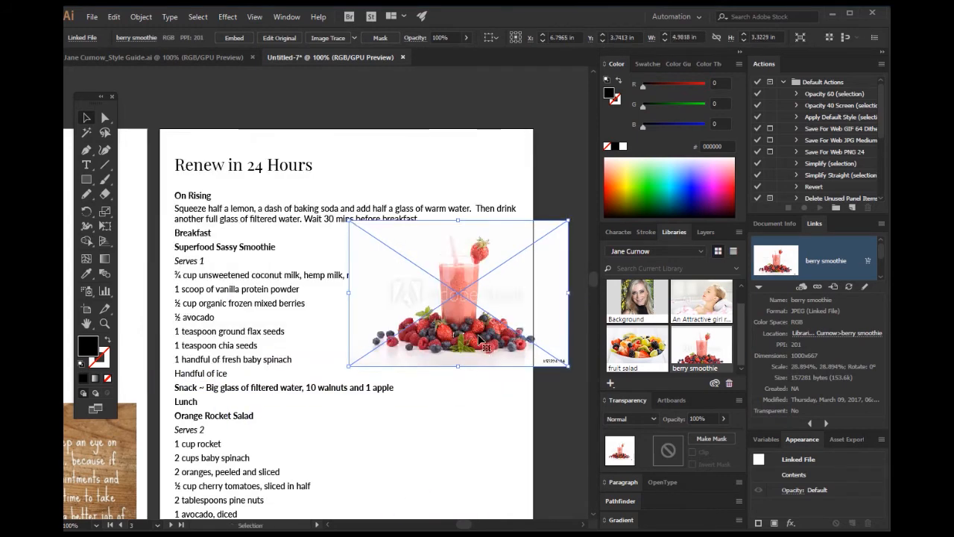
drag(457, 317, 418, 298)
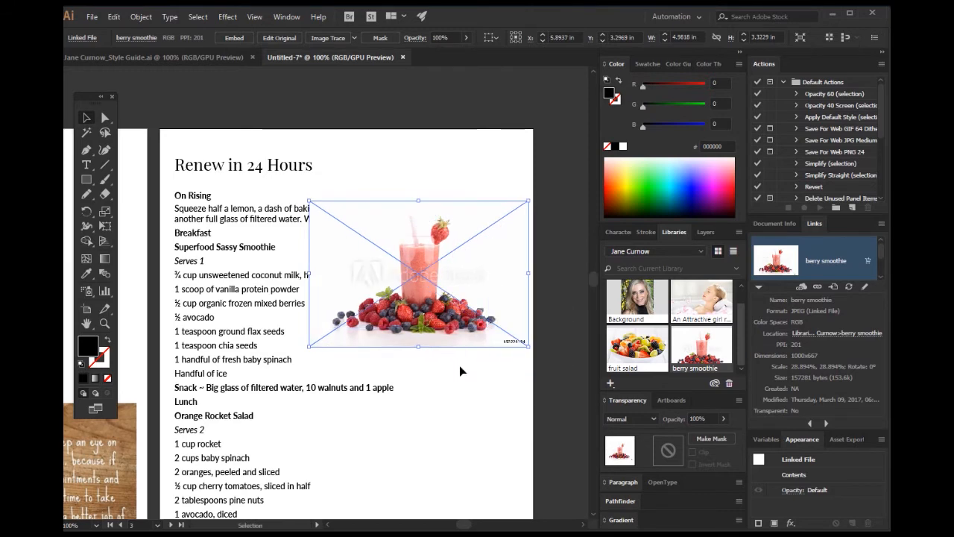
Move the smoothie image down beside the Orange Rocket Salad ingredients and send it behind the recipe text
scroll(455, 362, down, 5)
scroll(453, 358, up, 2)
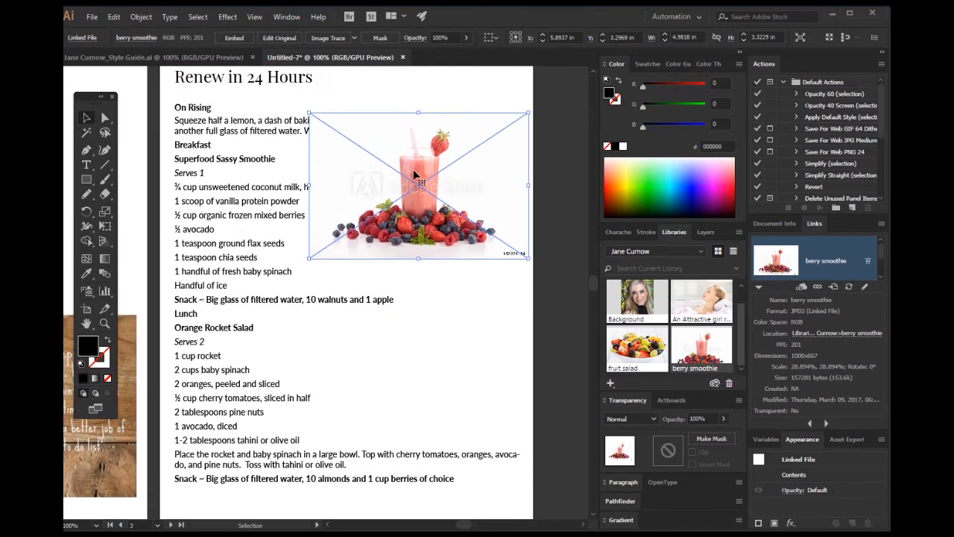
drag(413, 172, 397, 362)
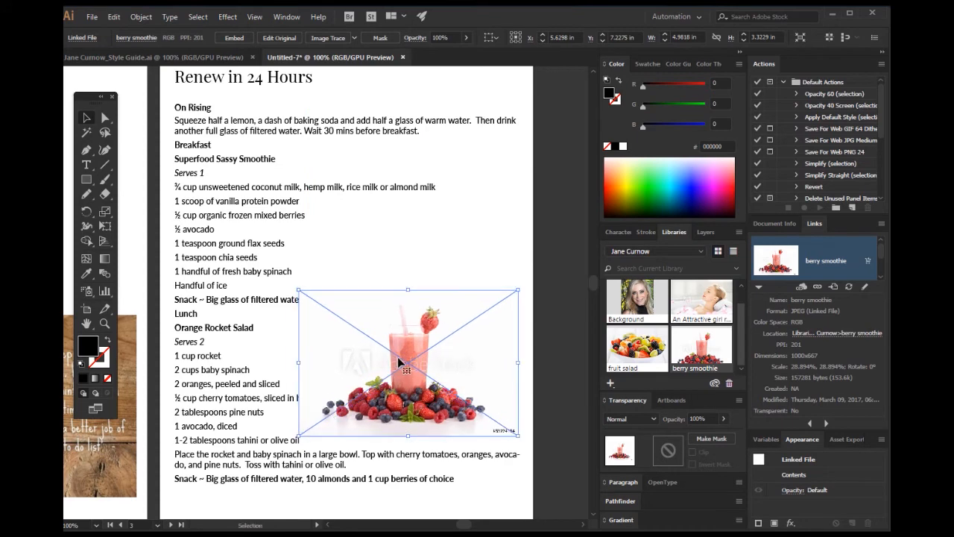
click(141, 17)
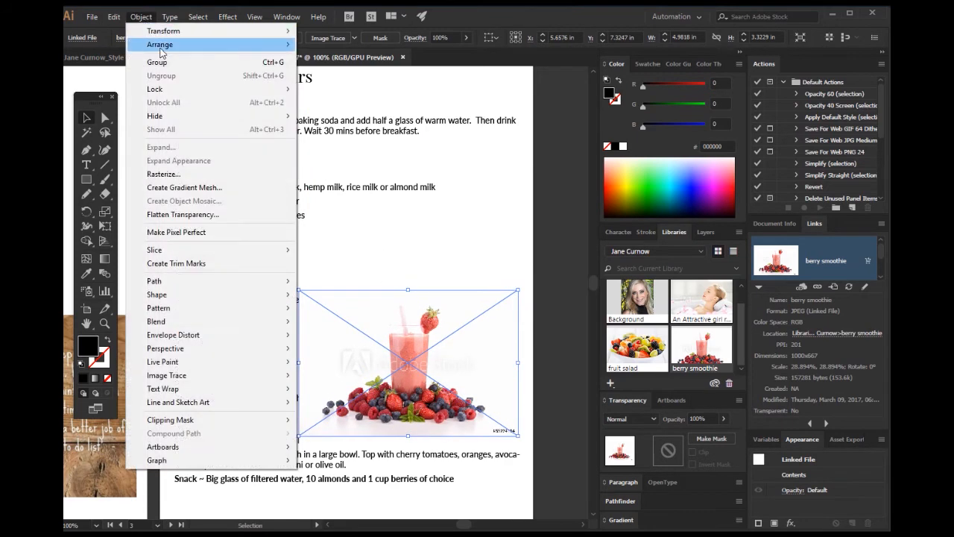
mouse_move(179, 45)
click(368, 85)
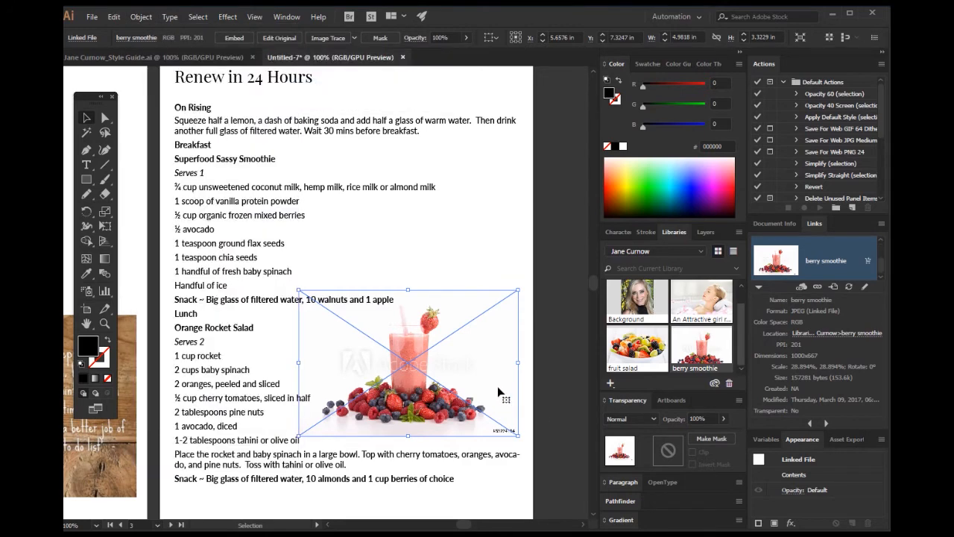
Try the smoothie image closer to the page's right edge and then higher, beside the Breakfast and Lunch text
drag(455, 409, 466, 412)
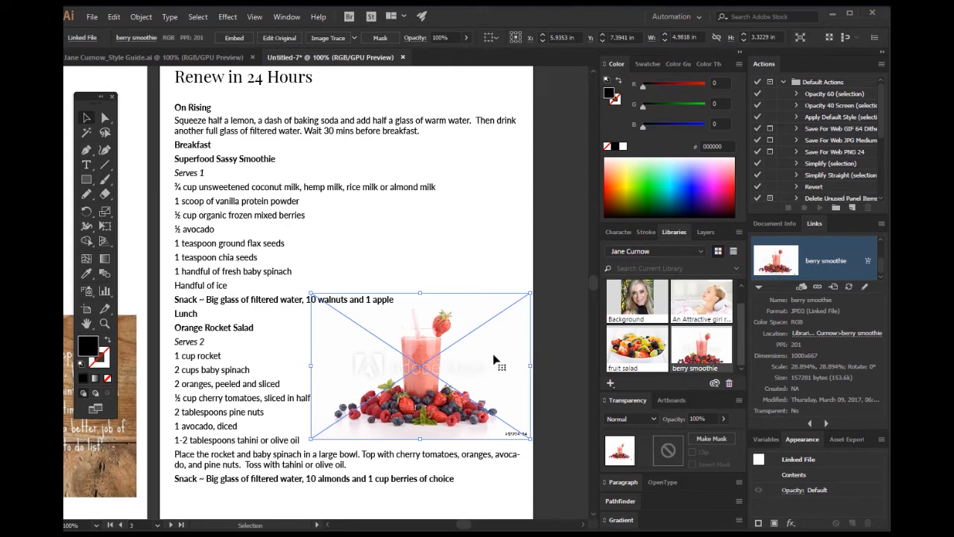
click(542, 364)
scroll(407, 330, down, 3)
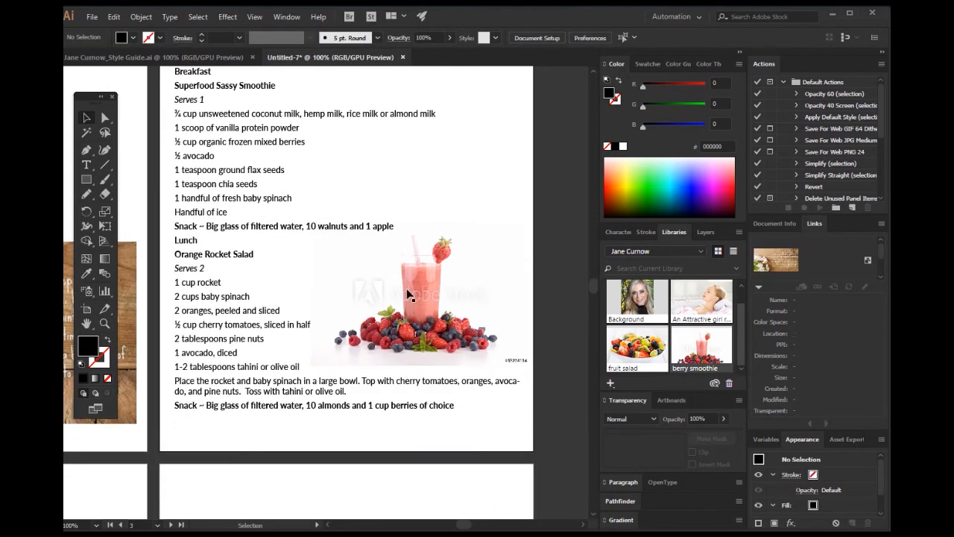
scroll(411, 334, up, 3)
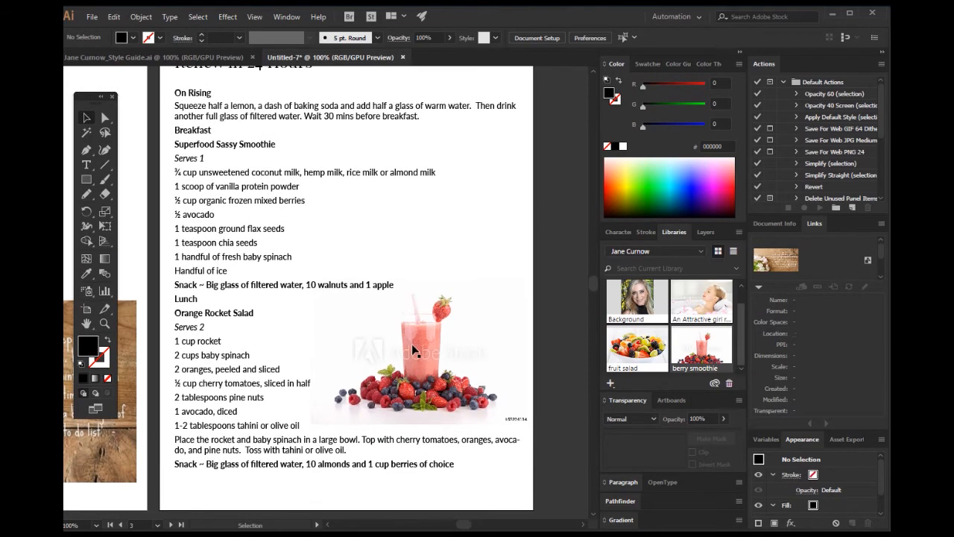
drag(411, 344, 410, 265)
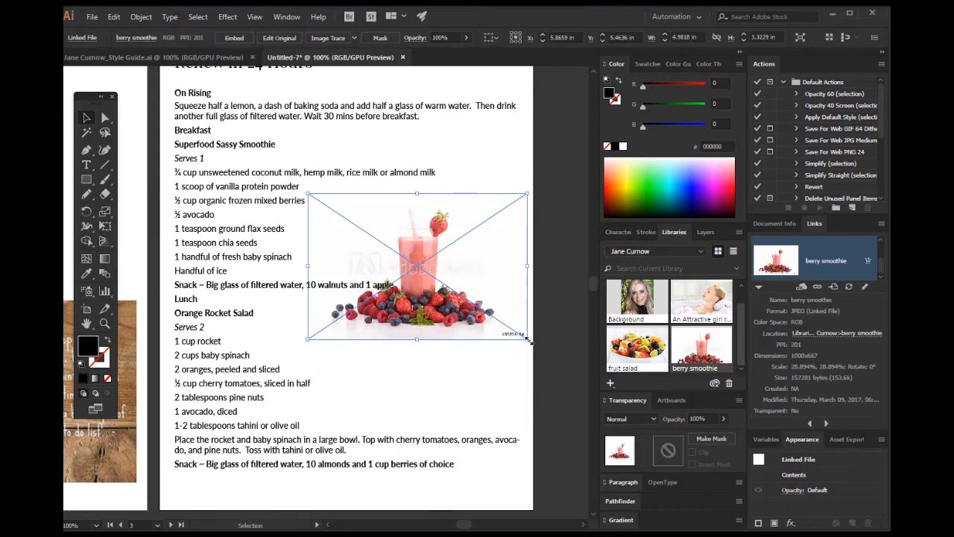
Enlarge the smoothie image to about 8.33 by 5.56 in, then delete it
drag(527, 339, 357, 447)
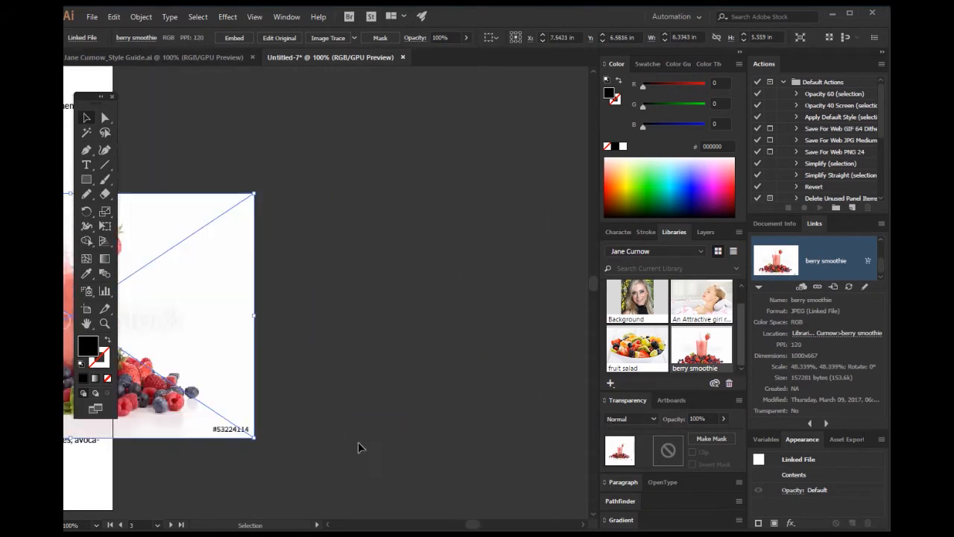
click(316, 338)
drag(234, 276, 243, 276)
key(Delete)
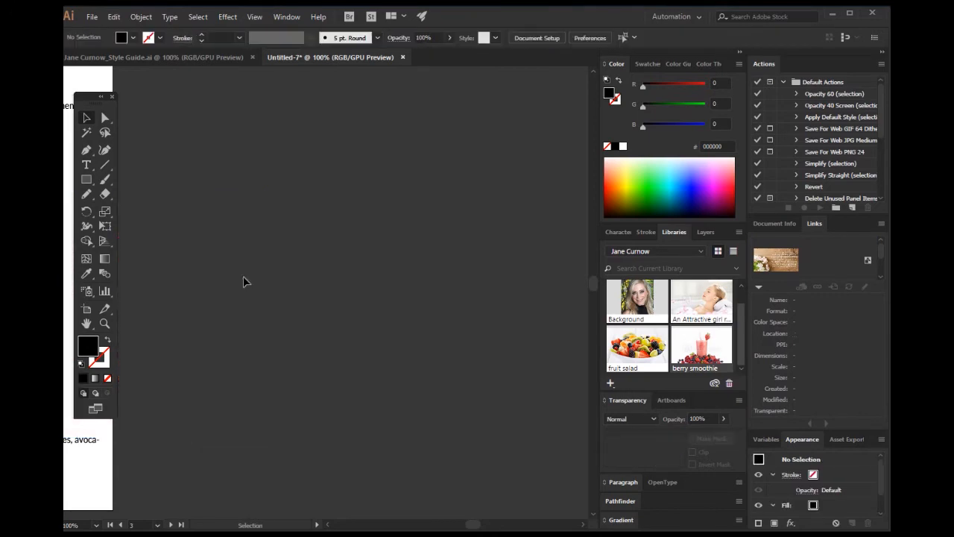
Place the berry smoothie image on the recipe page again and scale it to about 6.18 by 4.13 in beside the ingredients
key(space)
drag(191, 247, 430, 266)
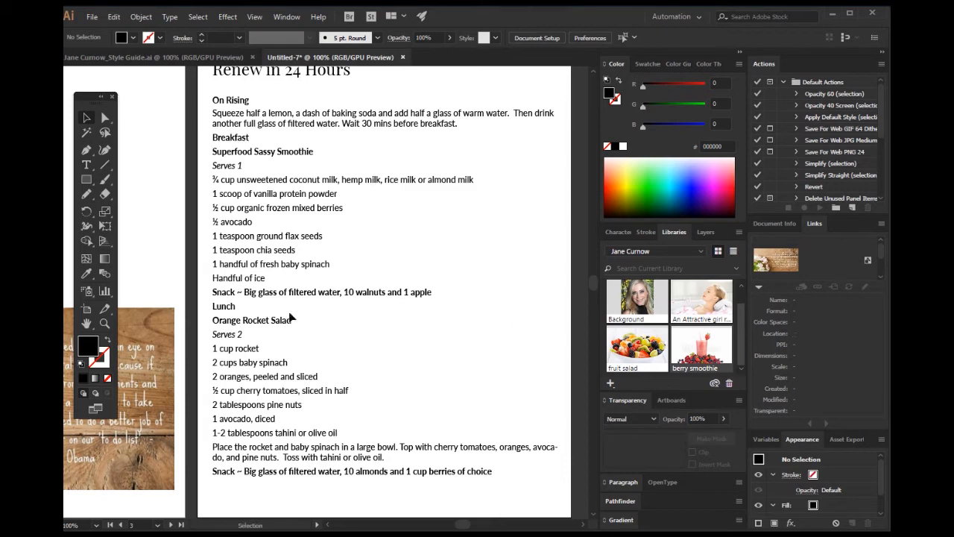
click(108, 324)
alt+click(382, 293)
alt+click(382, 293)
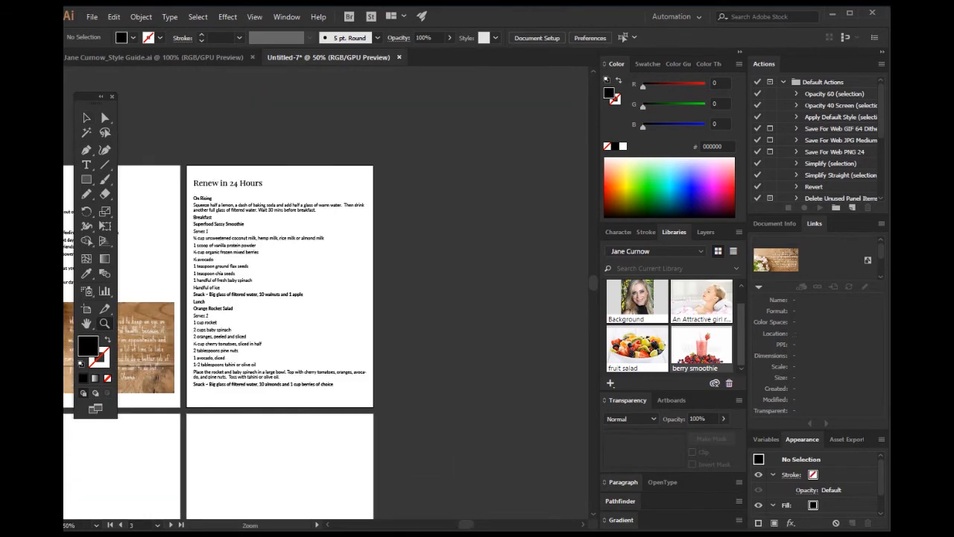
click(305, 285)
click(287, 301)
click(86, 121)
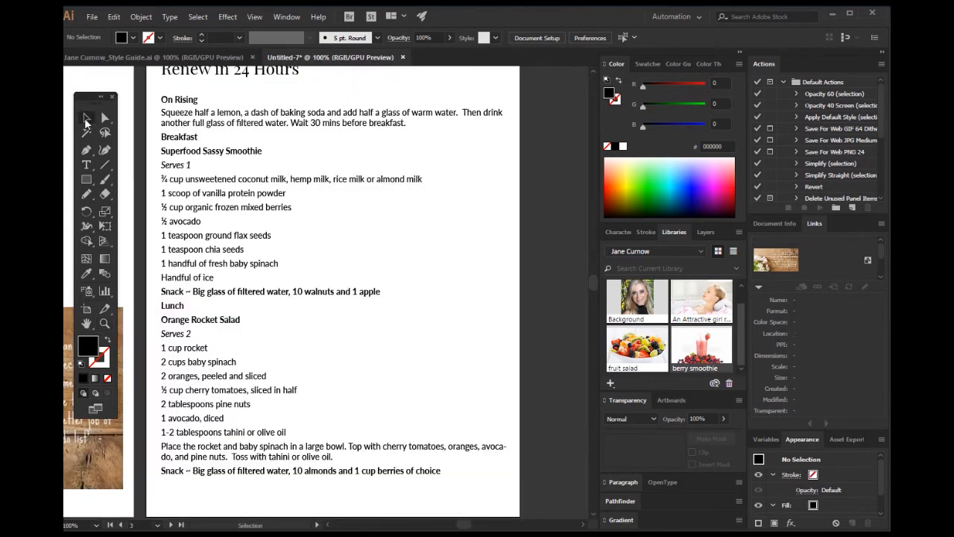
drag(696, 347, 411, 313)
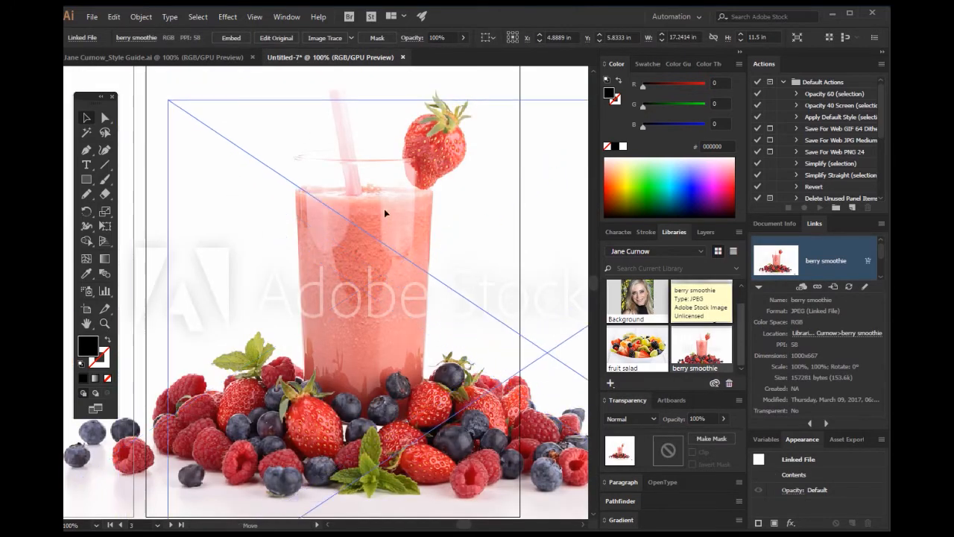
drag(384, 212, 384, 213)
drag(170, 102, 355, 230)
drag(491, 321, 437, 287)
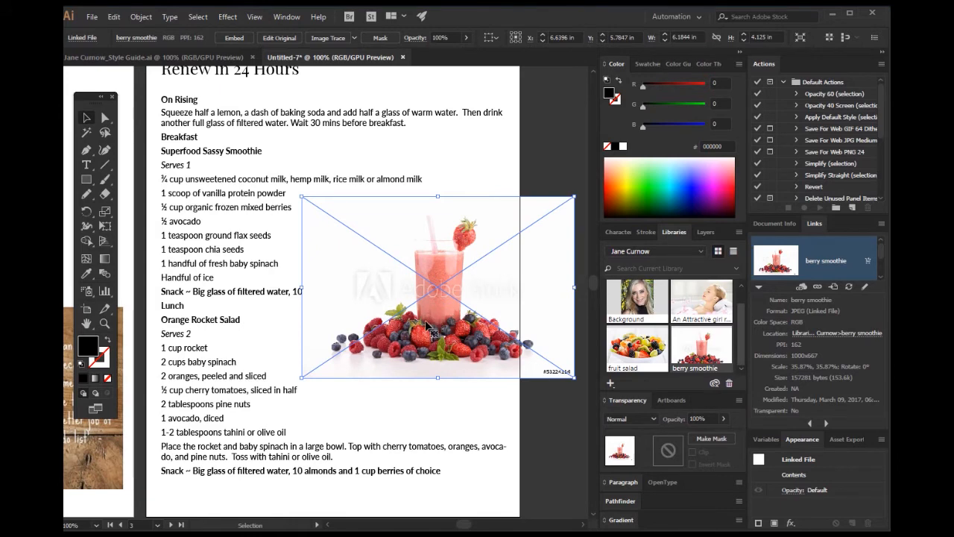
Enlarge the smoothie image to about 10.58 by 7.06 in and position it so the glass overlaps the page's right edge
key(h)
drag(232, 308, 94, 254)
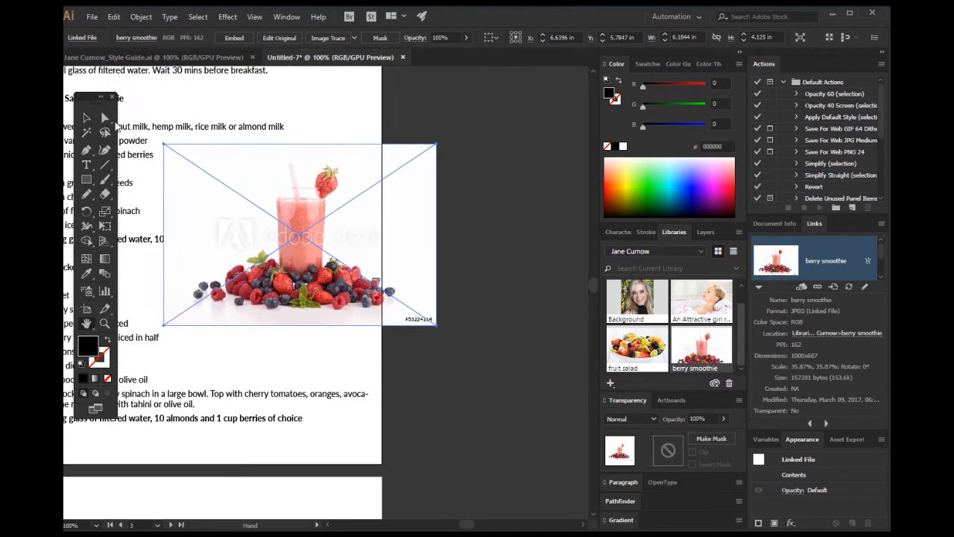
click(87, 117)
drag(434, 327, 571, 453)
drag(411, 382, 362, 322)
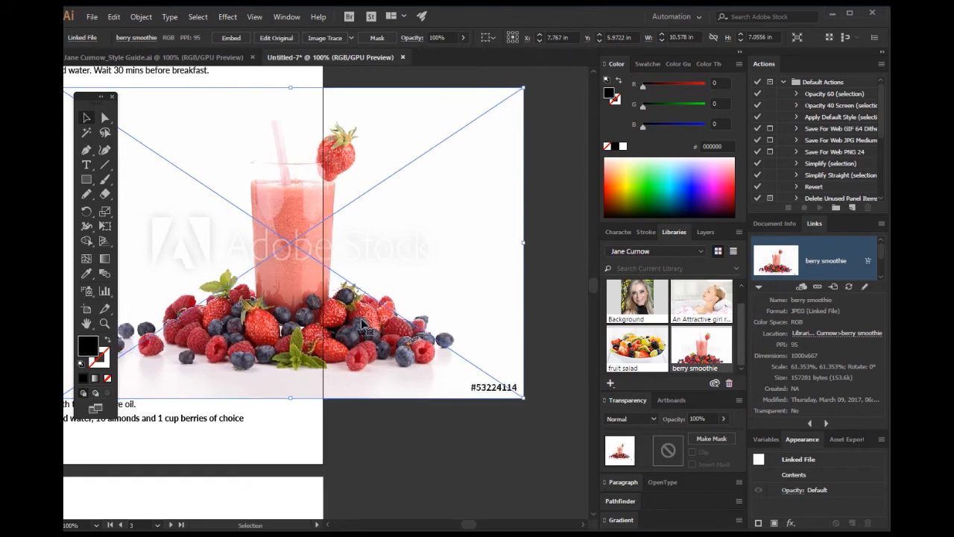
click(434, 442)
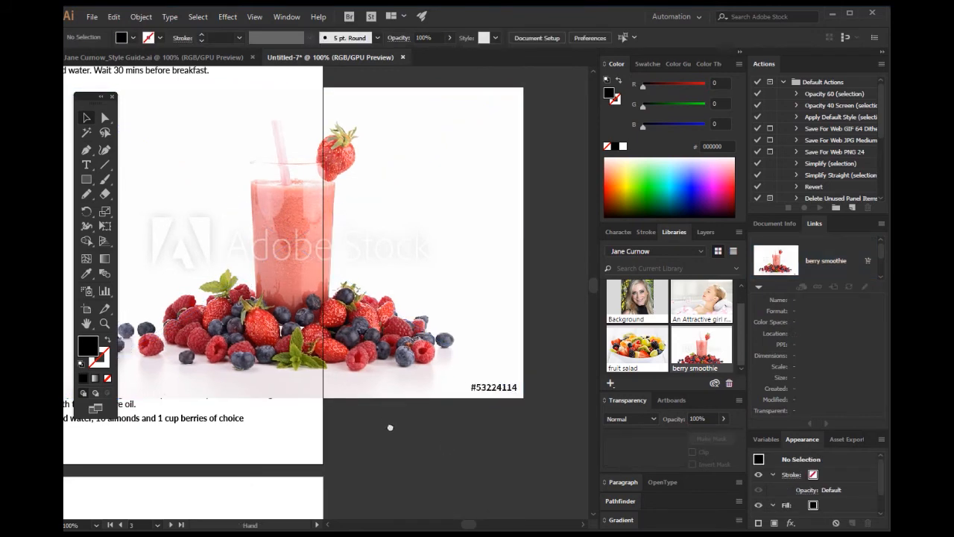
Crop the smoothie image at the page's right edge with a clipping mask made from a rectangle about 5.56 by 6.85 in
drag(390, 427, 470, 430)
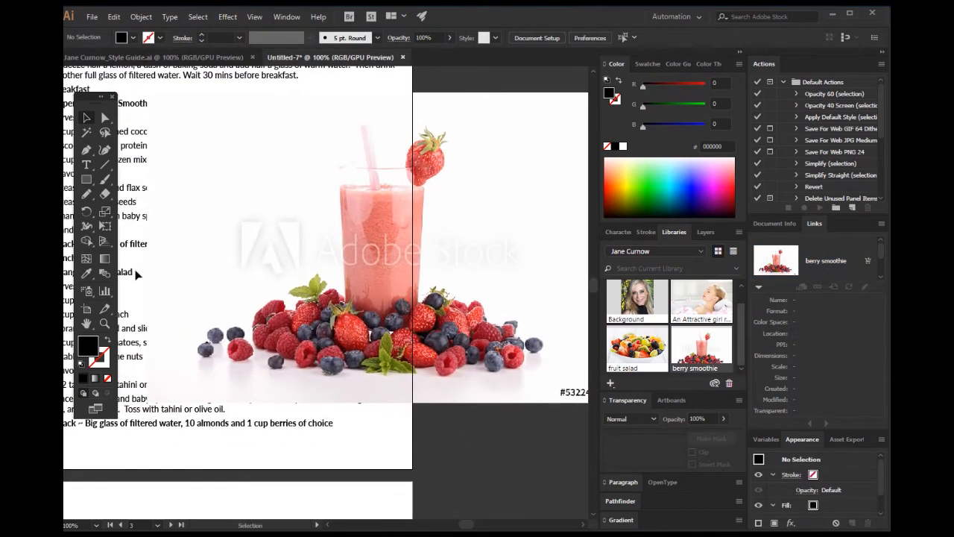
click(86, 180)
drag(170, 87, 415, 387)
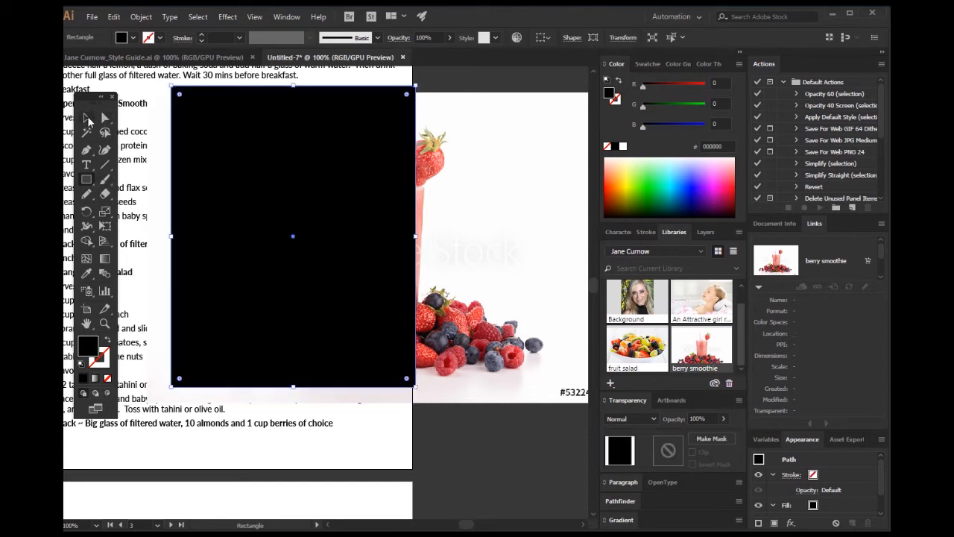
click(87, 119)
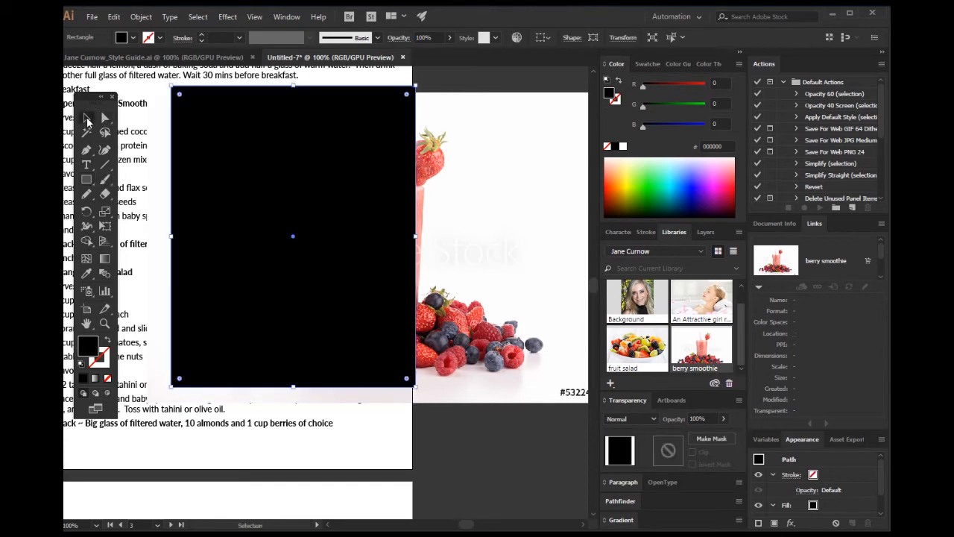
shift+click(501, 246)
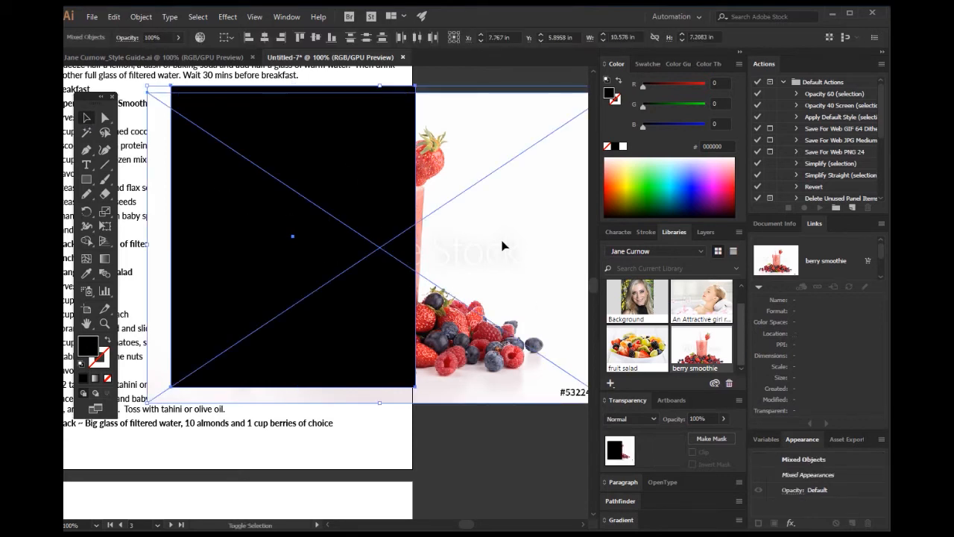
click(140, 18)
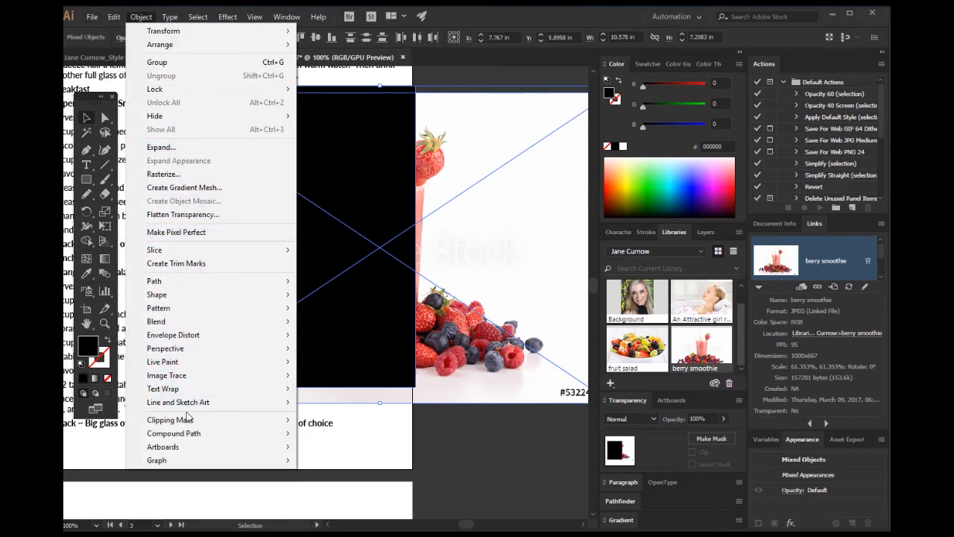
mouse_move(189, 419)
click(339, 422)
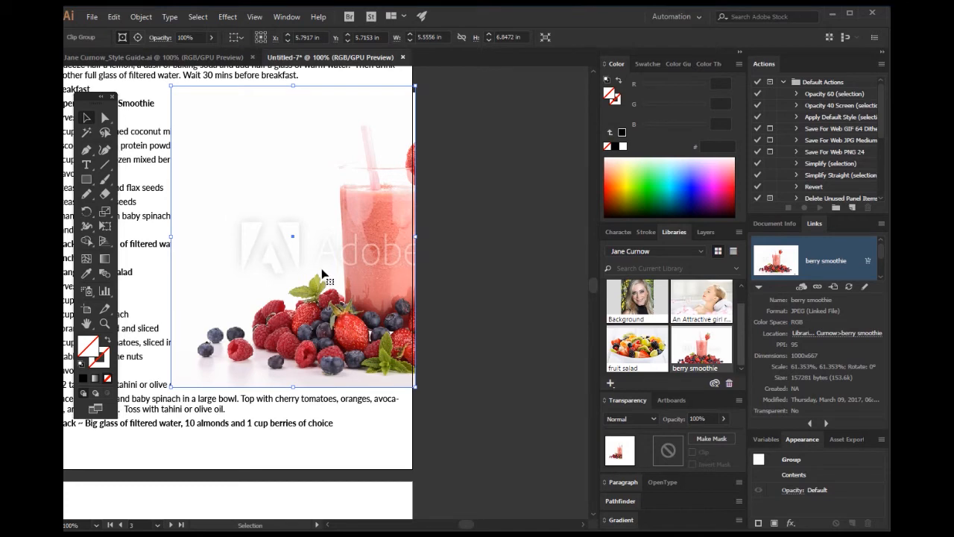
Send the clipped smoothie image to the back, behind the recipe text
click(141, 16)
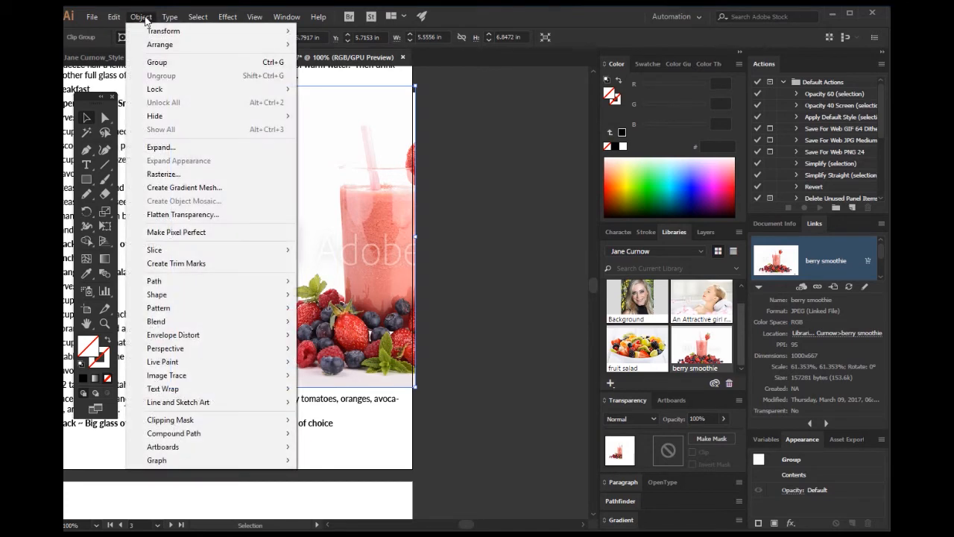
mouse_move(150, 46)
click(334, 86)
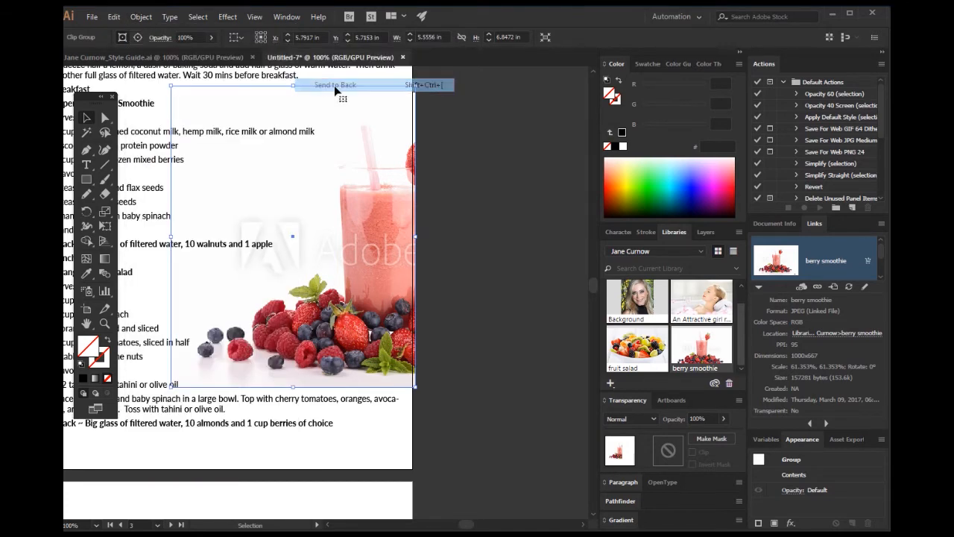
click(504, 301)
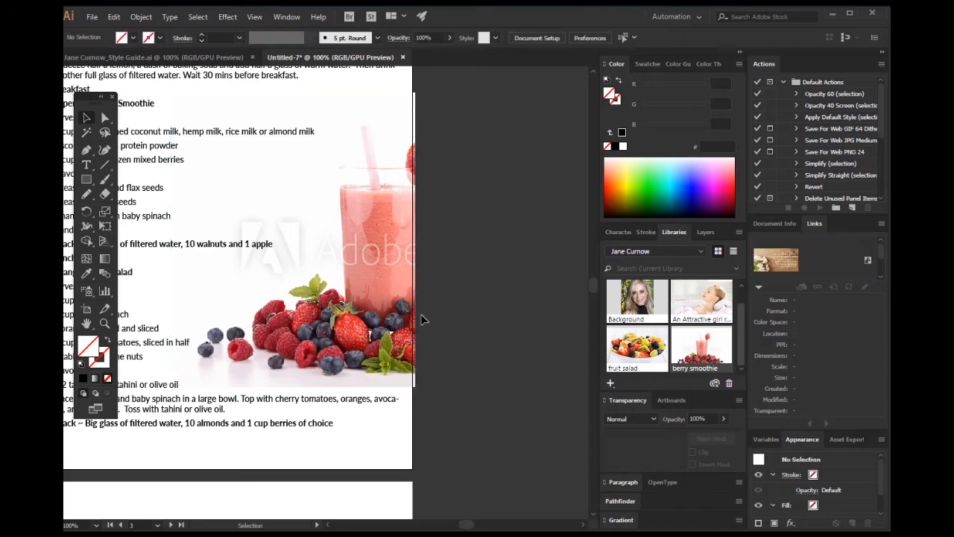
Move the clipped smoothie image straight up along the page's right edge so it starts beside the "On Rising" text
click(104, 323)
alt+click(237, 266)
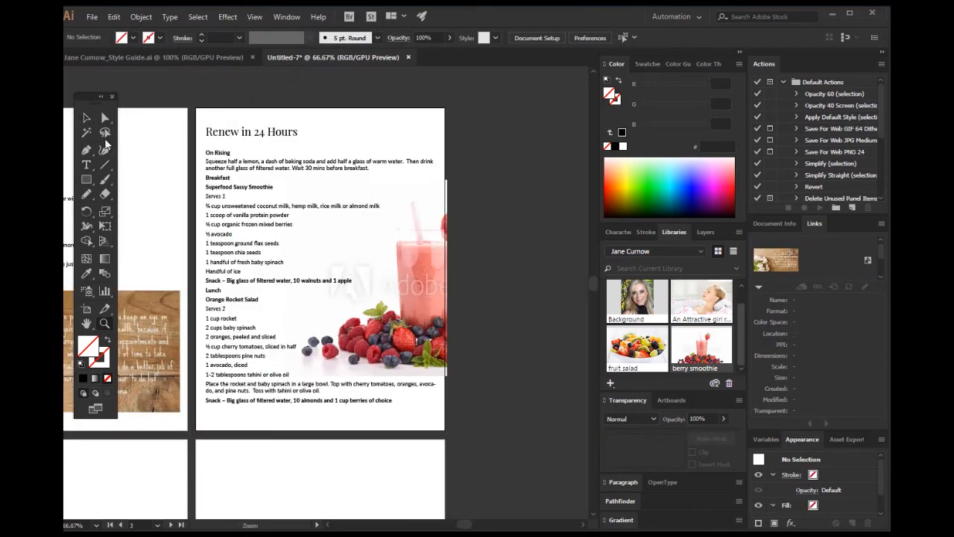
click(85, 118)
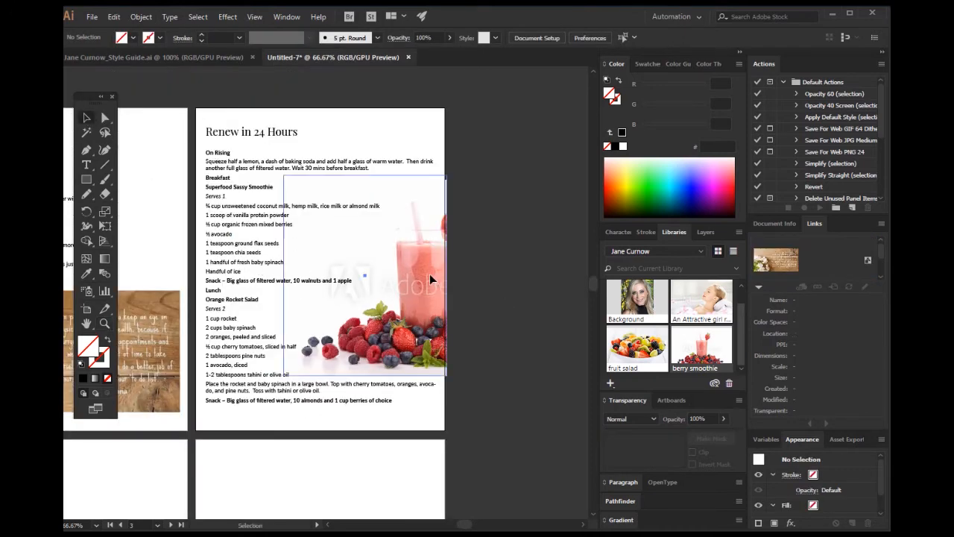
click(428, 255)
drag(422, 261, 424, 253)
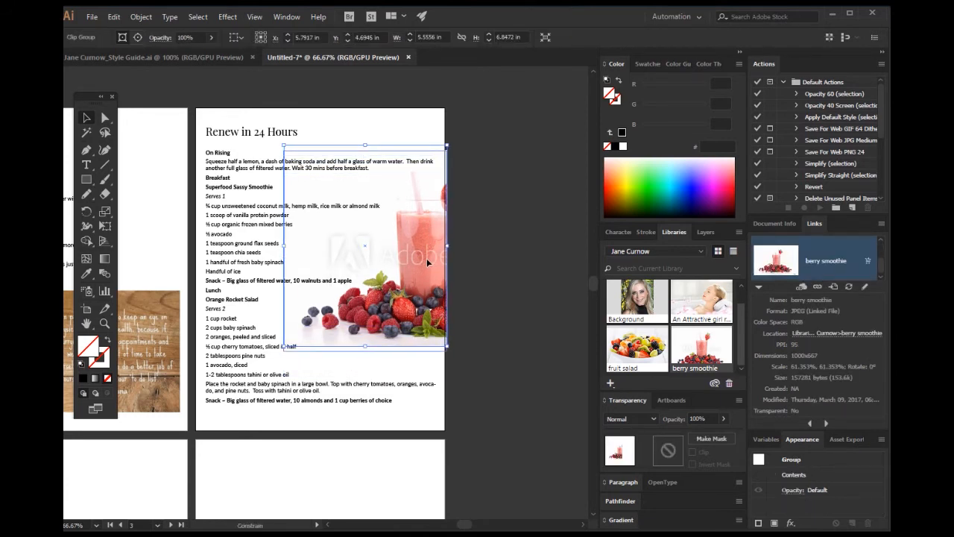
Undo the last move of the clipped smoothie image and deselect it
key(ctrl+z)
click(503, 327)
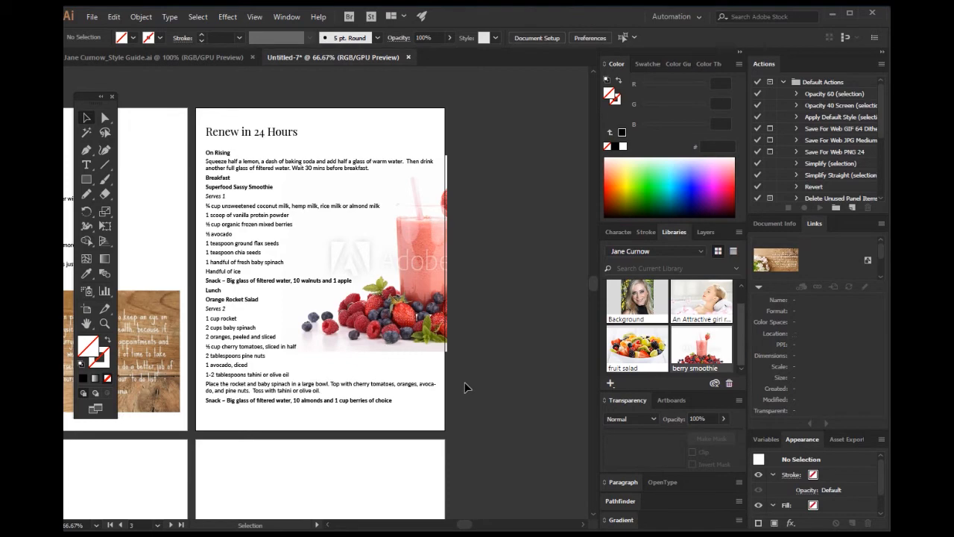
Switch to the Word document and copy the "Work With Me" heading with its two paragraphs, excluding the photo and contact details
click(87, 321)
drag(211, 427, 351, 364)
drag(368, 295, 334, 416)
drag(358, 253, 318, 307)
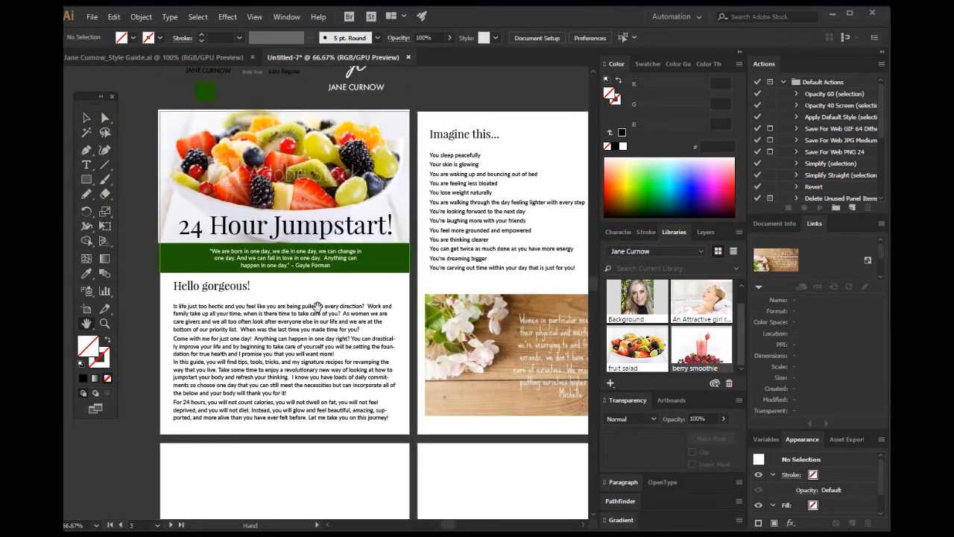
drag(357, 365, 351, 250)
drag(334, 422, 298, 236)
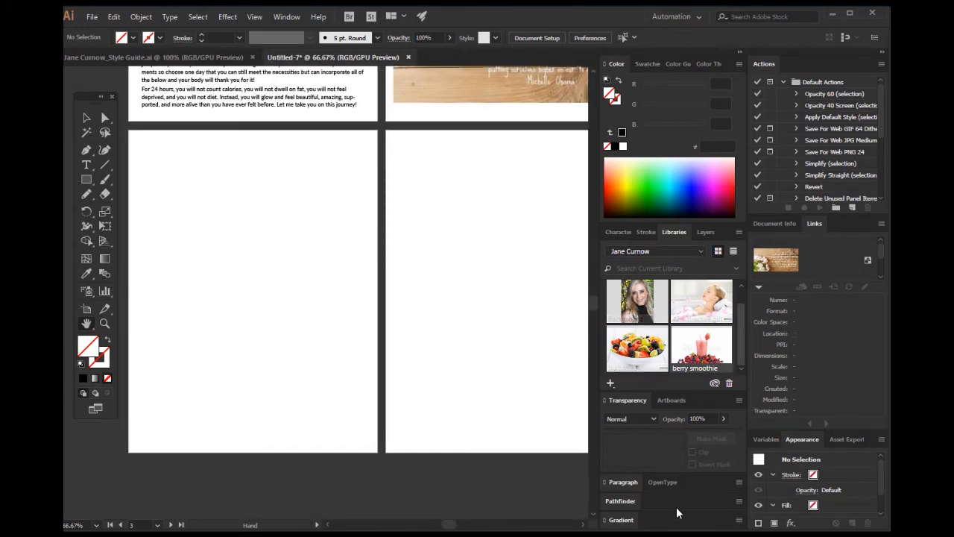
click(708, 533)
scroll(415, 301, down, 9)
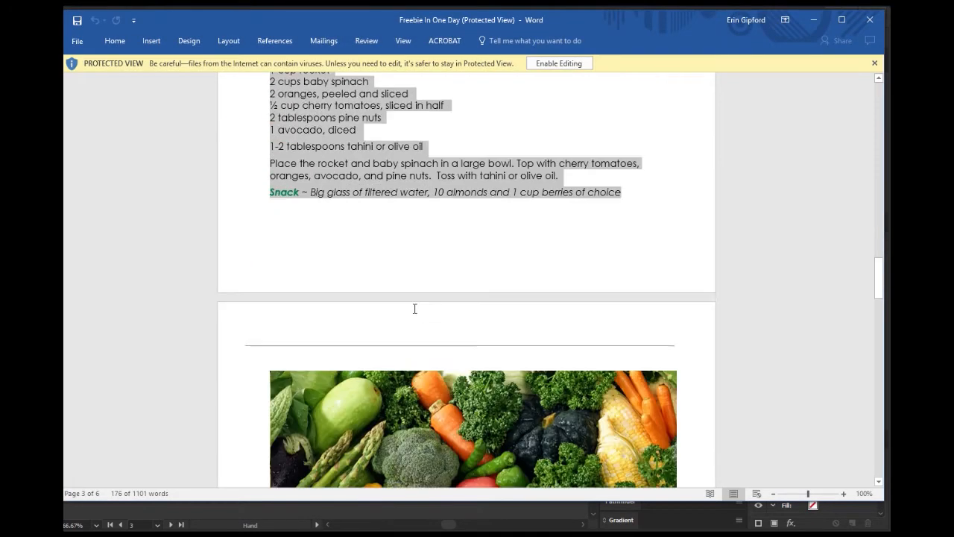
scroll(415, 308, down, 20)
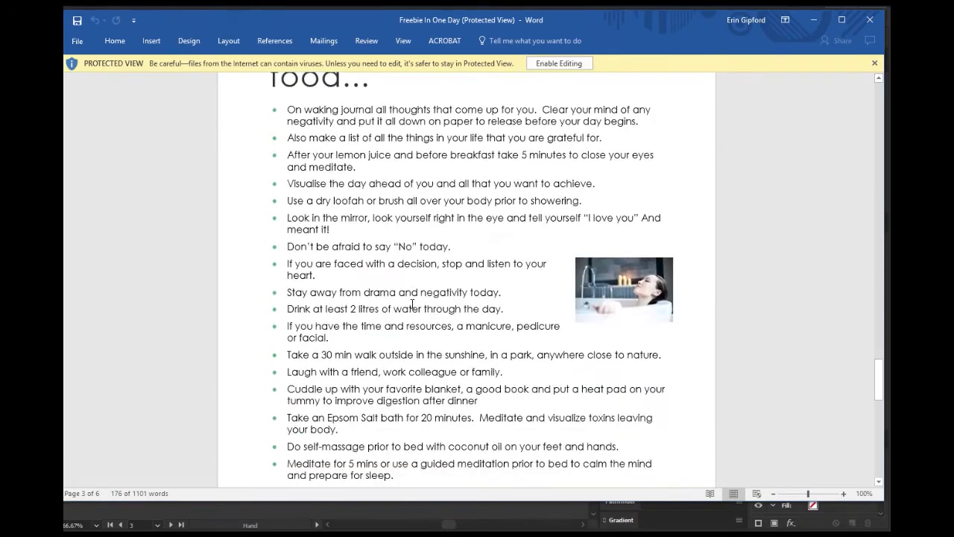
scroll(412, 304, down, 15)
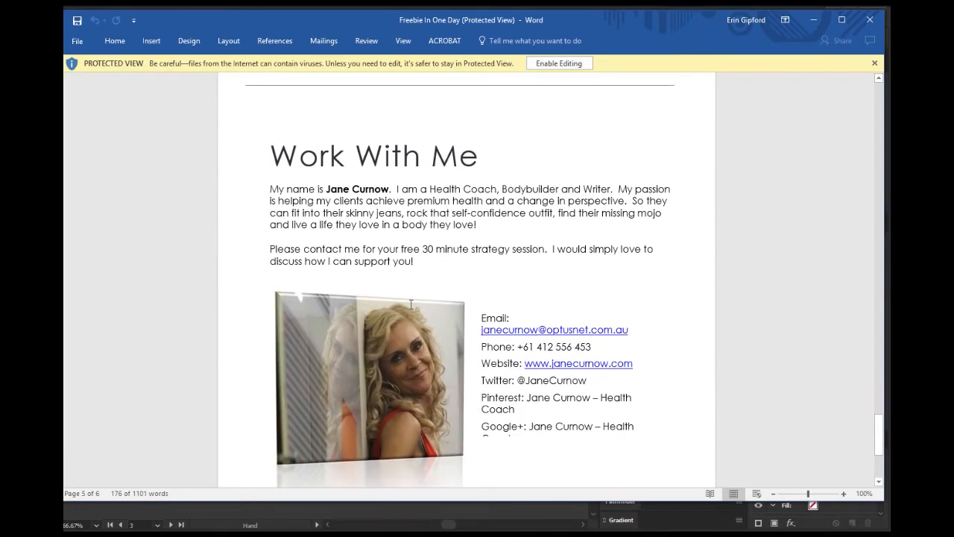
drag(269, 146, 506, 347)
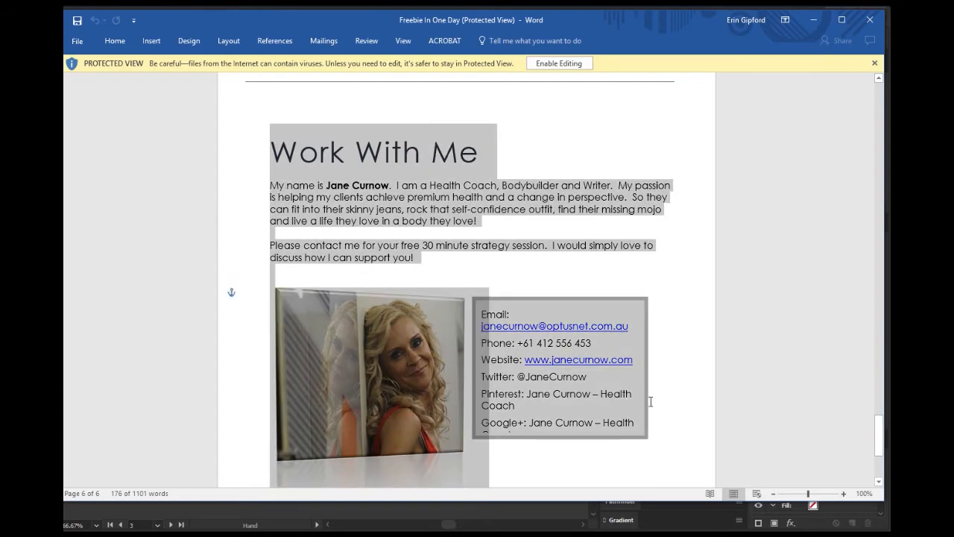
drag(650, 401, 662, 269)
key(ctrl+c)
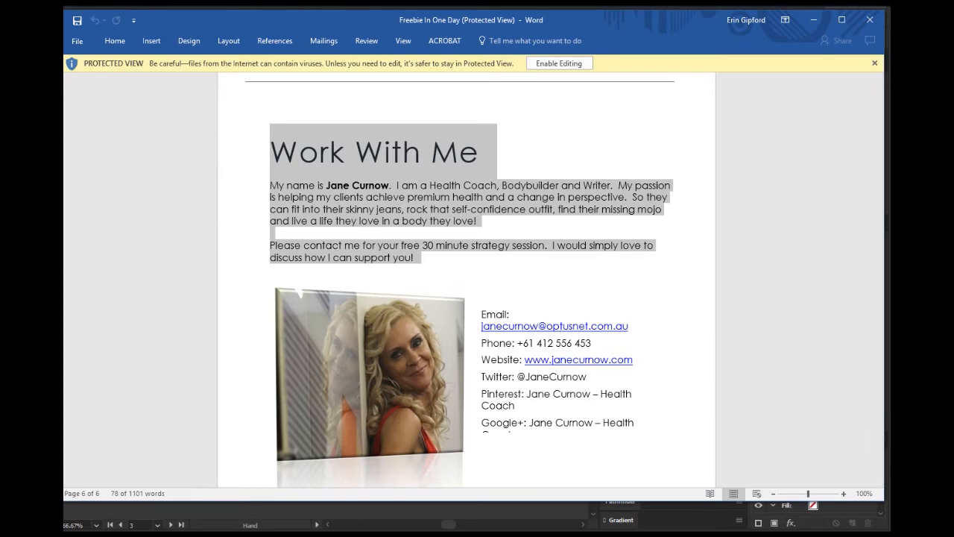
Switch back to Illustrator and paste the copied text into a new area text frame on the blank page below the cover
key(alt+Tab)
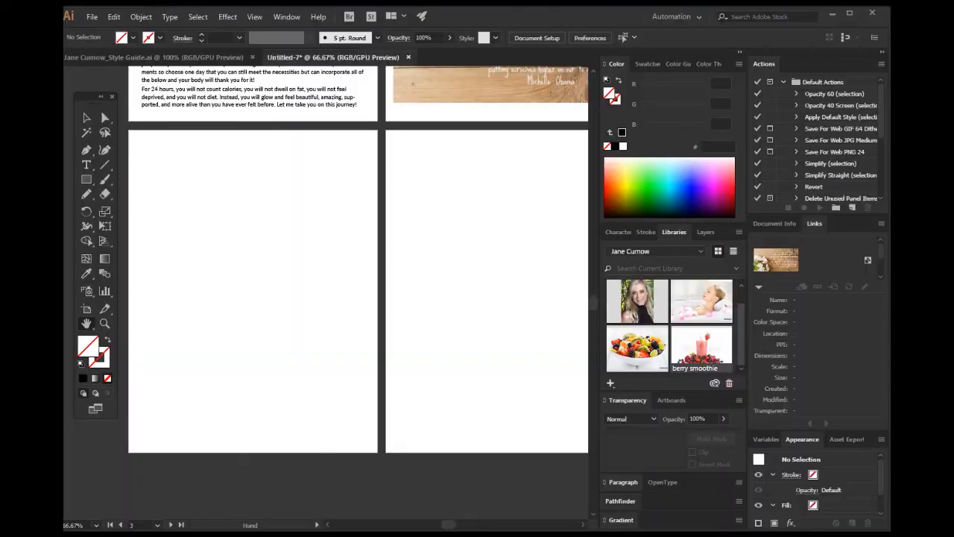
click(86, 164)
drag(141, 173, 367, 325)
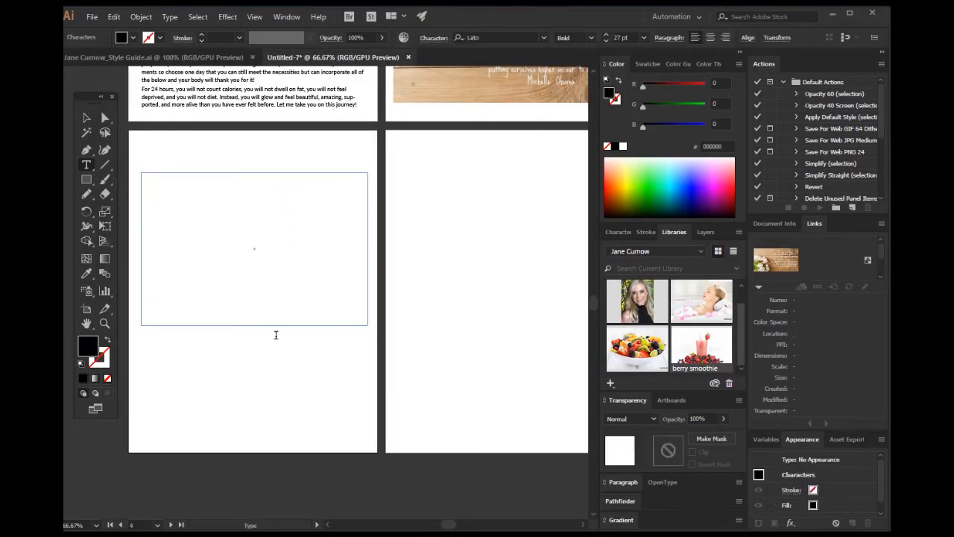
key(ctrl+v)
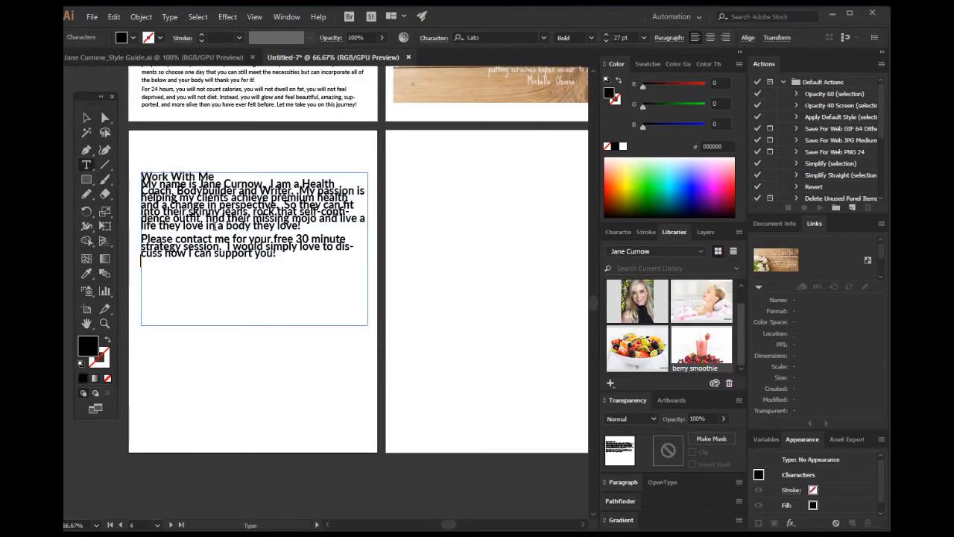
Format all the pasted text as Lato Regular 14 pt by sampling the cover page's body text with the Eyedropper
scroll(196, 228, up, 2)
key(ctrl+a)
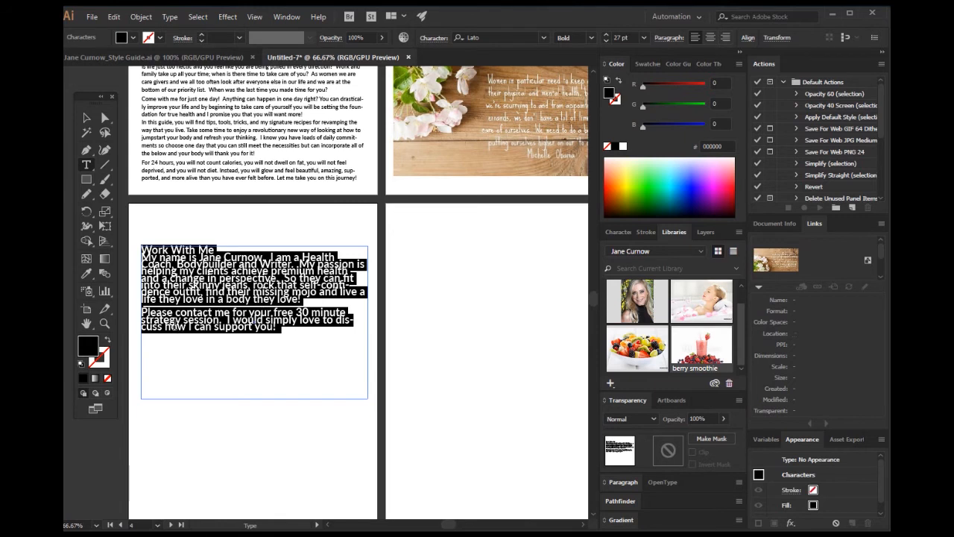
click(86, 274)
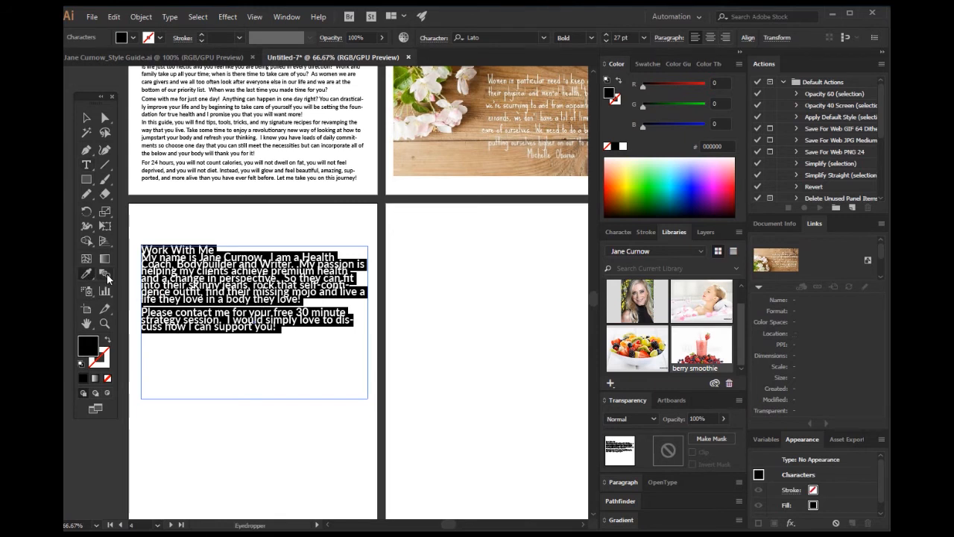
click(221, 127)
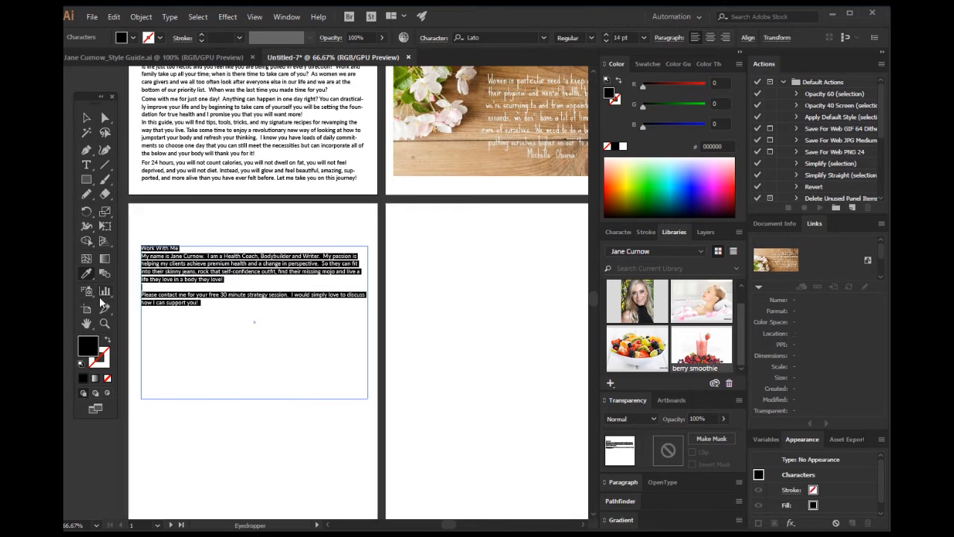
click(105, 323)
click(199, 268)
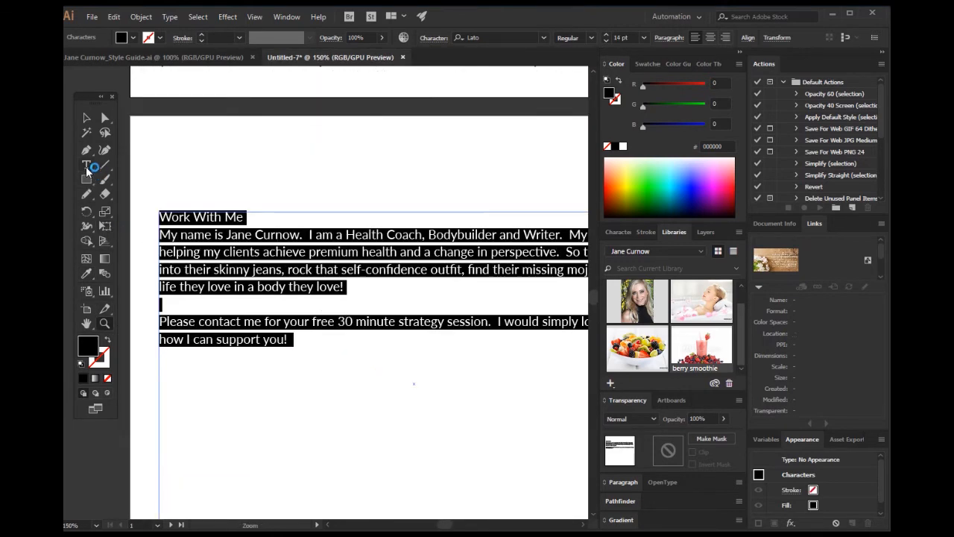
click(87, 118)
click(157, 146)
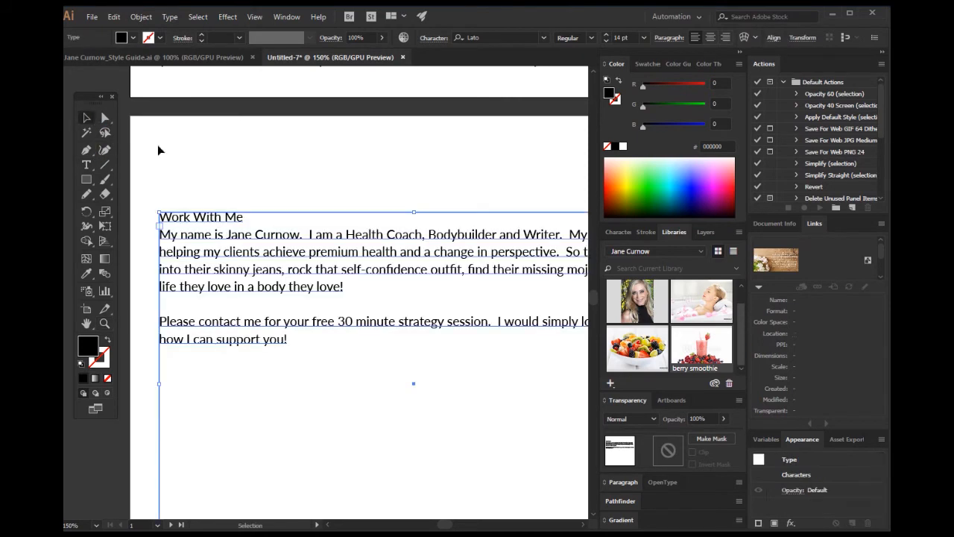
Format the "Work With Me" heading as Playfair Display Regular 27 pt by sampling the "Hello gorgeous!" heading with the Eyedropper
click(105, 323)
alt+click(326, 273)
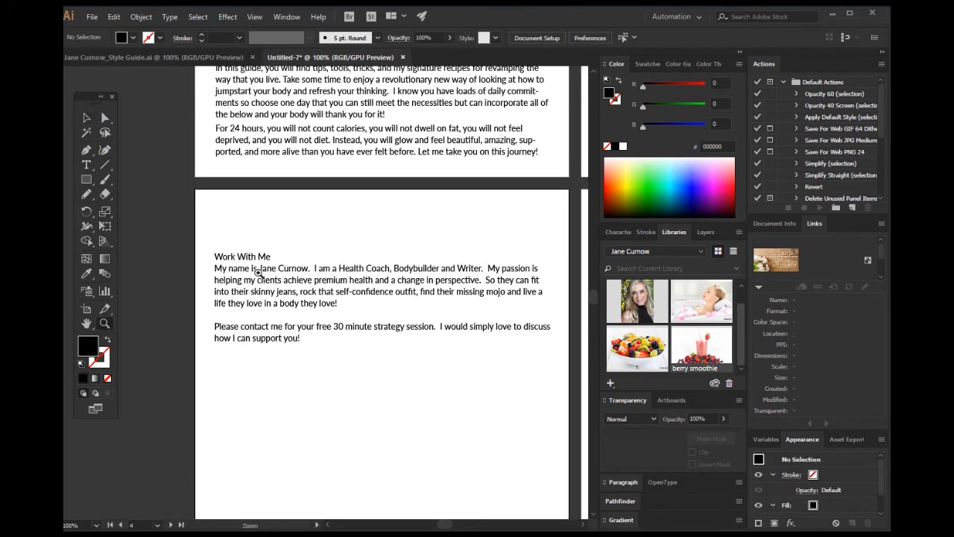
click(86, 150)
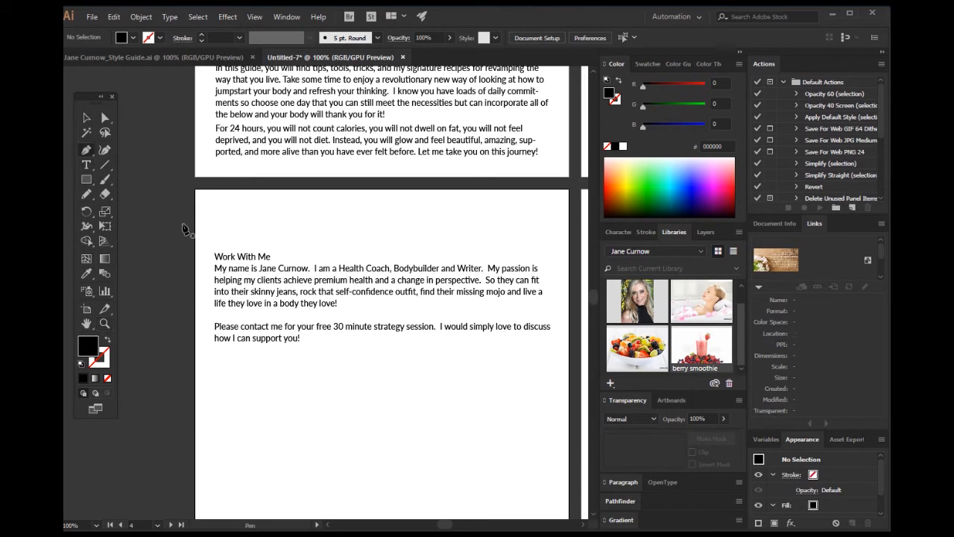
click(87, 165)
drag(214, 256, 271, 257)
scroll(302, 289, up, 5)
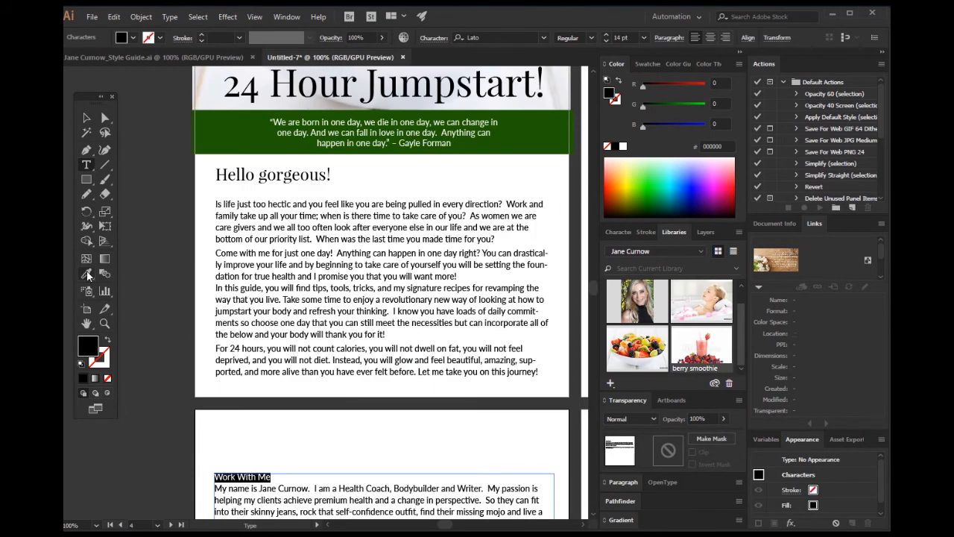
click(87, 272)
click(274, 174)
scroll(367, 350, down, 5)
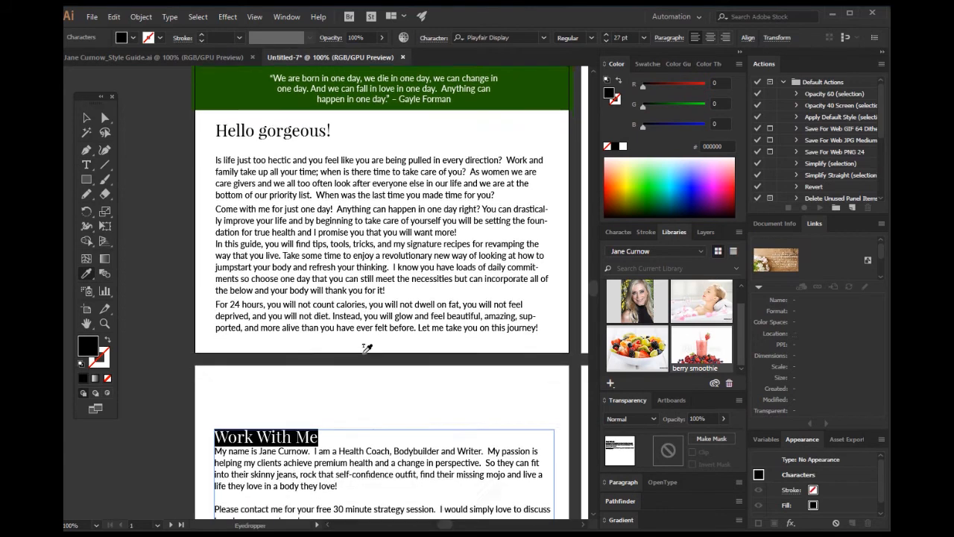
scroll(367, 347, down, 2)
click(86, 117)
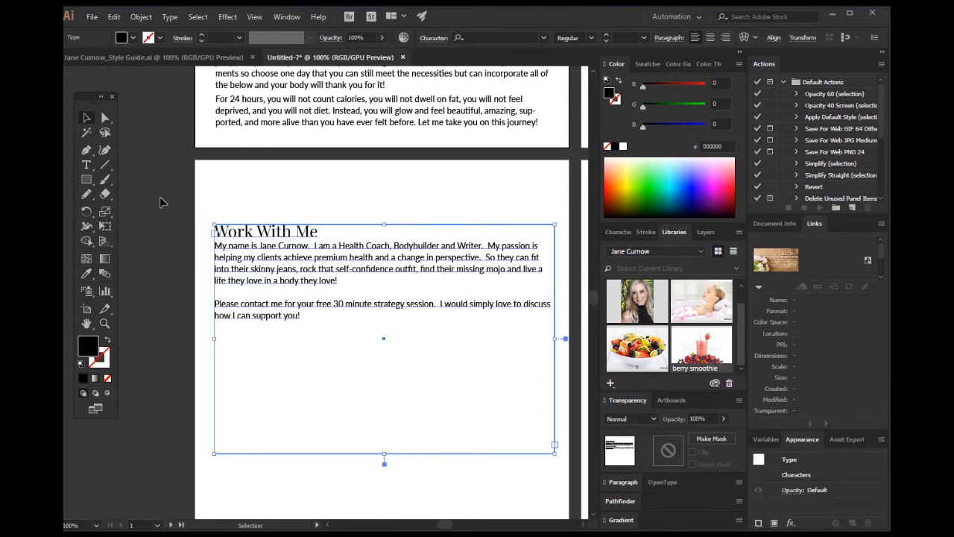
click(164, 203)
Insert a blank line between the "Work With Me" heading and the first paragraph
drag(321, 250, 285, 235)
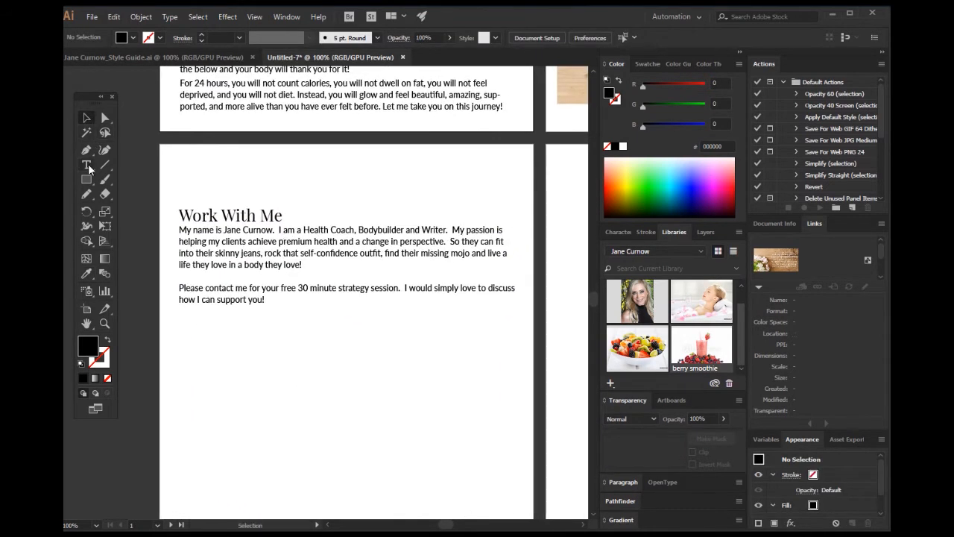
click(86, 164)
click(179, 232)
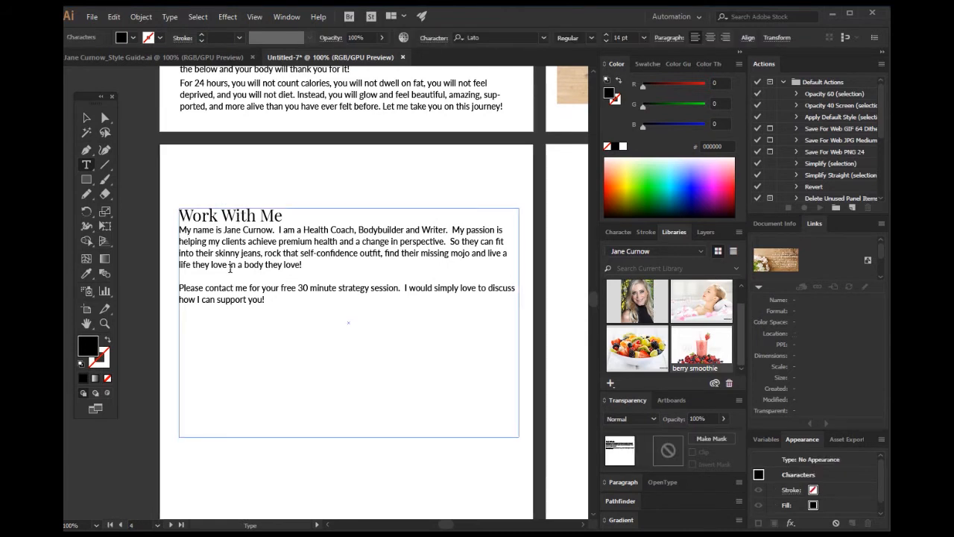
key(Return)
click(84, 118)
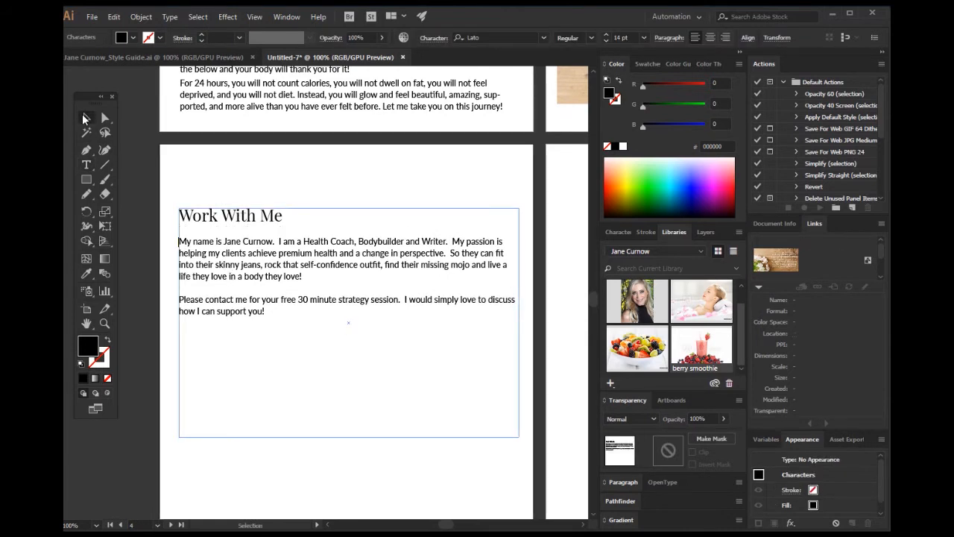
mouse_move(521, 322)
mouse_down()
mouse_move(472, 322)
mouse_move(521, 322)
mouse_up()
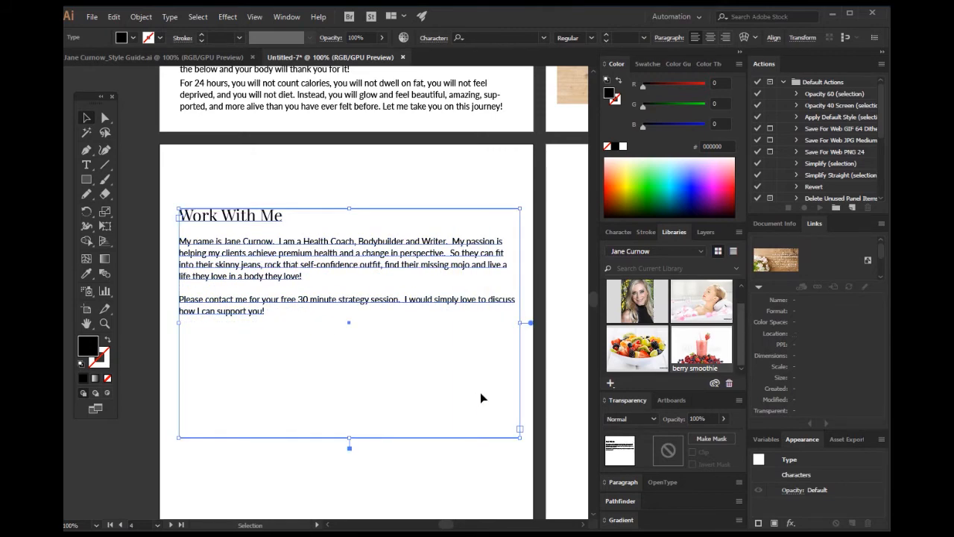
click(540, 359)
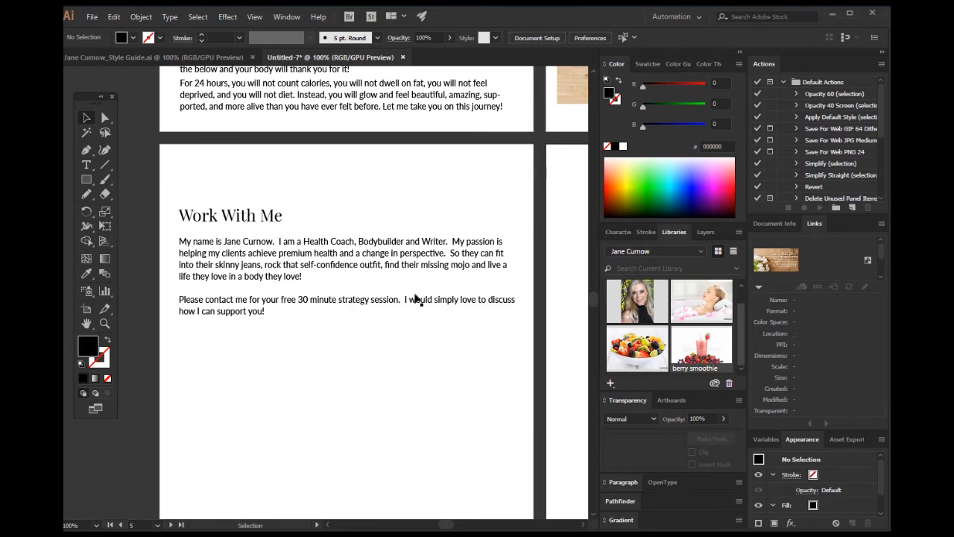
Narrow and shorten the "Work With Me" text frame to fit its text and move it to the right side of the page
mouse_move(202, 221)
mouse_down()
mouse_move(334, 221)
mouse_move(211, 210)
mouse_move(203, 219)
mouse_up()
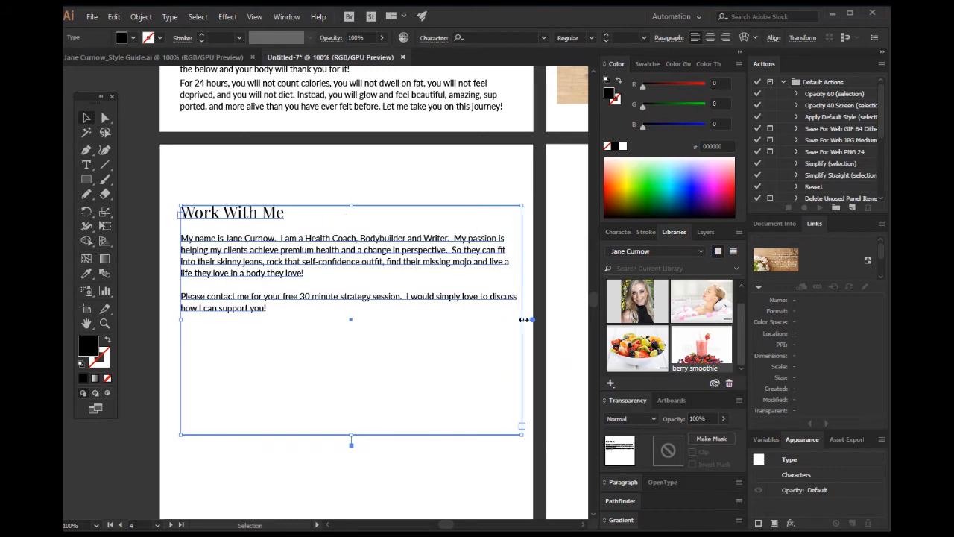
drag(524, 319, 417, 319)
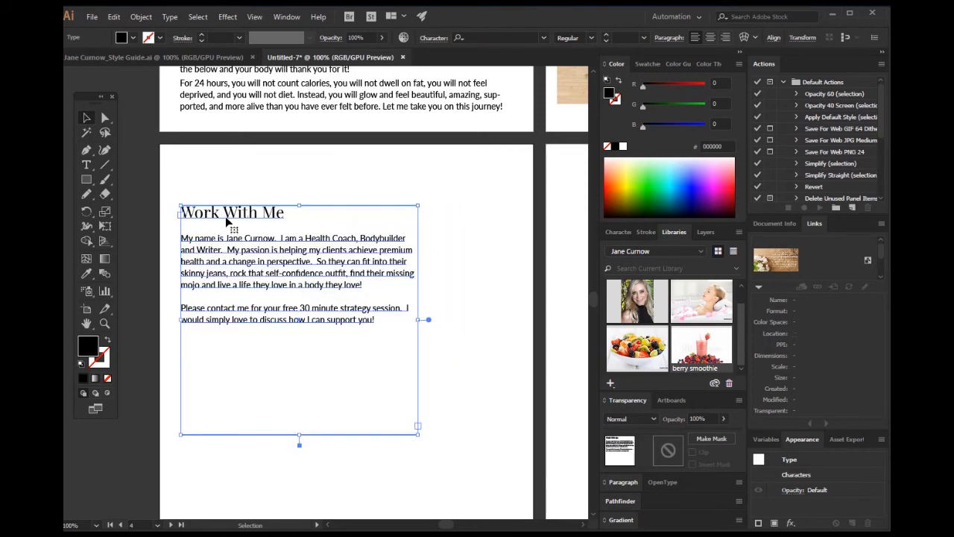
drag(228, 222, 337, 222)
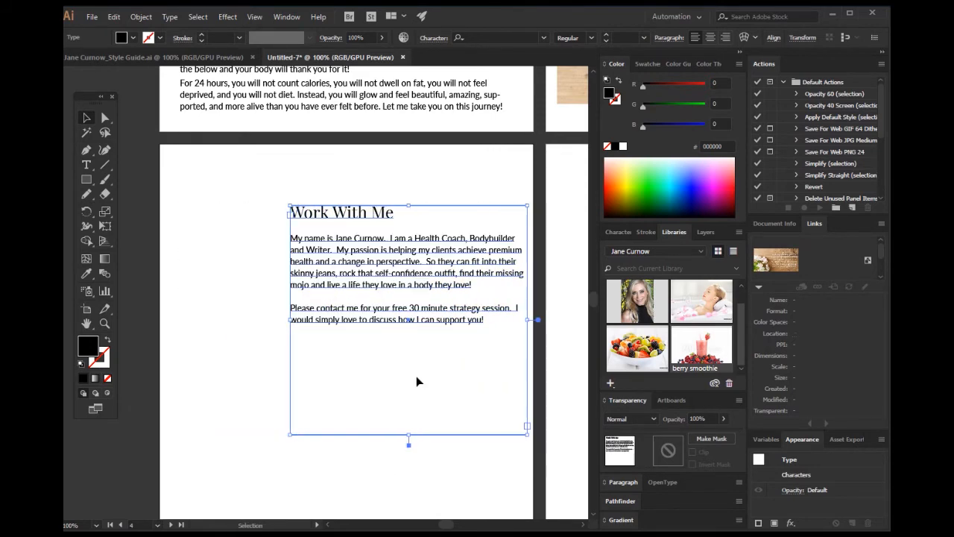
drag(406, 433, 424, 330)
click(218, 274)
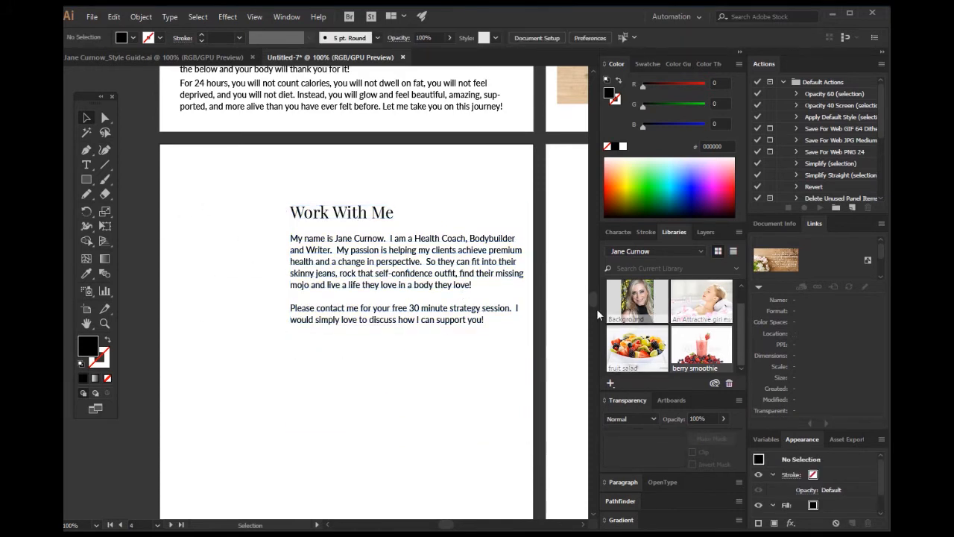
Place the "Background" portrait from the library at about 2.13 by 3.01 in, to the left of the "Work With Me" text
drag(642, 298, 238, 294)
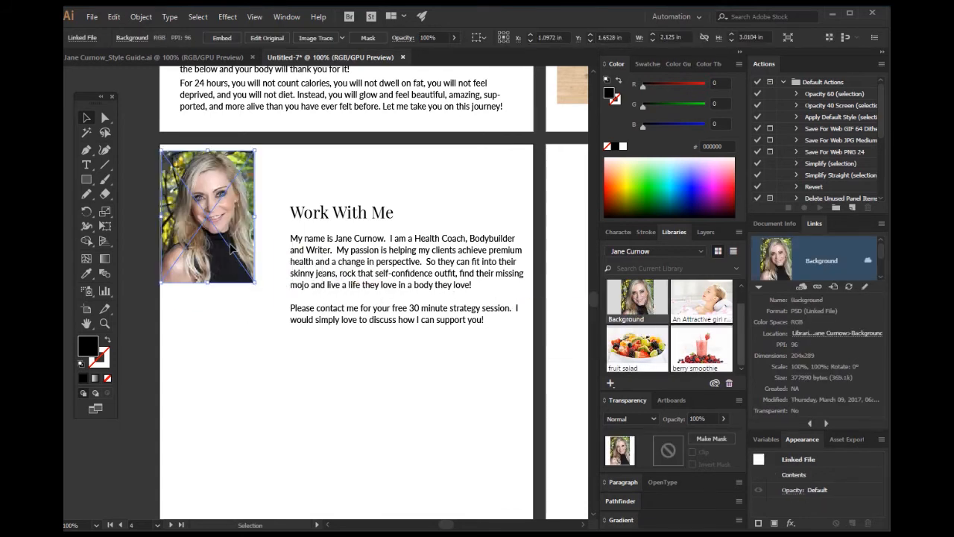
drag(228, 247, 252, 291)
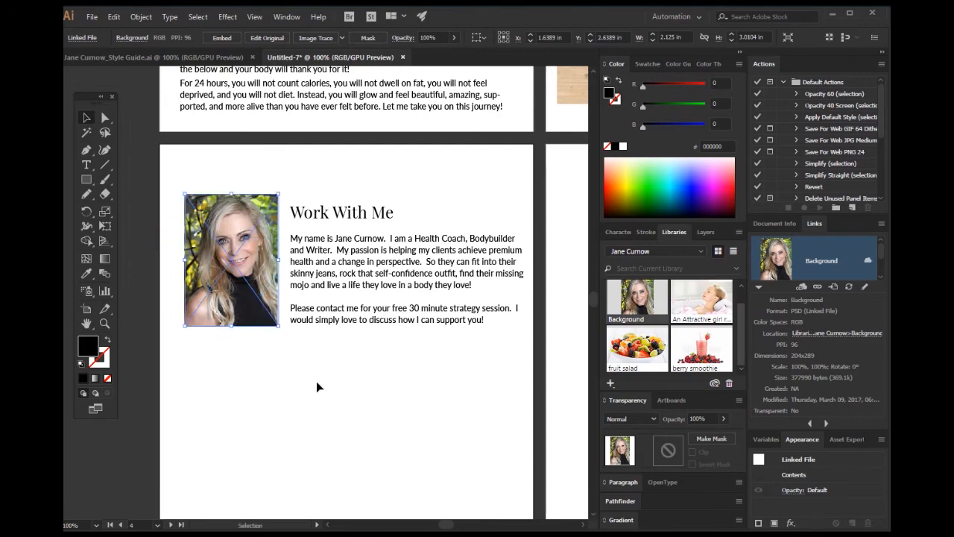
click(313, 385)
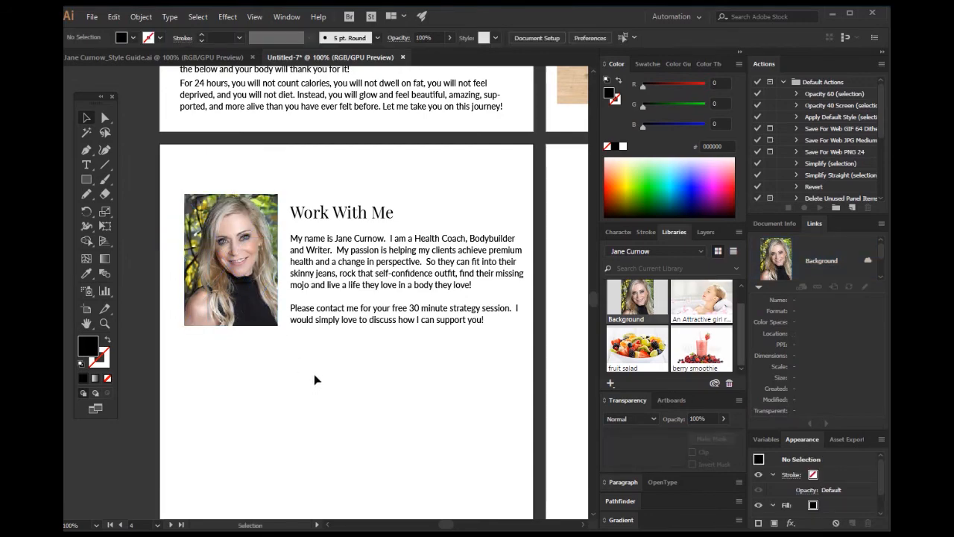
Copy the black logo from above the cover page and paste it beneath the portrait on the "Work With Me" page
scroll(313, 380, up, 2)
scroll(316, 387, up, 15)
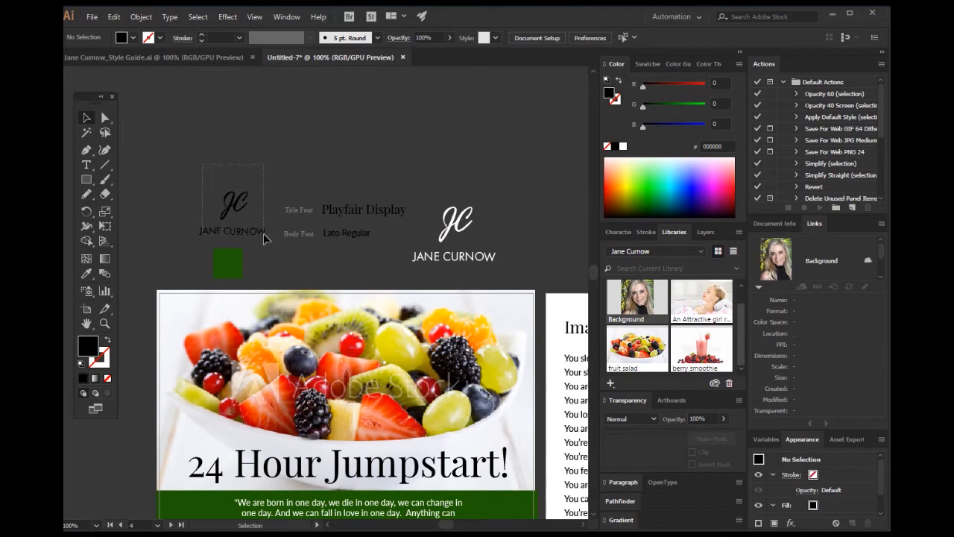
click(262, 236)
scroll(264, 237, down, 10)
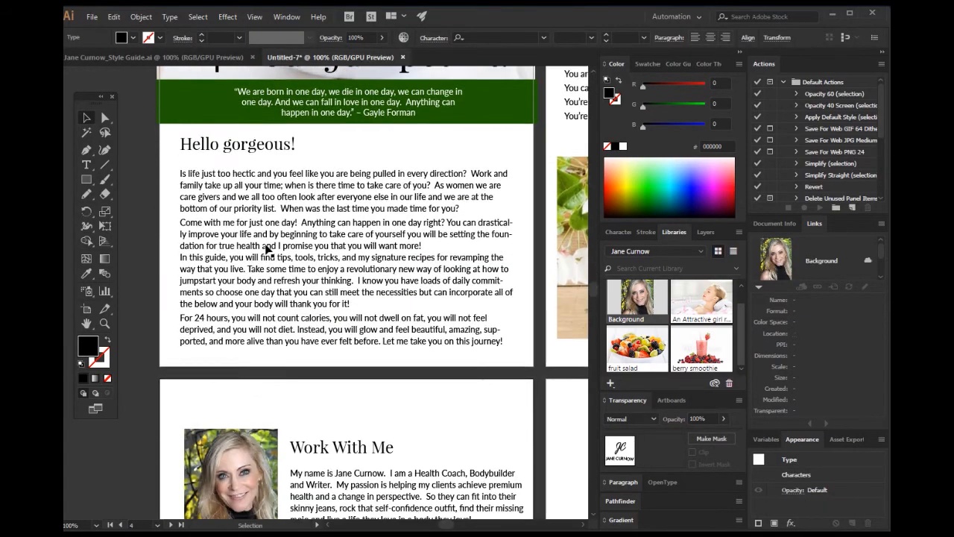
scroll(266, 248, down, 8)
click(289, 342)
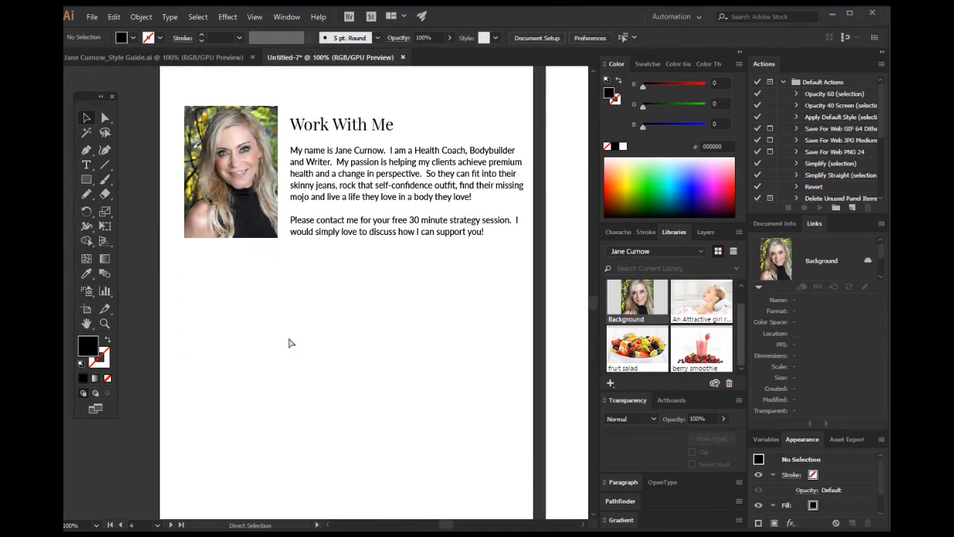
key(ctrl+v)
drag(310, 308, 221, 288)
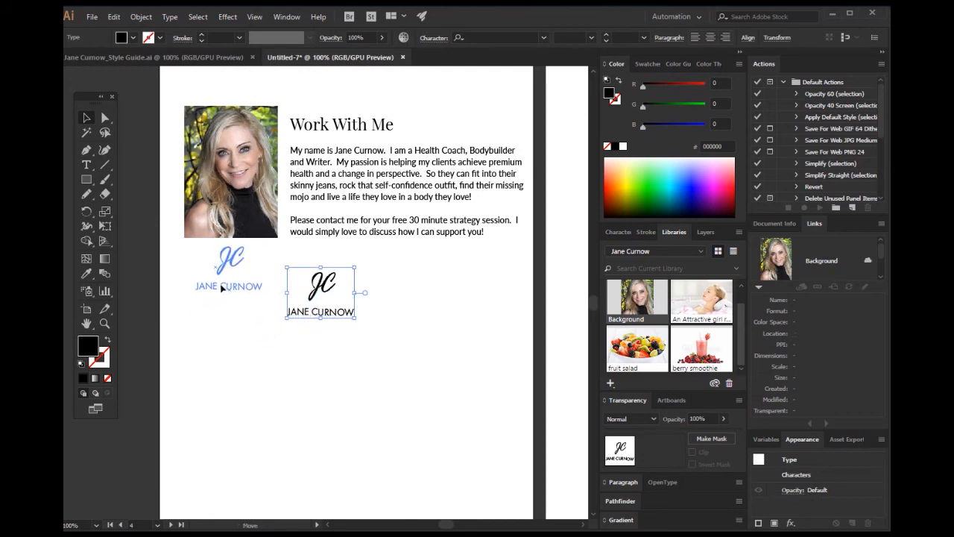
click(312, 368)
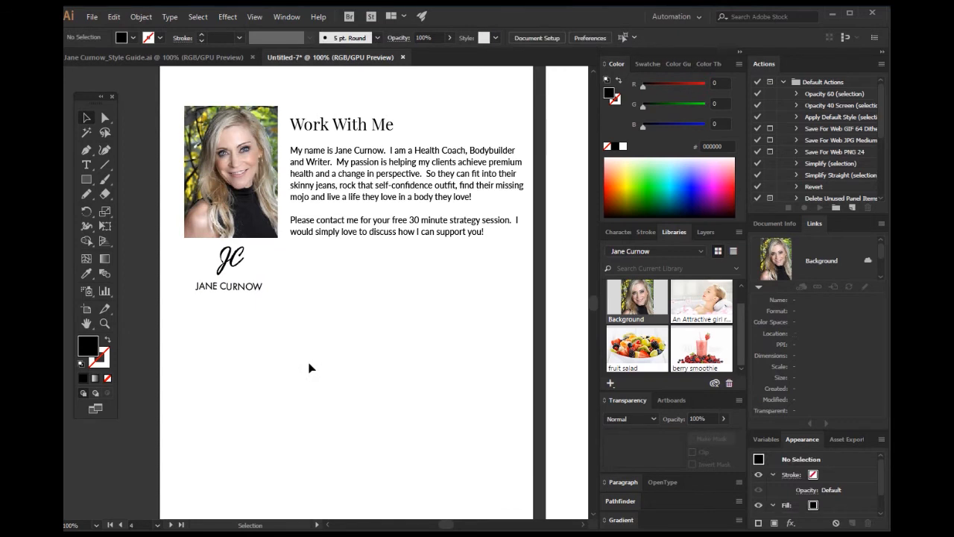
Move the pasted logo further down the page to leave a gap beneath the portrait
scroll(312, 368, down, 1)
drag(208, 274, 233, 310)
key(ctrl+z)
click(177, 269)
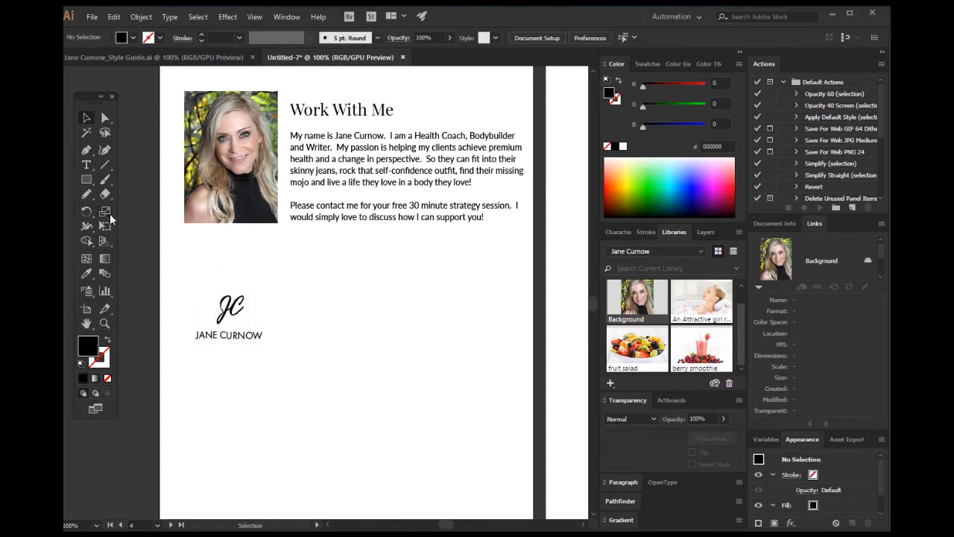
Draw a horizontal divider line between the portrait and the logo with no fill and a black 1 pt stroke
click(104, 166)
mouse_move(193, 269)
mouse_down()
mouse_move(400, 270)
mouse_move(487, 284)
mouse_up()
click(614, 100)
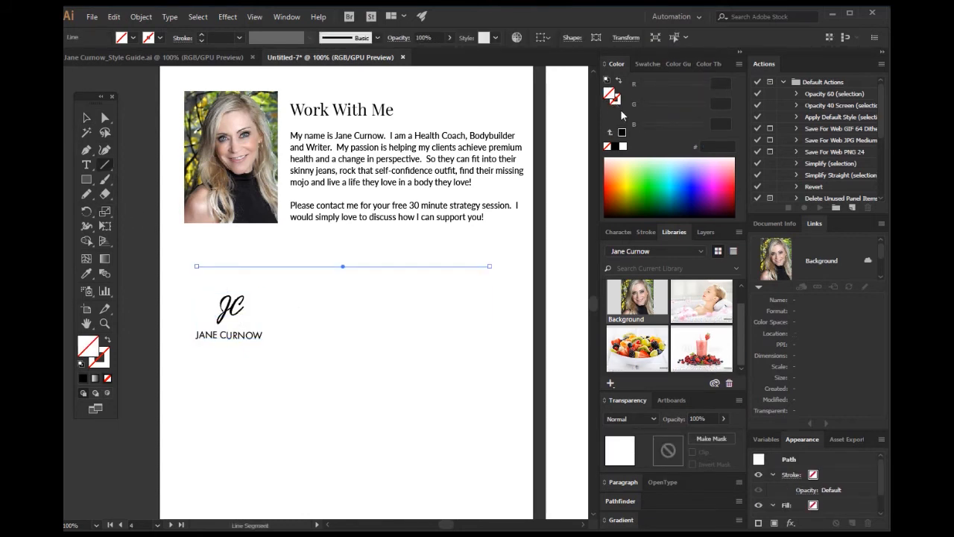
click(623, 132)
Move the logo so it sits centered just beneath the divider line
click(86, 118)
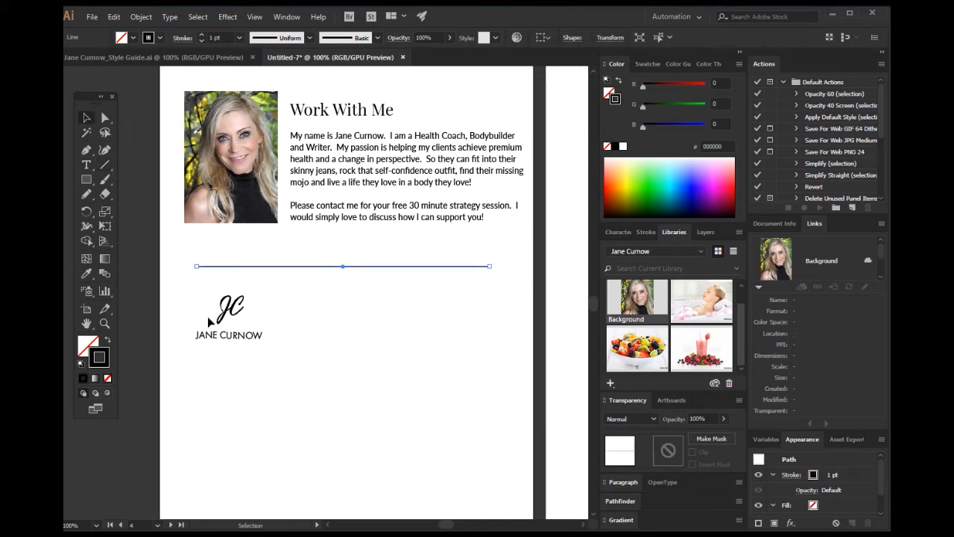
drag(233, 319, 341, 302)
click(422, 378)
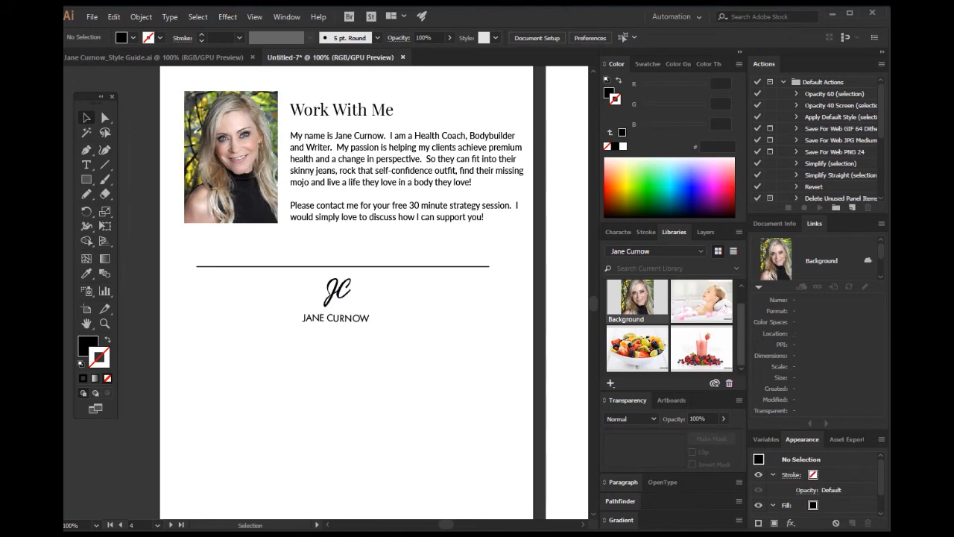
Copy the contact details from the "Freebie In One Day" Word document and paste them into a new wide text frame below the logo
key(alt+Tab)
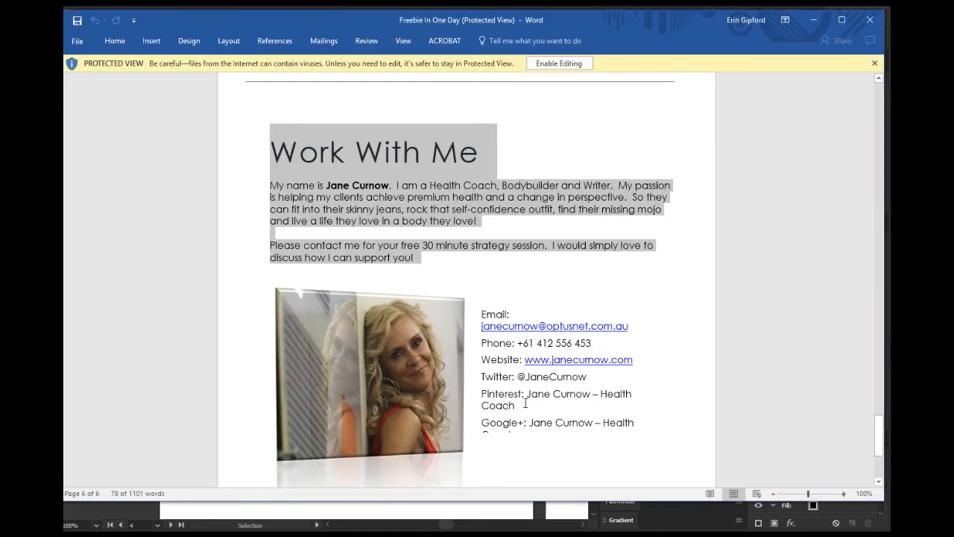
mouse_move(480, 311)
mouse_down()
mouse_move(633, 362)
mouse_move(588, 424)
mouse_move(635, 429)
mouse_up()
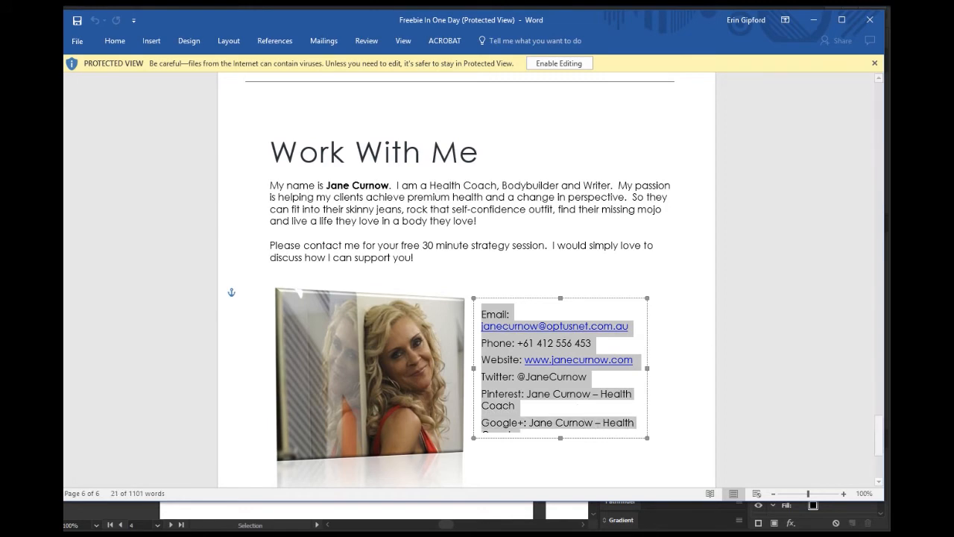
key(alt+Tab)
click(86, 164)
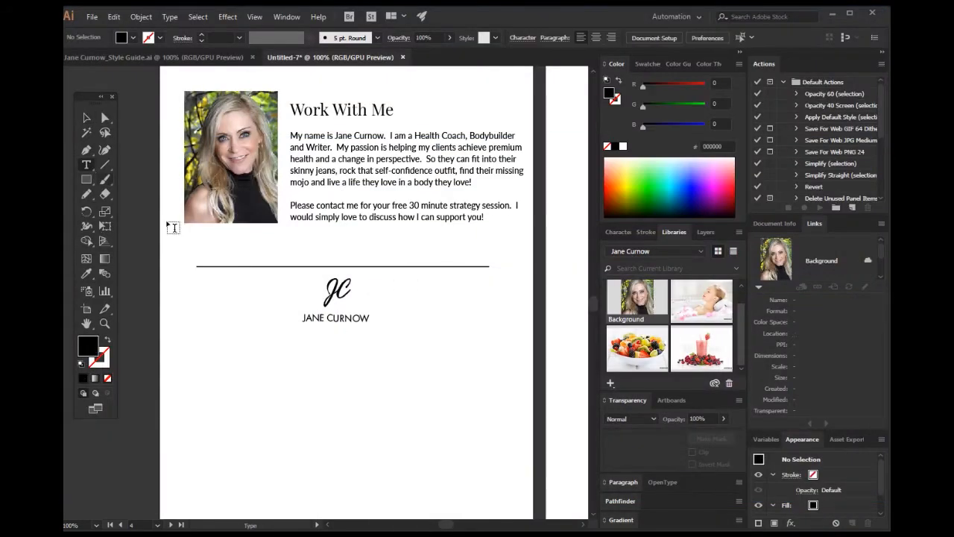
drag(202, 346, 485, 388)
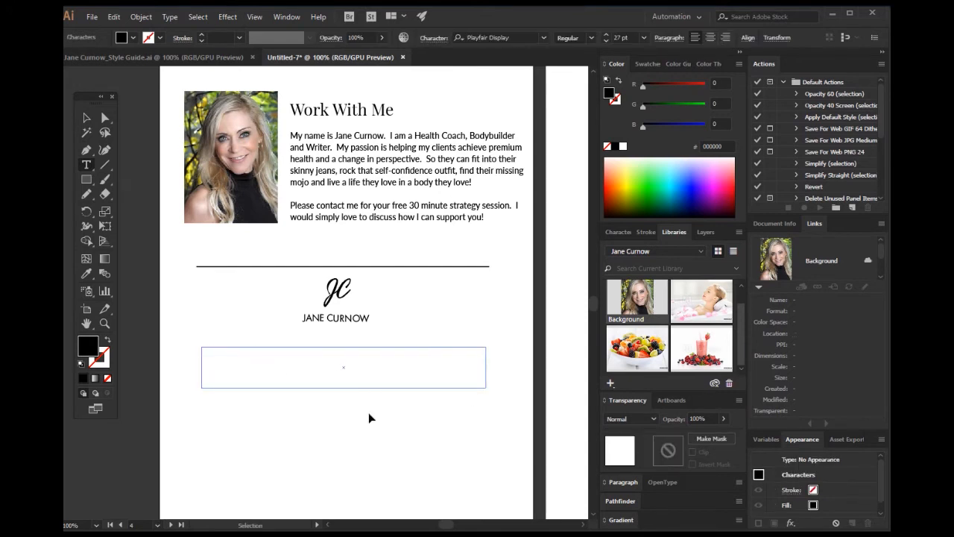
key(ctrl+v)
key(Escape)
Format the contact details as Lato Regular 14 pt by sampling the bio paragraph with the Eyedropper
key(ctrl+a)
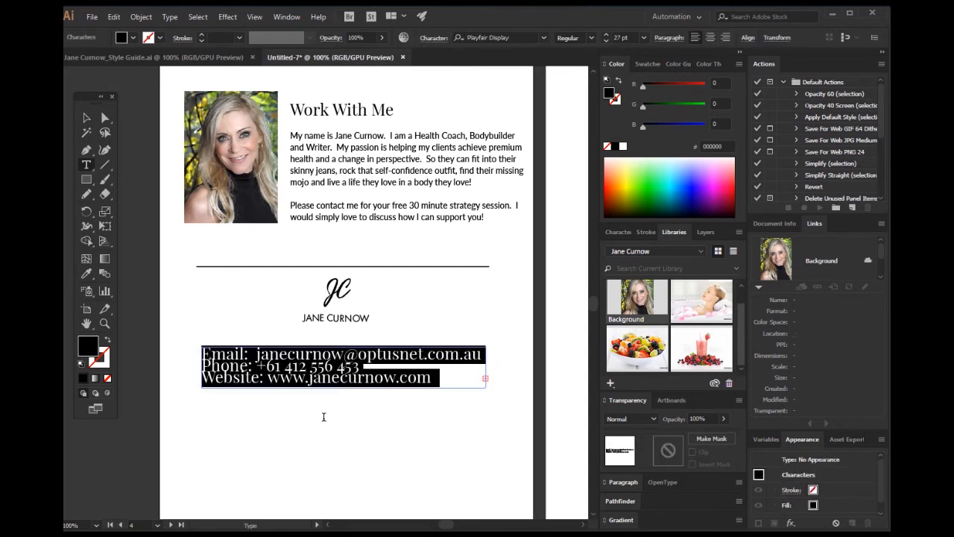
click(87, 272)
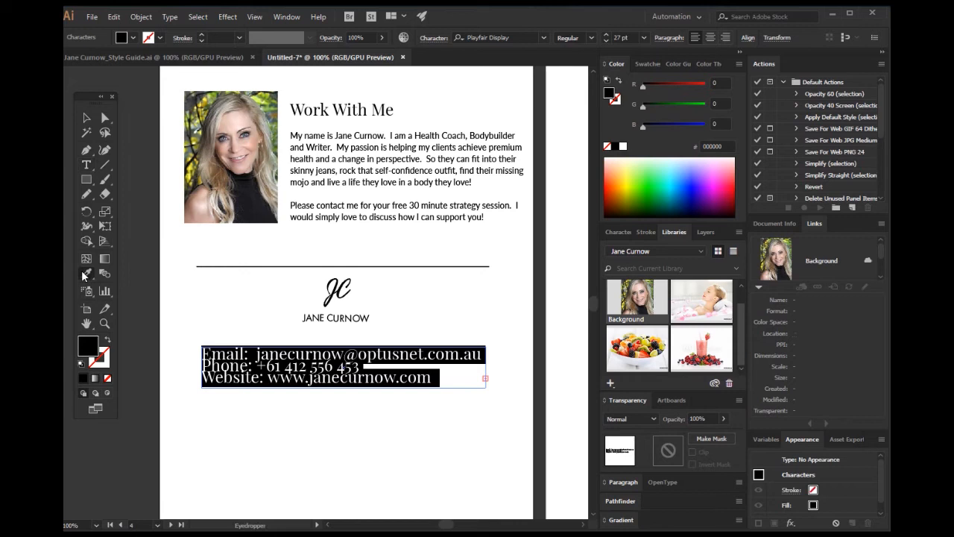
click(376, 207)
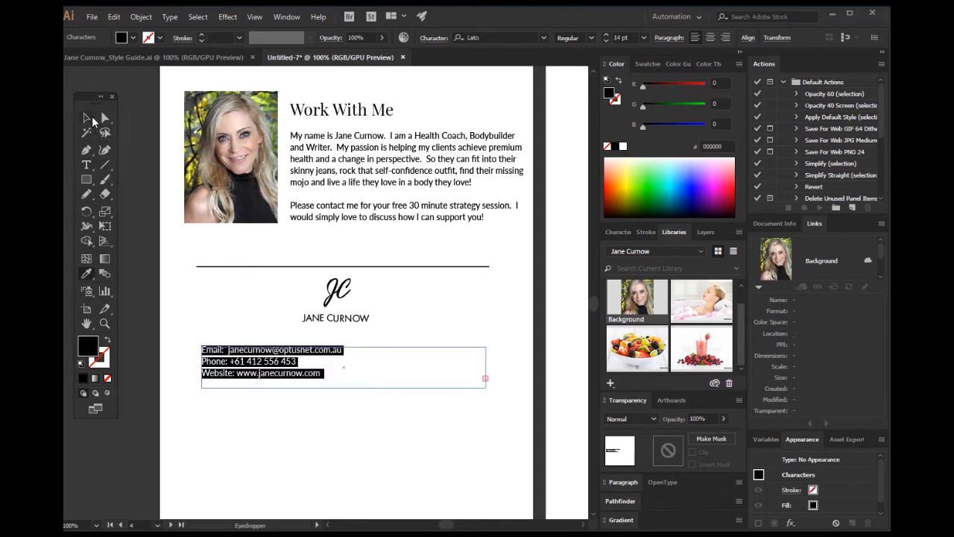
Center-align the contact details, lengthen their frame to reveal all lines through Google+, and position it centered under the logo
click(88, 119)
drag(344, 387, 350, 412)
click(710, 37)
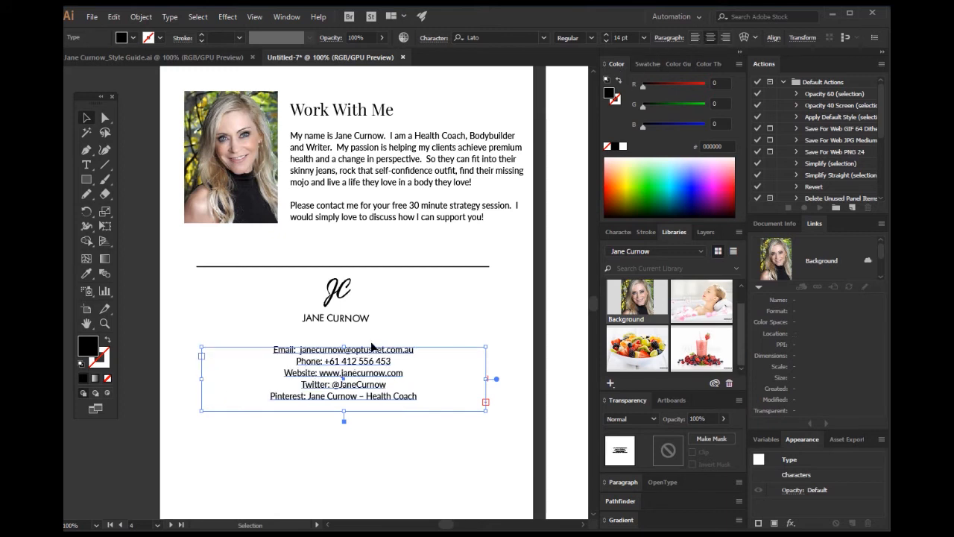
click(436, 332)
drag(373, 362, 365, 350)
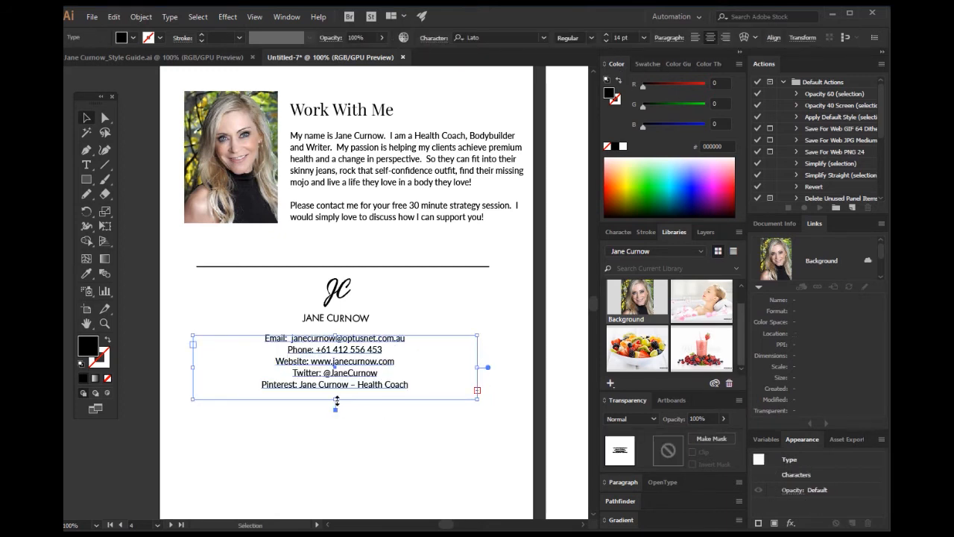
drag(336, 401, 336, 423)
click(426, 463)
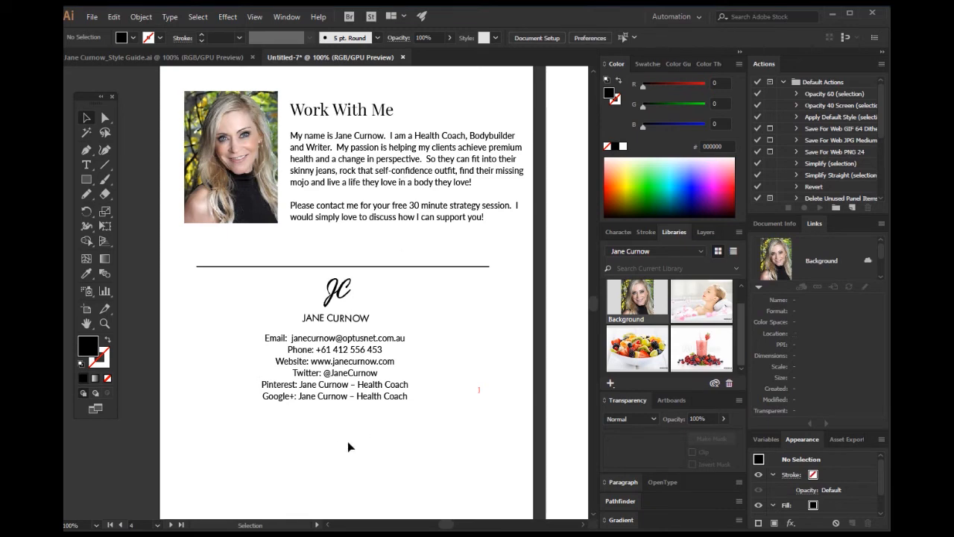
Delete the two empty artboards beside the "Work With Me" page
click(105, 323)
alt+click(381, 282)
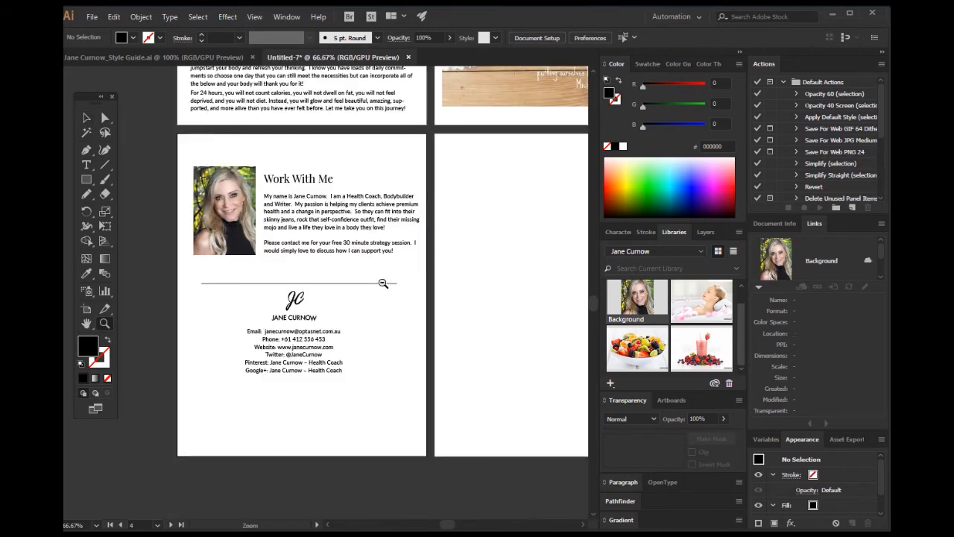
alt+click(361, 282)
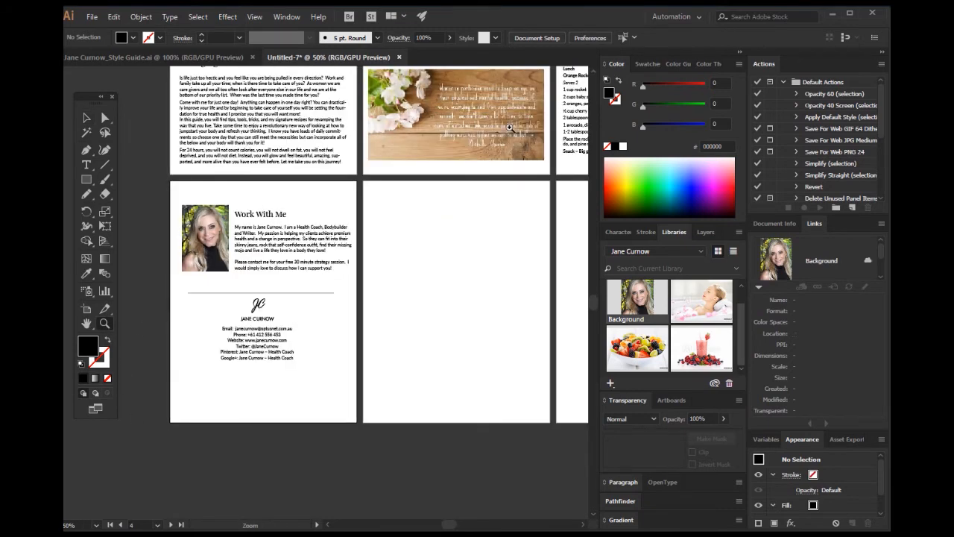
click(87, 311)
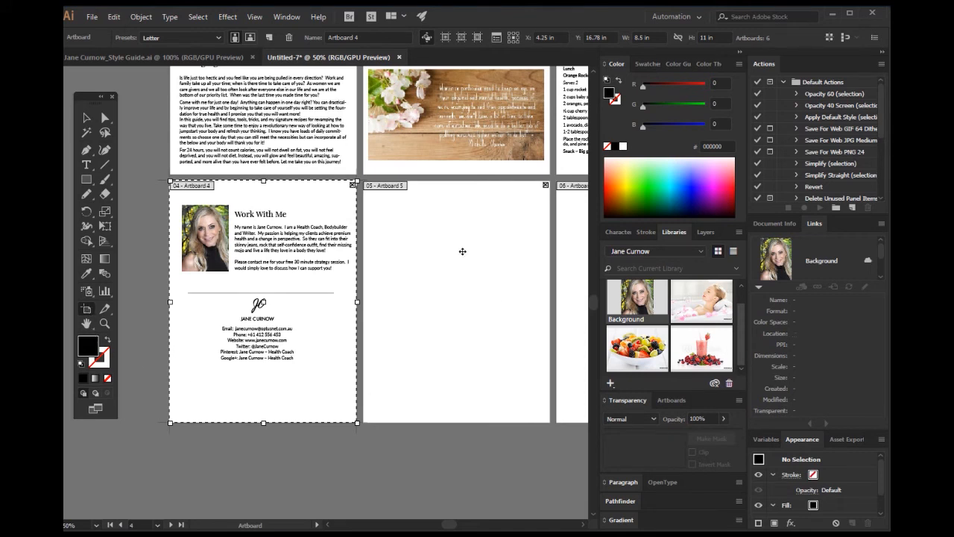
click(444, 255)
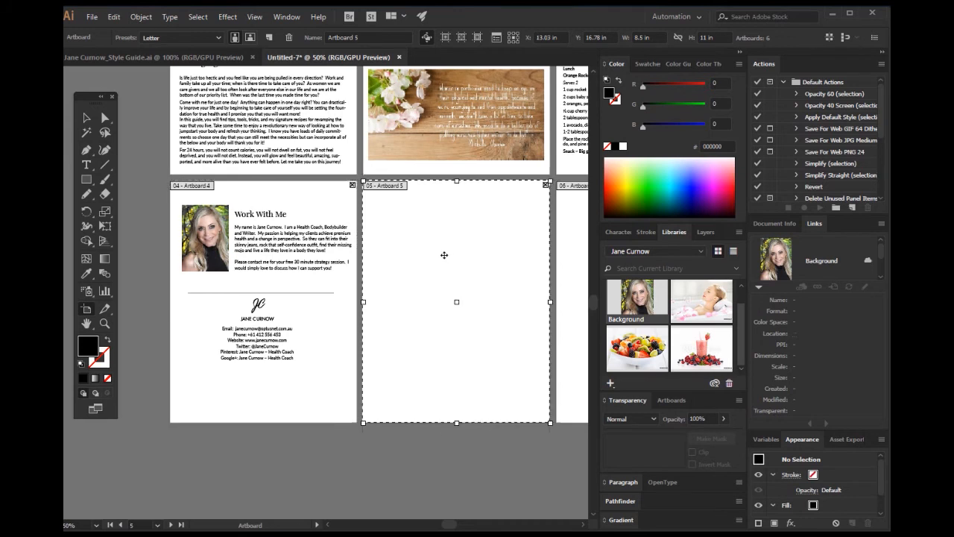
key(Delete)
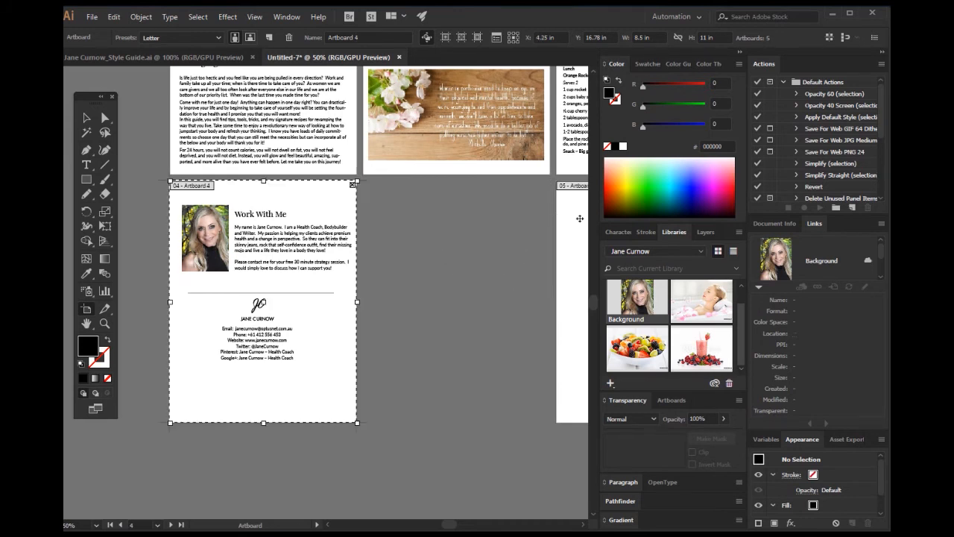
click(579, 219)
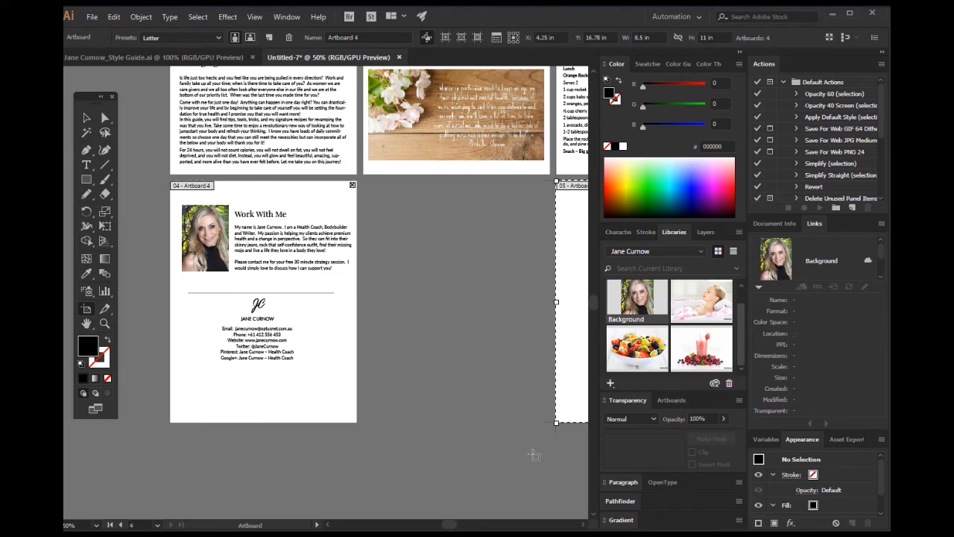
key(Delete)
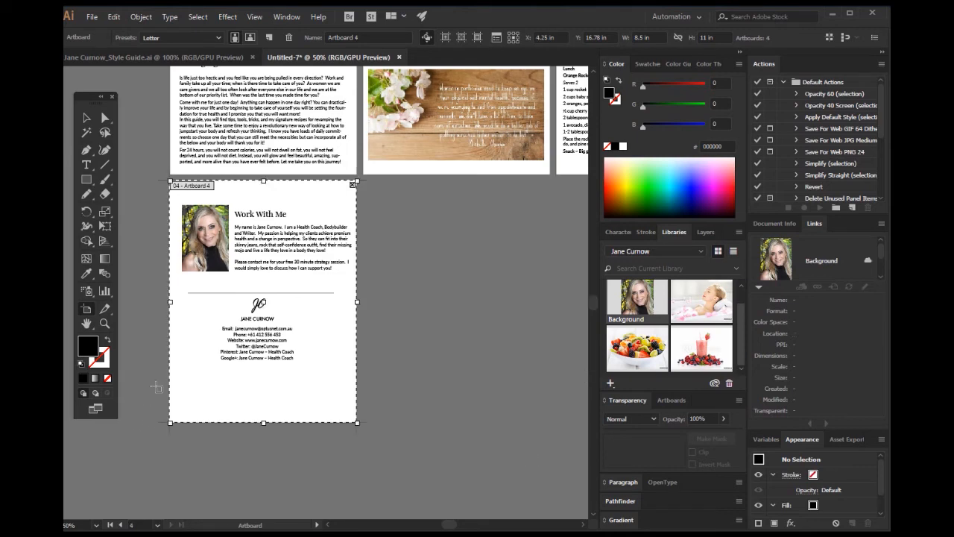
Move the "Work With Me" artboard with its content up beside Artboard 3 so all four pages form one row
click(104, 323)
alt+click(413, 266)
alt+click(401, 258)
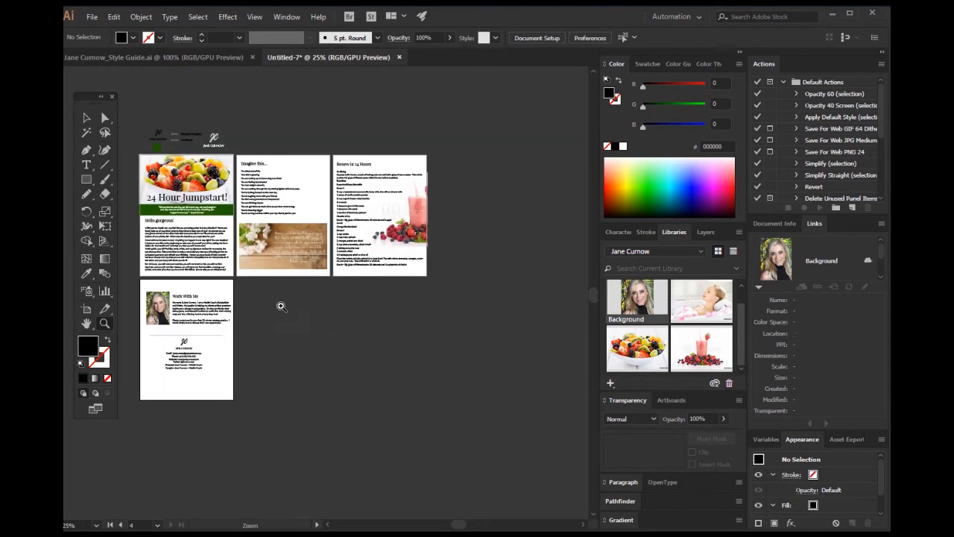
click(87, 119)
click(86, 309)
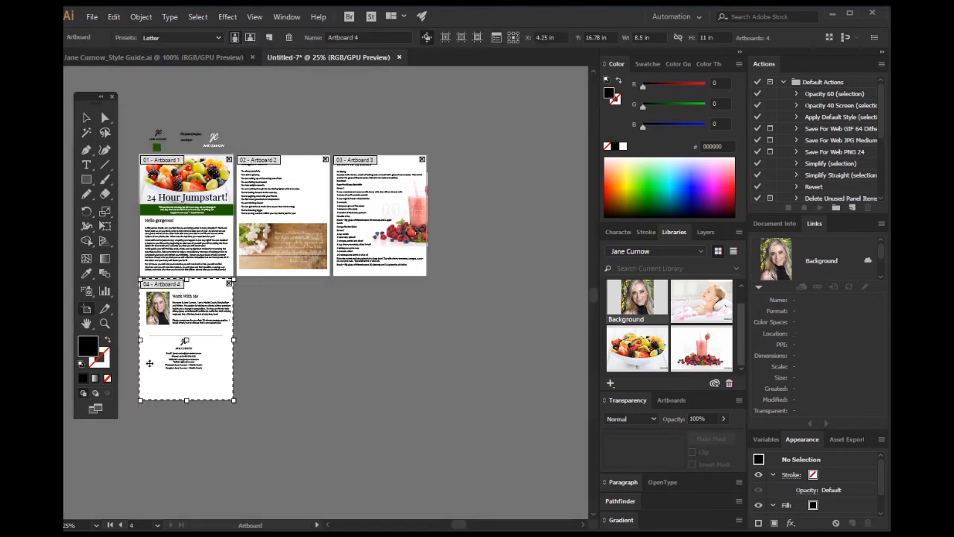
drag(149, 360, 245, 376)
drag(426, 252, 441, 237)
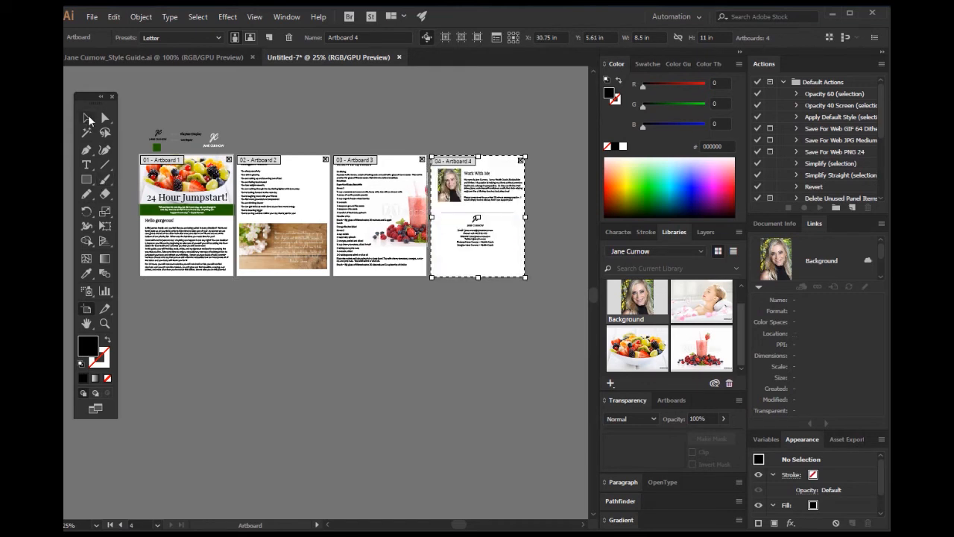
click(87, 117)
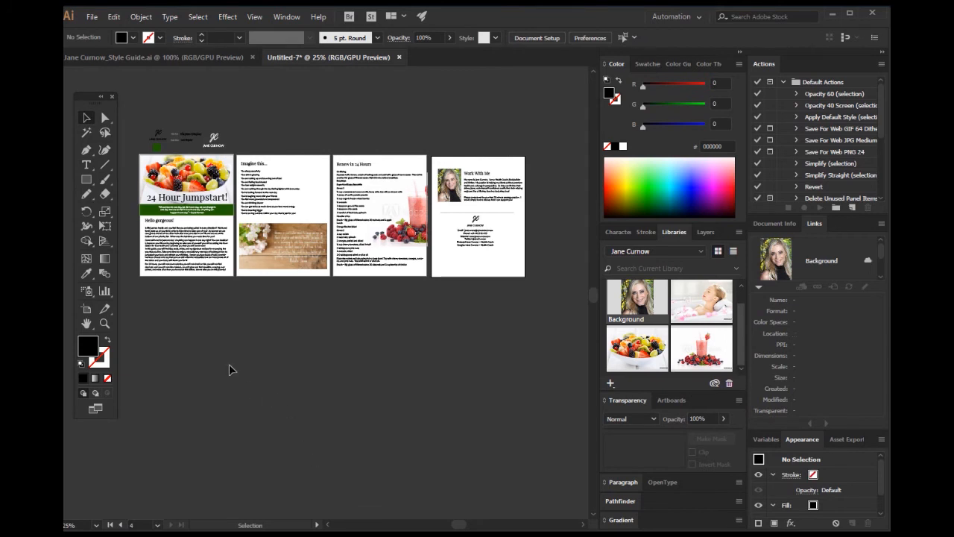
scroll(322, 429, down, 5)
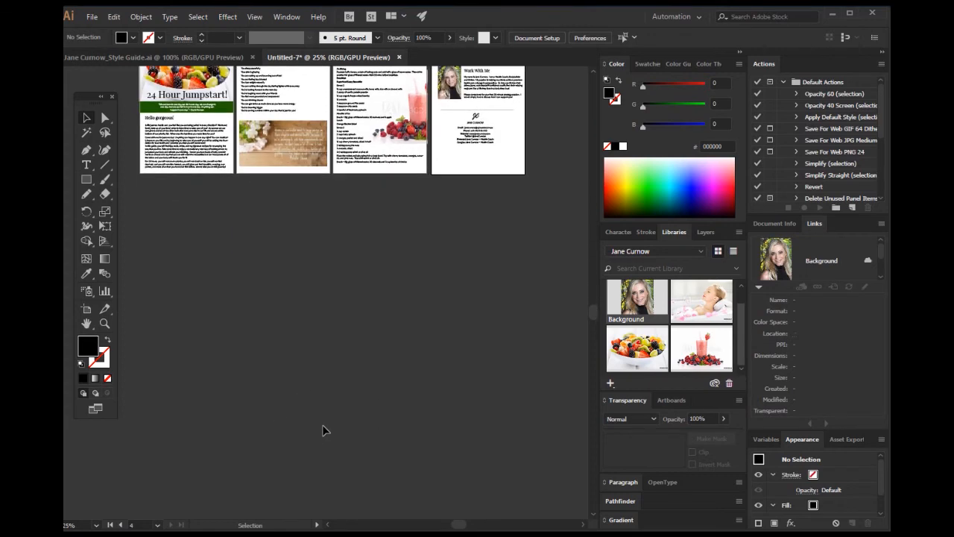
scroll(364, 445, up, 5)
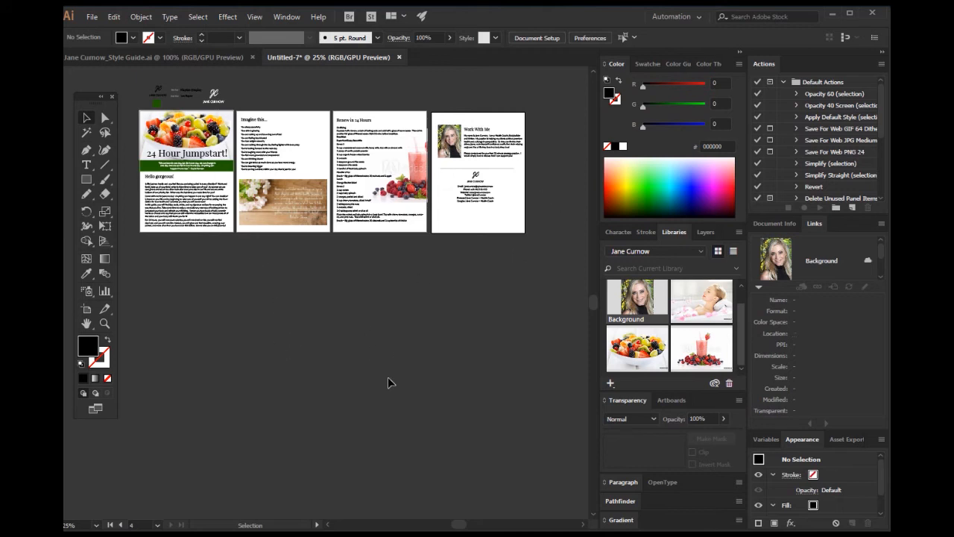
Save the document as an Adobe Illustrator file named "24 hour jumpstart" in the Freebies folder with the default Illustrator CC options
click(92, 20)
click(212, 129)
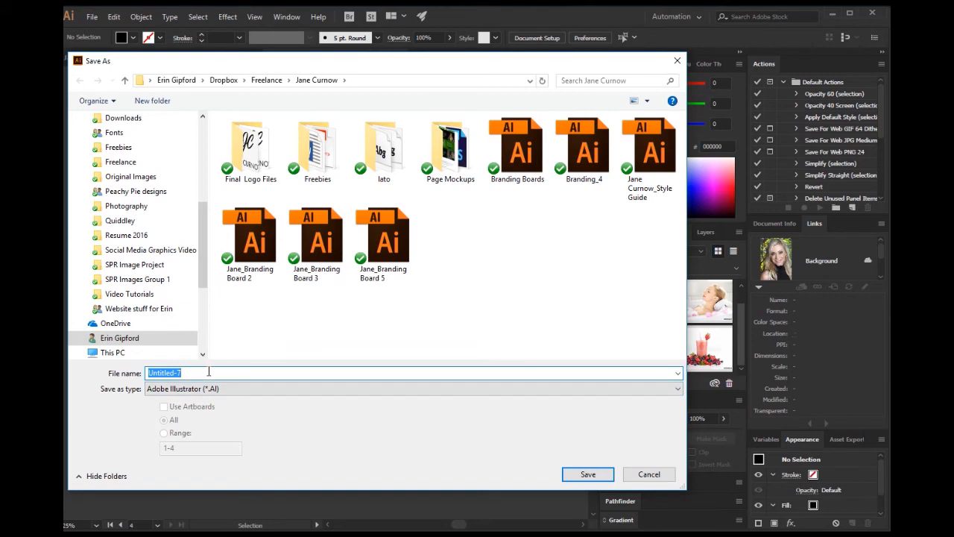
text(24 hour m)
key(BackSpace)
text(jumpstart)
double_click(329, 153)
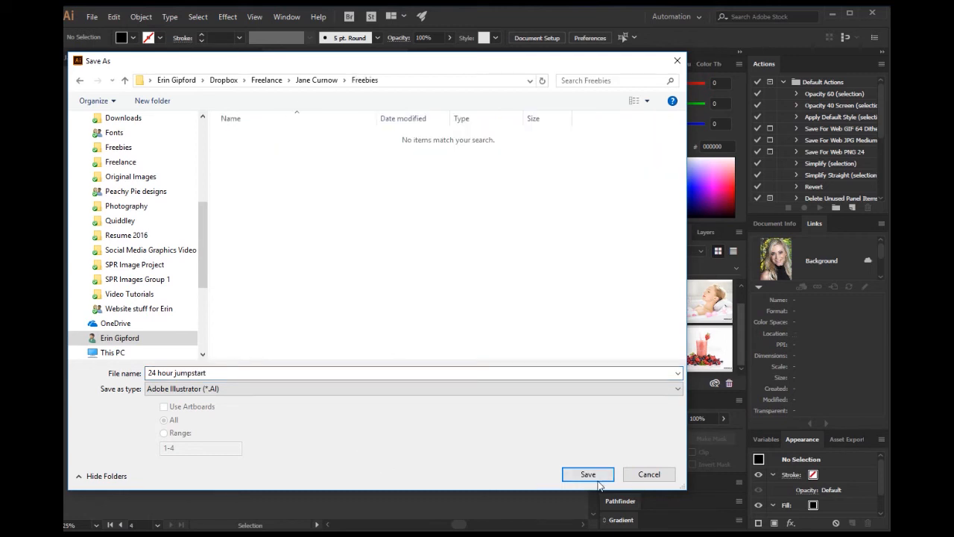
click(190, 391)
click(190, 393)
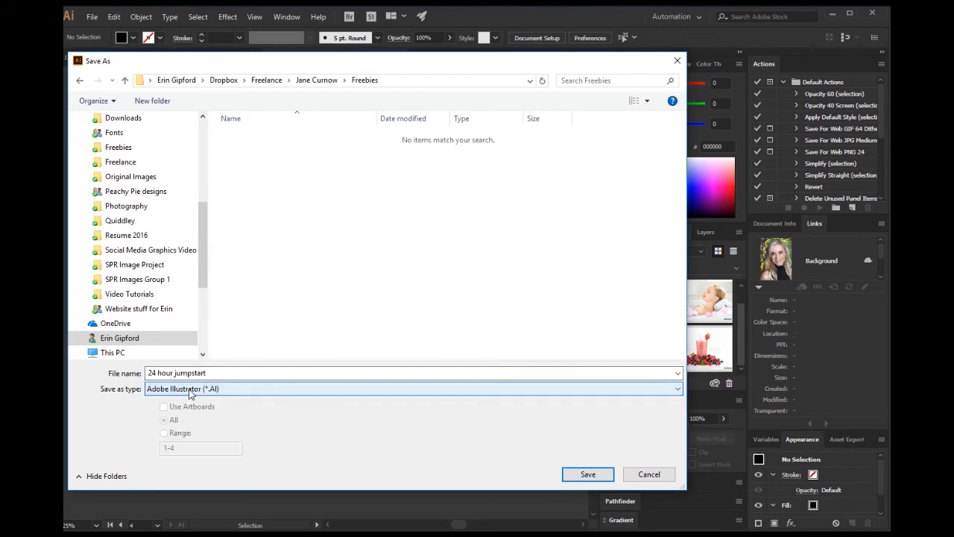
click(587, 475)
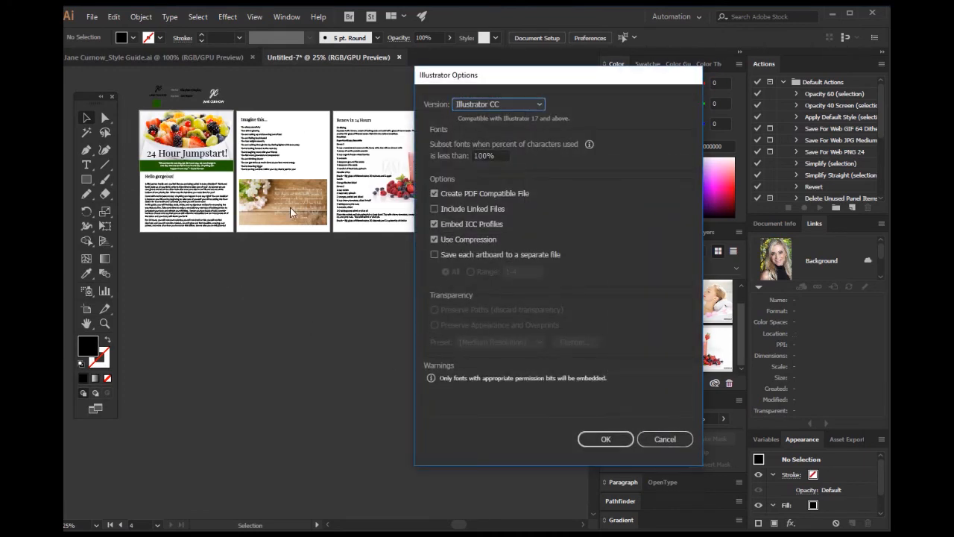
click(606, 437)
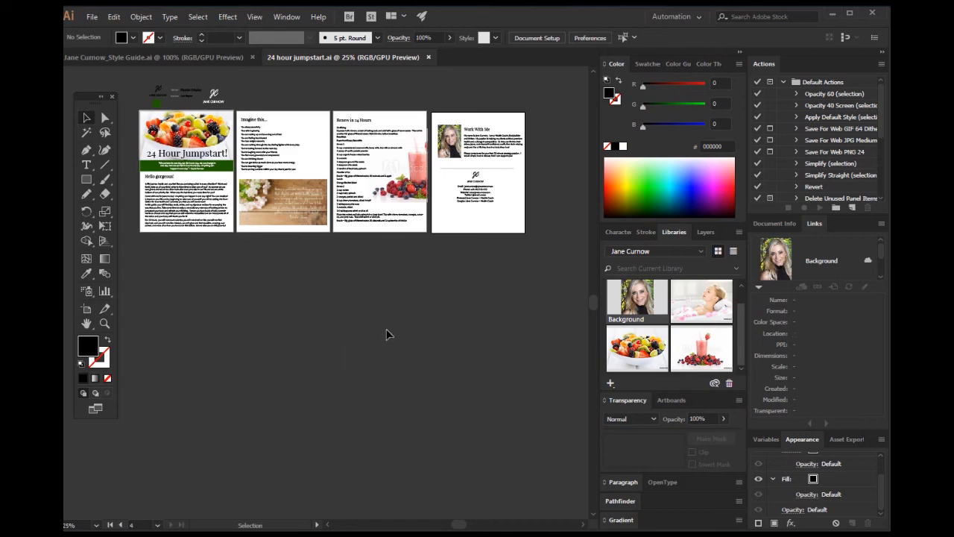
Start saving the document as an Adobe PDF named "24 hour jumpstart" on the Desktop, including all artboards
click(92, 16)
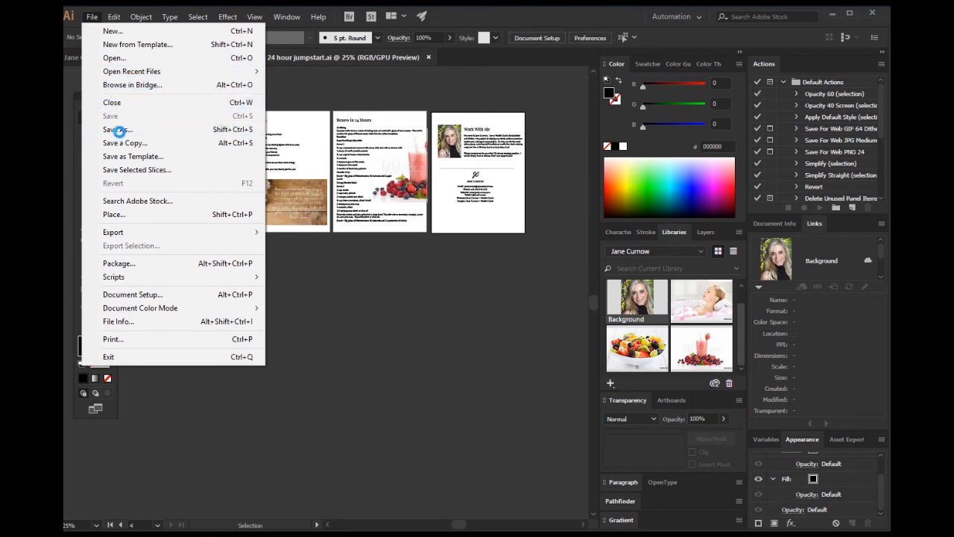
click(118, 129)
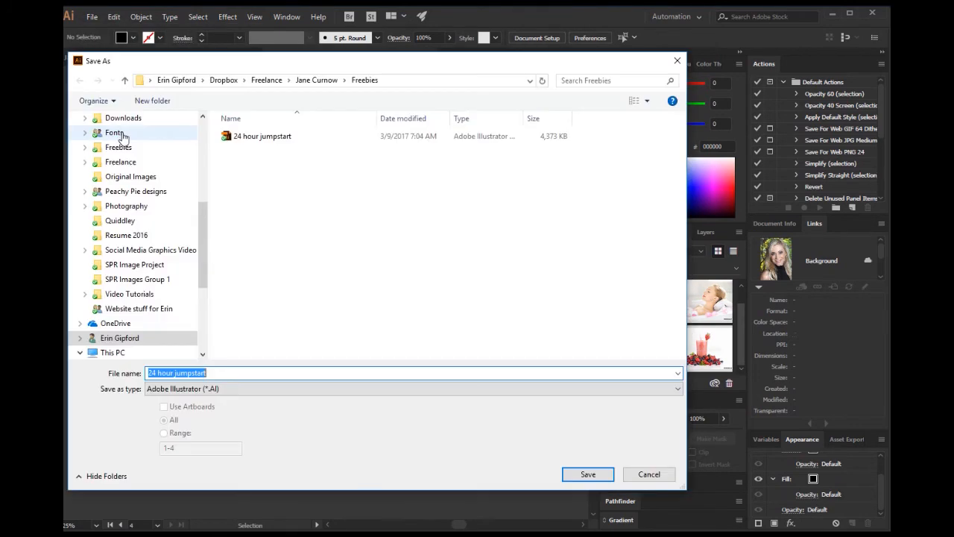
click(173, 390)
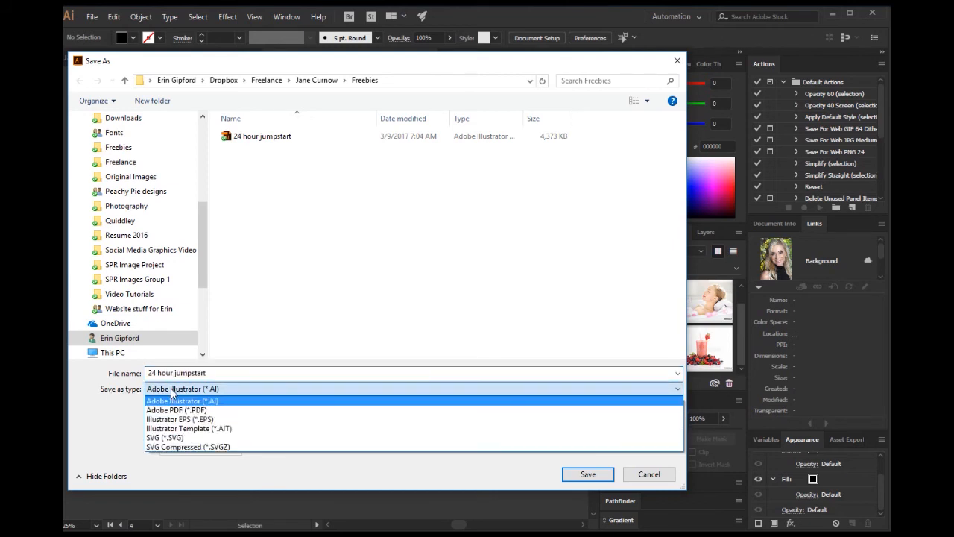
click(171, 411)
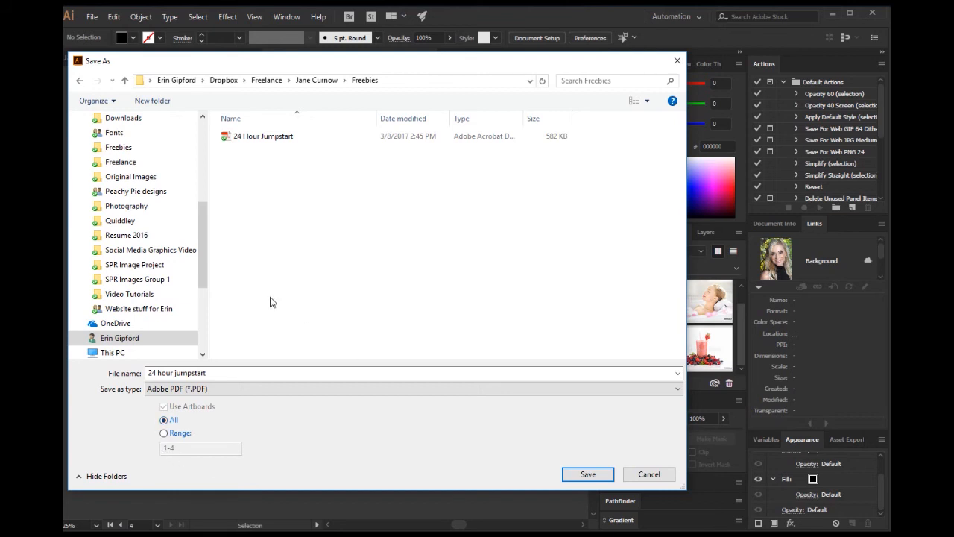
scroll(137, 160, up, 5)
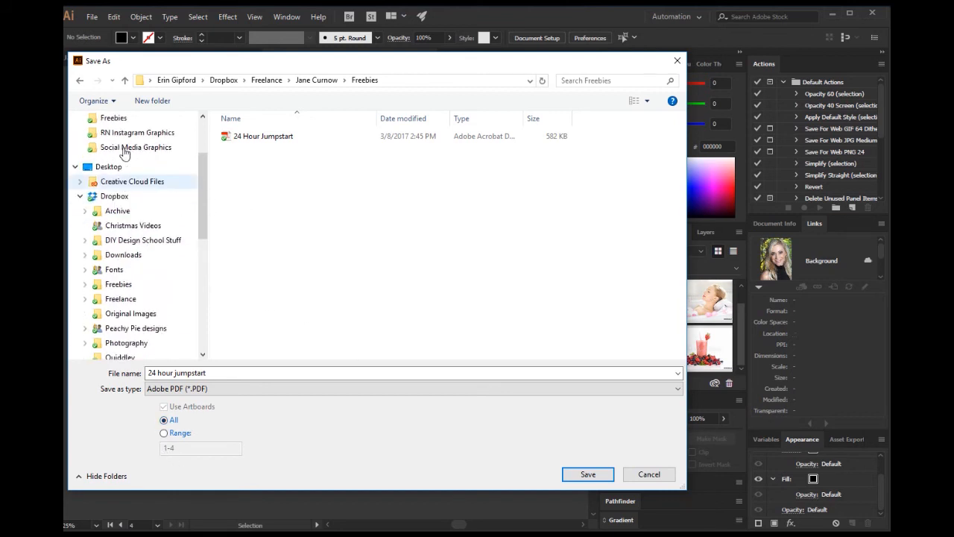
click(113, 140)
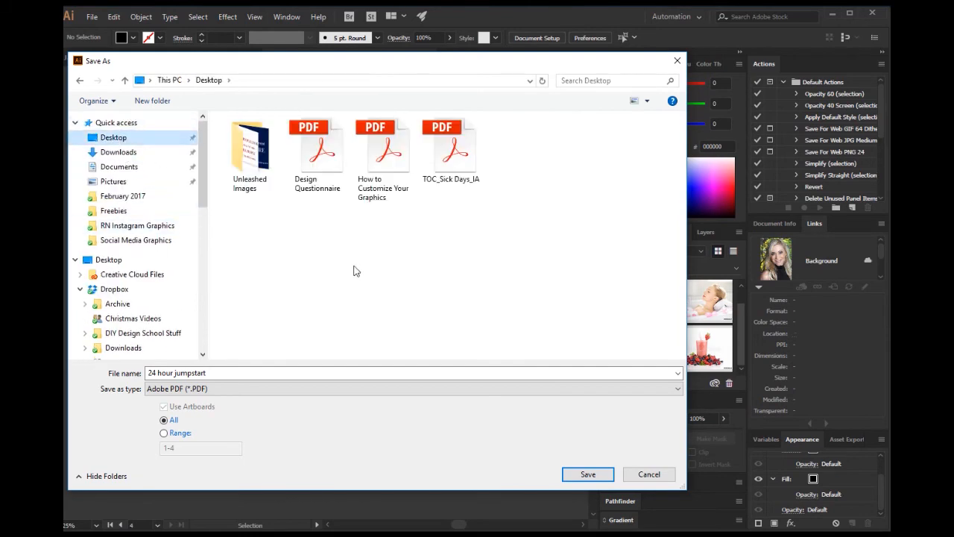
click(586, 474)
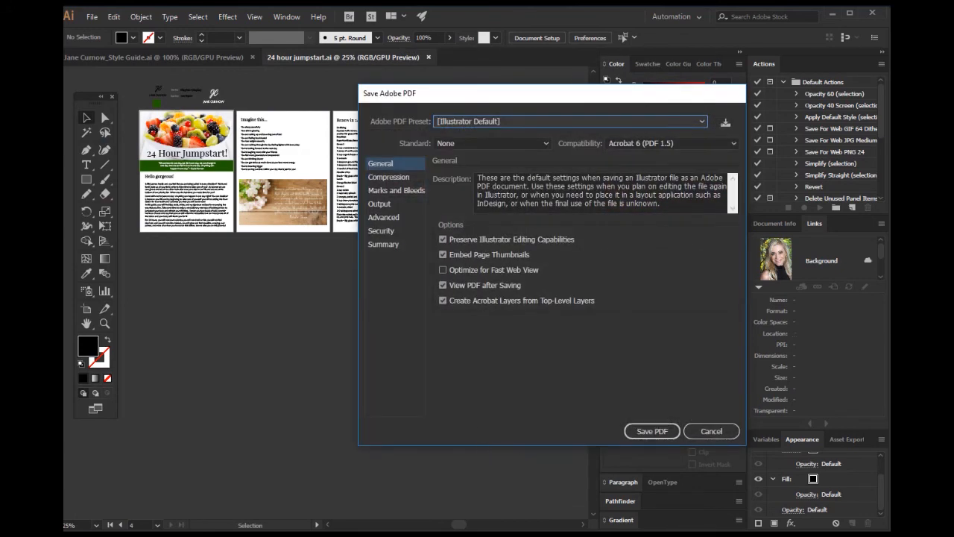
Set the Adobe PDF preset to Smallest File Size
drag(531, 97, 361, 83)
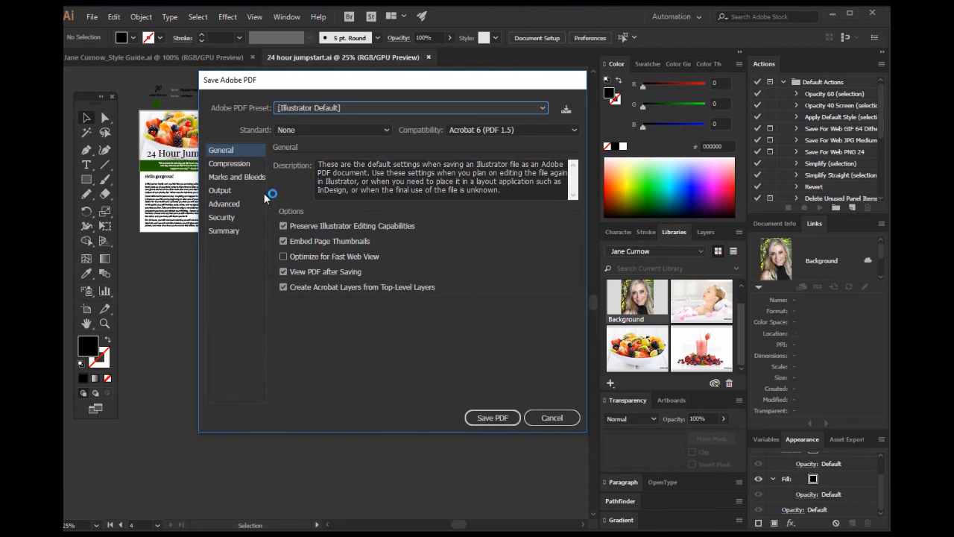
click(334, 109)
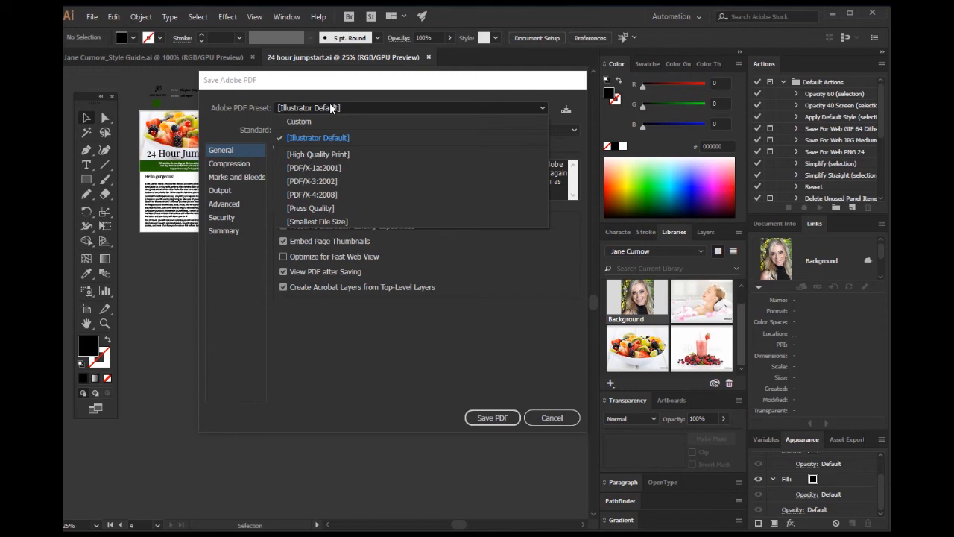
click(317, 221)
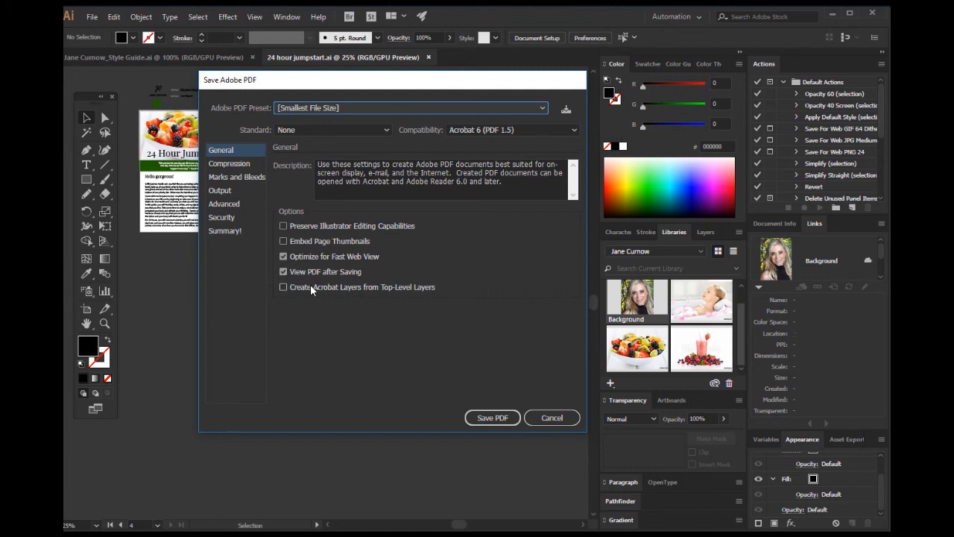
Set the PDF compression image quality to High for both color and grayscale bitmap images
click(226, 164)
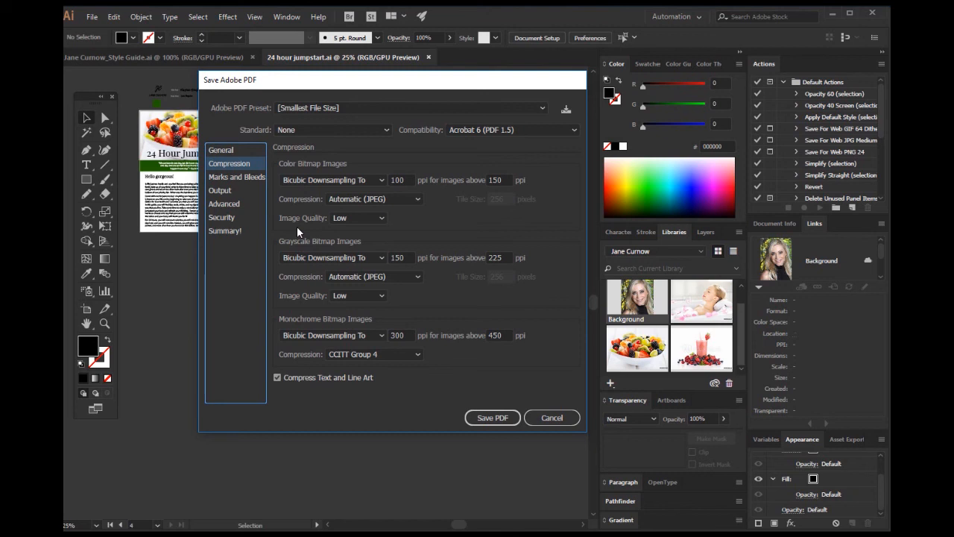
click(380, 218)
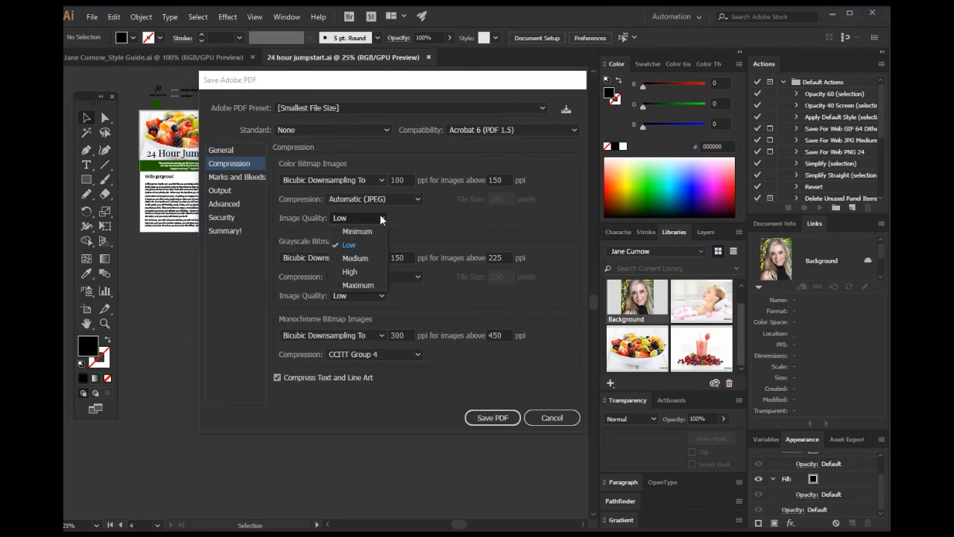
click(350, 271)
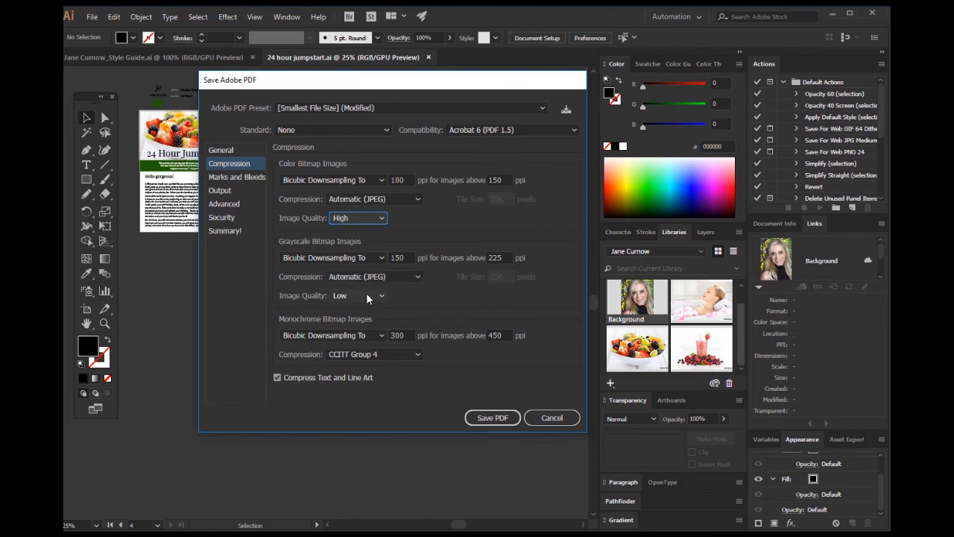
click(378, 296)
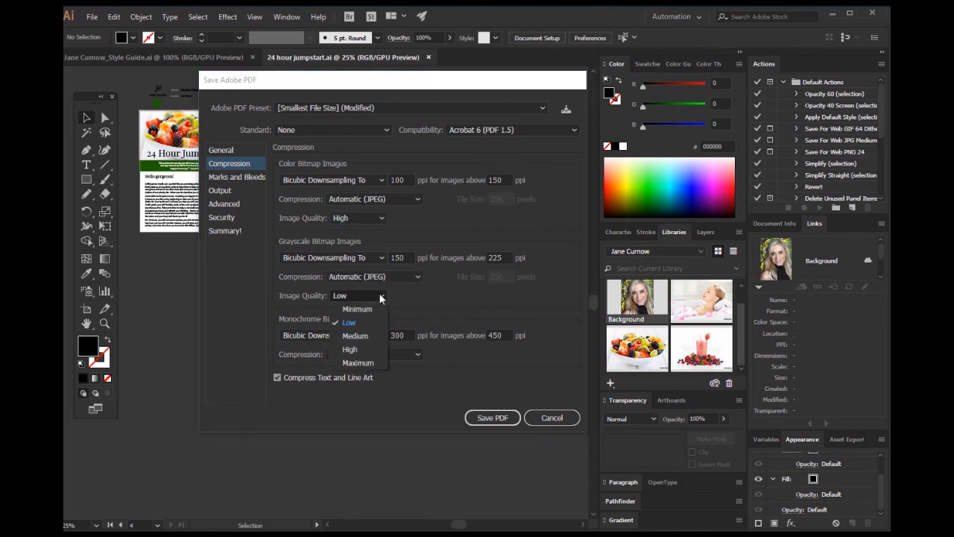
click(353, 346)
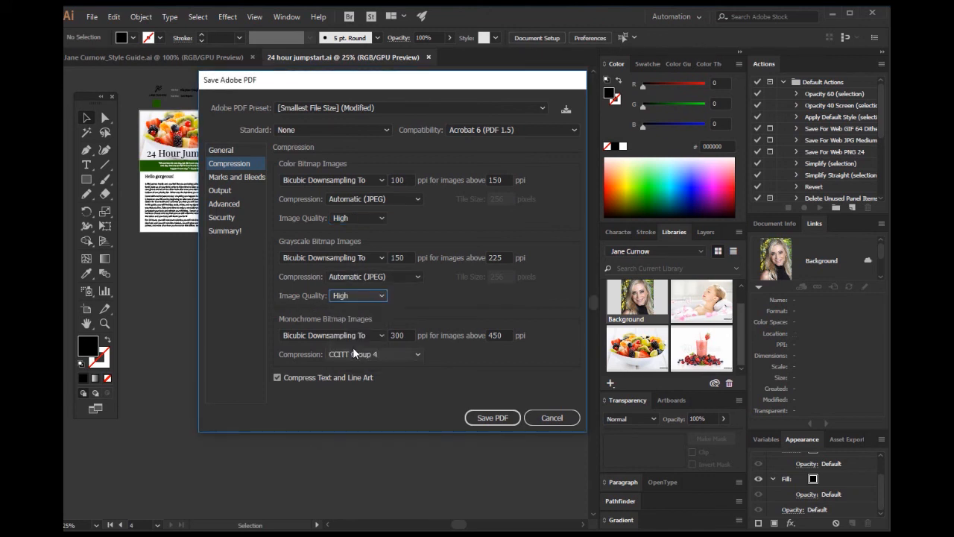
Review the remaining PDF settings from Marks and Bleeds to Summary, and save the PDF, accepting and suppressing the warning about lost editing capabilities
click(237, 177)
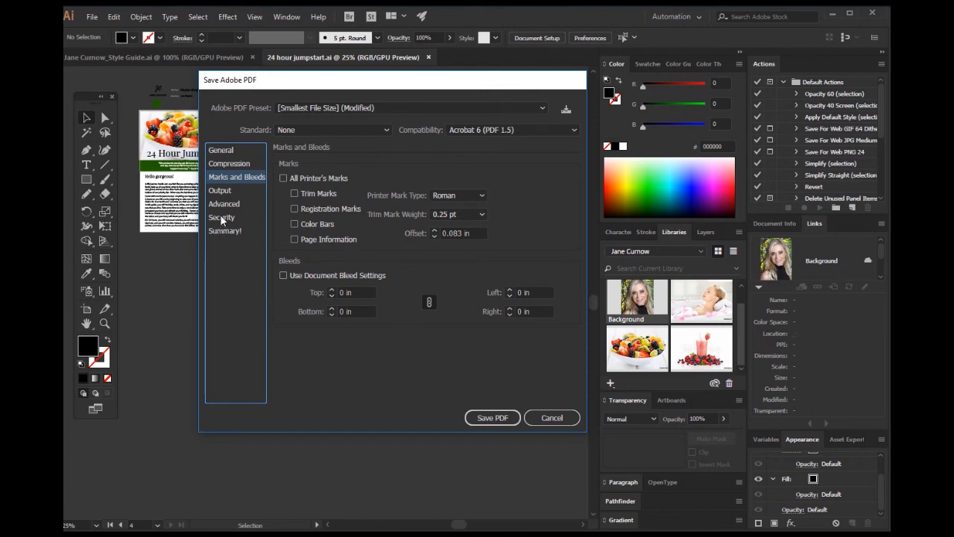
click(220, 191)
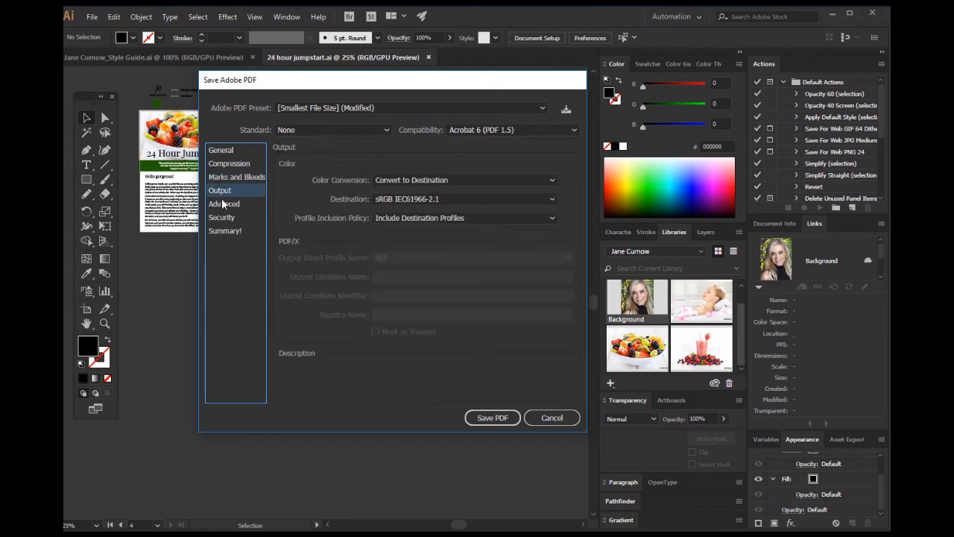
click(223, 205)
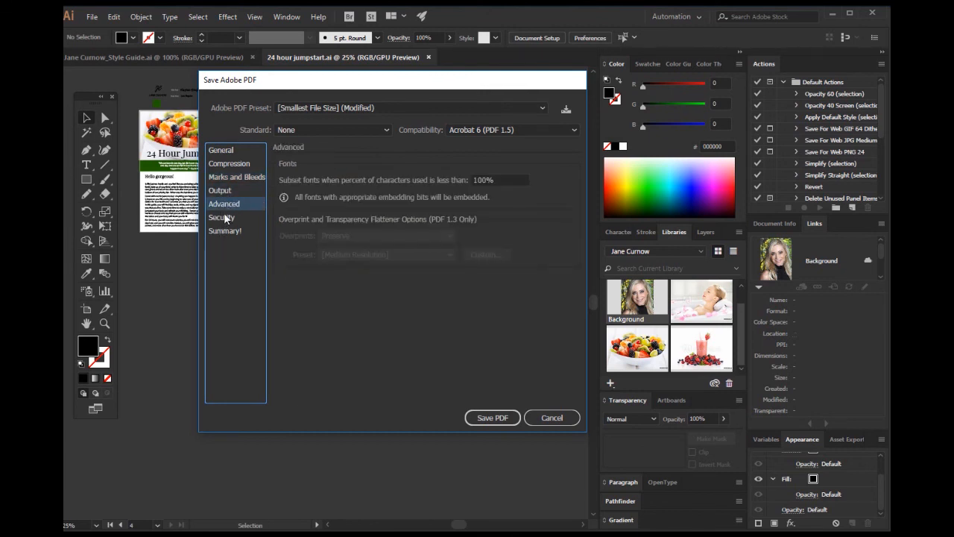
click(223, 217)
click(219, 231)
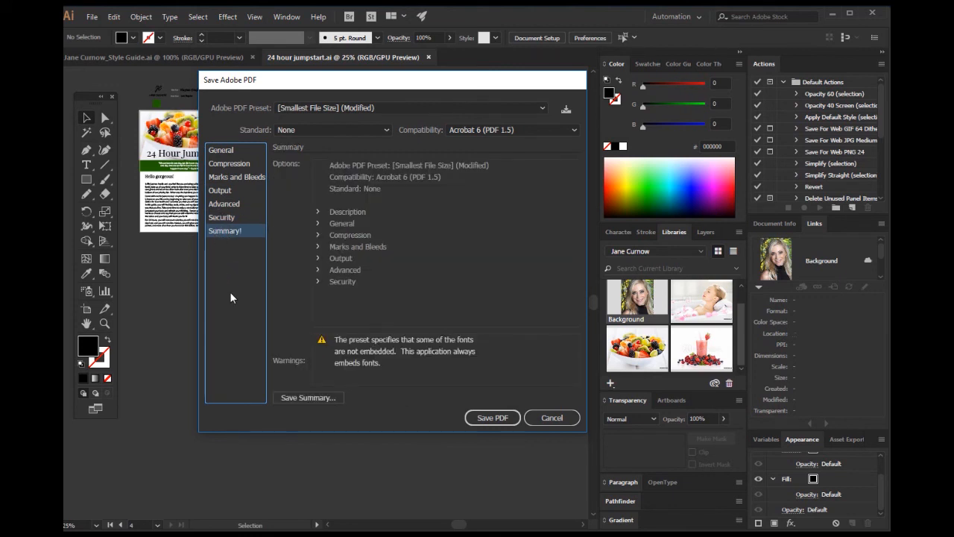
click(483, 417)
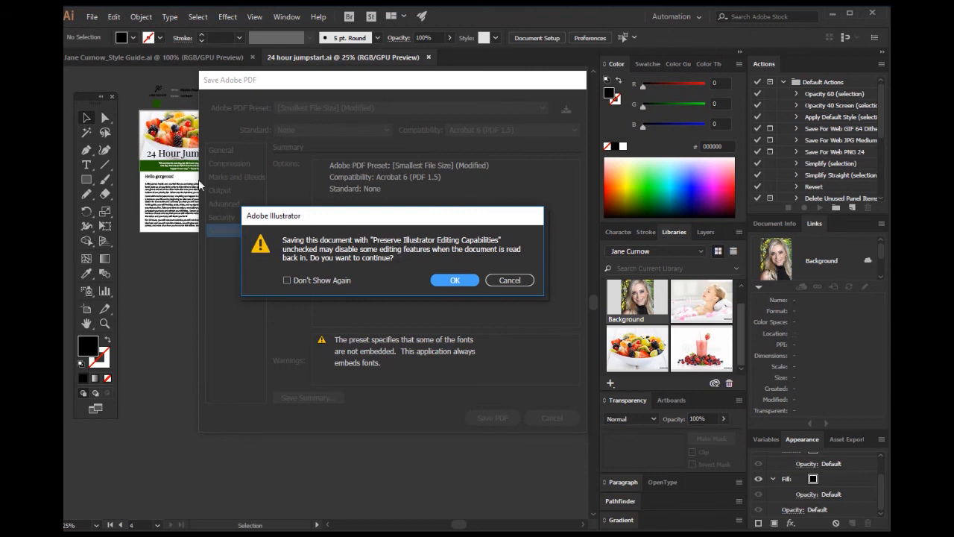
click(286, 280)
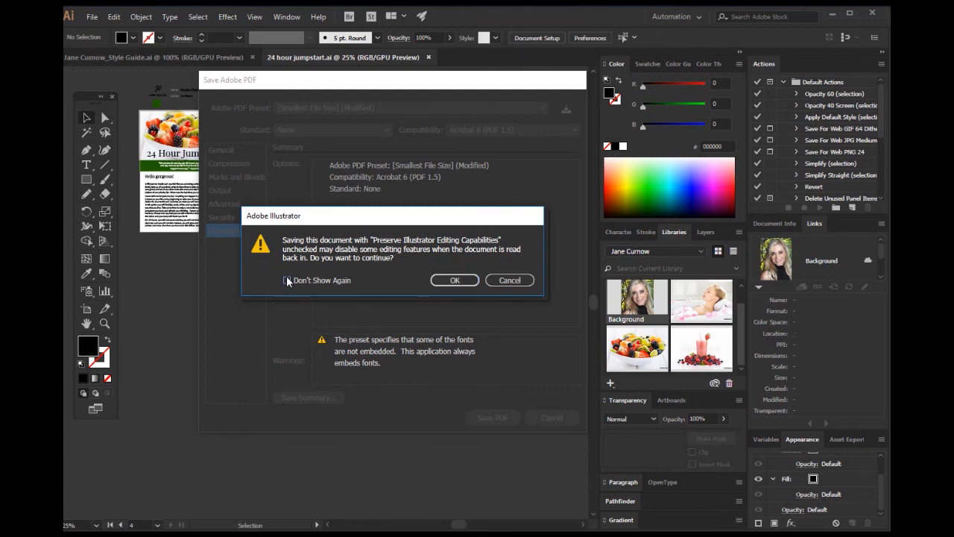
click(447, 279)
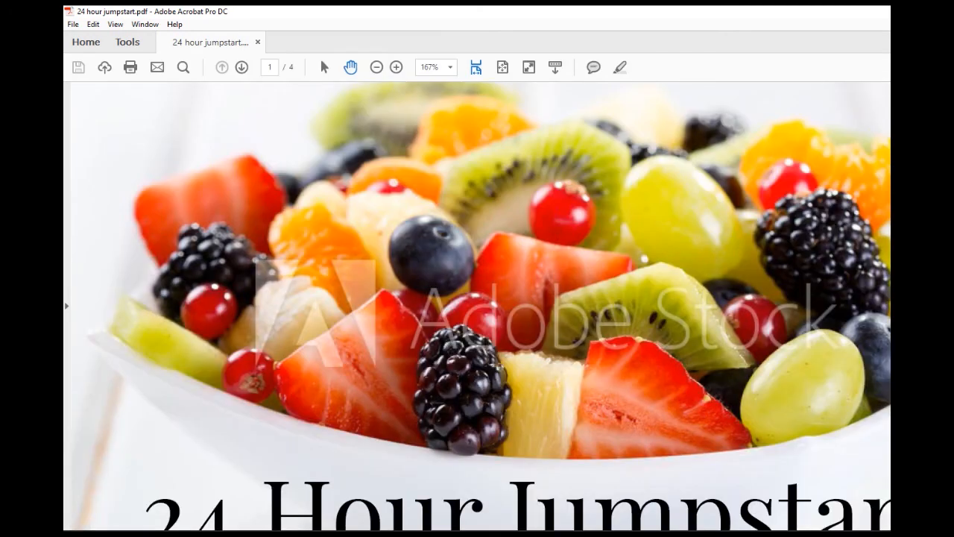
Examine all four pages of the saved PDF in Acrobat, from the cover image to the contact details on the "Work With Me" page
key(super+Down)
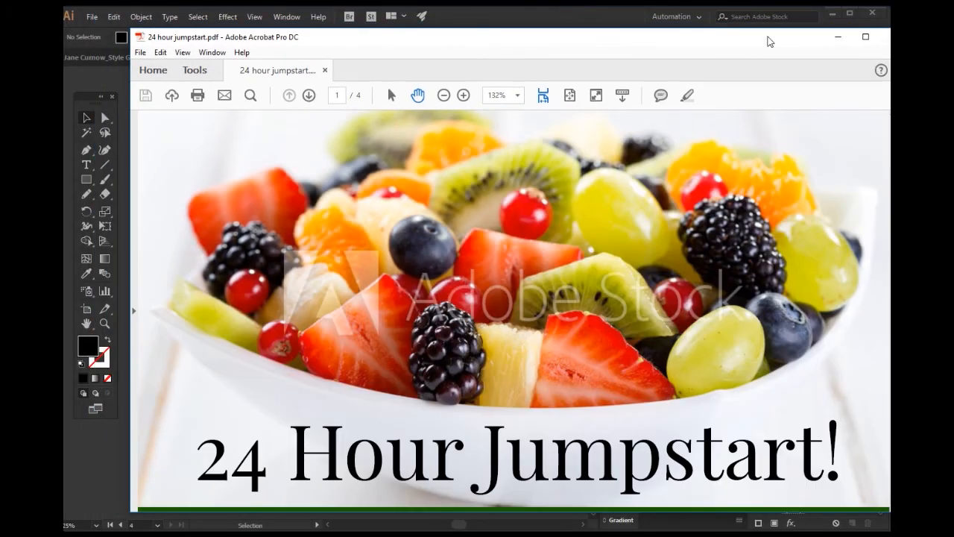
drag(763, 39, 677, 26)
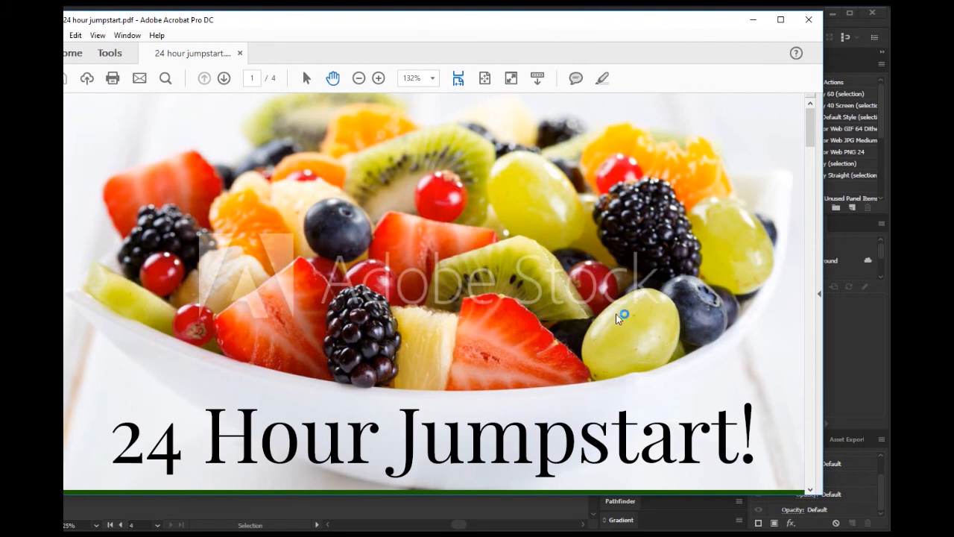
drag(383, 15, 441, 35)
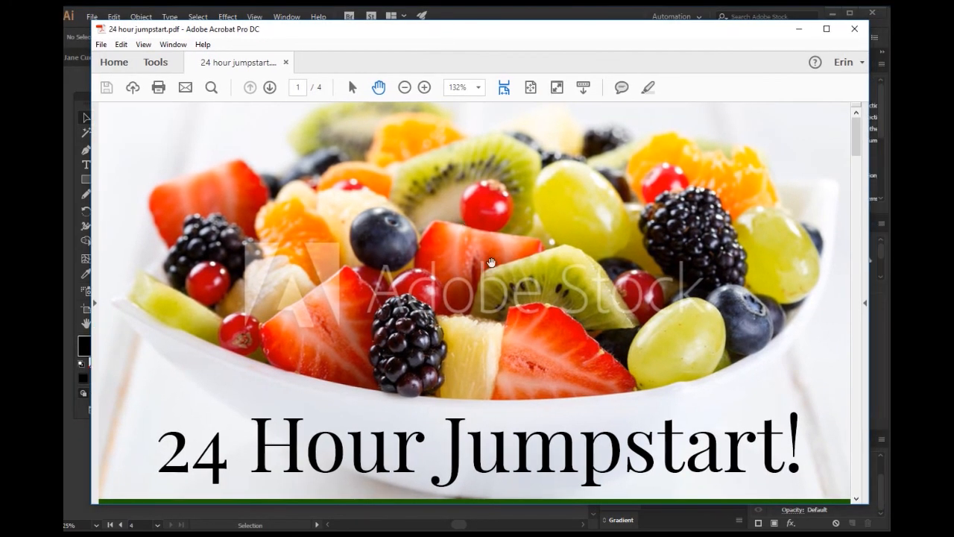
scroll(488, 262, down, 3)
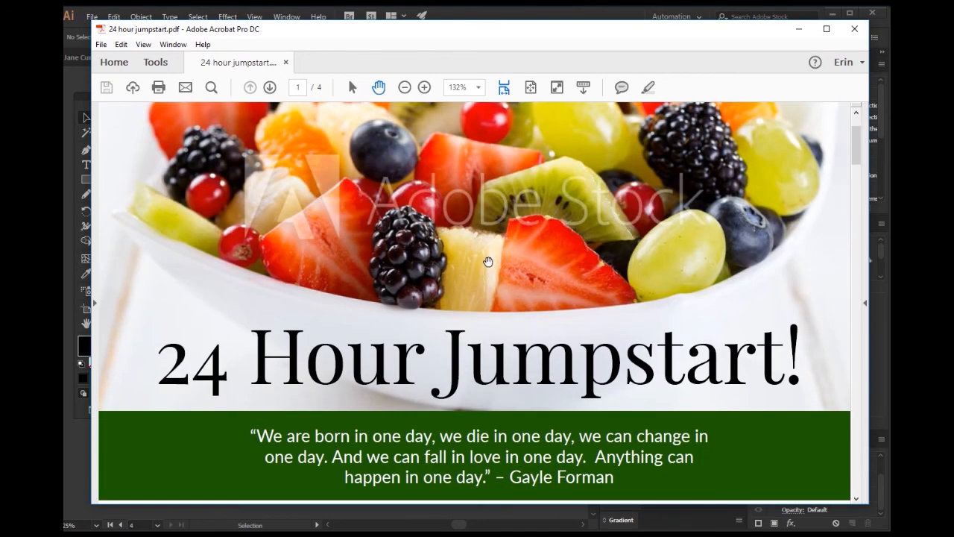
scroll(486, 262, down, 3)
scroll(486, 263, down, 4)
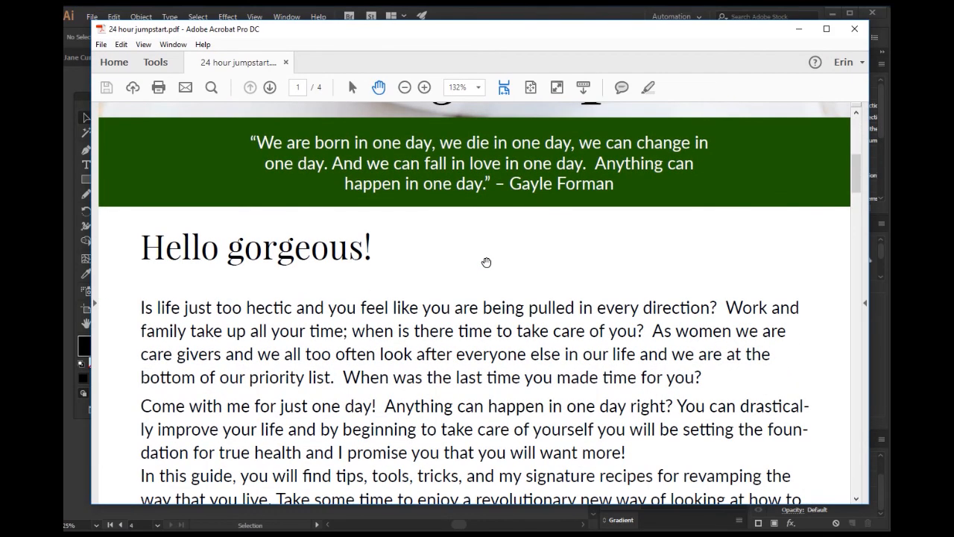
scroll(486, 263, down, 12)
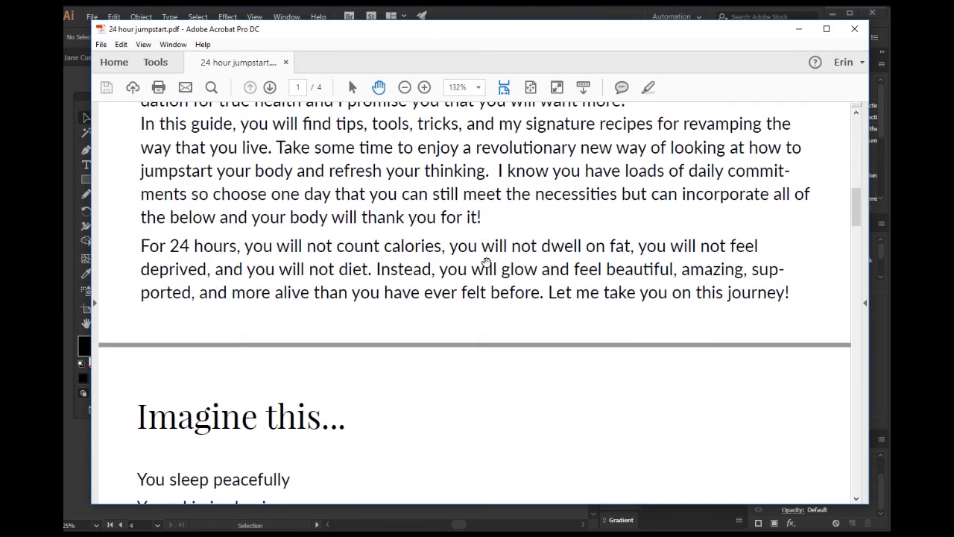
scroll(486, 263, down, 12)
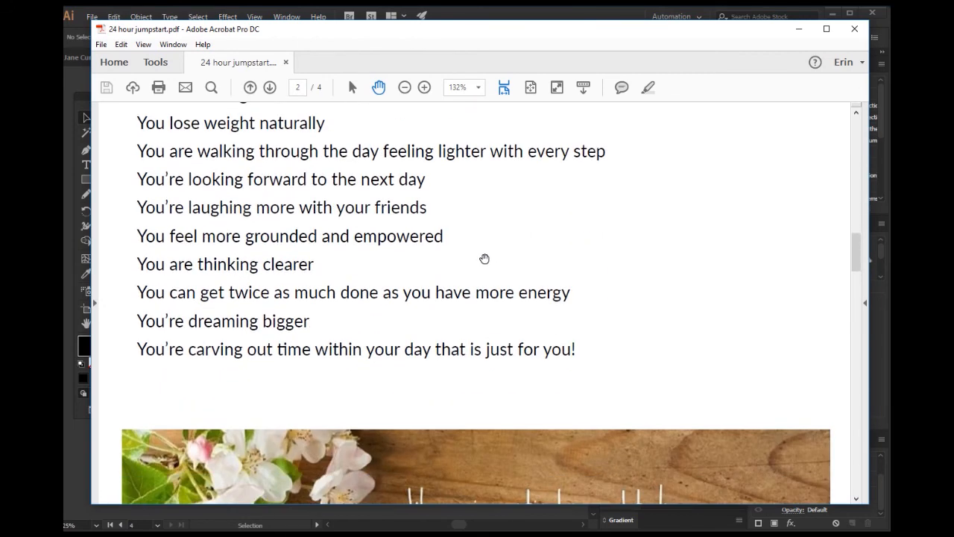
scroll(484, 257, down, 10)
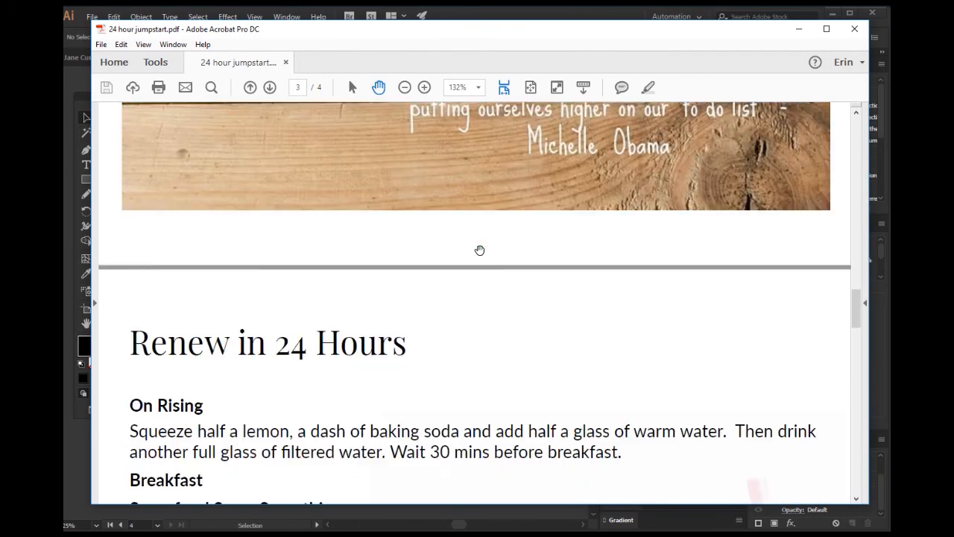
scroll(478, 246, down, 4)
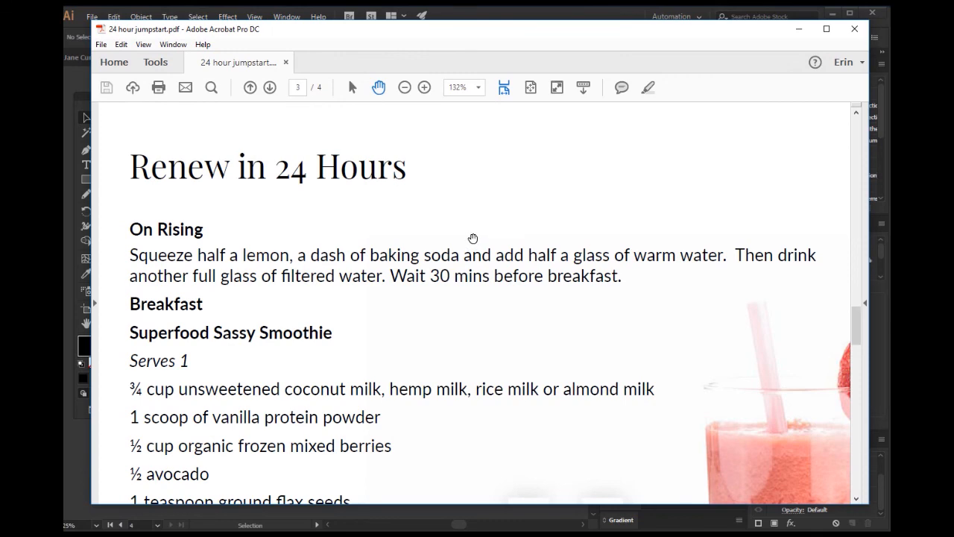
scroll(472, 239, down, 5)
scroll(472, 237, down, 4)
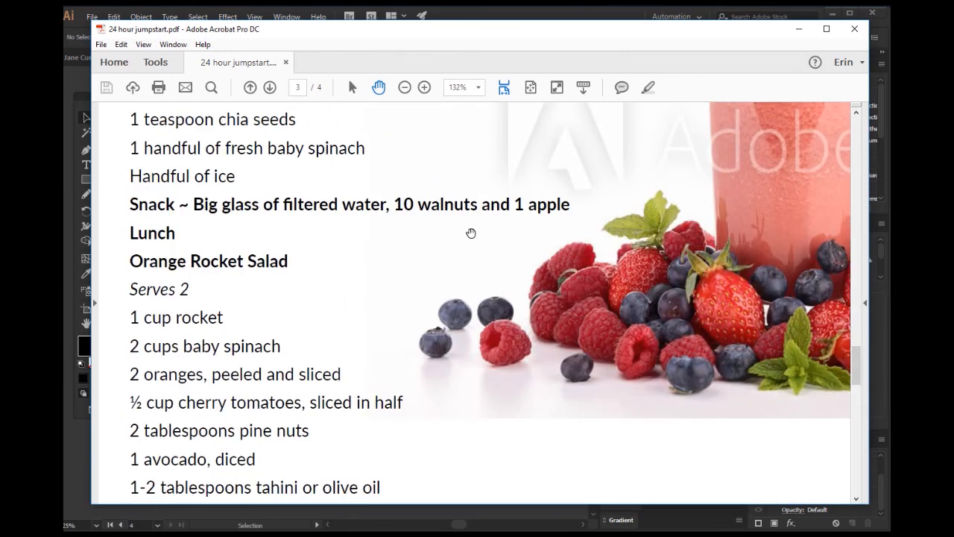
scroll(470, 231, down, 10)
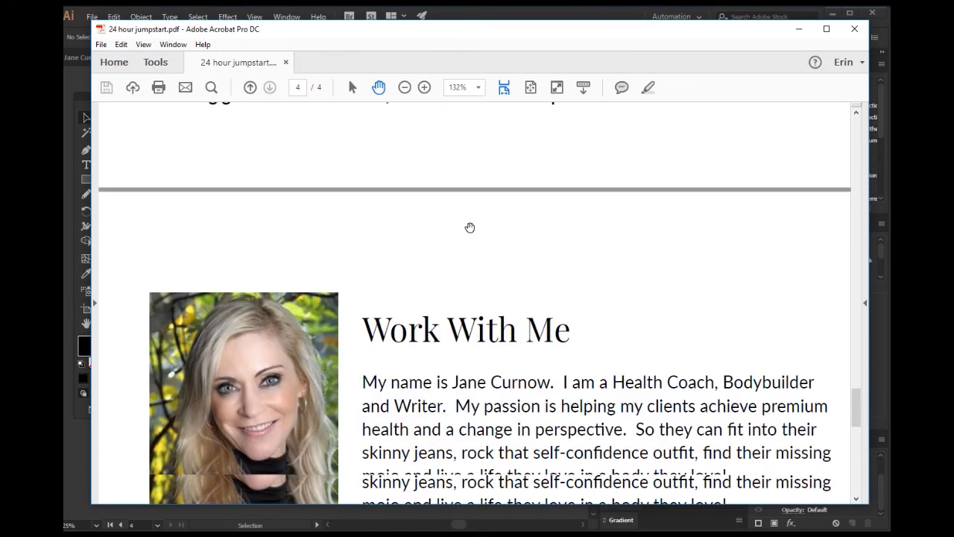
scroll(469, 227, down, 3)
scroll(469, 227, down, 3)
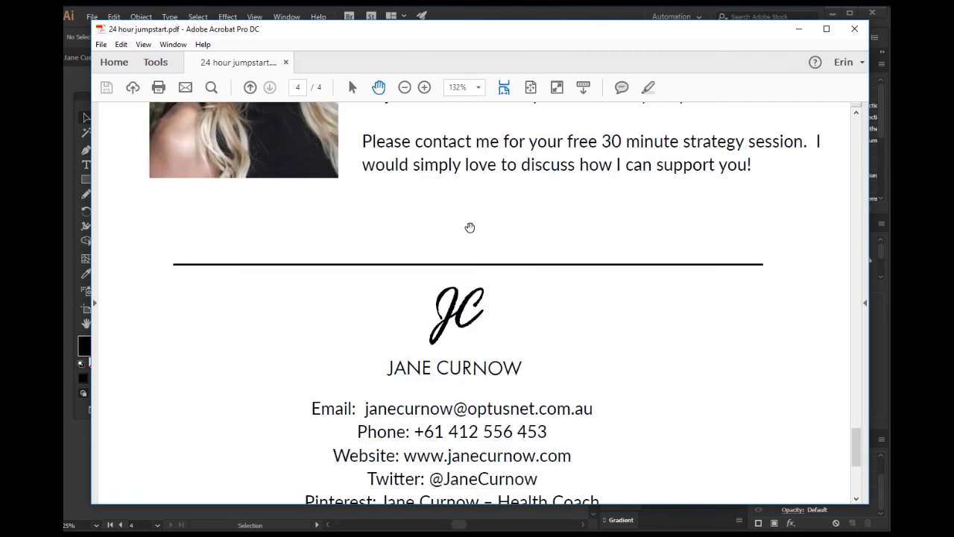
scroll(469, 227, down, 3)
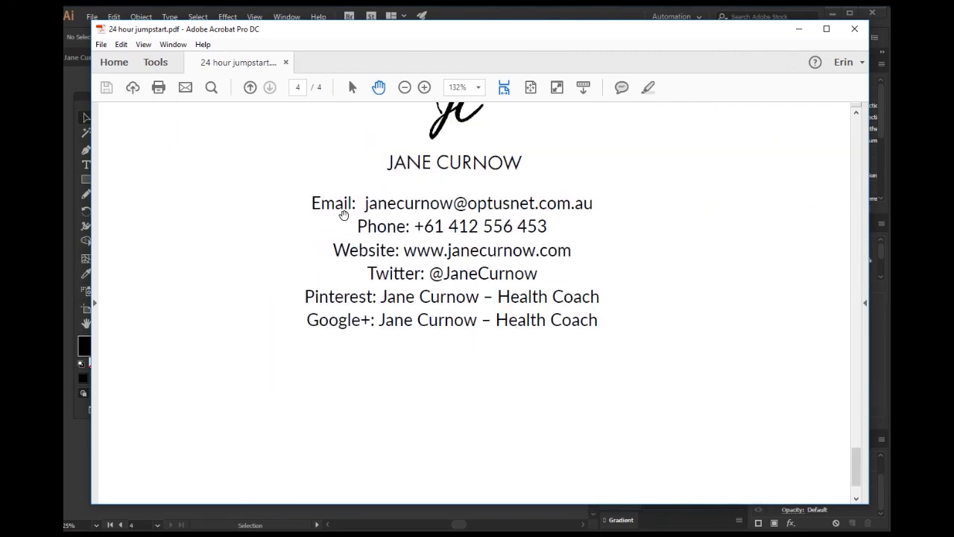